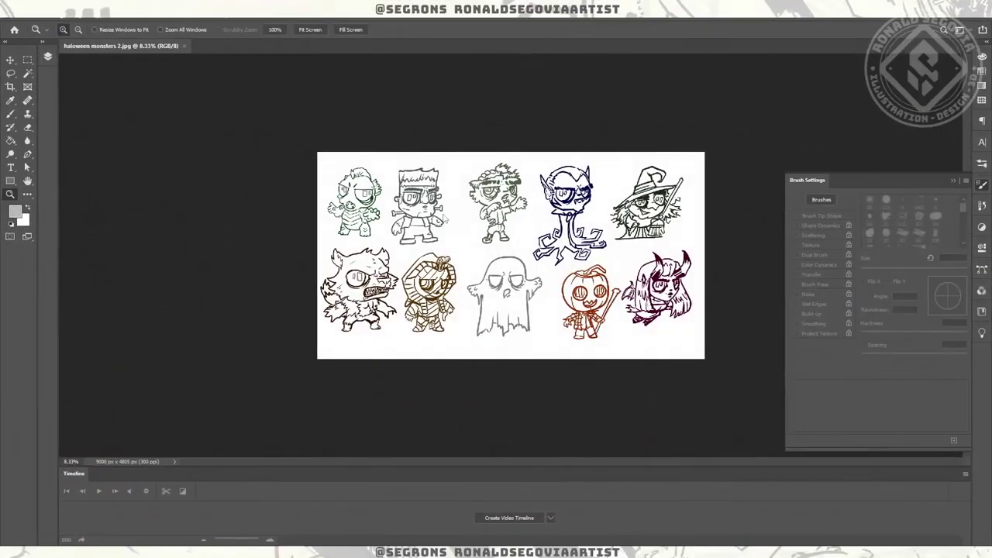
- Crop the monsters sheet down to the Frankenstein figure and fit it to the window
click(47, 57)
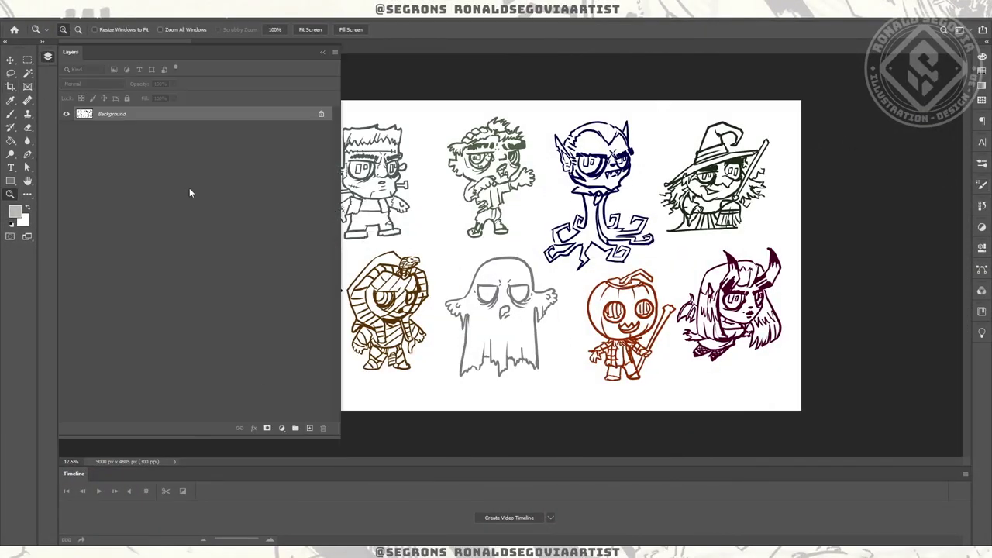
key(alt+i)
key(Escape)
key(h)
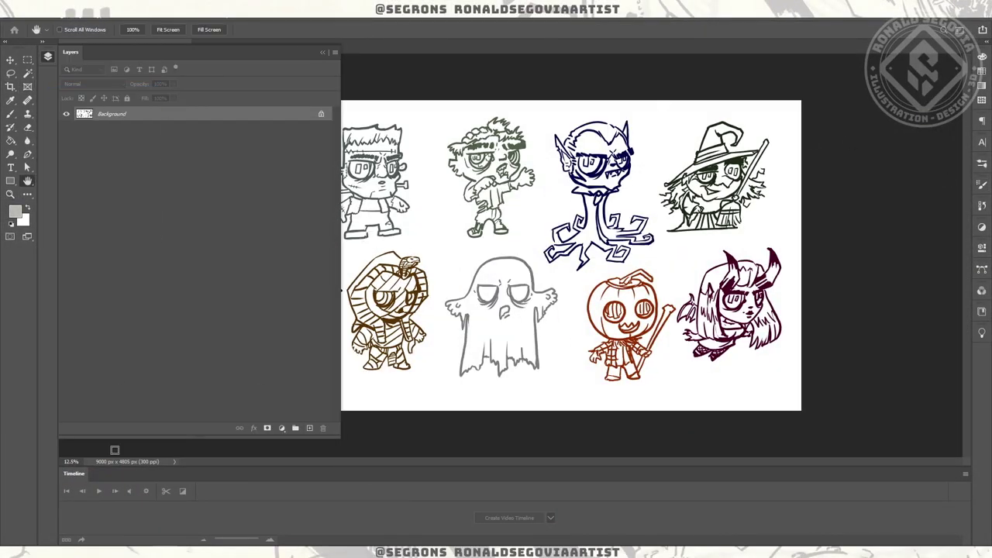
click(23, 17)
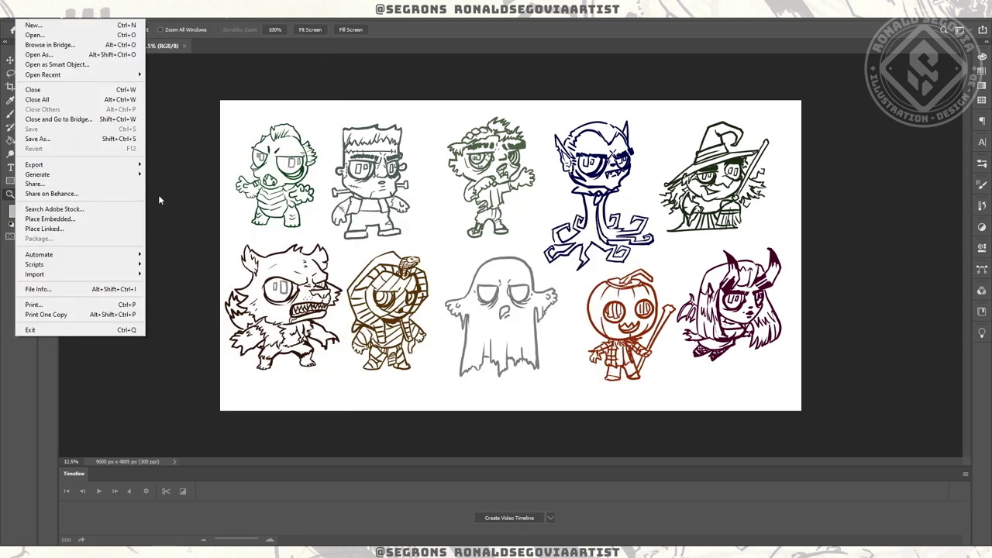
click(10, 86)
drag(324, 106, 424, 251)
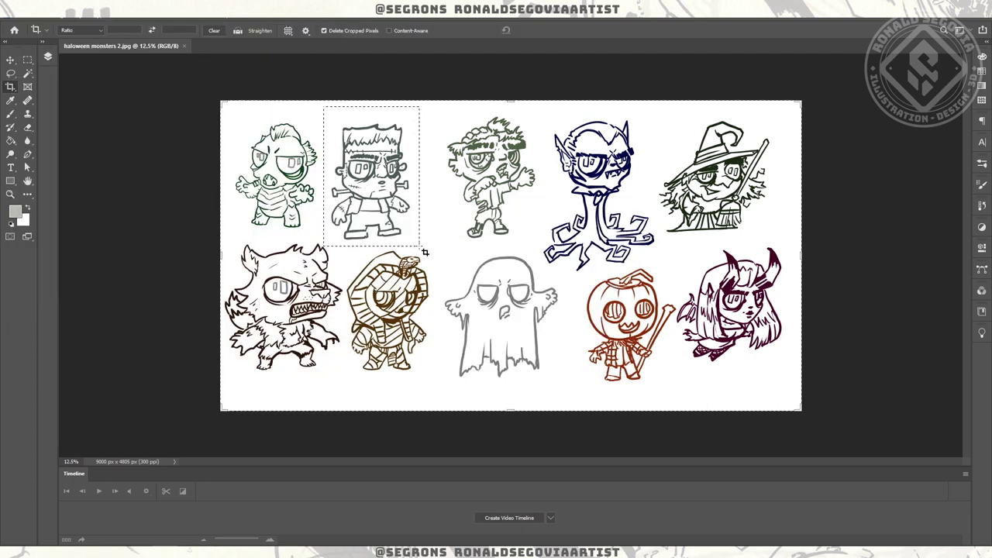
key(Return)
key(ctrl+0)
- Save the crop as Frankie.psd, then duplicate Background and add an empty Layer 1
key(ctrl+shift+s)
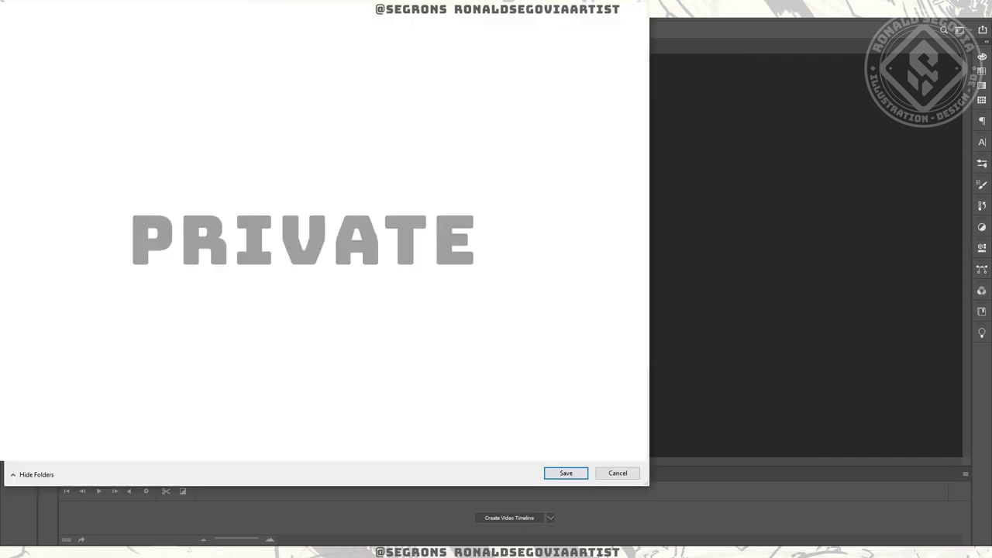
key(Return)
key(Return)
click(23, 18)
click(33, 131)
key(Return)
key(F7)
key(ctrl+j)
click(232, 133)
- Place empty Layer 1 under the line copy and fill it with red
click(309, 427)
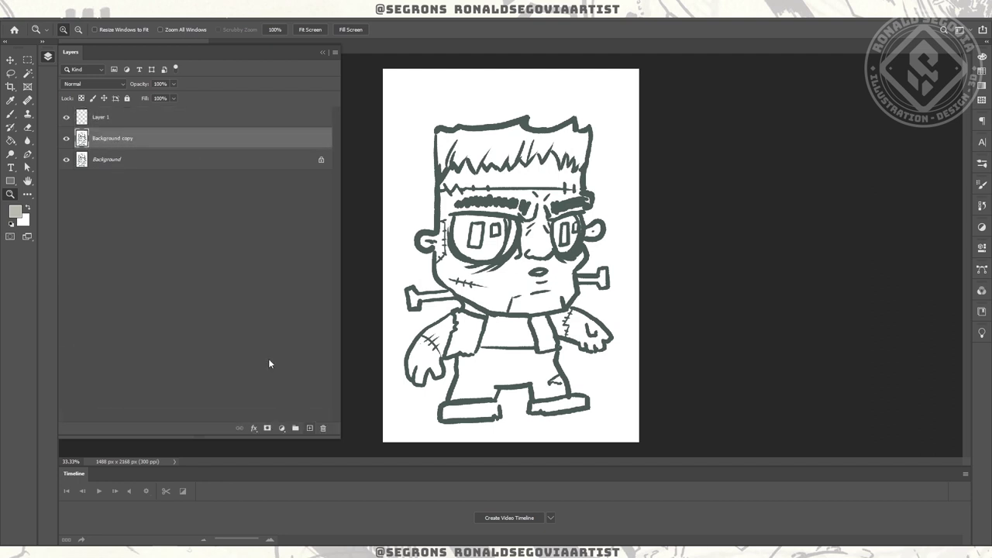
key(g)
key(x)
click(14, 210)
- Set the Background copy line art to Multiply at 27% opacity
click(403, 137)
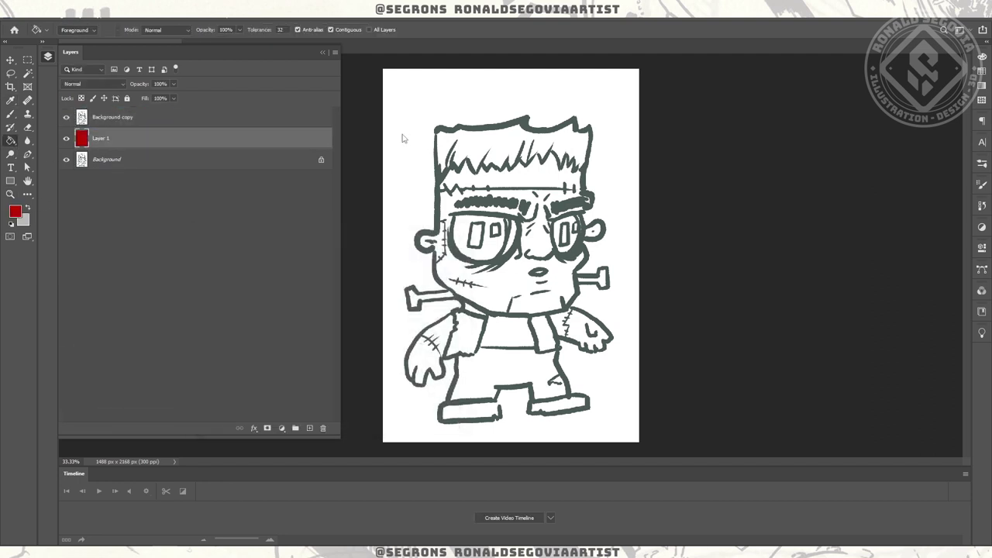
click(112, 117)
click(93, 84)
click(78, 131)
drag(173, 84, 140, 98)
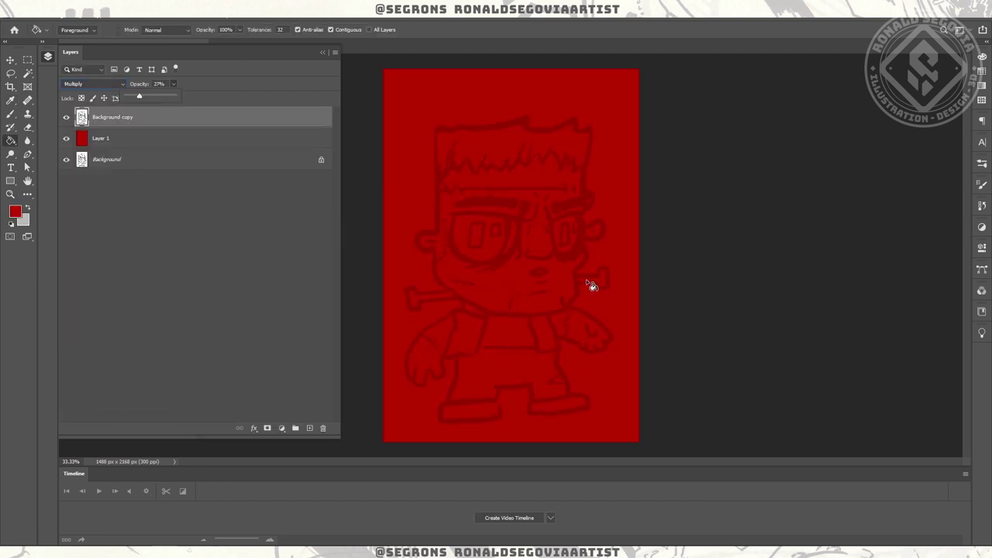
- Create Layer 2 below the line copy and choose light grey as the foreground colour
key(ctrl+shift+alt+n)
key(ctrl+bracketleft)
key(z)
key(alt+bracketleft)
click(460, 167)
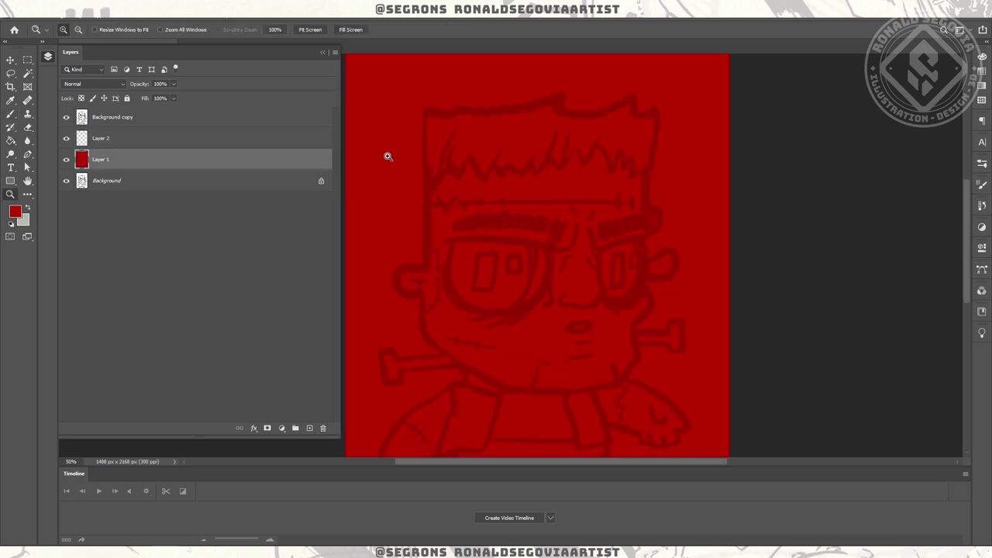
click(15, 211)
click(203, 268)
click(438, 253)
alt+click(483, 206)
alt+click(483, 206)
- Select Layer 2 and choose the Hard Round brush
key(b)
click(168, 139)
right_click(162, 165)
click(163, 165)
- Paint grey over the head, ear, arm and torso on Layer 2
mouse_move(457, 165)
mouse_down()
mouse_move(488, 162)
mouse_move(555, 160)
mouse_move(571, 236)
mouse_move(558, 262)
mouse_move(579, 272)
mouse_move(550, 302)
mouse_move(574, 320)
mouse_move(535, 301)
mouse_move(530, 353)
mouse_move(559, 368)
mouse_move(546, 361)
mouse_move(538, 321)
mouse_up()
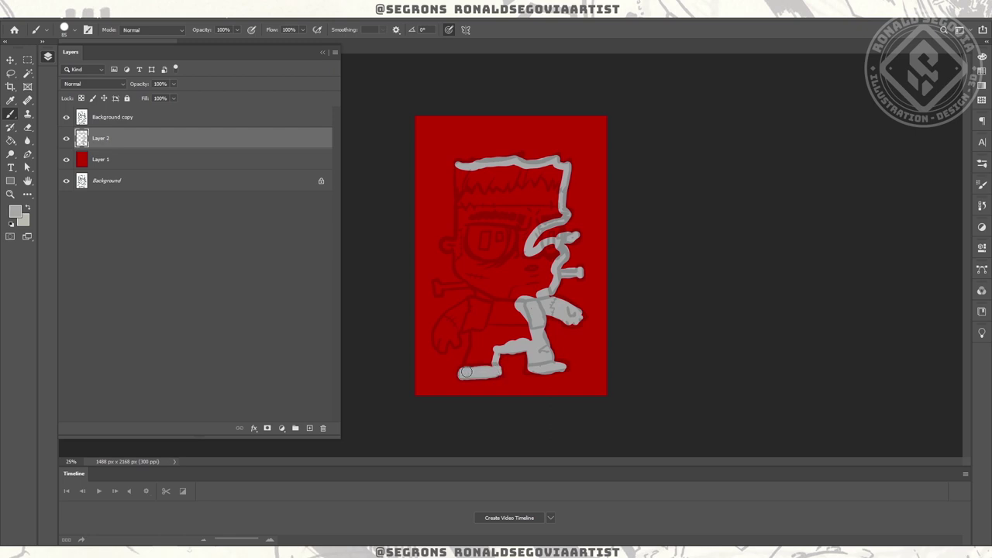
mouse_move(465, 372)
mouse_down()
mouse_move(469, 329)
mouse_move(439, 343)
mouse_move(465, 310)
mouse_move(479, 301)
mouse_move(480, 337)
mouse_move(531, 347)
mouse_up()
mouse_move(458, 269)
mouse_down()
mouse_move(456, 248)
mouse_move(500, 239)
mouse_move(635, 271)
mouse_move(561, 221)
mouse_up()
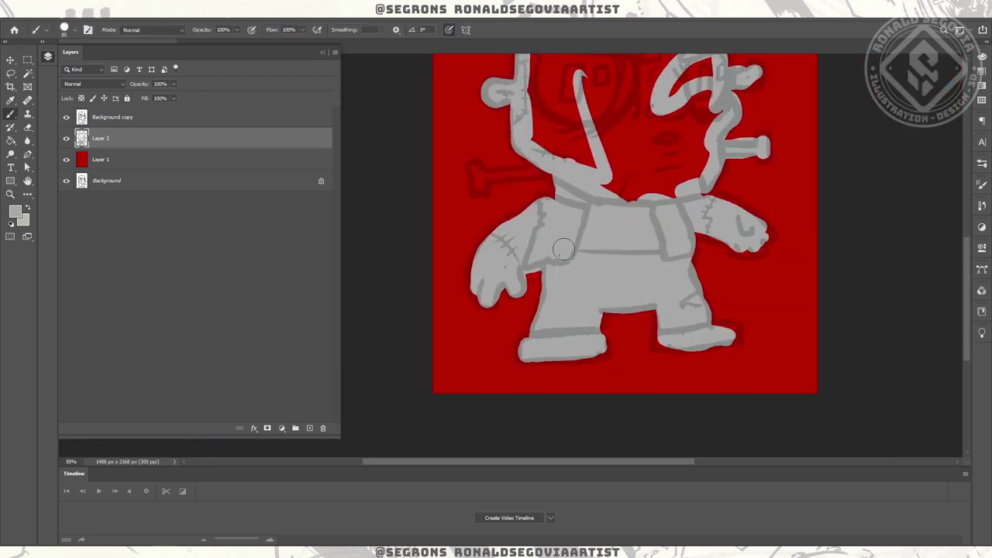
mouse_move(477, 170)
mouse_down()
mouse_move(500, 306)
mouse_move(513, 318)
mouse_up()
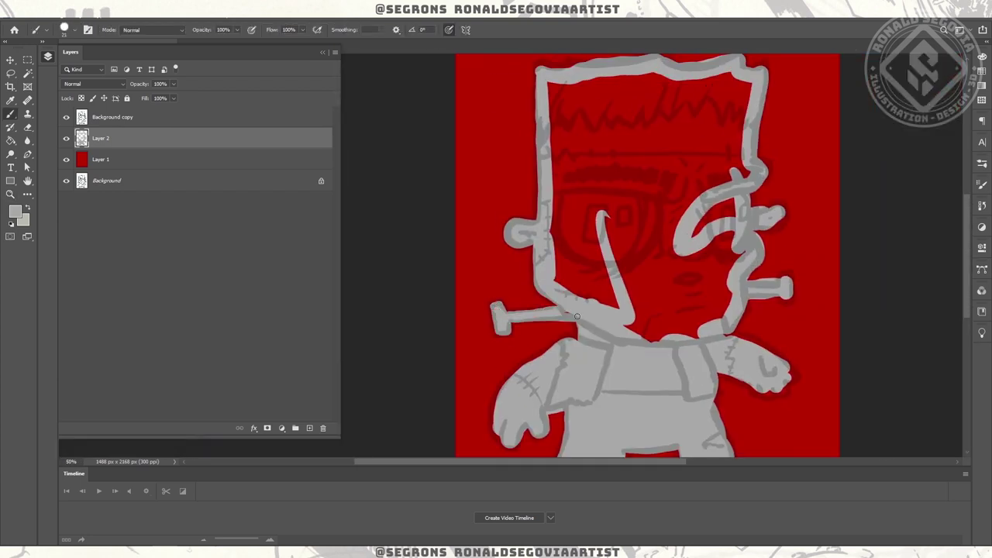
drag(535, 180, 425, 225)
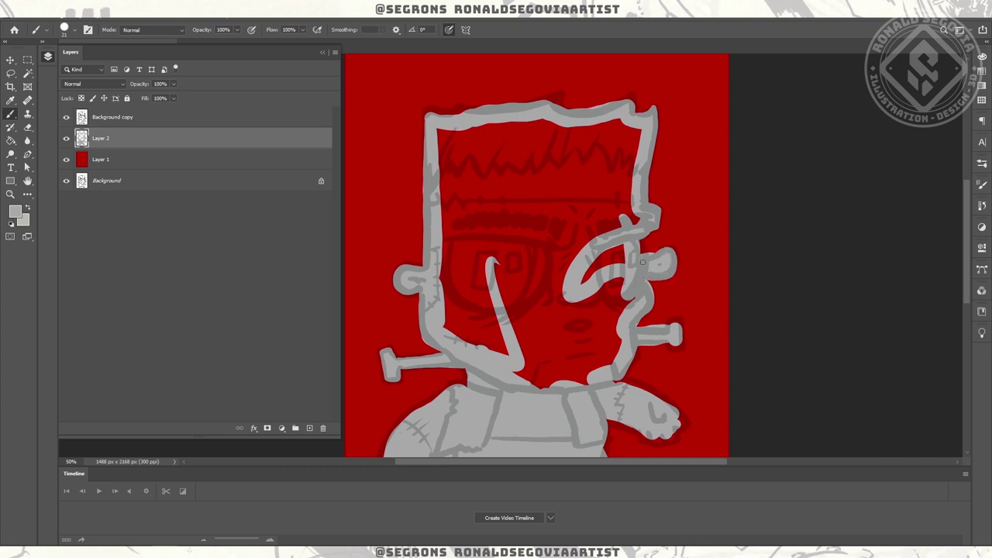
key(e)
drag(652, 241, 574, 165)
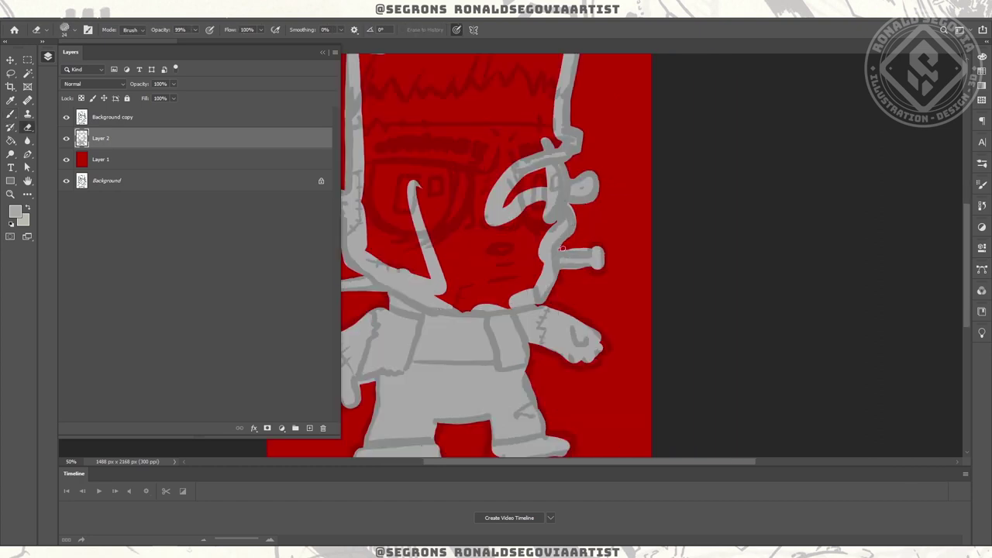
key(b)
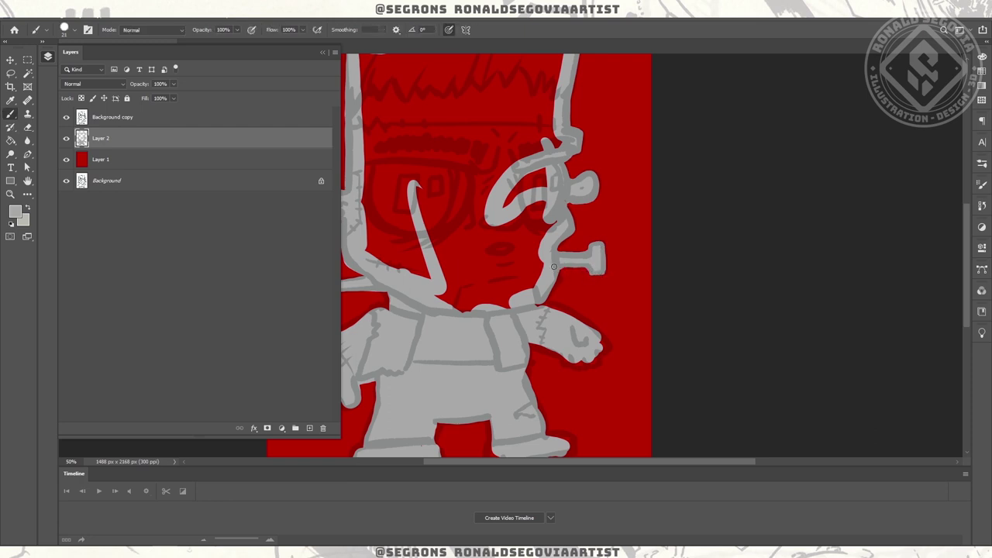
- Fill the rest of the figure grey, erasing overflow, and finish covering the face and head
key(e)
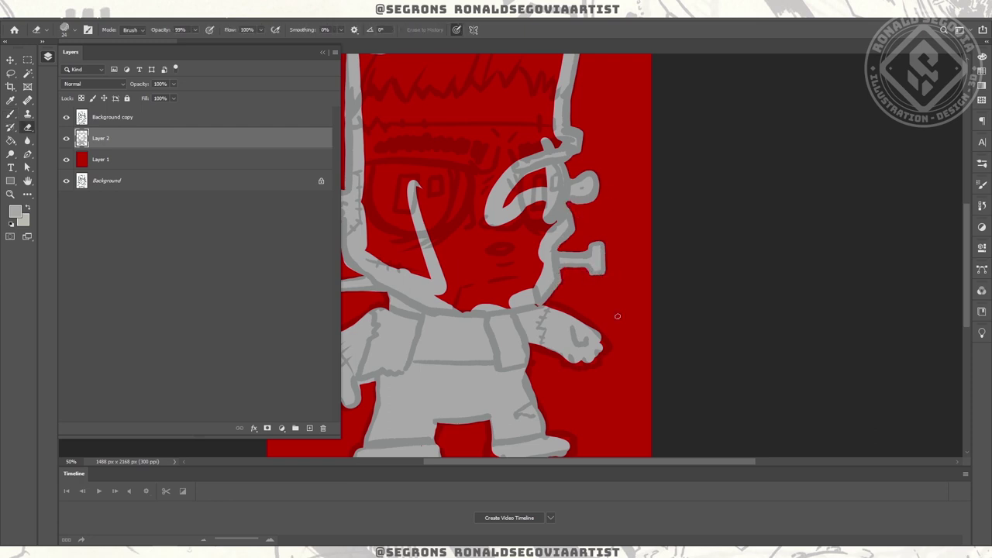
key(b)
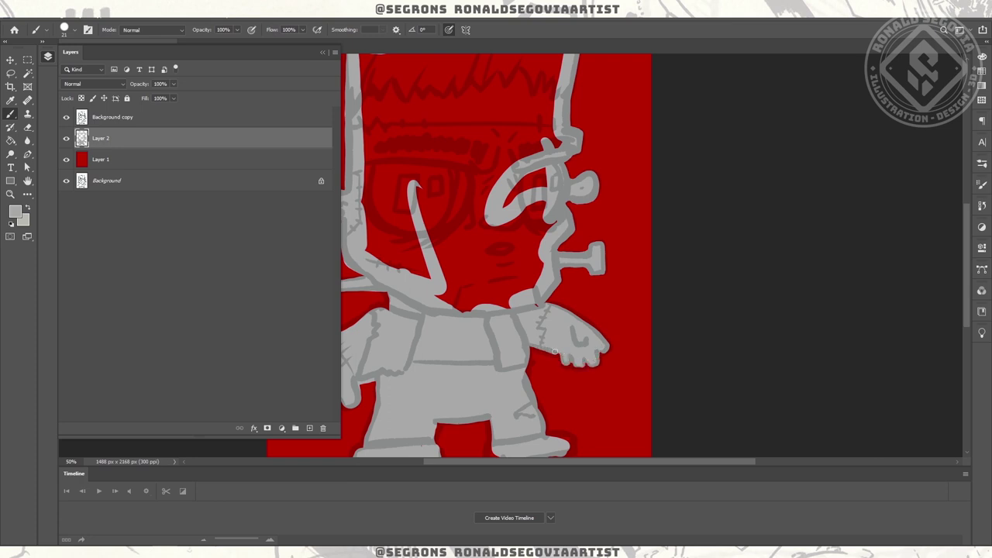
scroll(526, 264, down, 2)
scroll(457, 246, left, 3)
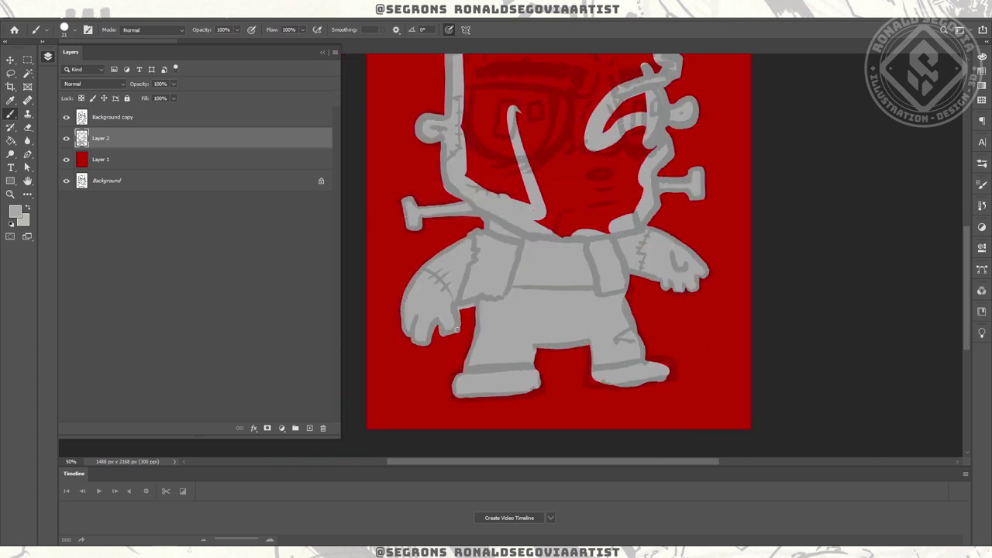
key(e)
scroll(471, 308, down, 3)
scroll(659, 281, up, 3)
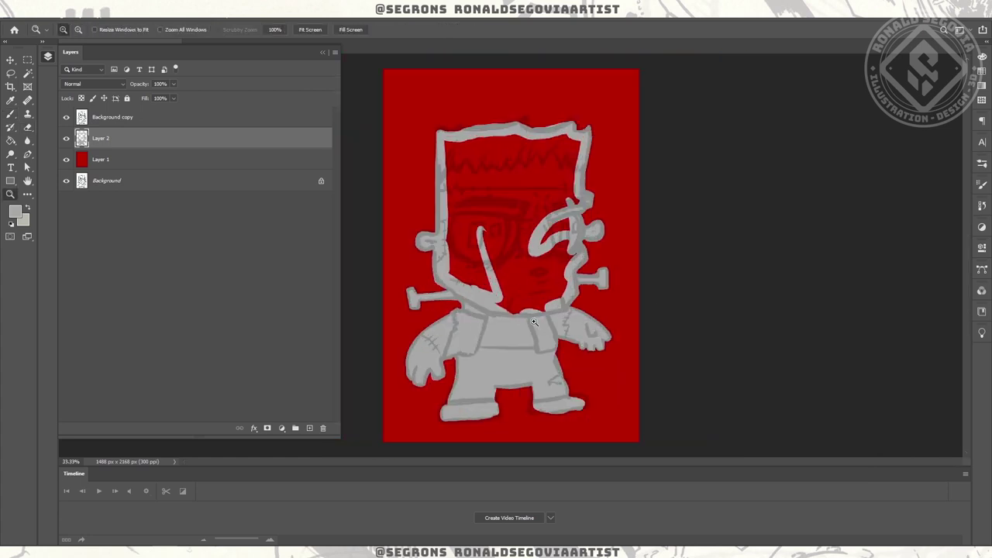
key(b)
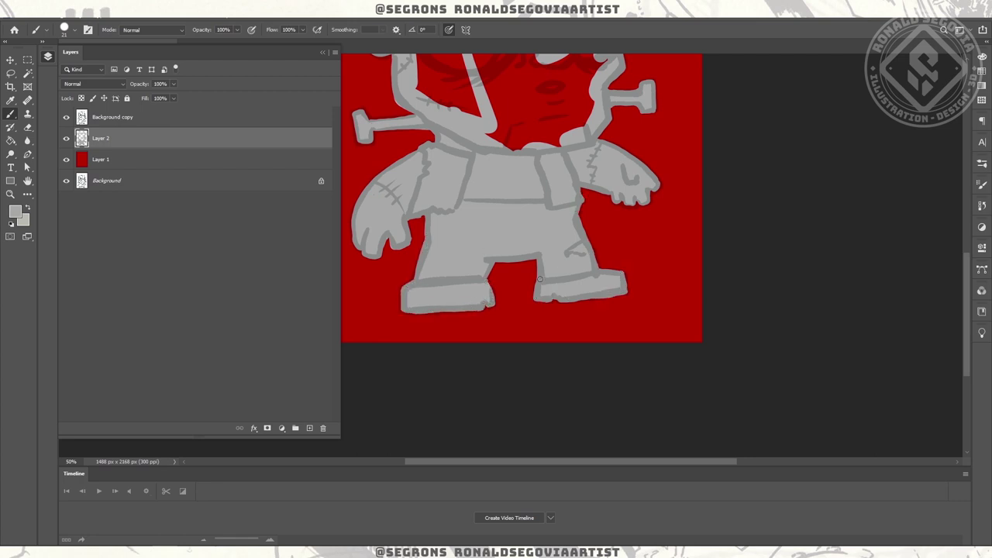
key(e)
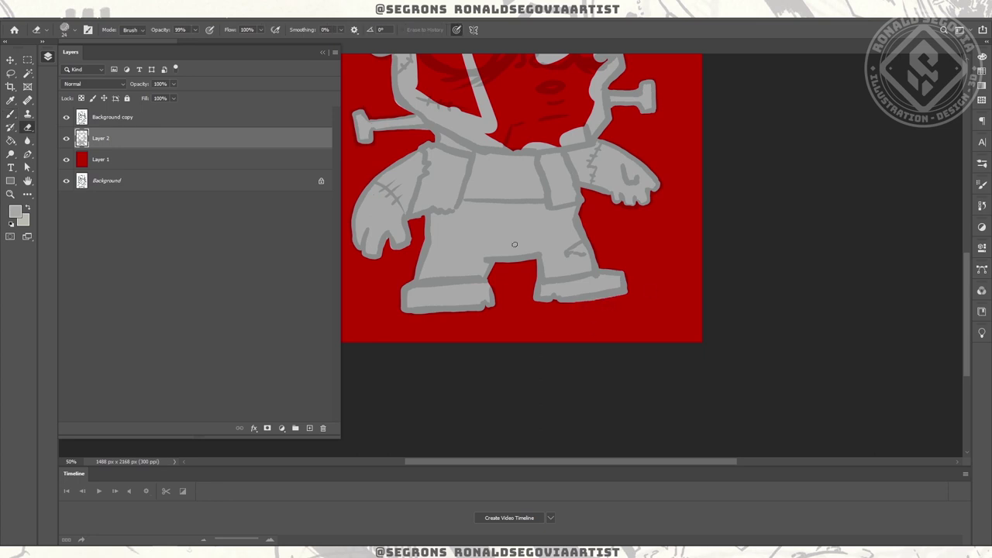
key(b)
scroll(514, 224, up, 3)
key(ctrl+minus)
key(ctrl+minus)
mouse_move(468, 186)
mouse_down()
mouse_move(492, 198)
mouse_move(529, 185)
mouse_move(545, 276)
mouse_move(546, 207)
mouse_move(539, 180)
mouse_up()
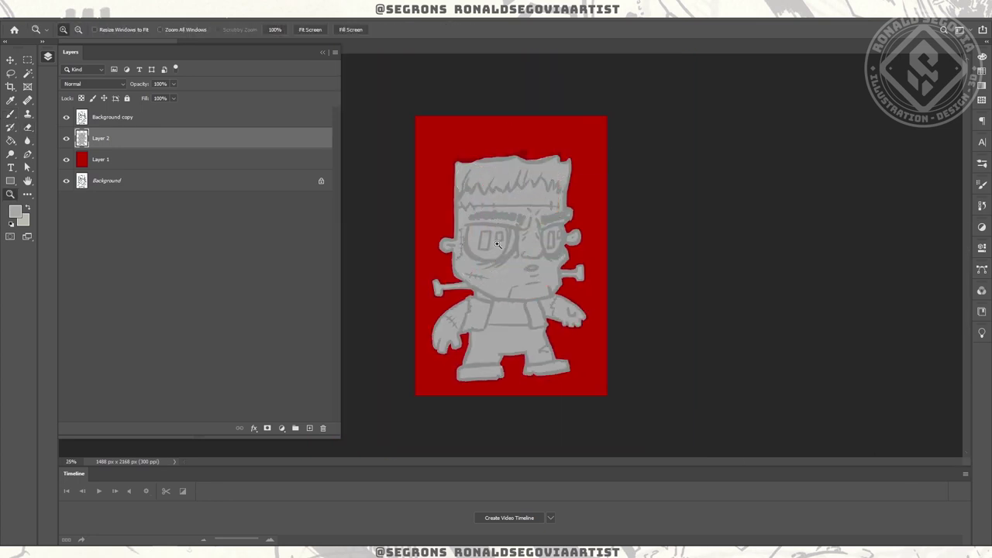
- Smooth the head's top edge and fill the dark red gaps around the ear with grey
scroll(590, 248, up, 3)
scroll(480, 224, up, 2)
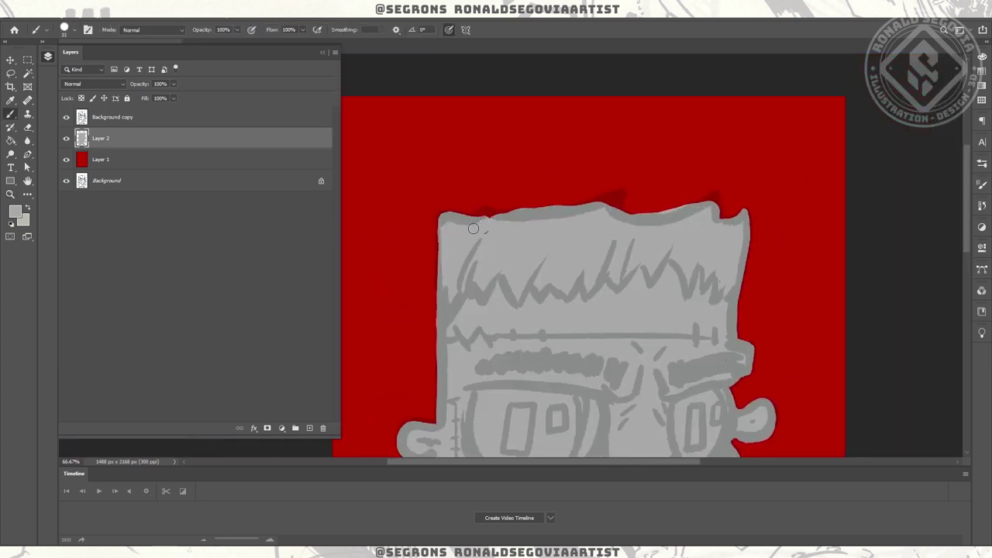
drag(552, 214, 621, 193)
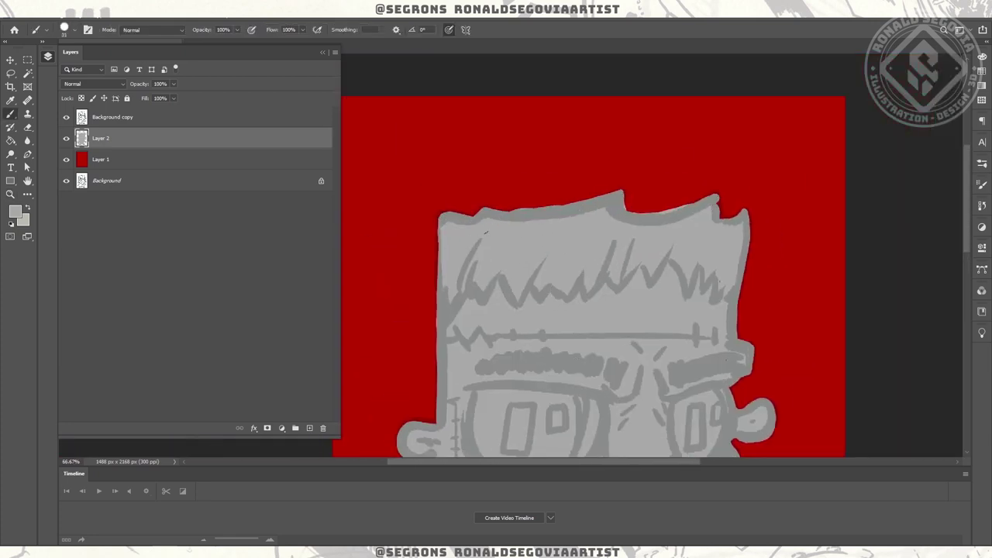
key(e)
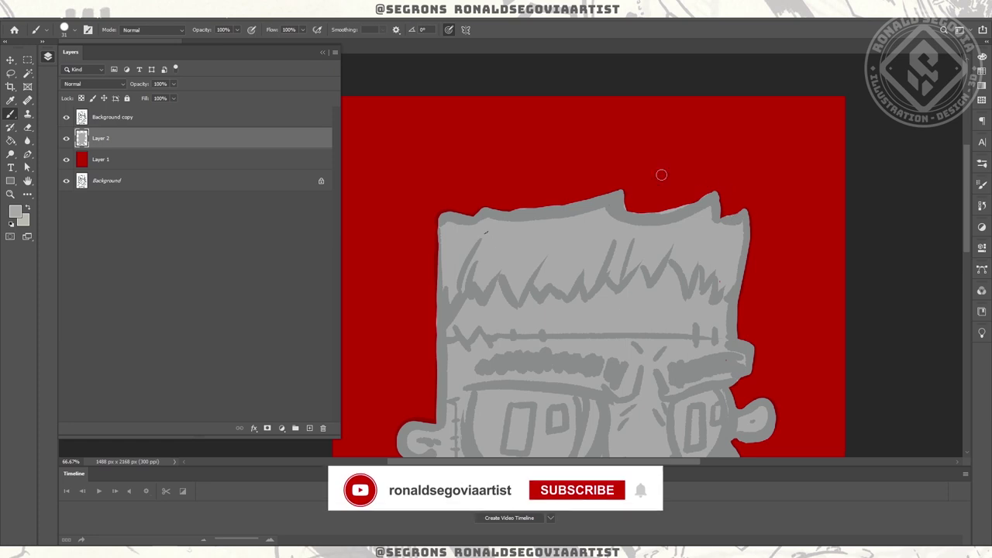
scroll(658, 276, up, 6)
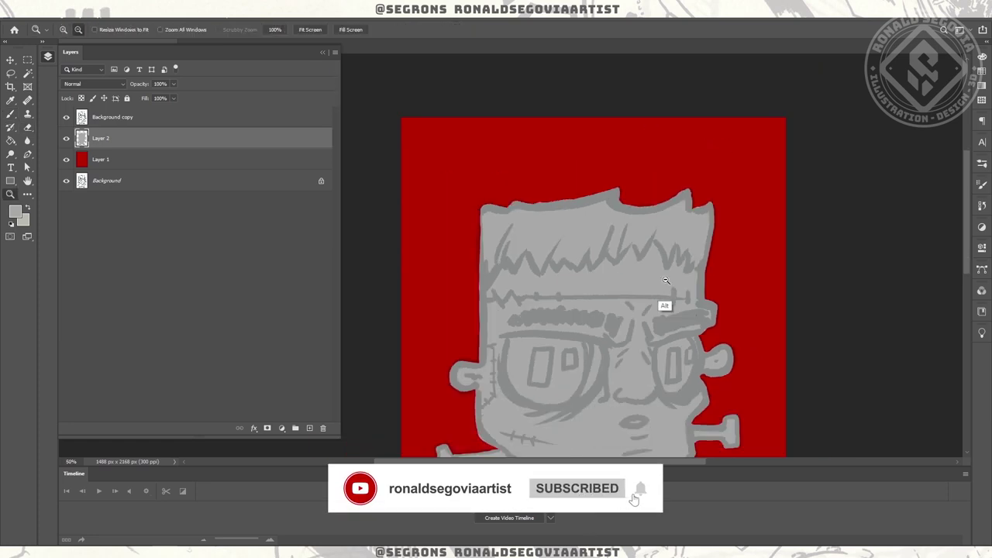
scroll(561, 165, down, 3)
key(b)
drag(561, 165, 427, 266)
drag(445, 391, 612, 360)
drag(435, 218, 580, 160)
- Paint grey over the red fringe on the neck bolt, then zoom out to the whole character
key(z)
scroll(810, 183, down, 5)
scroll(811, 183, up, 4)
key(b)
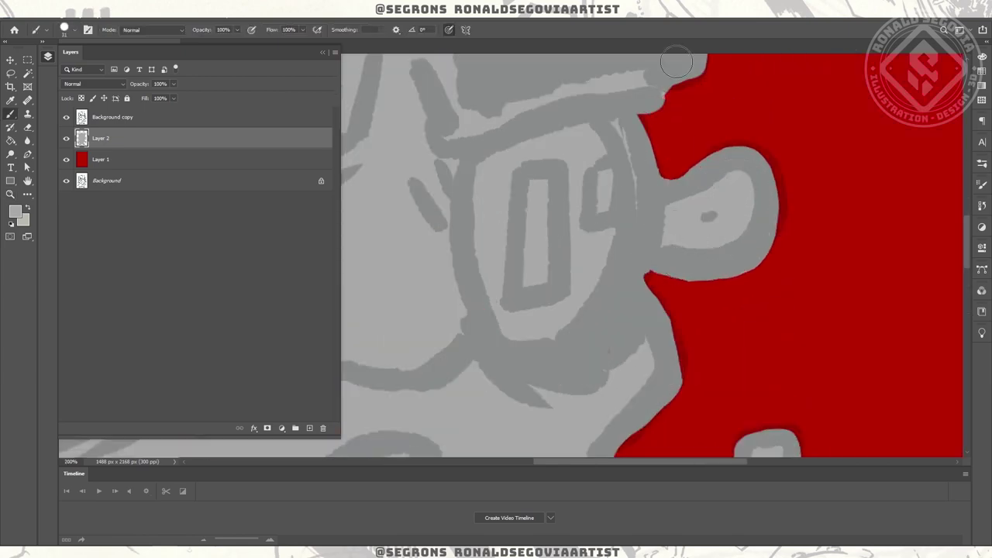
scroll(575, 160, up, 4)
scroll(603, 227, up, 6)
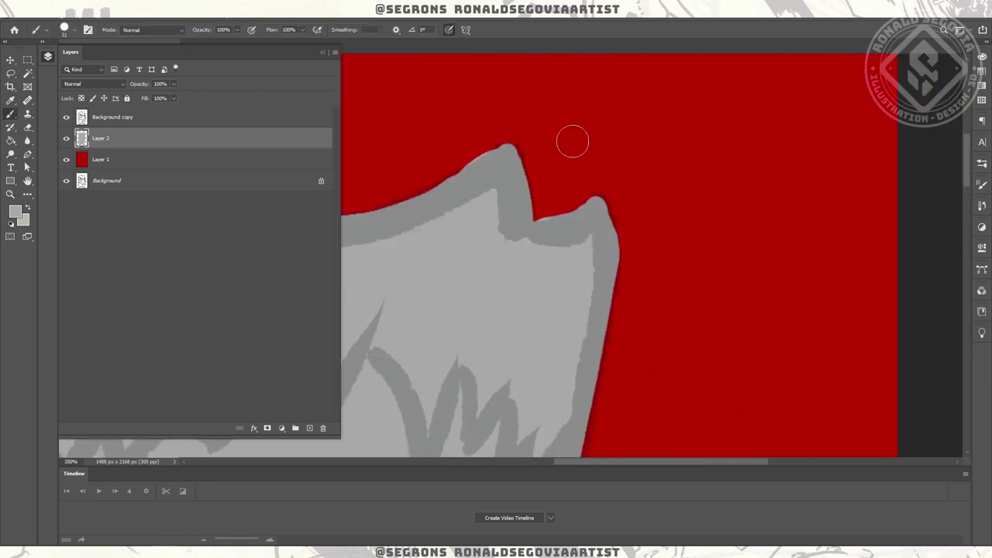
key(z)
scroll(689, 255, down, 5)
scroll(689, 255, up, 2)
mouse_move(689, 255)
mouse_down()
mouse_move(589, 392)
mouse_move(593, 217)
mouse_up()
key(b)
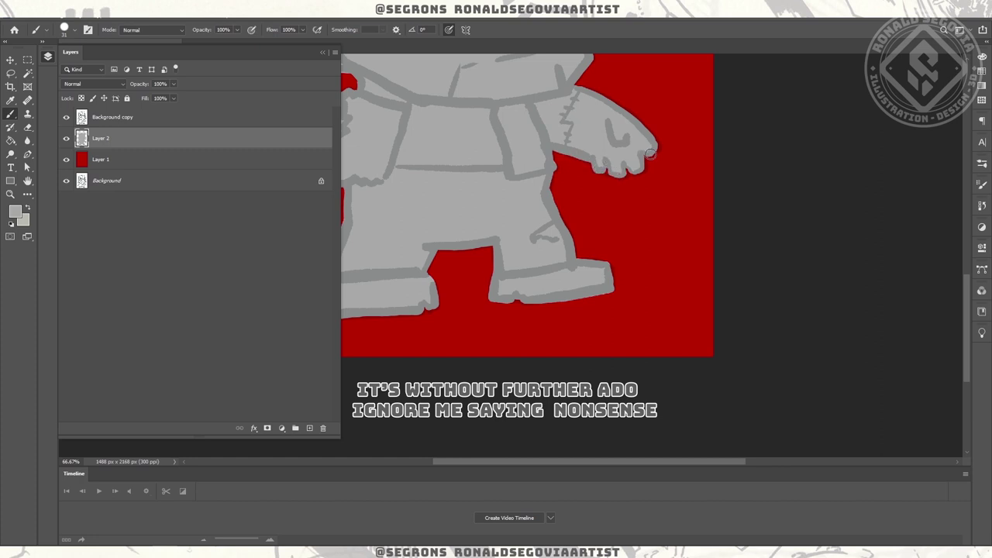
drag(650, 154, 847, 212)
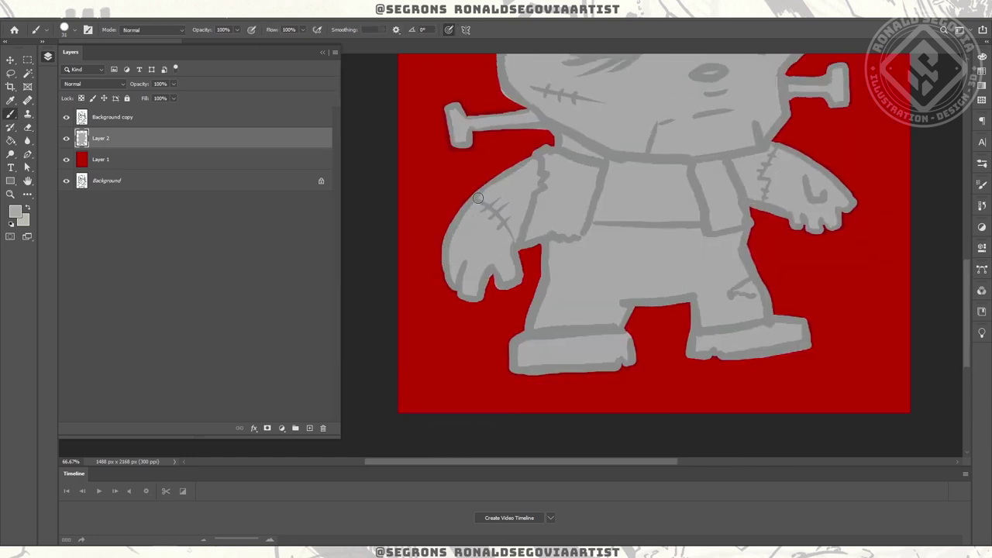
scroll(452, 116, up, 2)
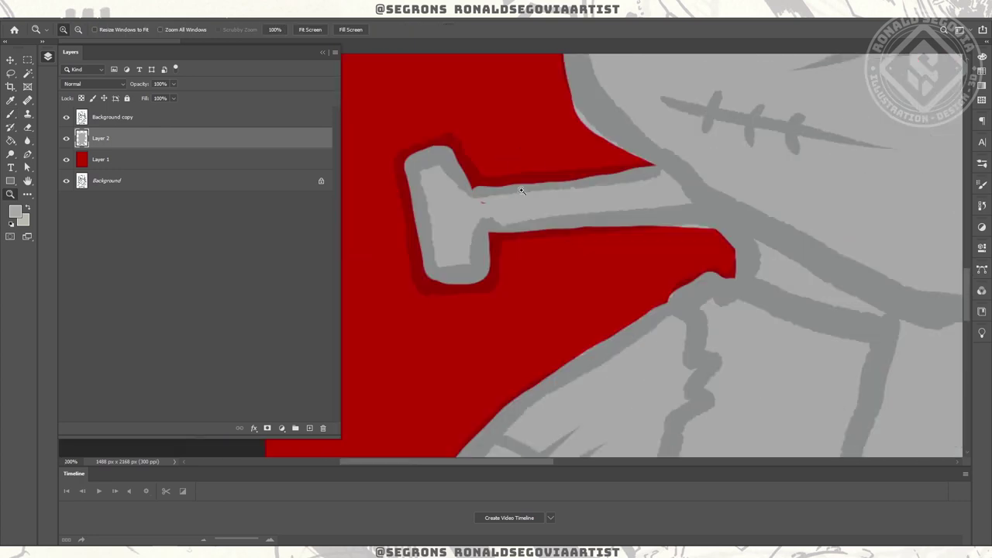
mouse_move(411, 169)
mouse_down()
mouse_move(441, 280)
mouse_move(459, 186)
mouse_up()
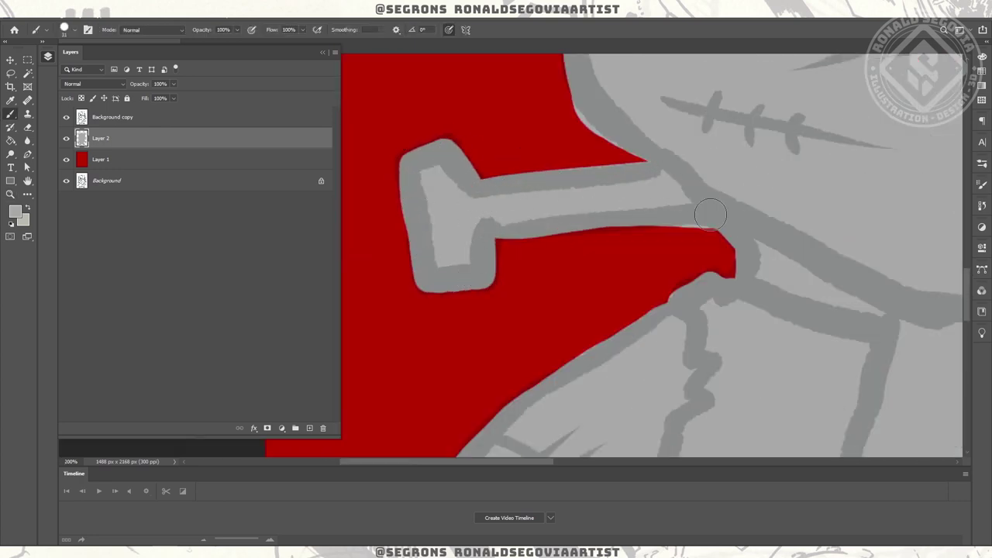
key(ctrl+minus)
key(ctrl+minus)
key(ctrl+minus)
key(ctrl+minus)
key(ctrl+minus)
- Check the fill without line art, then paint and trim the grey cleanly along the hand's hook
click(66, 117)
click(543, 304)
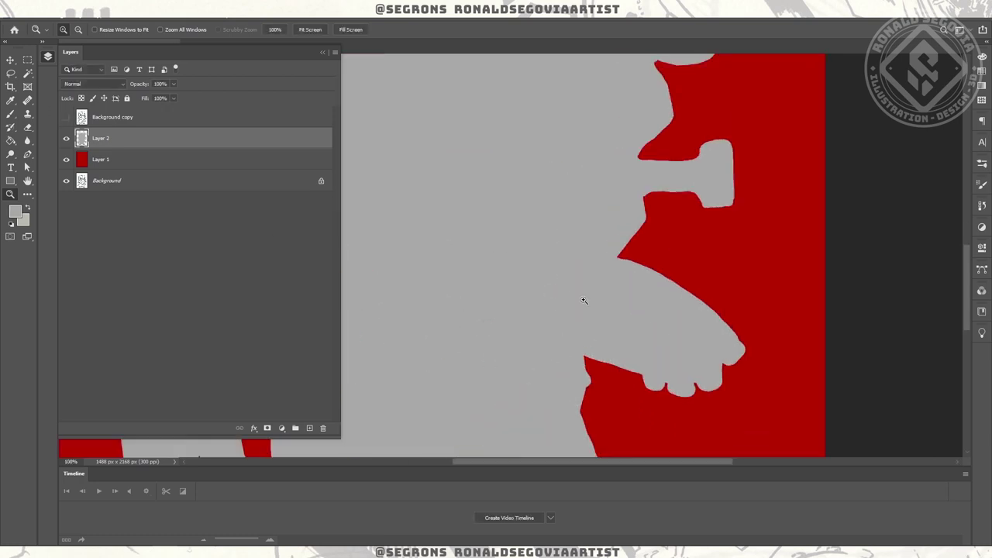
click(737, 178)
click(737, 178)
click(65, 117)
key(b)
key(bracketleft)
key(bracketleft)
mouse_move(554, 239)
mouse_down()
mouse_move(439, 225)
mouse_move(409, 250)
mouse_up()
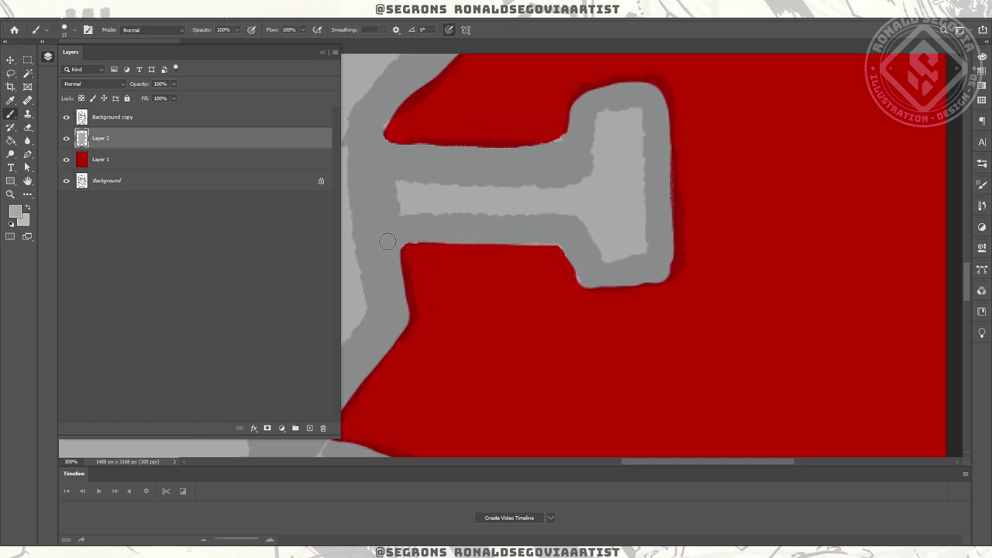
scroll(491, 116, up, 5)
scroll(491, 115, left, 4)
key(e)
drag(555, 336, 661, 233)
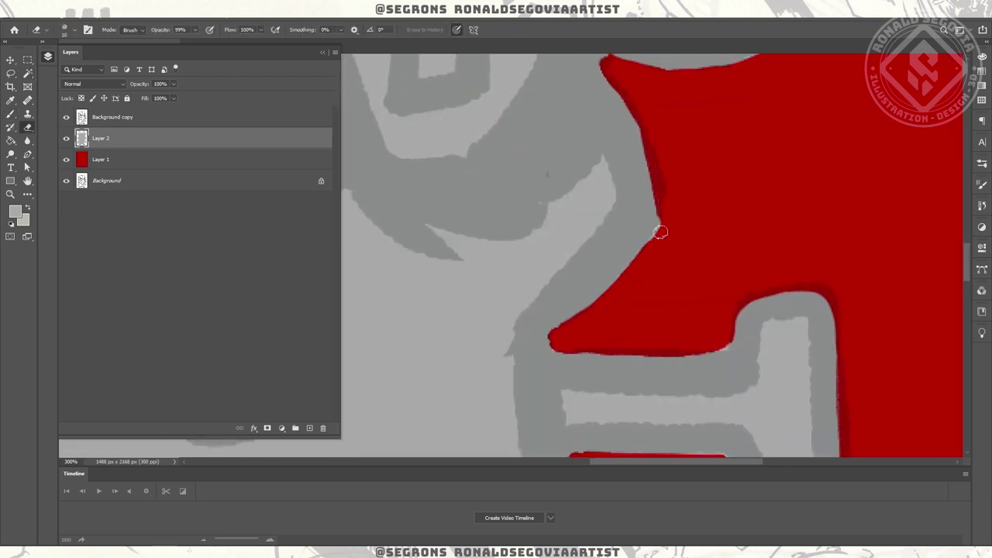
- Refit the document, zoom in on the upper head, then on the lower body
key(z)
key(ctrl+0)
click(430, 130)
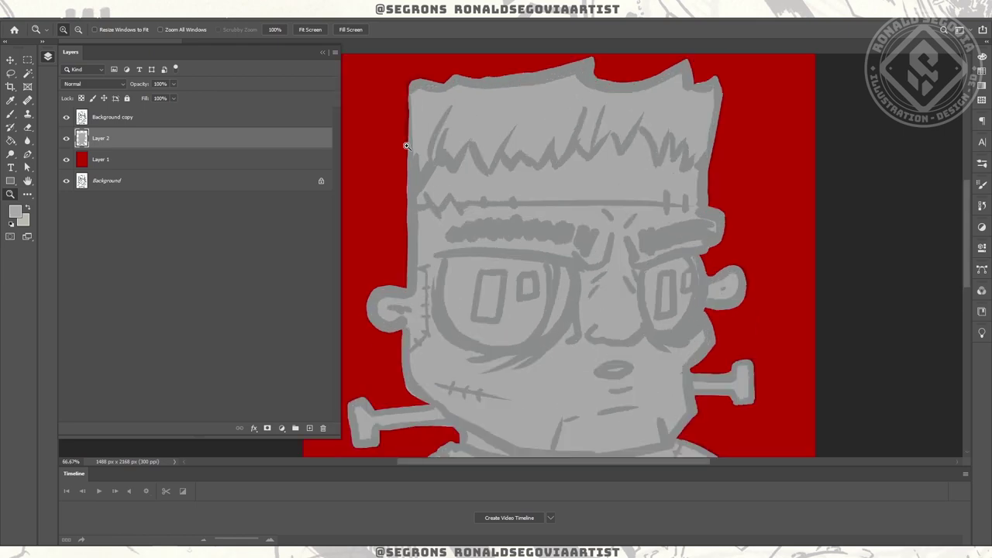
key(b)
key(z)
key(ctrl+0)
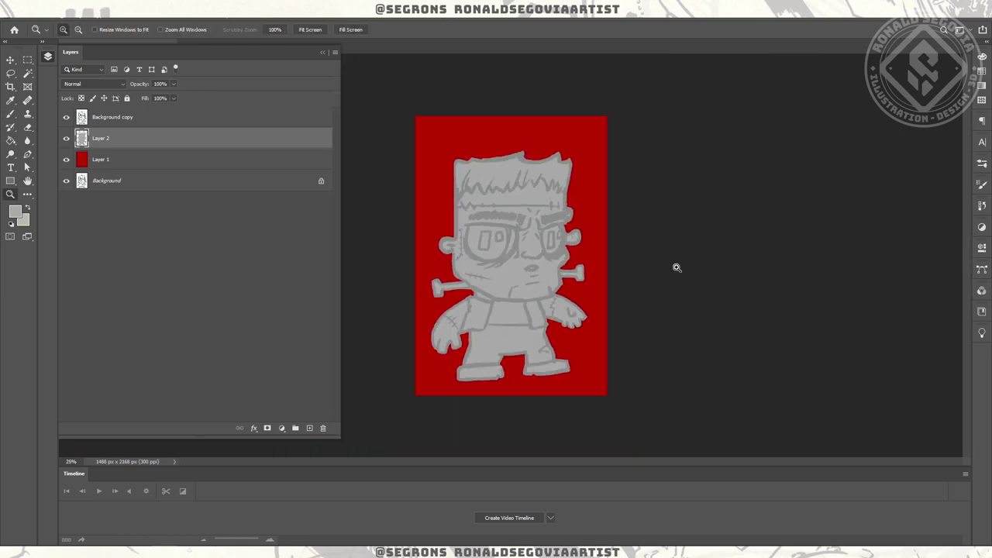
double_click(581, 351)
- Paint a dotted cast shadow under the feet on Layer 3, erasing and repainting to refine it
key(b)
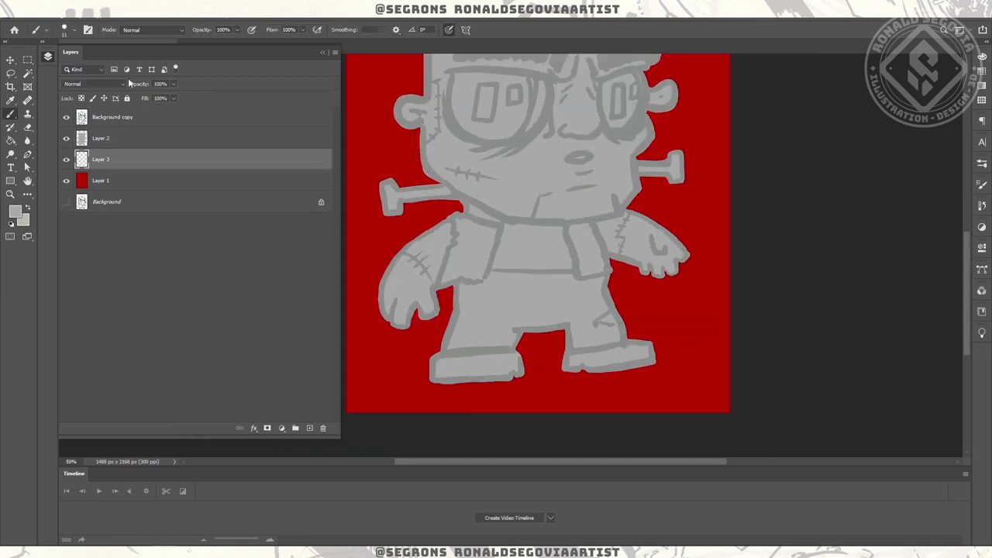
right_click(175, 162)
scroll(175, 162, down, 5)
key(Escape)
drag(428, 379, 496, 384)
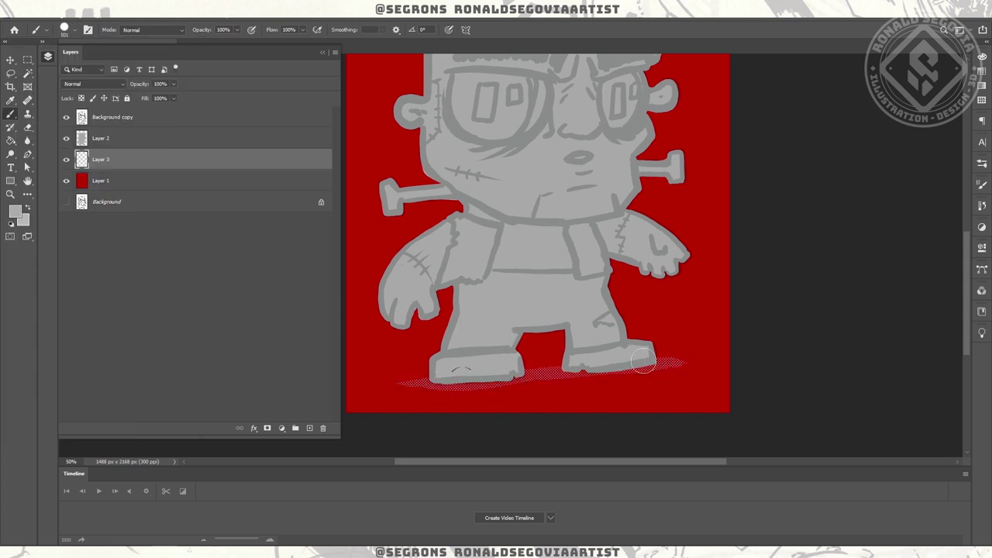
key(z)
alt+click(562, 236)
key(e)
drag(604, 414, 545, 377)
key(b)
drag(589, 413, 527, 417)
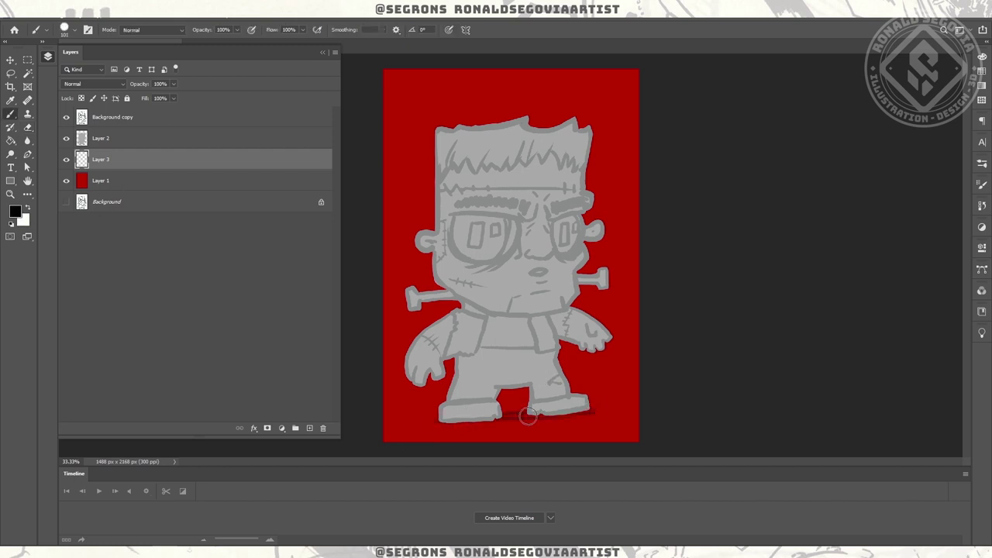
key(e)
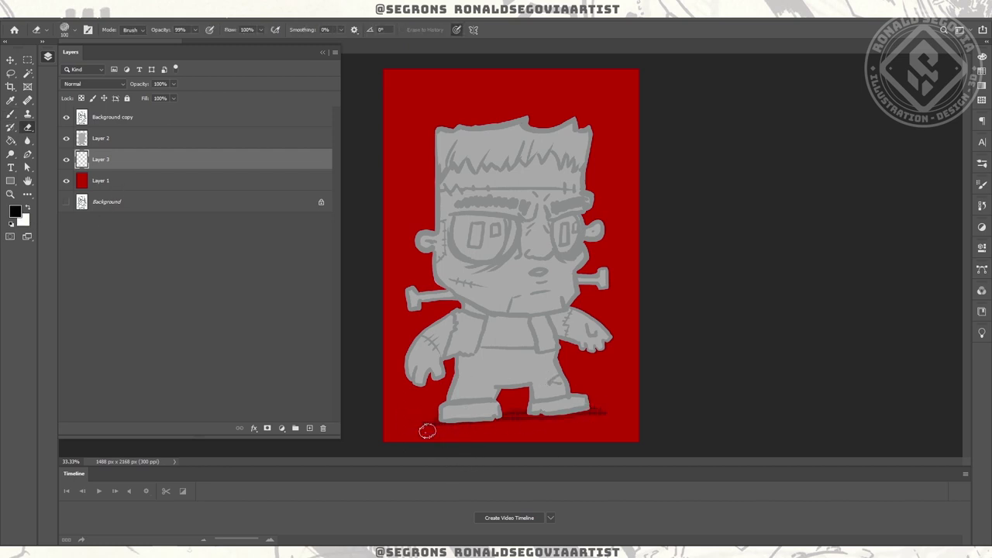
- Widen the canvas to 1656 x 2362 px and scale red Layer 1 to fill it
key(z)
drag(427, 432, 726, 359)
key(ctrl+minus)
key(ctrl+minus)
key(ctrl+minus)
key(ctrl+minus)
key(ctrl+a)
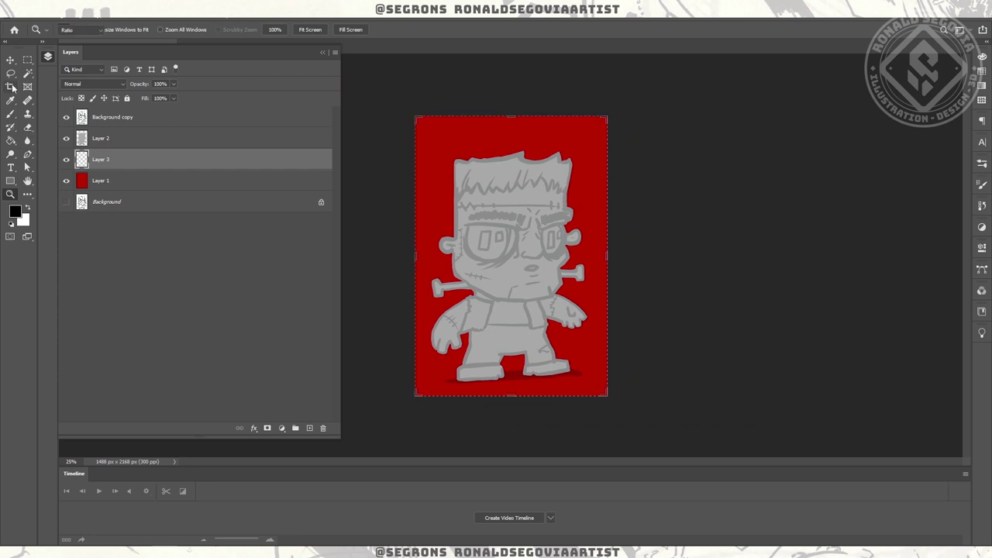
click(10, 86)
drag(415, 256, 404, 256)
drag(512, 117, 512, 104)
key(Return)
click(194, 181)
key(ctrl+t)
drag(607, 395, 619, 414)
key(Return)
- Add Layer 4 above Layer 1 filled with white
click(309, 428)
key(x)
key(alt+BackSpace)
click(482, 195)
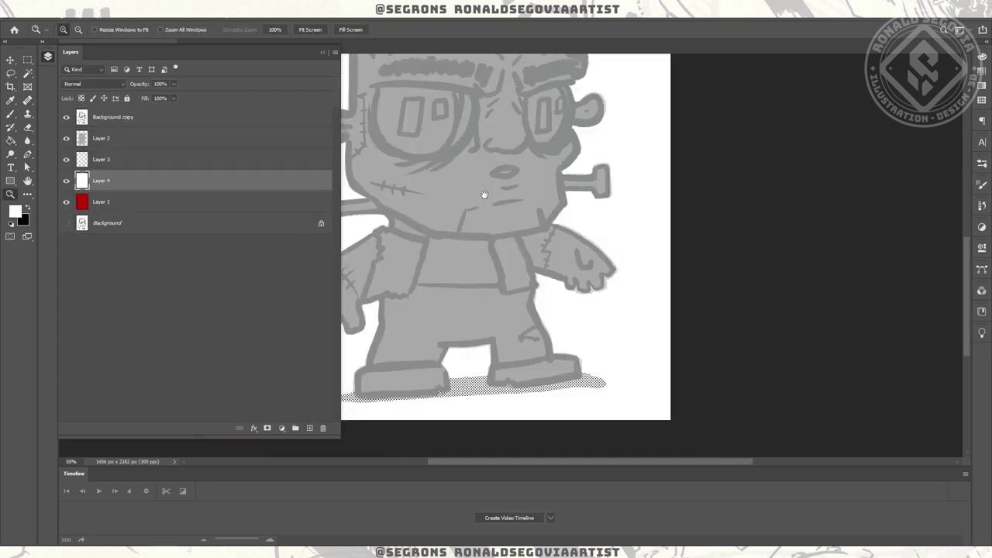
click(450, 264)
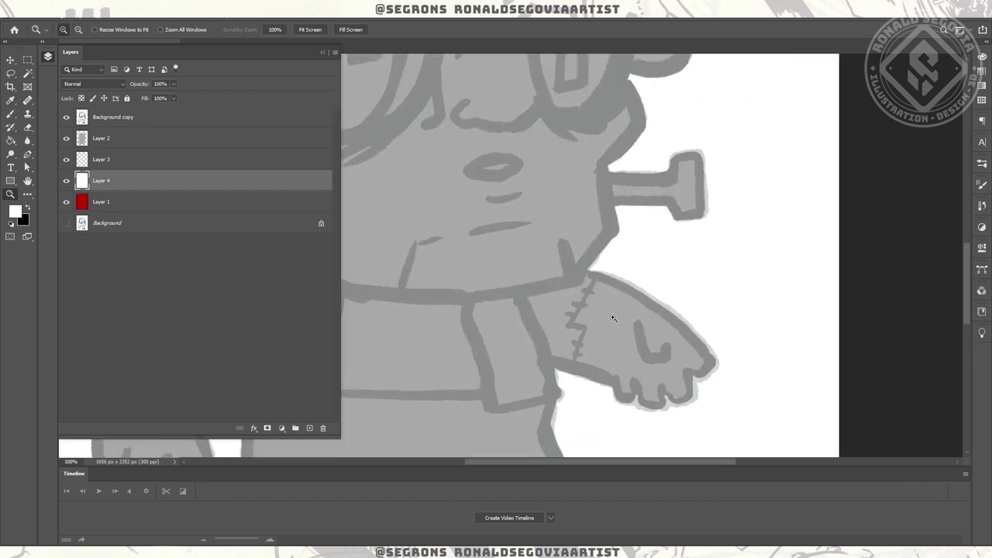
- Hide the line art and dotted shadow layers, then select the flat grey Layer 2 for brushing
key(ctrl+minus)
key(ctrl+minus)
click(66, 117)
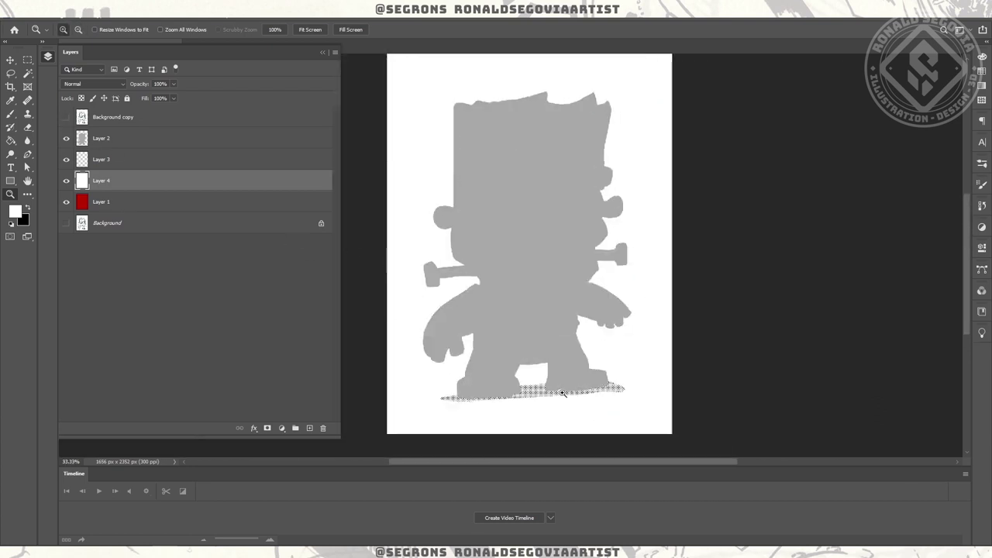
click(67, 159)
scroll(442, 409, up, 3)
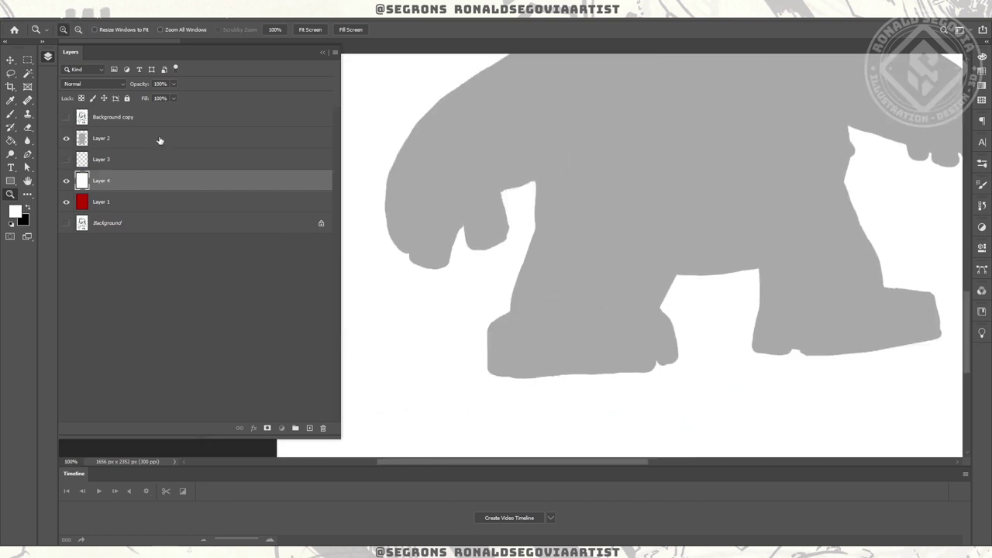
click(160, 140)
key(b)
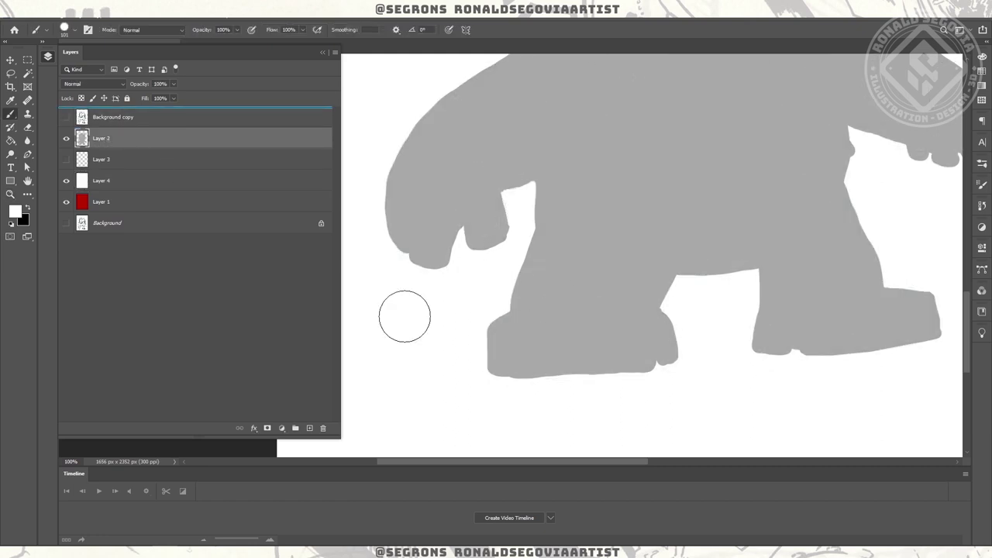
- Sample the silhouette's grey and set up the brush to fill gaps in the arms and feet
alt+click(571, 362)
click(66, 117)
click(73, 30)
click(554, 365)
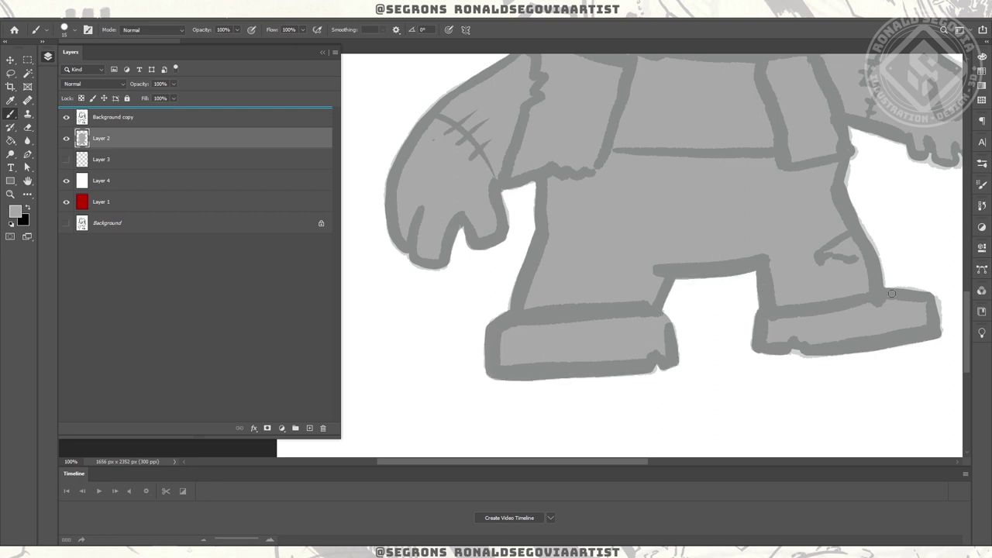
key(z)
key(ctrl+minus)
key(ctrl+minus)
key(ctrl+minus)
key(ctrl+minus)
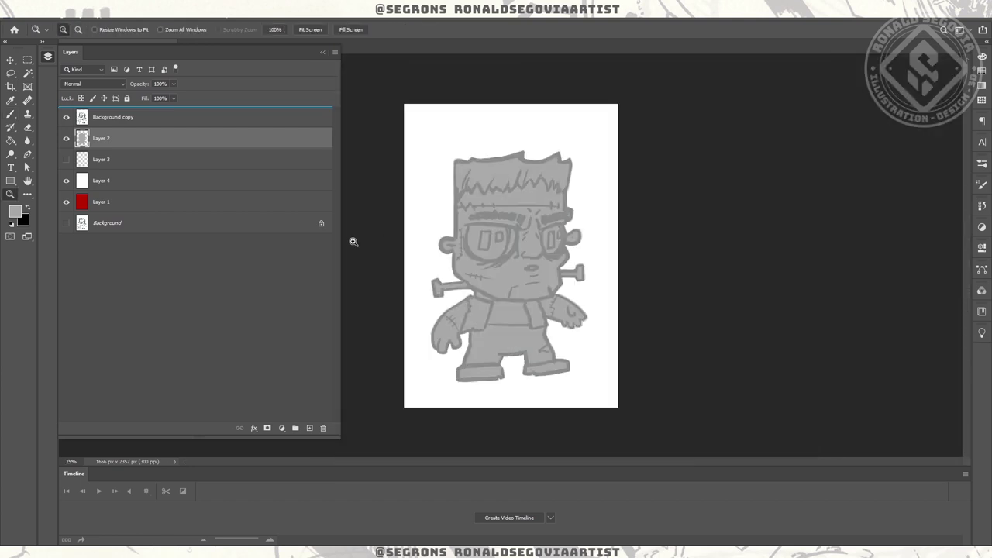
- Show the line art again and add a new empty Layer 5 above Layer 2
shift+click(121, 117)
key(ctrl+minus)
key(ctrl+minus)
key(ctrl+minus)
key(ctrl+minus)
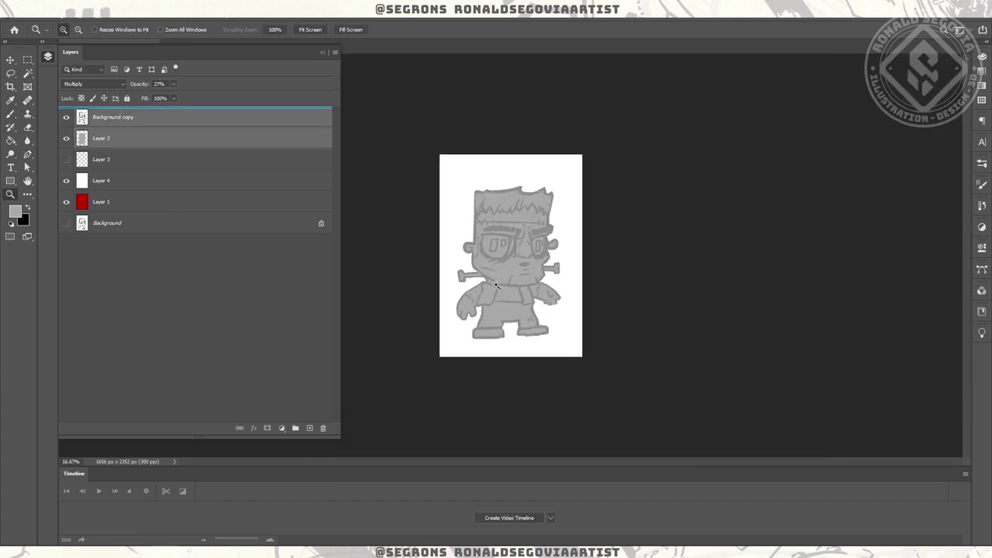
key(ctrl+plus)
key(ctrl+plus)
key(ctrl+plus)
key(ctrl+plus)
key(ctrl+plus)
key(ctrl+plus)
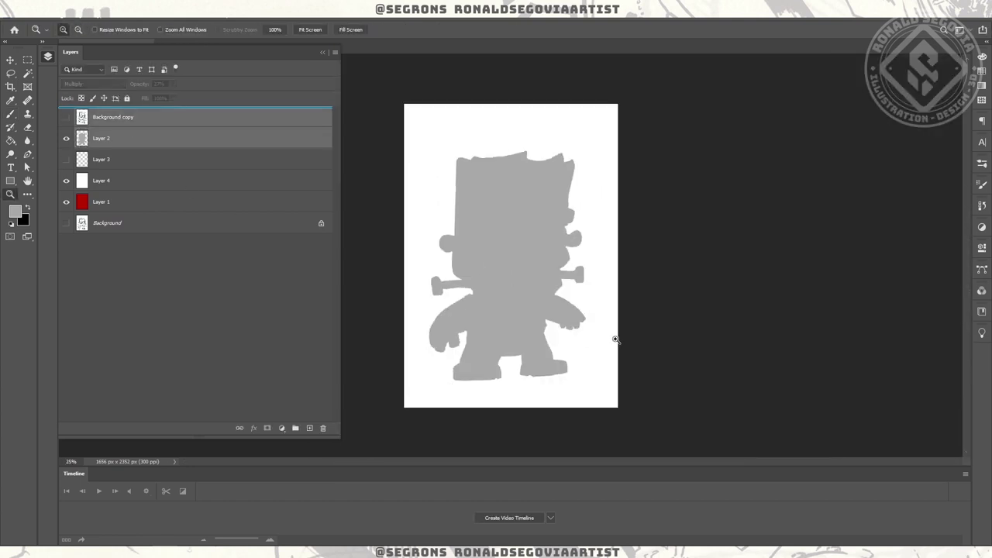
click(66, 117)
key(ctrl+shift+alt+n)
- Load the silhouette as a selection and choose a textured round paint brush
key(b)
ctrl+click(82, 159)
click(70, 29)
mouse_move(179, 136)
mouse_down()
mouse_move(184, 262)
mouse_move(86, 378)
mouse_up()
double_click(66, 403)
click(548, 279)
key(ctrl+z)
- Paint dark texture over the whole figure and merge it into a copy of Layer 2
click(70, 30)
key(Escape)
drag(542, 326, 586, 361)
key(bracketright)
key(bracketright)
key(bracketright)
key(bracketright)
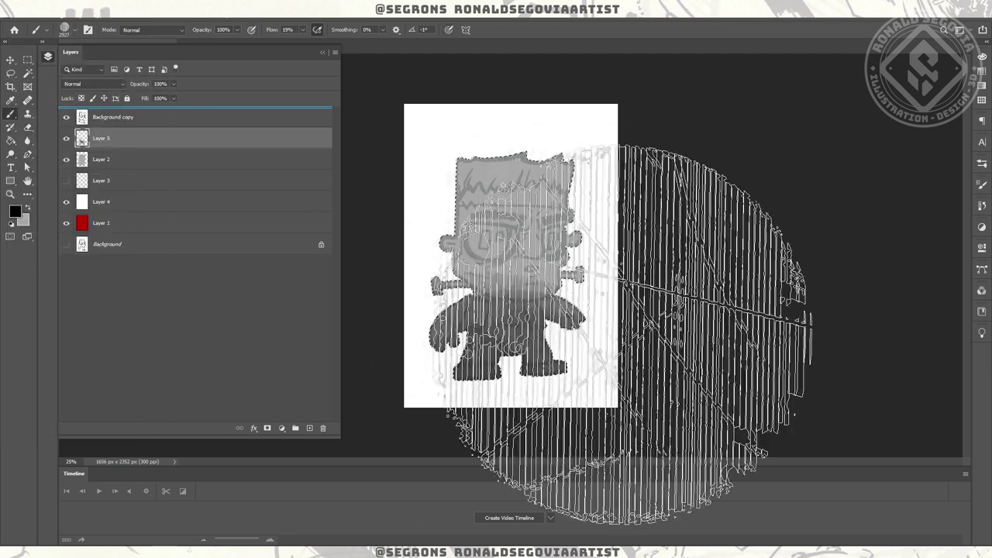
click(137, 162)
drag(137, 162, 309, 428)
click(125, 140)
key(Delete)
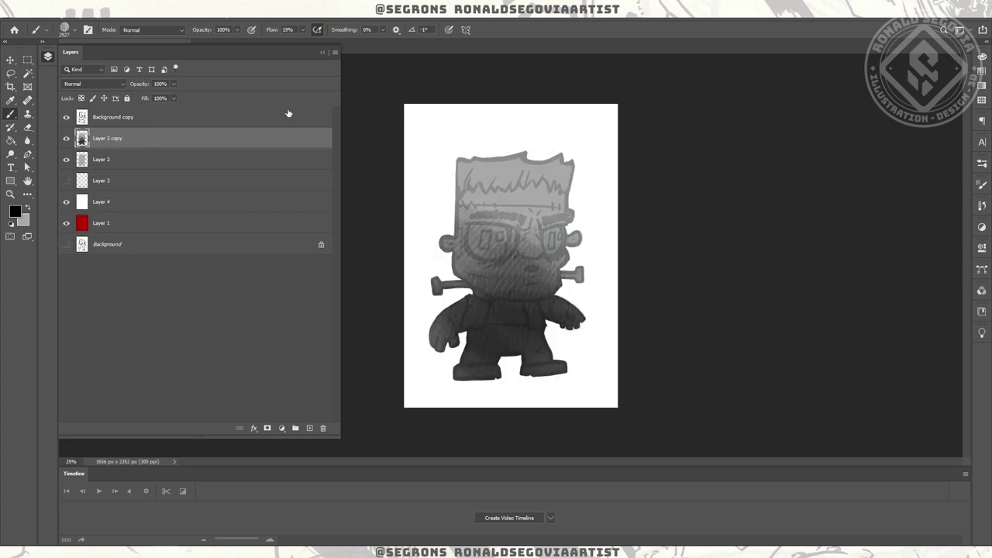
- Paint a grey swatch and a dark swatch below it at the top right of the canvas
click(35, 10)
click(182, 344)
alt+click(475, 243)
click(588, 129)
alt+click(550, 290)
click(590, 153)
key(z)
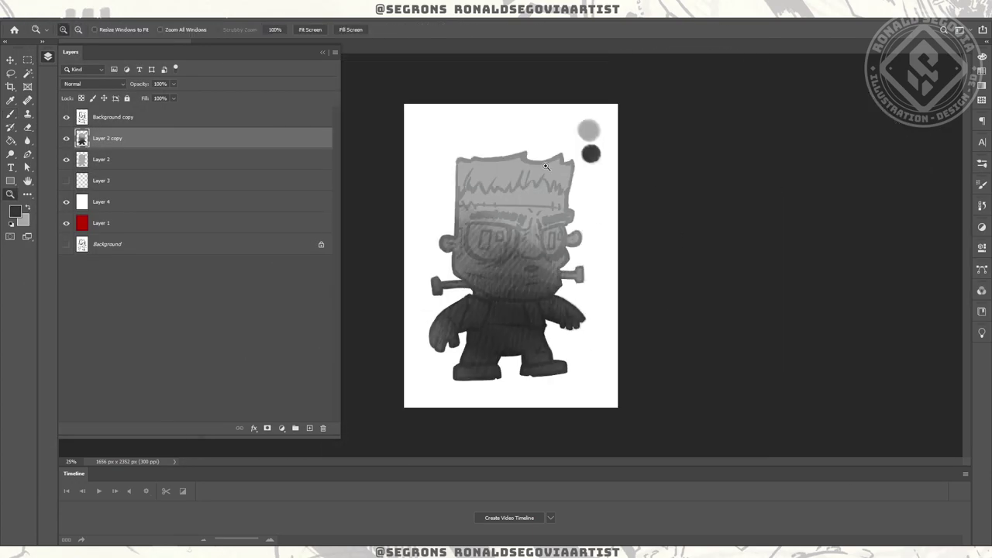
- Add a new layer and compare the textured fill layer against the flat fill layer
click(28, 61)
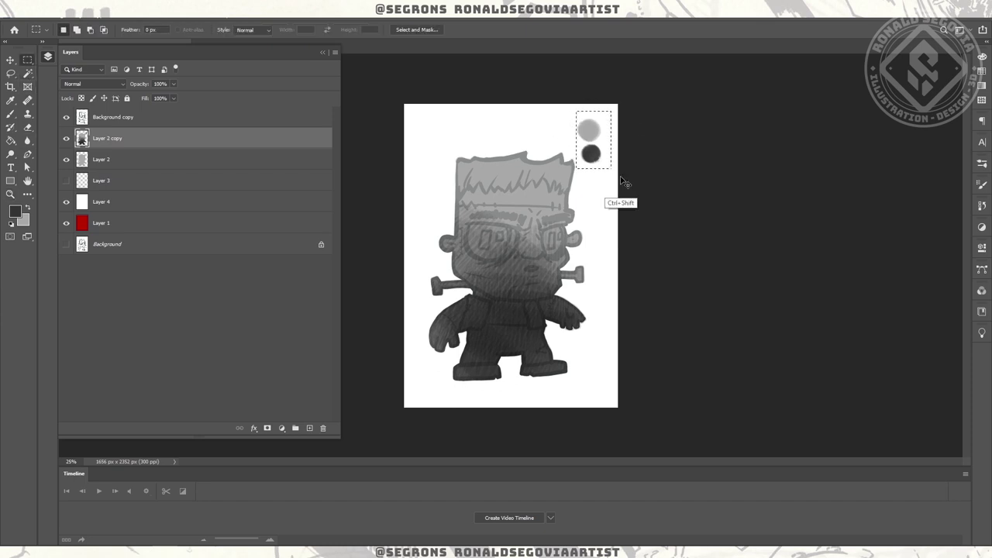
key(ctrl+shift+alt+n)
click(66, 159)
click(66, 159)
click(142, 159)
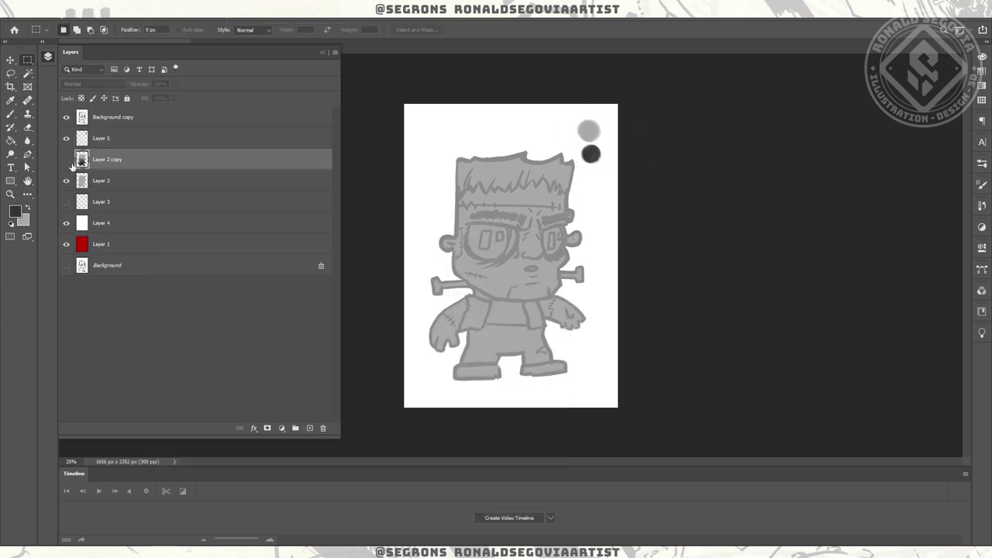
double_click(282, 180)
click(522, 310)
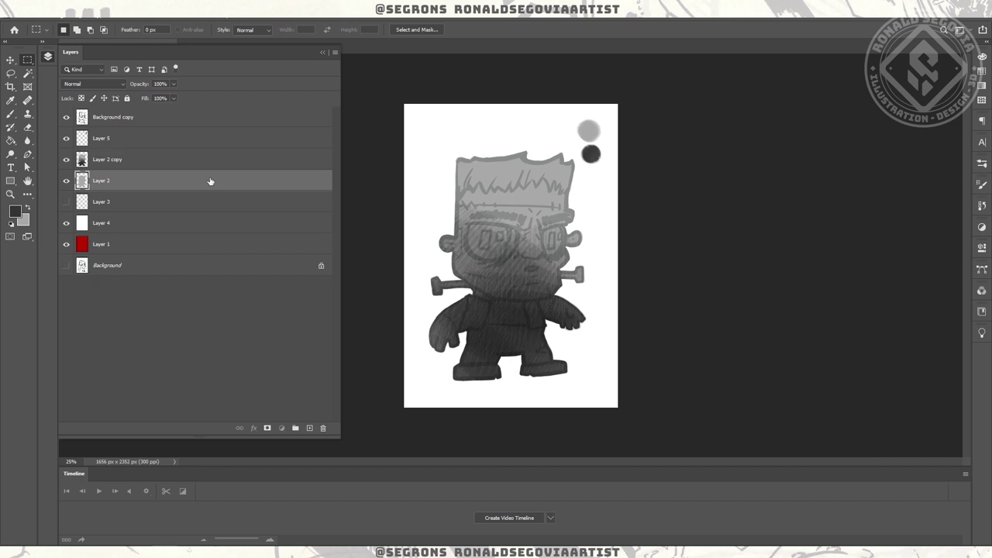
- Hide the flat fill layer and duplicate it again as Layer 2 copy 2
click(67, 181)
shift+click(143, 262)
click(124, 159)
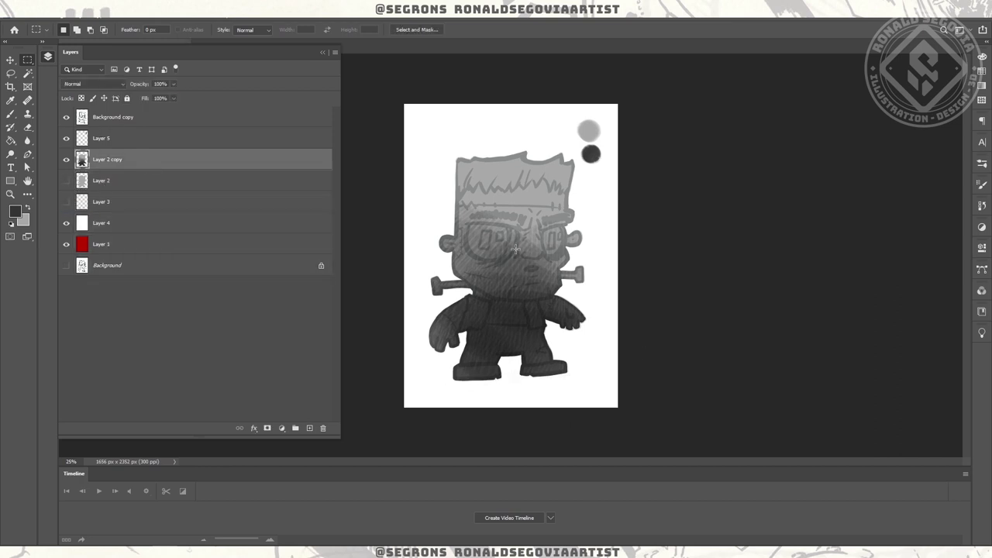
key(b)
ctrl+click(117, 160)
drag(117, 160, 309, 428)
right_click(133, 161)
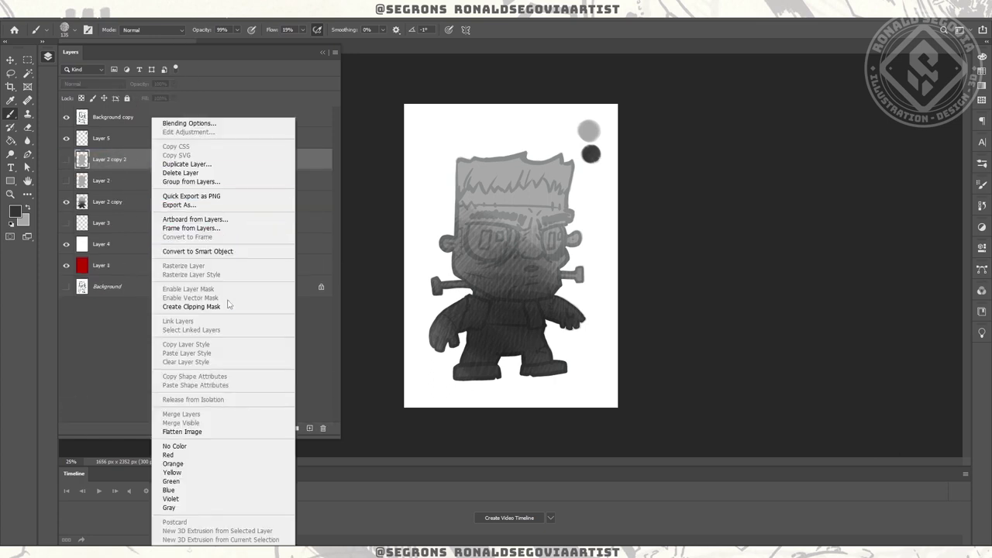
- Clip the copied layer to the one beneath and move the flat fill layer above it
click(230, 303)
drag(147, 203, 147, 180)
click(66, 180)
click(90, 202)
key(ctrl+z)
click(465, 188)
key(Return)
- Move Layer 2 copy above Layer 2 copy 2, clip it there, and hide Layer 2
click(152, 196)
key(ctrl+])
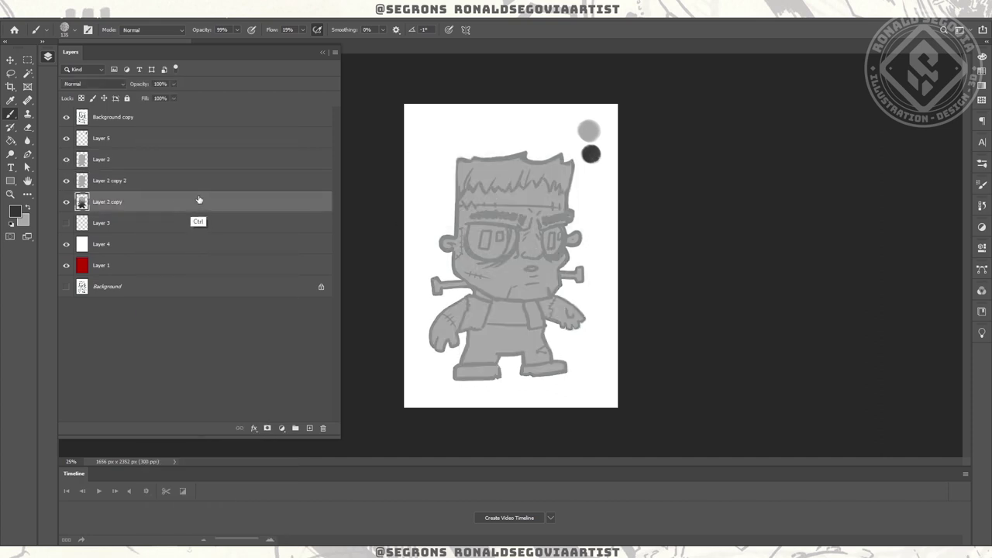
right_click(138, 180)
click(230, 303)
click(66, 159)
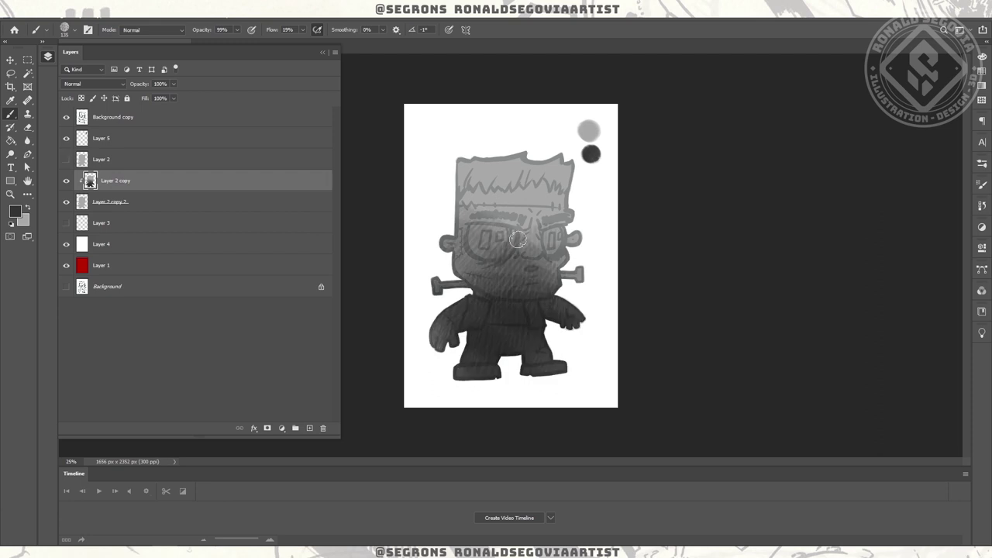
scroll(489, 256, up, 3)
- Sample a mid grey and shade the face and the cheeks around the glasses
alt+click(477, 91)
mouse_move(432, 247)
mouse_down()
mouse_move(507, 270)
mouse_move(594, 240)
mouse_up()
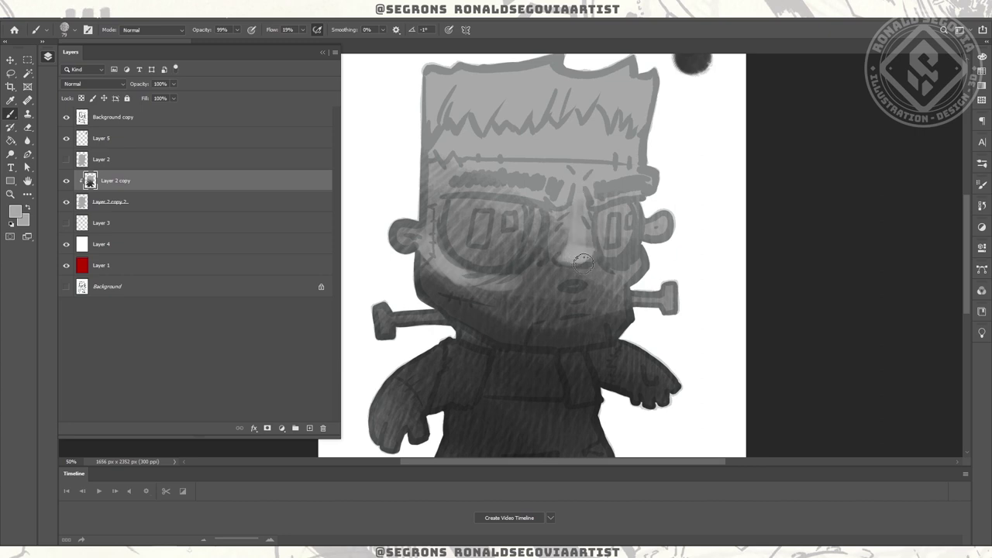
mouse_move(626, 257)
mouse_down()
mouse_move(551, 286)
mouse_move(578, 262)
mouse_up()
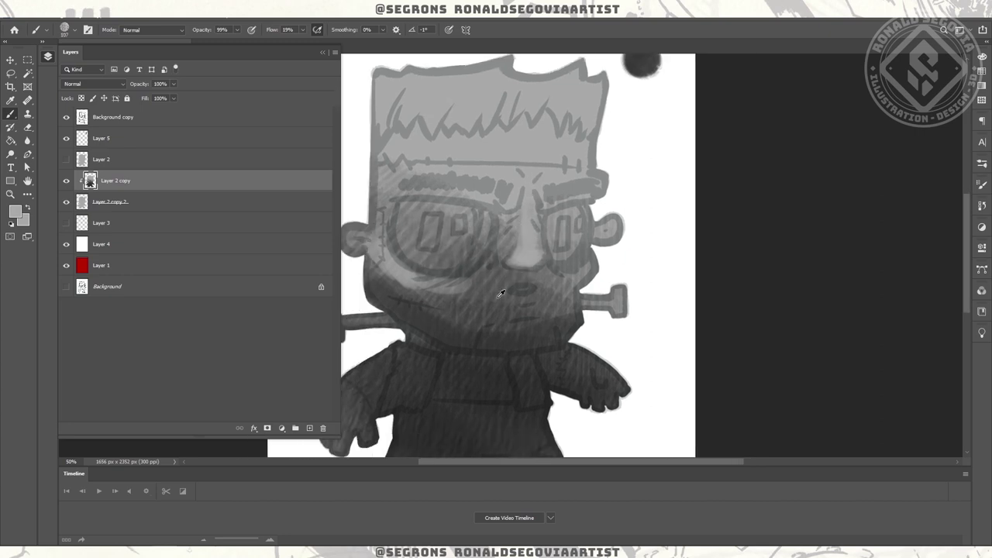
mouse_move(399, 276)
mouse_down()
mouse_move(446, 291)
mouse_move(391, 271)
mouse_up()
key(0)
key(ctrl+minus)
mouse_move(511, 279)
mouse_down()
mouse_move(476, 262)
mouse_move(534, 253)
mouse_move(545, 265)
mouse_move(533, 287)
mouse_move(561, 289)
mouse_up()
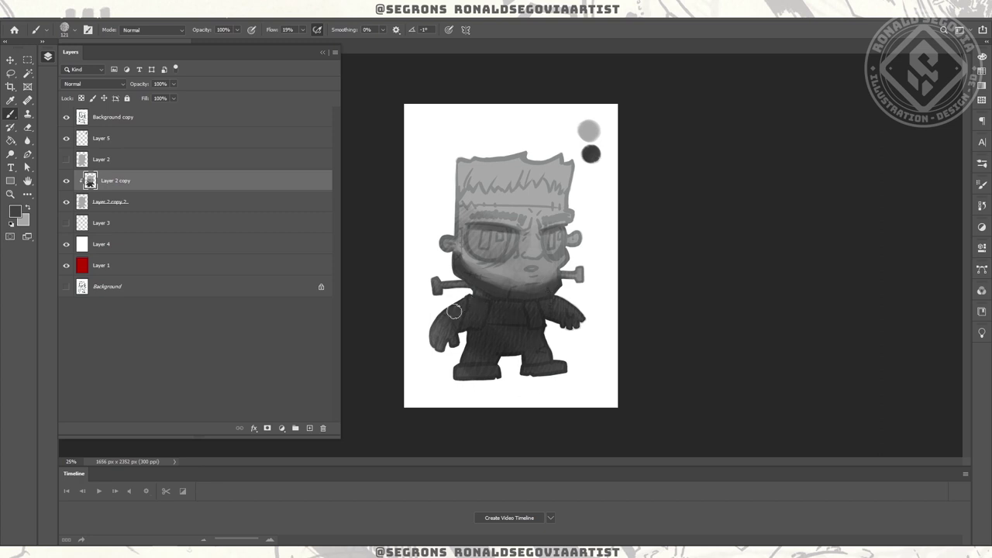
- Shade the left arm, darken the eye socket, and add a lighter stroke along the collar
drag(446, 314, 444, 368)
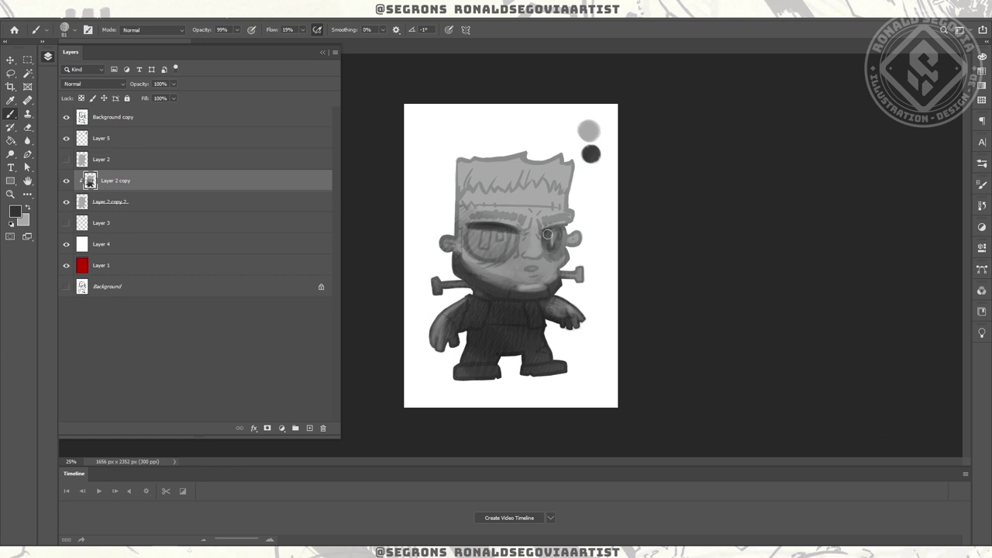
drag(469, 236, 499, 230)
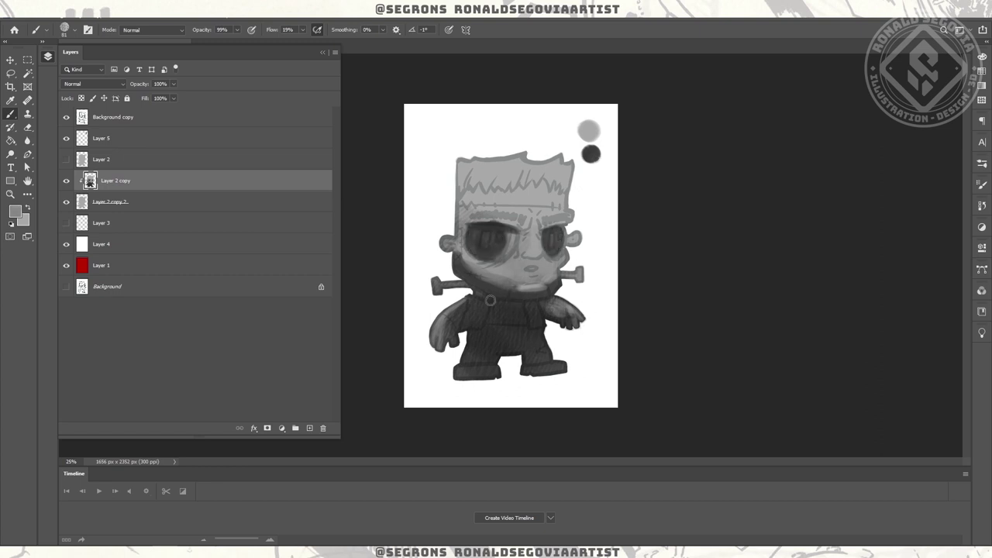
drag(528, 300, 532, 320)
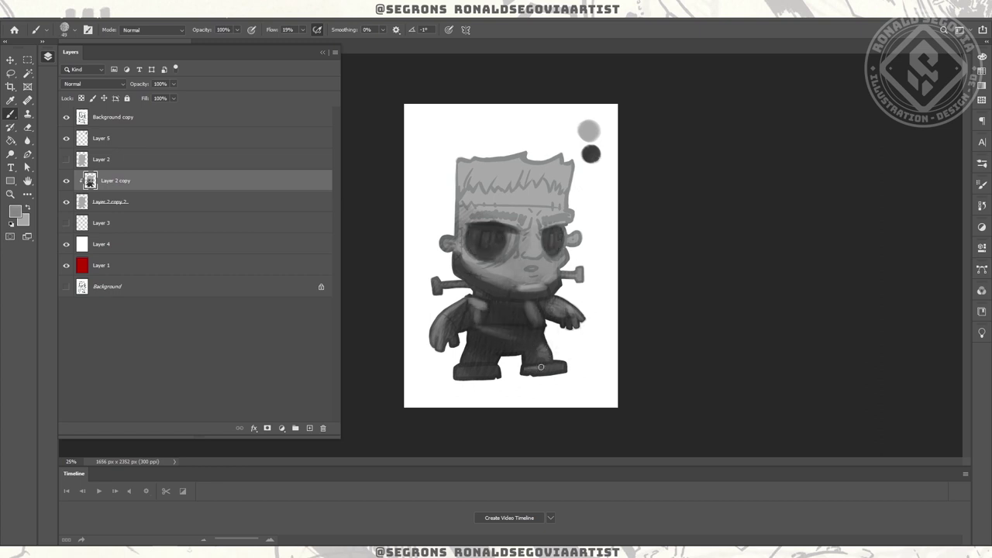
mouse_move(508, 158)
mouse_down()
mouse_move(542, 159)
mouse_move(527, 159)
mouse_up()
key(alt+period)
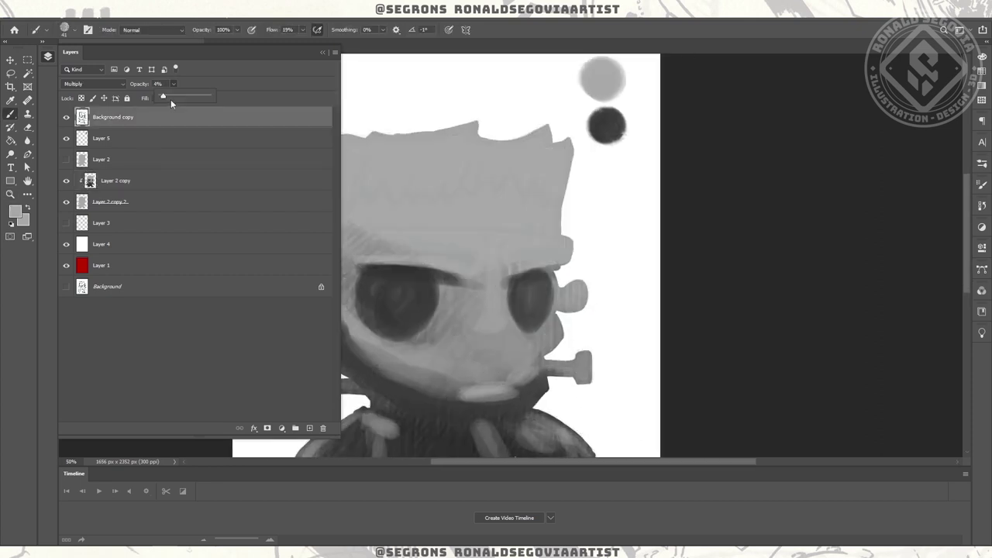
- Restore the line art to full strength and lock Background copy and the unused layers below
key(ctrl+minus)
drag(173, 83, 214, 98)
click(127, 99)
key(alt+bracketleft)
key(alt+bracketleft)
click(127, 98)
key(alt+bracketleft)
key(alt+bracketleft)
key(alt+bracketleft)
click(127, 98)
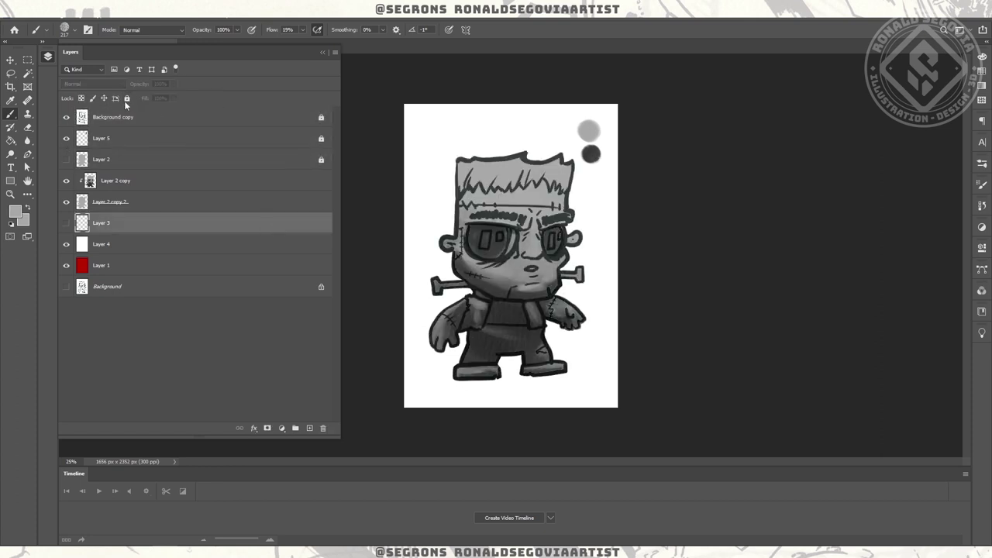
key(alt+bracketleft)
click(127, 98)
- Fade the Background copy line art back to low opacity and target Layer 2 copy
drag(111, 116, 161, 118)
click(129, 99)
drag(173, 83, 138, 99)
click(128, 99)
click(256, 185)
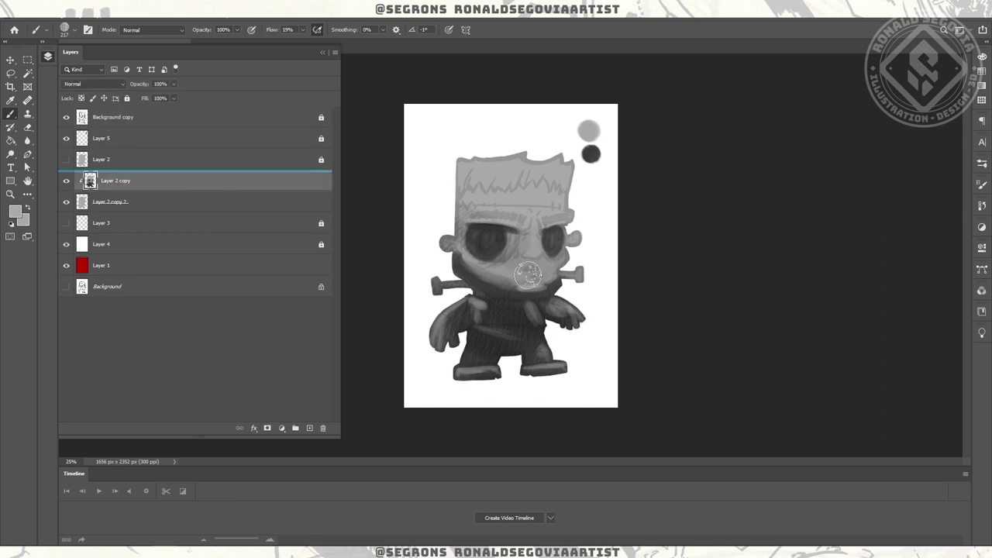
- Choose a soft round painting brush from the brush presets
scroll(528, 274, up, 2)
click(75, 29)
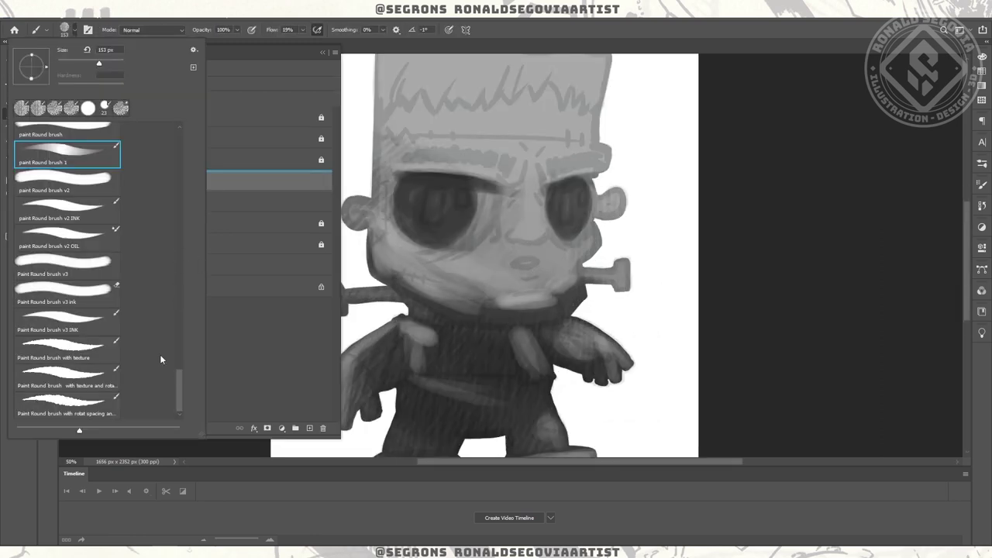
click(511, 91)
click(75, 30)
scroll(93, 272, down, 1)
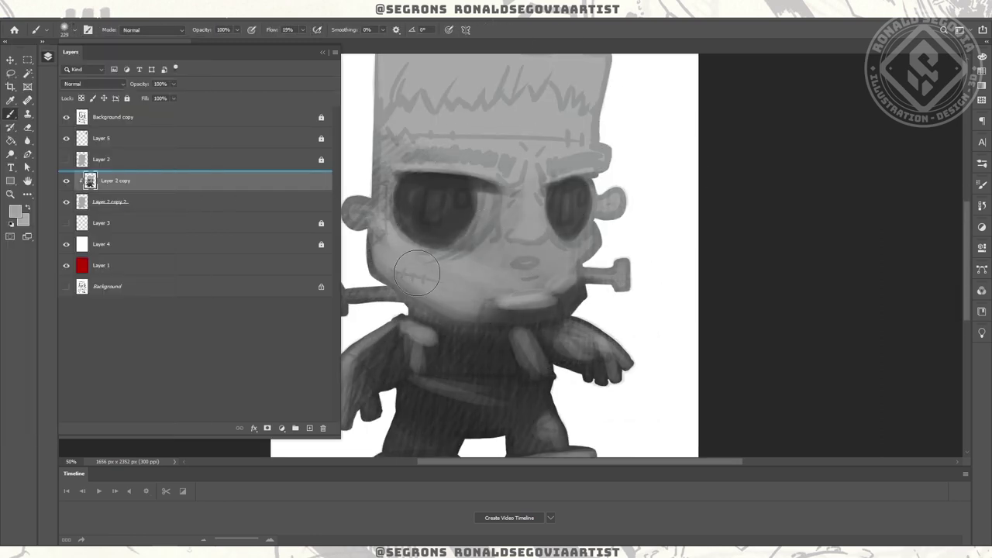
scroll(389, 266, down, 3)
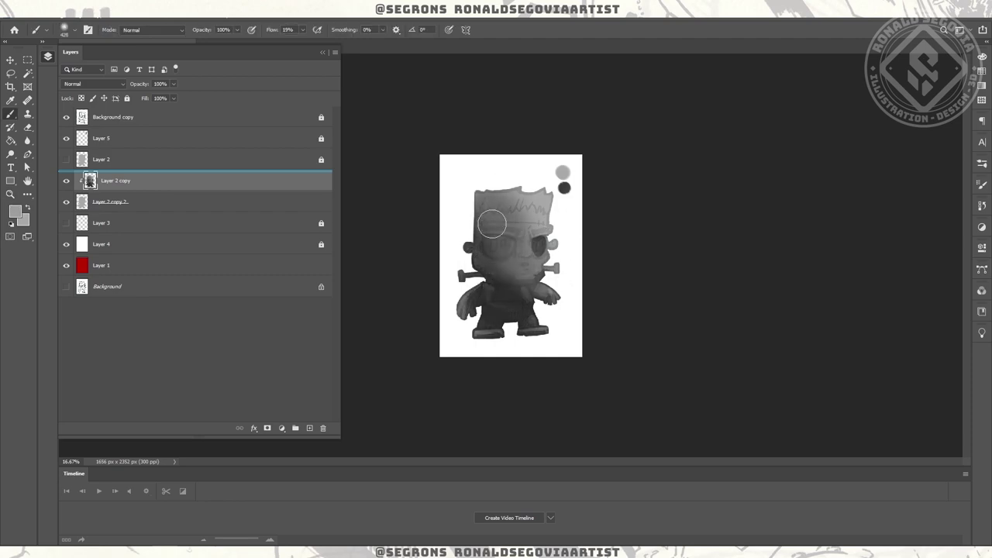
- Zoom in slightly on the figure and return to the brush with Layer 2 copy selected
key(z)
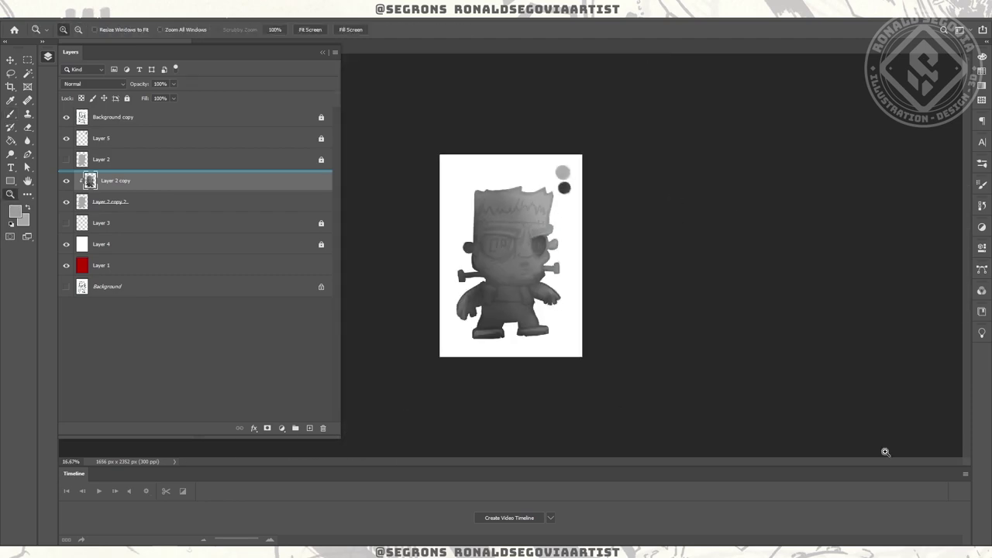
click(187, 295)
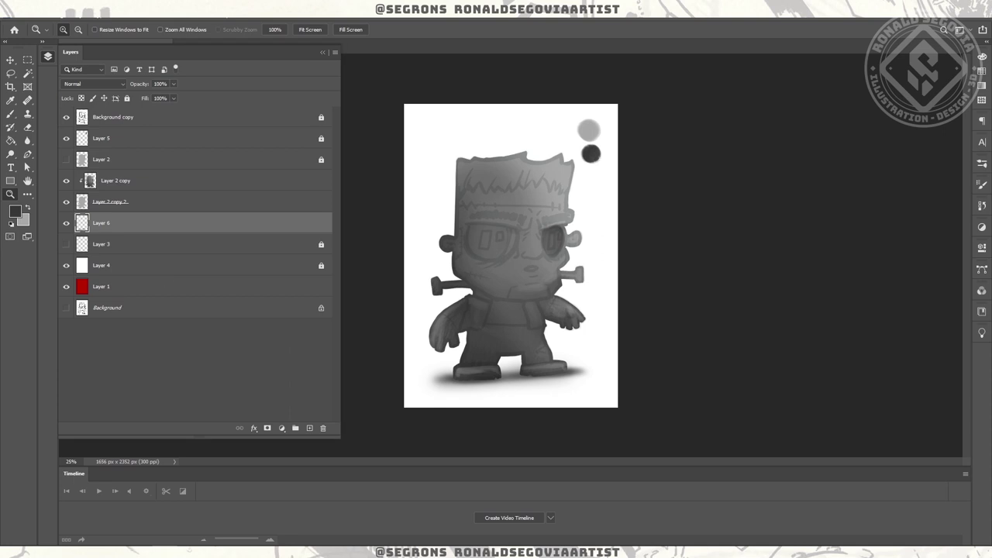
click(543, 220)
key(b)
ctrl+click(576, 115)
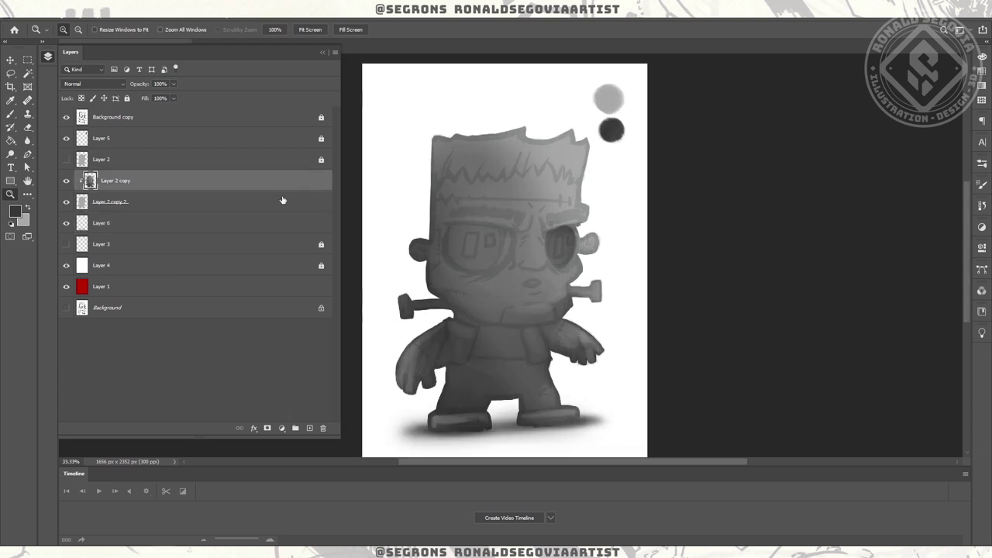
- Zoom in and paint light highlights along the brow ridge and down the nose with a small brush
click(527, 205)
key(bracketright)
key(bracketright)
key(bracketright)
key(bracketleft)
key(bracketleft)
key(bracketleft)
key(bracketleft)
mouse_move(512, 207)
mouse_down()
mouse_move(449, 208)
mouse_move(522, 220)
mouse_move(608, 211)
mouse_move(587, 210)
mouse_up()
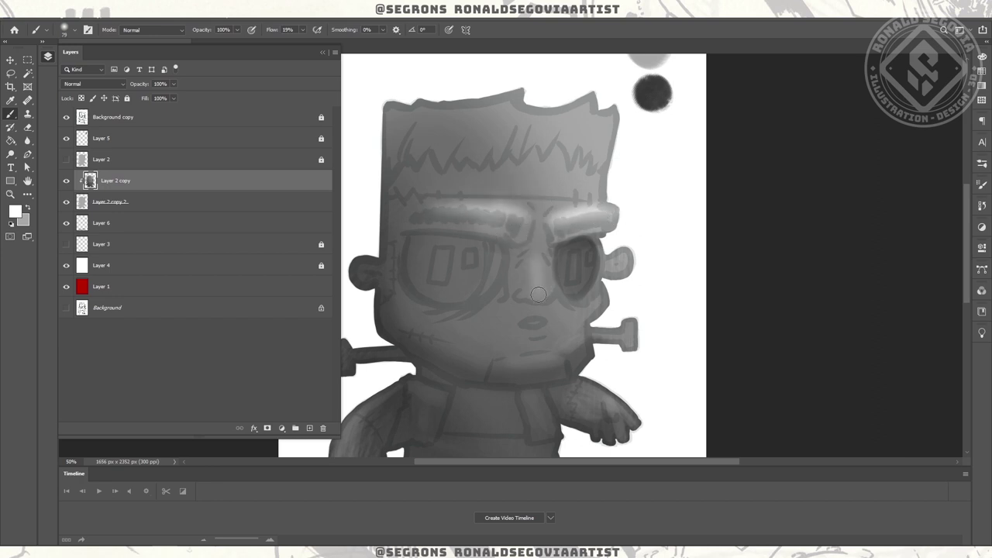
drag(533, 253, 539, 298)
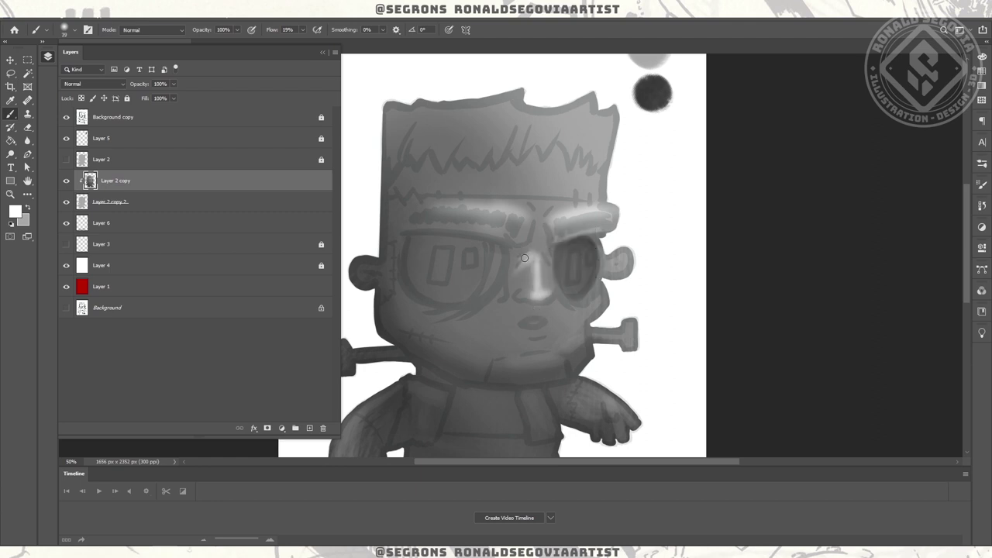
- Paint jagged dark hair strands and brighten the brows
drag(419, 203, 484, 203)
key(x)
mouse_move(387, 155)
mouse_down()
mouse_move(588, 108)
mouse_move(612, 170)
mouse_up()
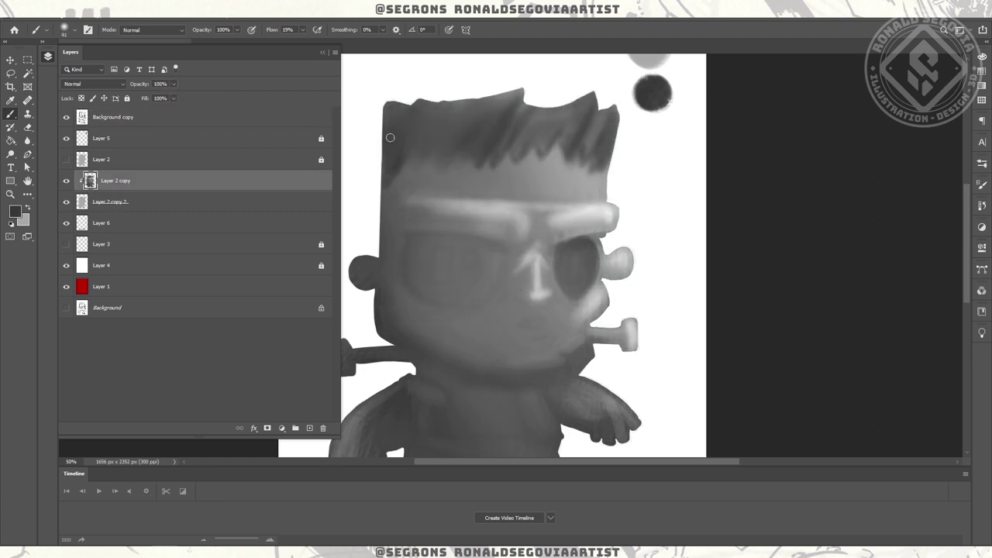
drag(388, 104, 403, 143)
- Outline the hair spikes with a Polygonal Lasso selection
click(11, 73)
click(63, 83)
click(386, 189)
click(408, 155)
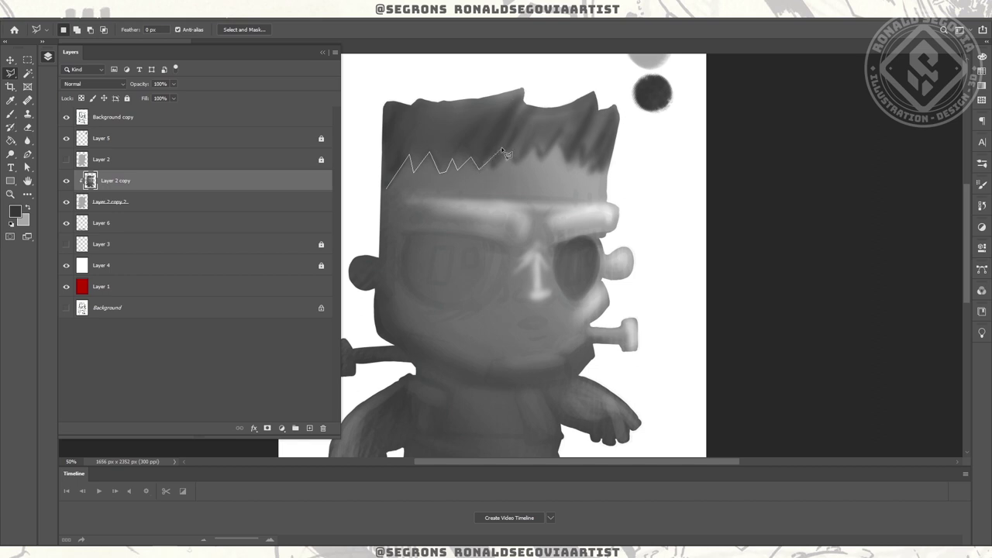
click(626, 96)
click(395, 71)
click(364, 98)
- Paint the selected hair darker, then add several light streaks across it
click(385, 189)
key(b)
mouse_move(434, 158)
mouse_down()
mouse_move(531, 132)
mouse_move(505, 151)
mouse_move(421, 145)
mouse_up()
key(x)
mouse_move(491, 150)
mouse_down()
mouse_move(542, 108)
mouse_move(542, 178)
mouse_up()
mouse_move(588, 114)
mouse_down()
mouse_move(565, 183)
mouse_move(589, 186)
mouse_up()
mouse_move(465, 123)
mouse_down()
mouse_move(442, 188)
mouse_move(475, 172)
mouse_up()
drag(517, 131, 500, 175)
mouse_move(424, 125)
mouse_down()
mouse_move(385, 123)
mouse_move(422, 172)
mouse_up()
- Paint black strokes over the selected hair, darkening the light streaks, then deselect
click(27, 208)
drag(469, 127, 453, 190)
drag(517, 121, 488, 185)
mouse_move(577, 125)
mouse_down()
mouse_move(558, 168)
mouse_move(575, 186)
mouse_up()
drag(609, 133, 596, 194)
key(ctrl+d)
- Darken the hair's left edge and middle and right spikes, plus the face's left edge
drag(387, 130, 392, 207)
drag(409, 175, 397, 210)
drag(510, 170, 493, 188)
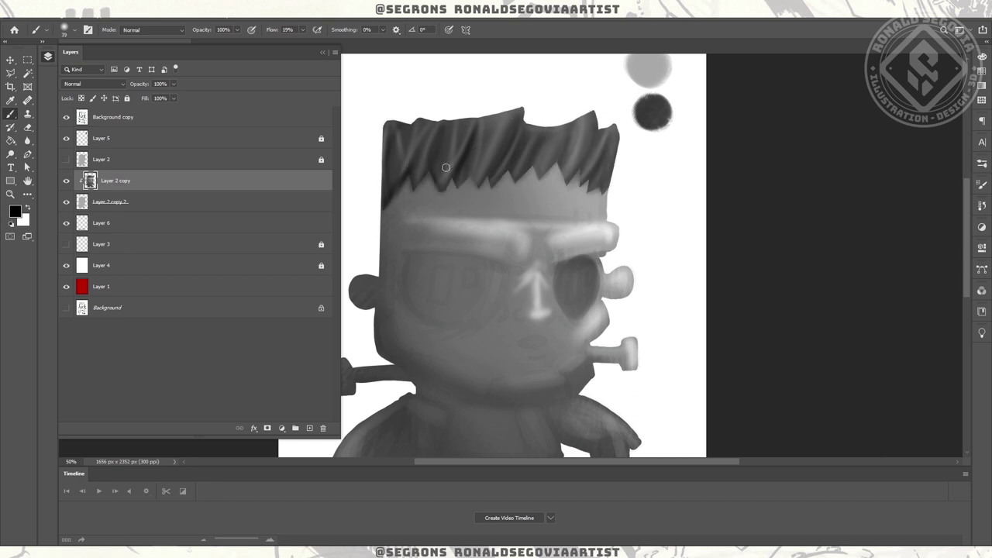
drag(523, 140, 489, 191)
drag(573, 124, 542, 177)
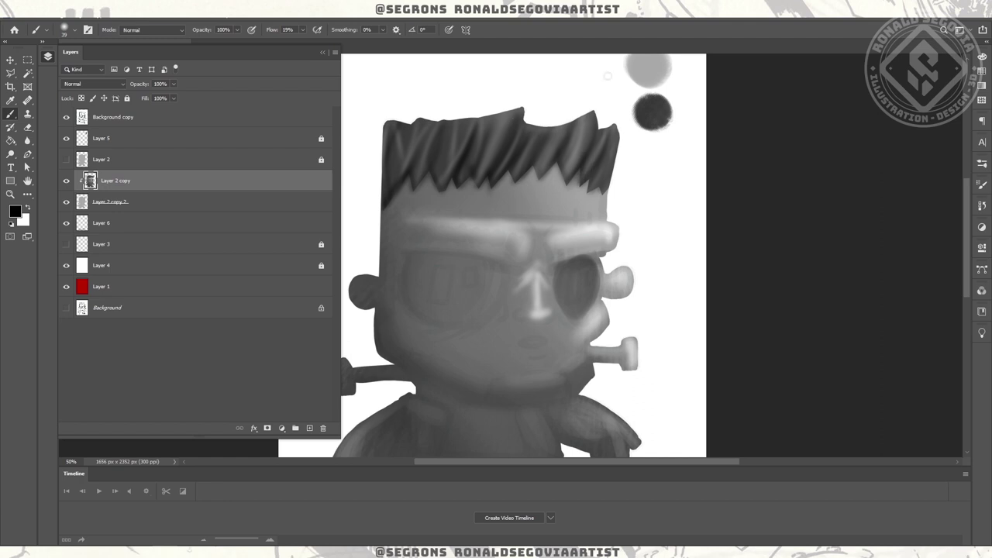
mouse_move(609, 128)
mouse_down()
mouse_move(624, 155)
mouse_move(589, 194)
mouse_up()
drag(614, 159, 607, 203)
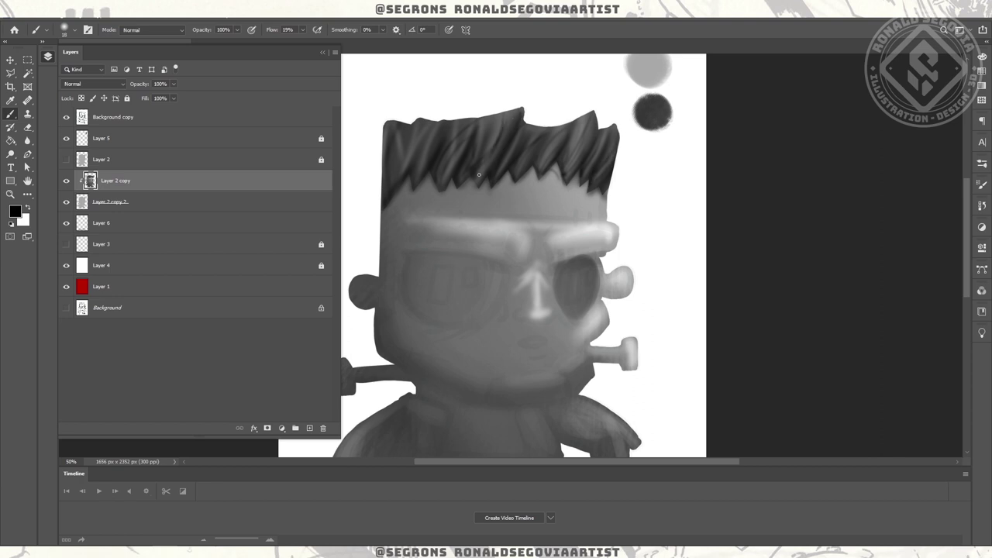
drag(382, 217, 393, 219)
- Draw the dark stitch line across the forehead just under the hair
scroll(561, 218, up, 2)
scroll(624, 213, left, 3)
drag(694, 210, 430, 203)
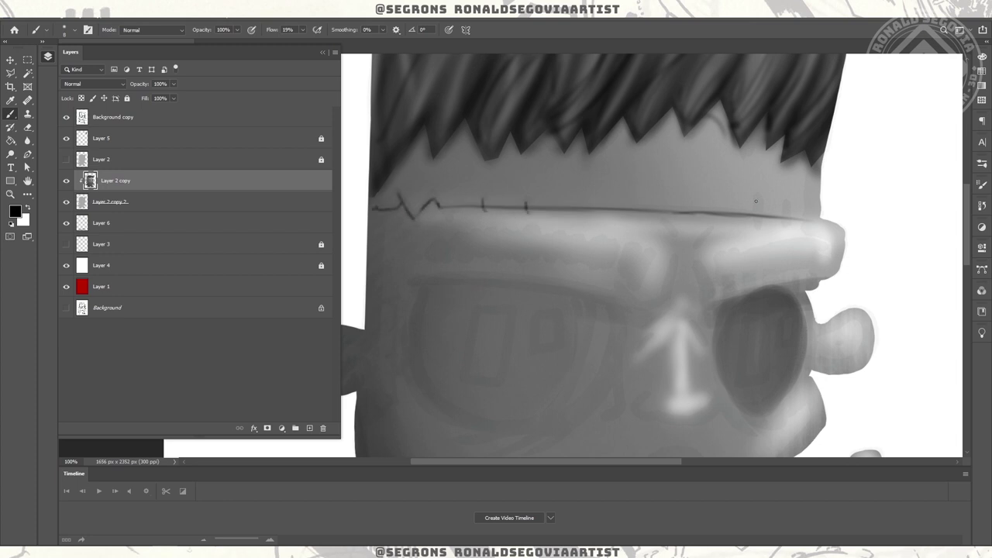
scroll(456, 191, down, 5)
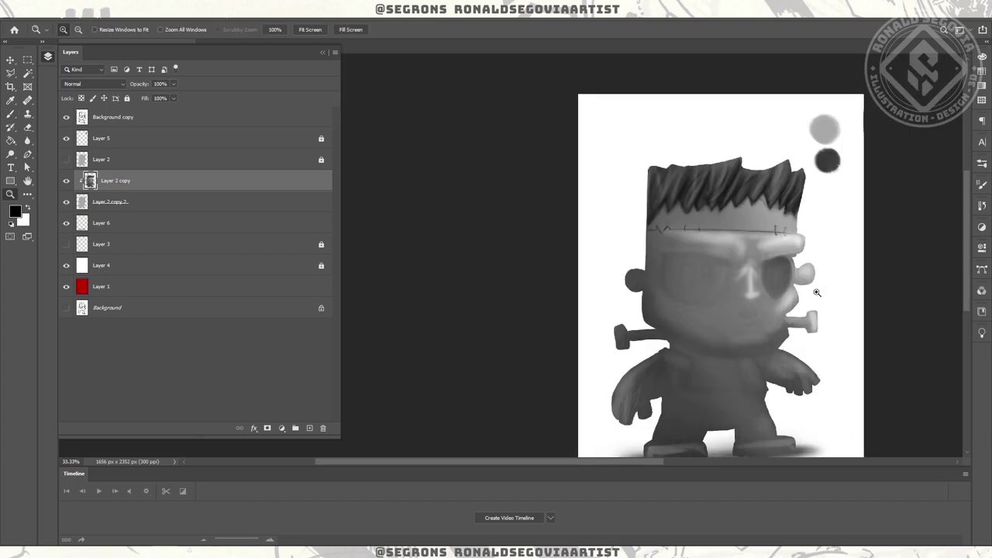
- Paint both eye sockets near-black and add a dark line across the left brow
scroll(647, 297, up, 4)
mouse_move(647, 297)
mouse_down()
mouse_move(646, 281)
mouse_move(659, 284)
mouse_move(632, 286)
mouse_up()
mouse_move(436, 259)
mouse_down()
mouse_move(527, 273)
mouse_move(469, 287)
mouse_move(507, 284)
mouse_move(488, 323)
mouse_move(478, 257)
mouse_up()
key(bracketleft)
key(bracketleft)
key(bracketleft)
key(bracketright)
key(bracketright)
key(bracketright)
key(bracketright)
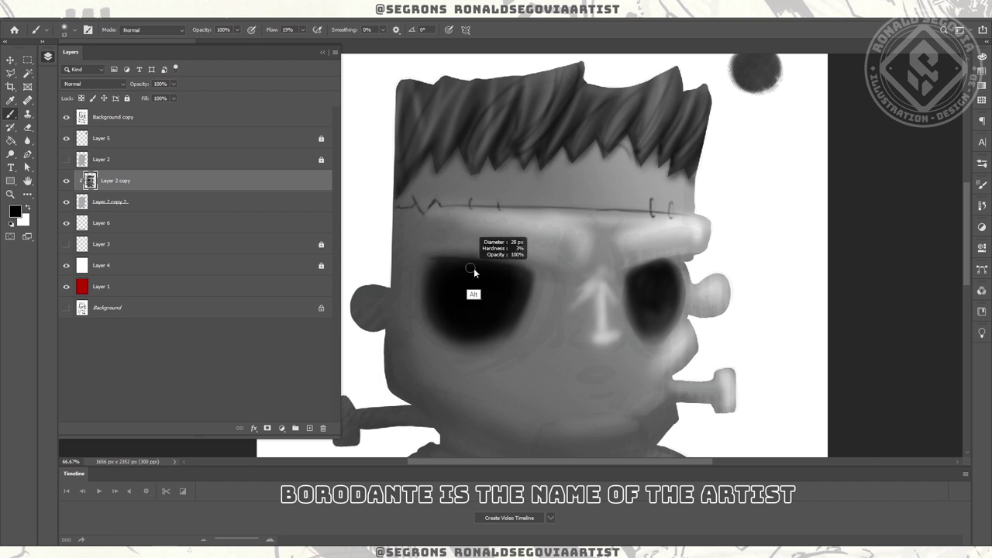
drag(471, 290, 487, 303)
- Change the shading layer's blend mode and start a Polygonal Lasso outline in the left eye
click(93, 83)
click(85, 270)
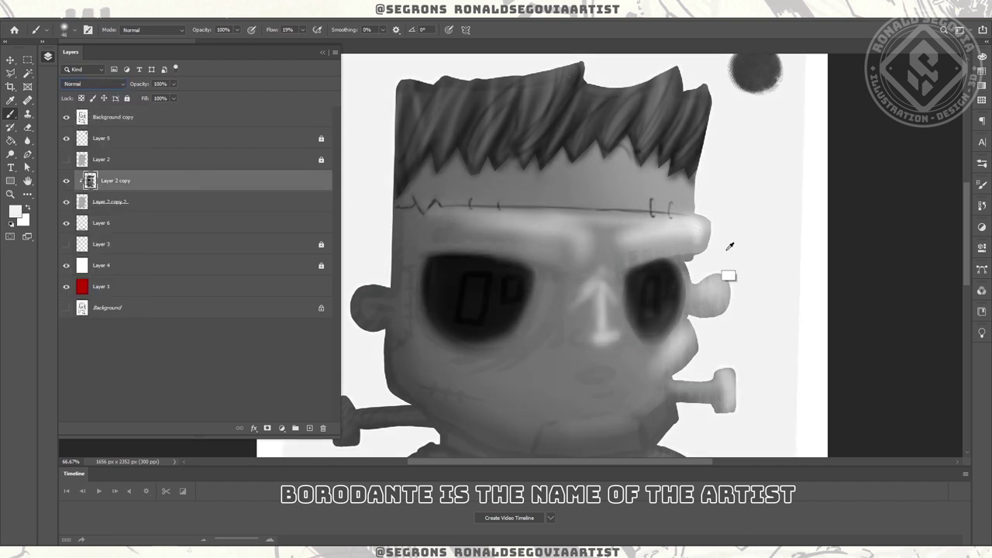
key(l)
click(463, 273)
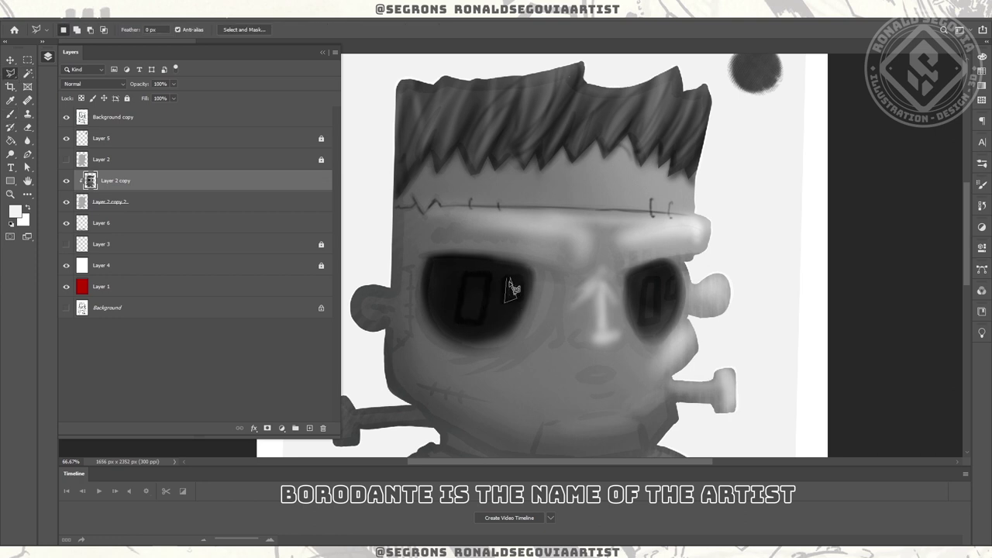
- Outline two highlight shapes in each eye with the Polygonal Lasso
click(485, 318)
click(463, 273)
shift+click(505, 278)
click(519, 299)
shift+click(648, 278)
click(640, 324)
shift+click(666, 281)
click(674, 299)
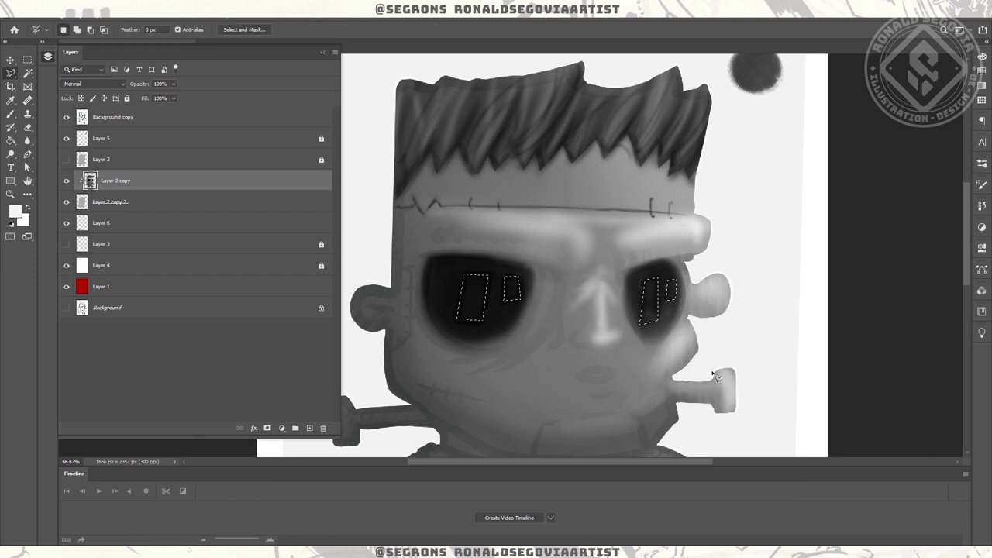
- On a new layer, paint light grey eye highlights and erase the excess
key(ctrl+shift+alt+n)
key(b)
drag(472, 298, 655, 302)
key(e)
drag(458, 318, 519, 276)
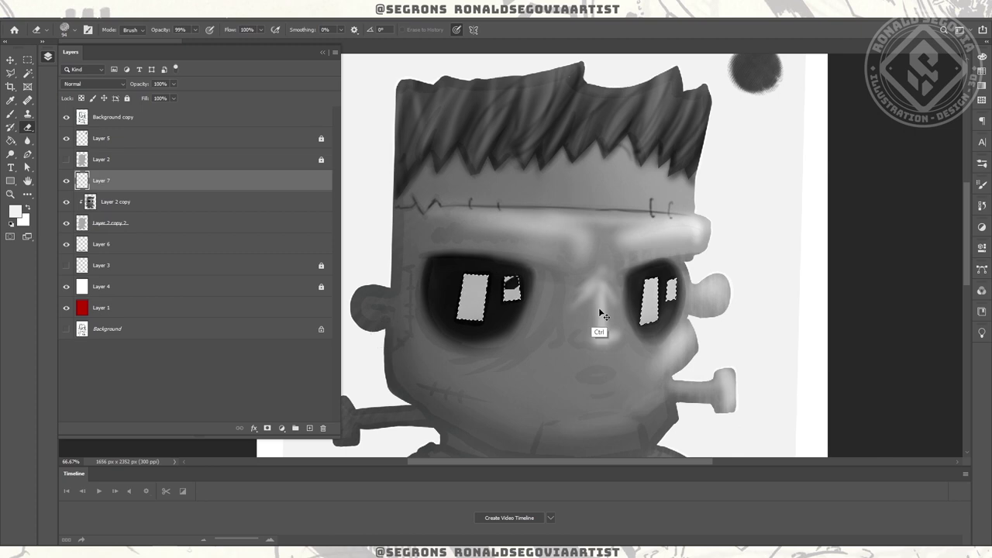
key(bracketright)
key(bracketright)
key(bracketright)
key(bracketright)
key(bracketright)
key(bracketright)
key(z)
key(ctrl+minus)
key(ctrl+minus)
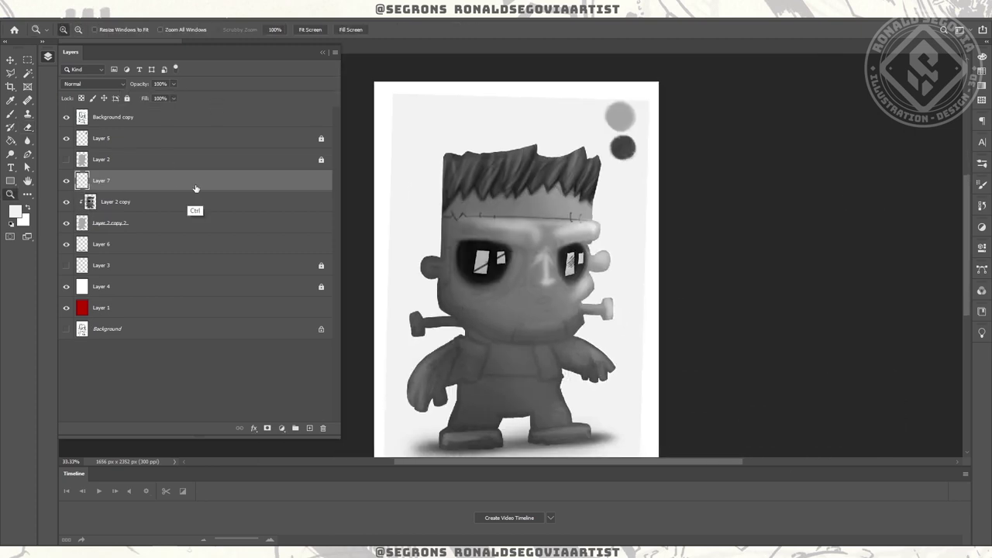
click(612, 280)
- Rename the layer 'highlights', keep it at full opacity, and lock it
key(3)
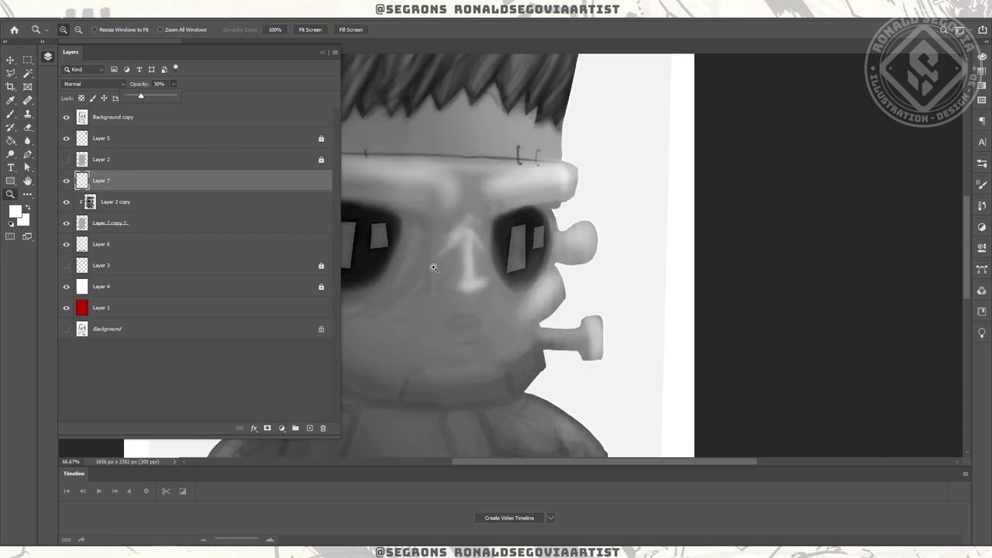
scroll(447, 188, left, 3)
key(b)
double_click(122, 180)
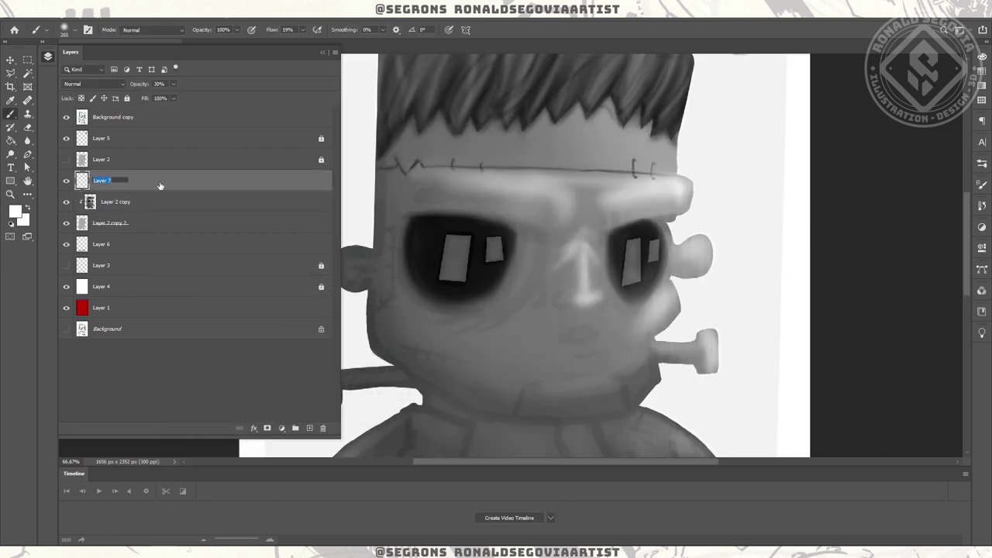
text(highlights)
key(Return)
key(0)
key(ctrl+slash)
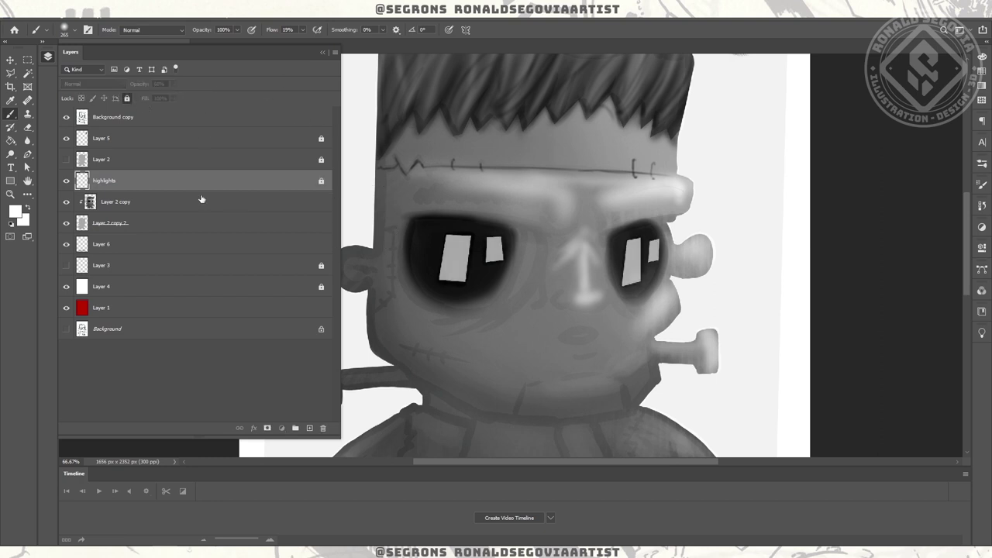
- Select Layer 2 copy and switch to the Burn tool
click(200, 200)
right_click(10, 153)
click(62, 165)
- Burn deeper shading around the mouth and under the lower lip with an enlarged brush
key(bracketright)
key(bracketright)
key(bracketright)
key(bracketright)
key(bracketright)
key(bracketright)
drag(587, 382, 612, 370)
drag(586, 333, 570, 346)
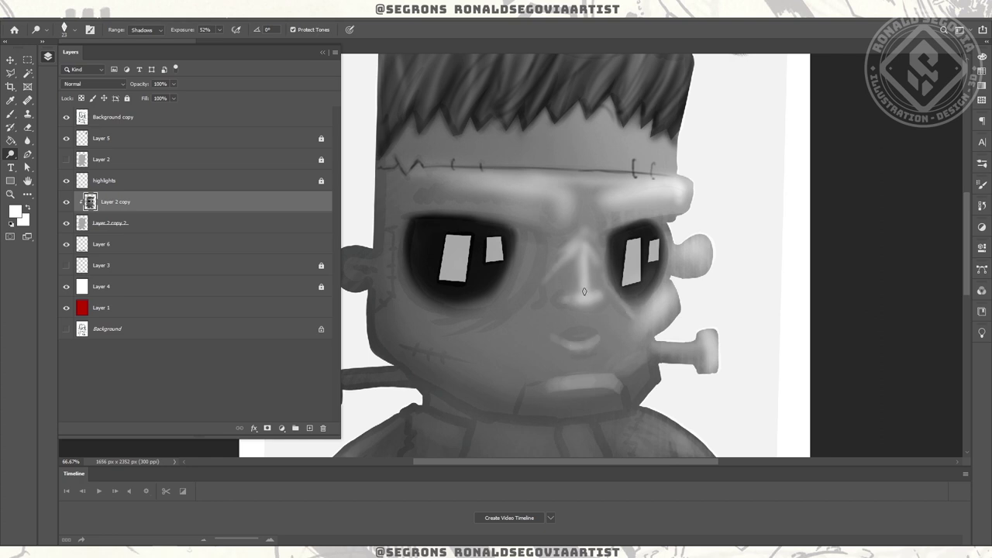
scroll(660, 302, down, 2)
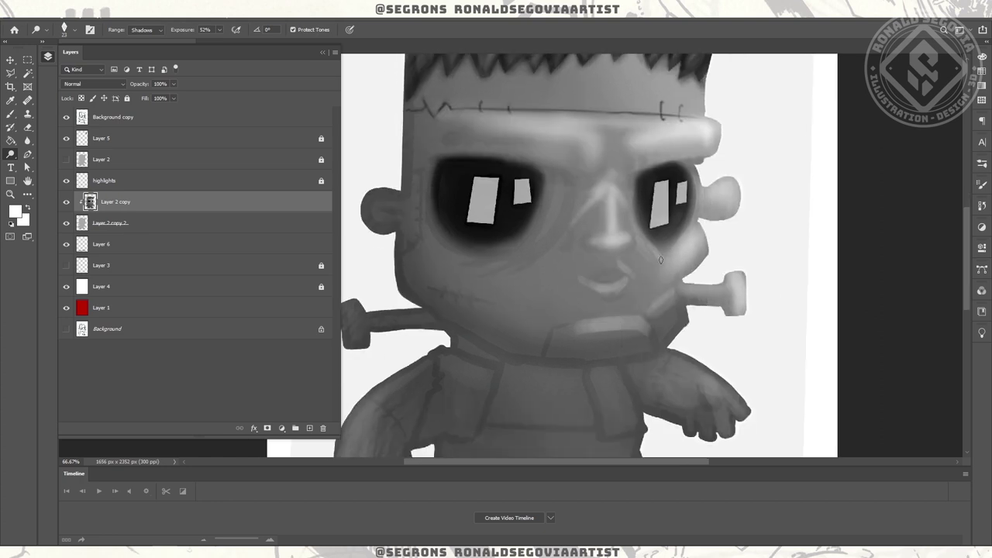
- Set the brush size to 35 and paint a dark shadow under the chin and collar
click(64, 30)
click(643, 260)
right_click(11, 153)
click(46, 153)
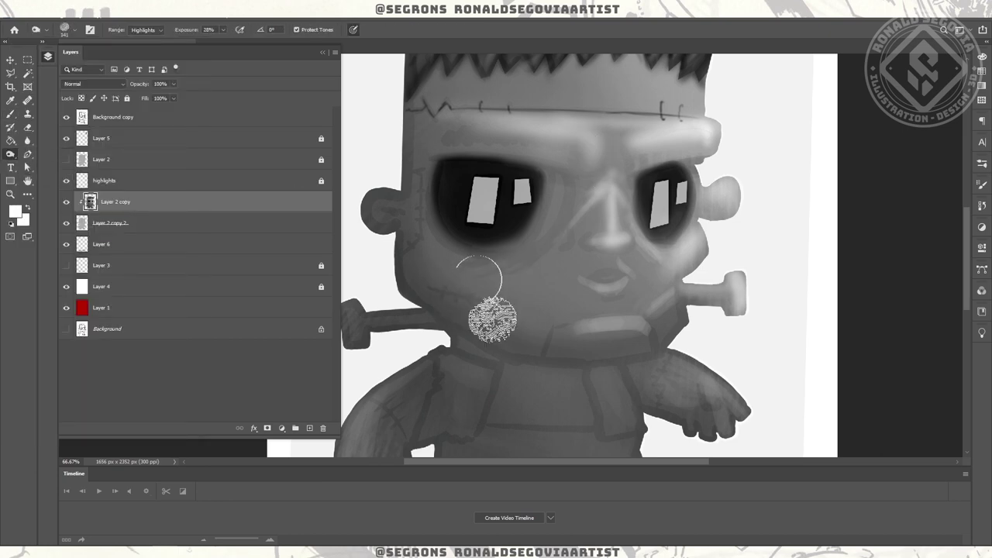
key(b)
mouse_move(471, 336)
mouse_down()
mouse_move(500, 354)
mouse_move(637, 354)
mouse_move(589, 395)
mouse_move(727, 342)
mouse_up()
scroll(727, 343, down, 2)
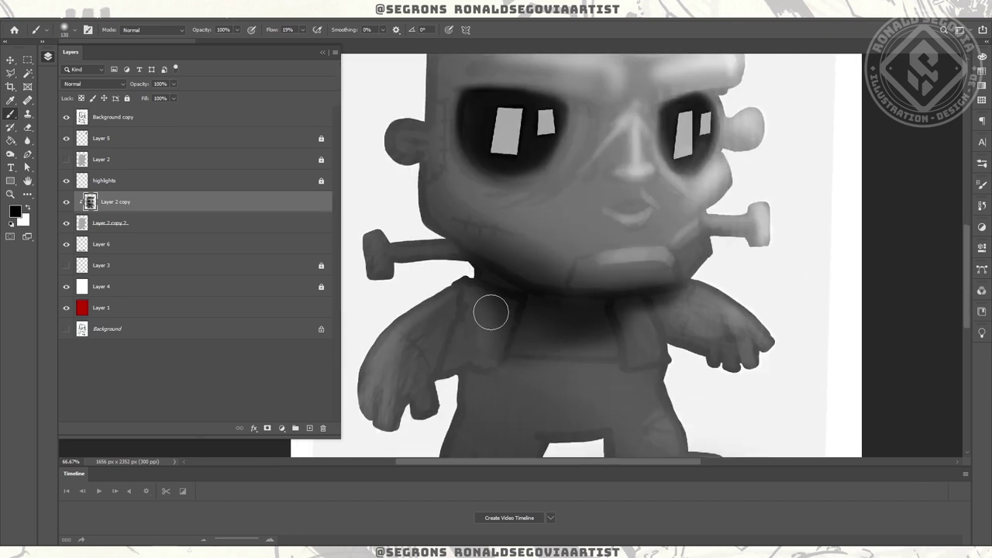
- Darken the neck bolt end, the left ear, and the upper rim of the left eye socket
scroll(491, 305, right, 1)
scroll(683, 294, left, 4)
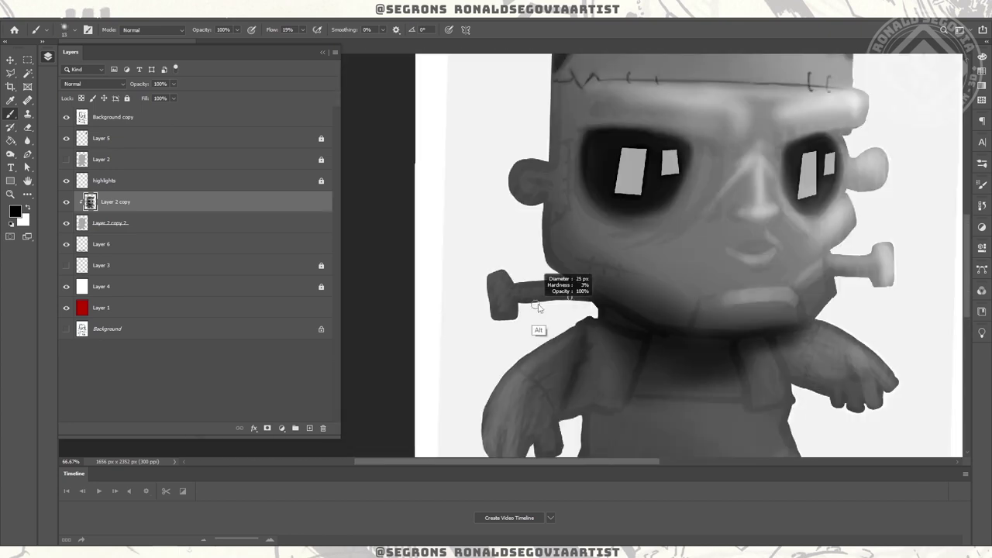
drag(496, 279, 500, 313)
mouse_move(538, 223)
mouse_down()
mouse_move(541, 191)
mouse_move(544, 206)
mouse_move(658, 204)
mouse_move(627, 240)
mouse_move(707, 179)
mouse_move(714, 149)
mouse_move(678, 223)
mouse_move(730, 200)
mouse_up()
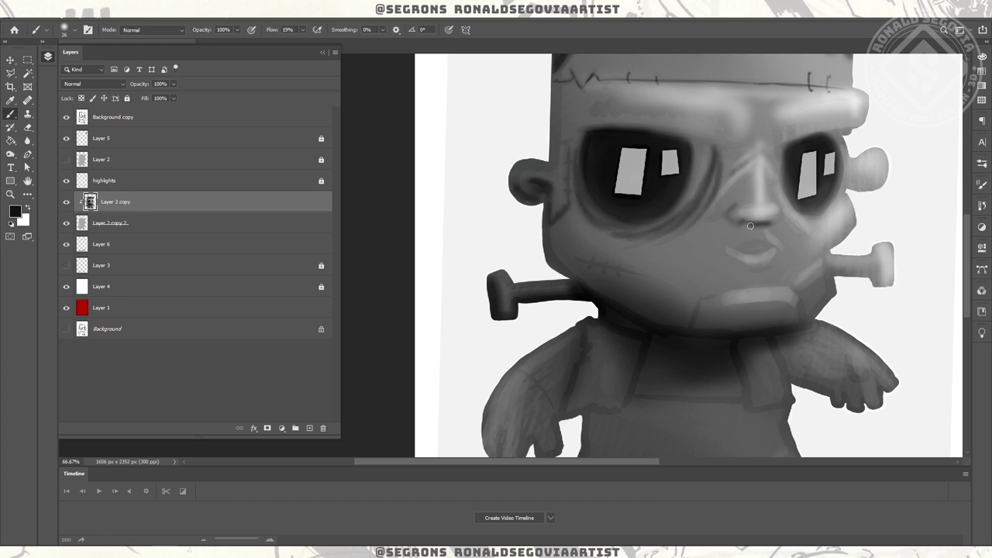
mouse_move(736, 164)
mouse_down()
mouse_move(659, 130)
mouse_move(758, 143)
mouse_move(714, 147)
mouse_up()
- Paint fine frown creases between the eyes and darken the brow above the right eye
key(bracketleft)
key(bracketleft)
key(bracketleft)
drag(755, 113, 758, 136)
drag(764, 135, 786, 147)
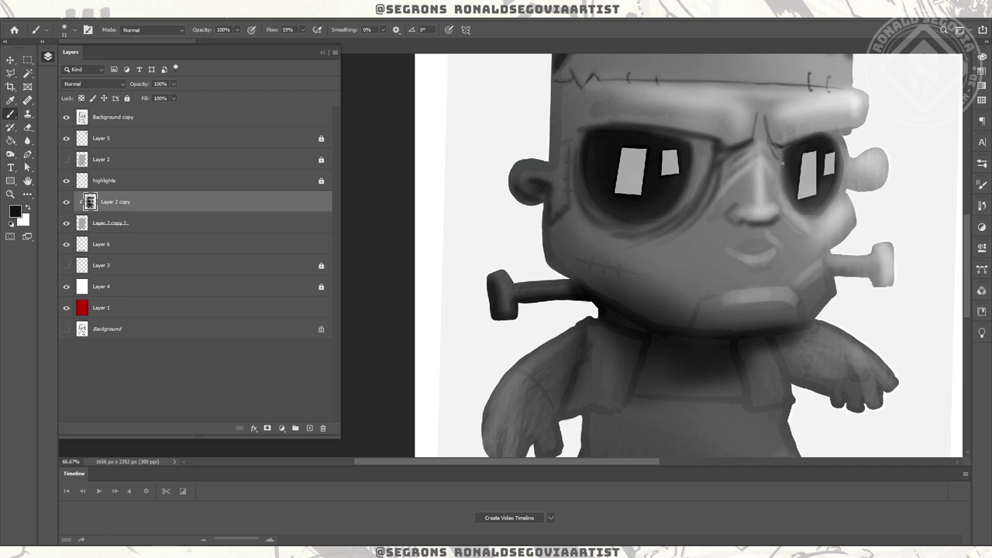
mouse_move(798, 140)
mouse_down()
mouse_move(855, 130)
mouse_move(792, 200)
mouse_move(789, 191)
mouse_up()
drag(564, 100, 536, 178)
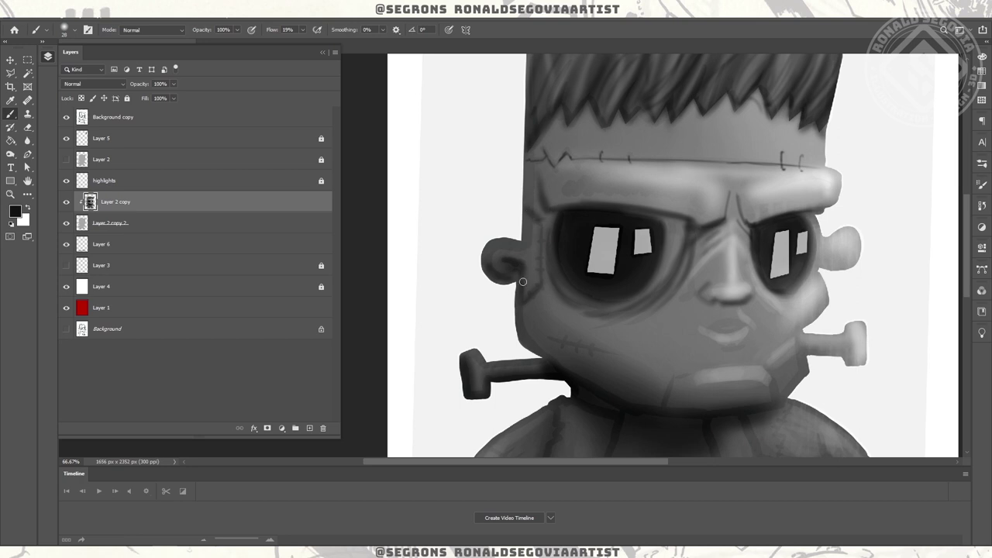
drag(578, 378, 481, 249)
- Enable pressure-controlled opacity, set flow to 100%, and undo a trial belly shading stroke
click(251, 30)
key(bracketright)
key(bracketright)
key(bracketright)
key(bracketright)
key(bracketright)
key(bracketright)
key(bracketright)
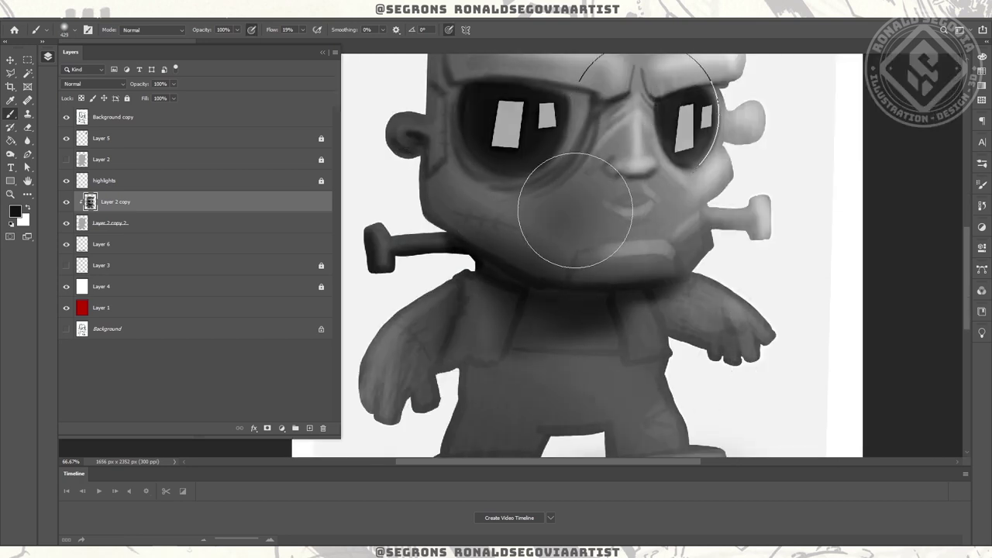
key(shift+0)
key(bracketleft)
key(bracketleft)
key(bracketleft)
key(bracketleft)
key(bracketleft)
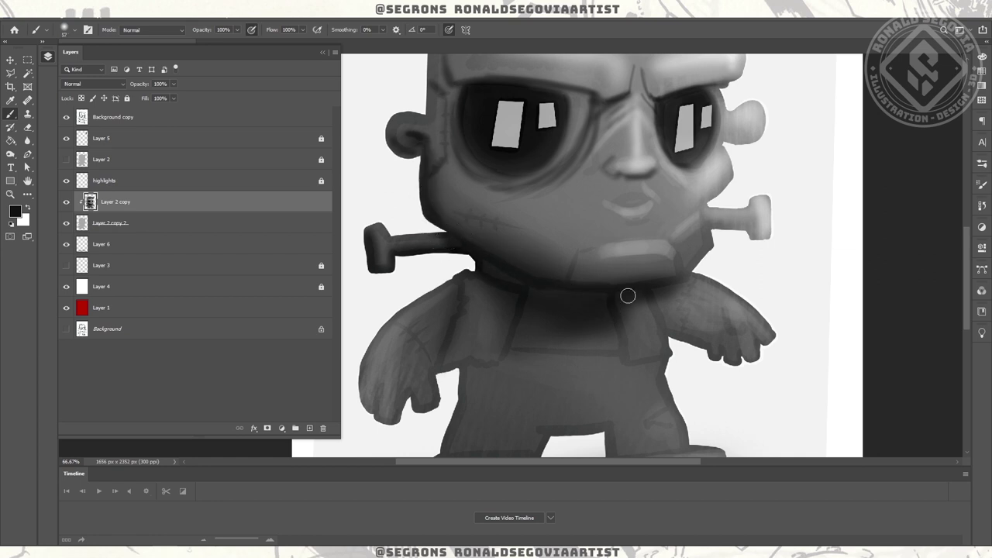
key(alt+bracketright)
key(alt+bracketright)
key(alt+bracketright)
key(alt+bracketright)
key(alt+bracketleft)
key(alt+bracketleft)
key(alt+bracketleft)
key(alt+bracketleft)
drag(465, 364, 600, 399)
key(ctrl+z)
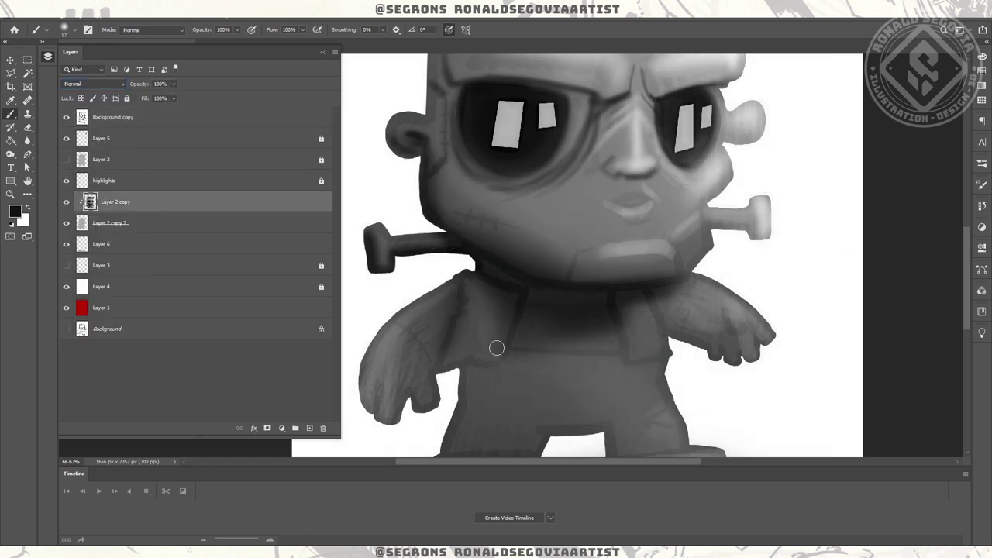
- Darken the shadow under the chin and neck, adding lighter grey strokes on the right
drag(581, 293, 698, 278)
alt+click(670, 358)
mouse_move(674, 310)
mouse_down()
mouse_move(682, 281)
mouse_move(673, 333)
mouse_up()
key(ctrl+minus)
key(ctrl+minus)
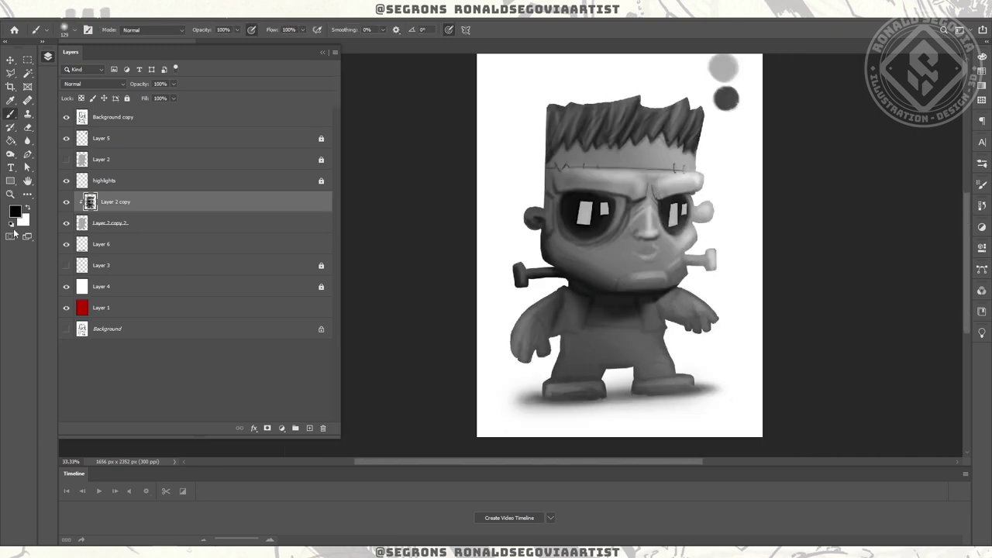
- Shade the legs, shoes, crotch, and the torso beside the left arm in black
drag(577, 360, 675, 343)
key(bracketright)
key(bracketright)
key(bracketright)
key(bracketright)
drag(558, 387, 686, 394)
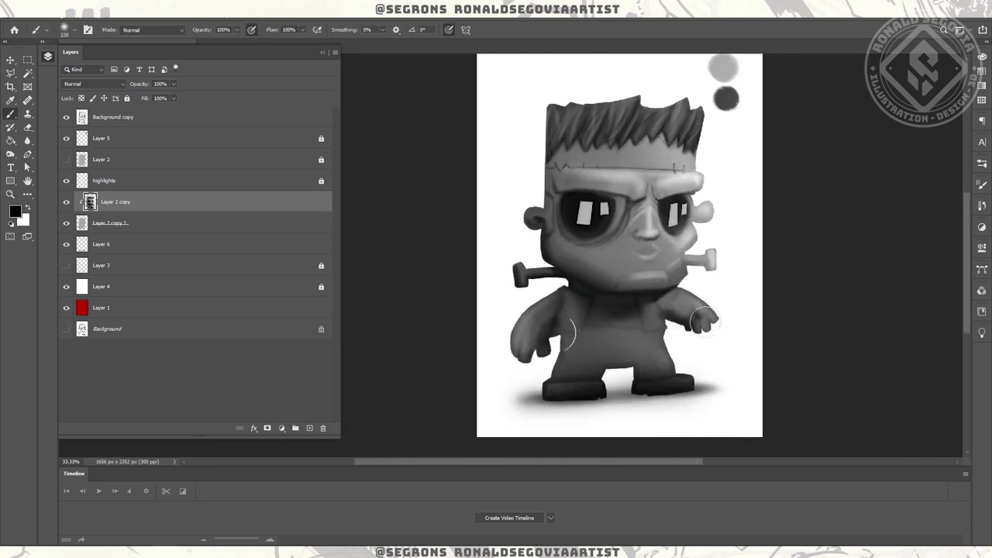
drag(577, 345, 620, 364)
key(bracketright)
key(bracketright)
key(bracketright)
key(bracketright)
key(bracketleft)
key(bracketleft)
key(bracketleft)
key(bracketleft)
mouse_move(565, 295)
mouse_down()
mouse_move(573, 333)
mouse_move(558, 302)
mouse_up()
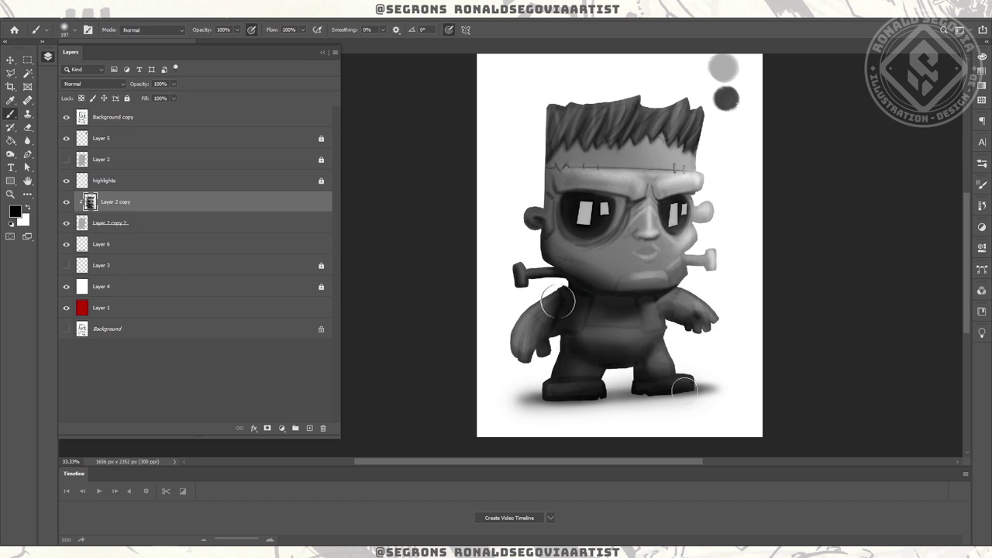
- Zoom in on the head and darken the left side of the hair
key(ctrl+plus)
mouse_move(524, 264)
mouse_down()
mouse_move(509, 166)
mouse_move(546, 205)
mouse_move(606, 154)
mouse_up()
key(bracketleft)
key(bracketleft)
key(bracketleft)
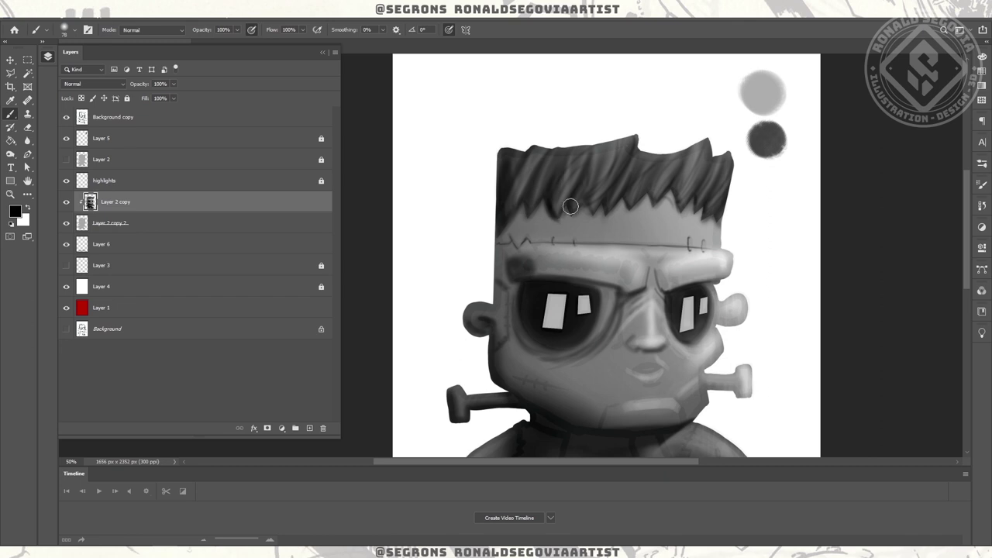
drag(532, 199, 589, 199)
- Brush white highlights across the forehead band below the stitched scar
scroll(671, 277, down, 2)
scroll(486, 241, down, 2)
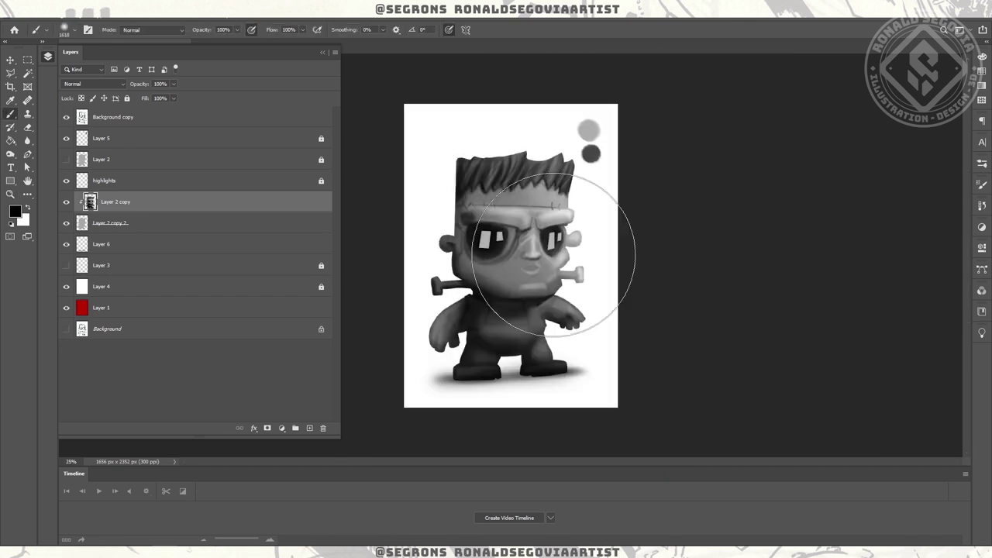
scroll(698, 352, down, 2)
alt+click(480, 205)
drag(481, 205, 589, 240)
key(bracketleft)
key(bracketleft)
key(bracketleft)
key(ctrl+plus)
key(ctrl+plus)
key(ctrl+plus)
key(ctrl+plus)
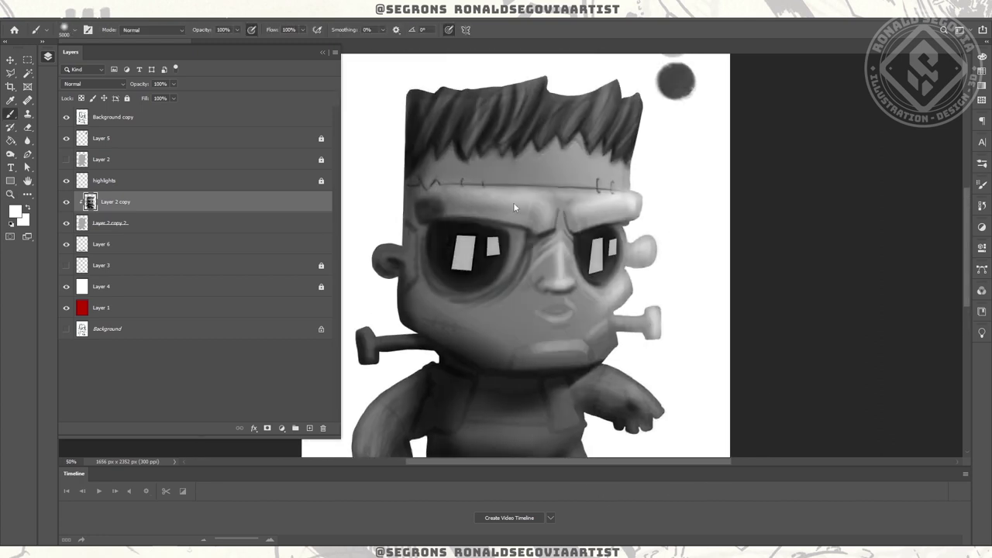
right_click(543, 210)
- Sample mid-grey shades from the forehead and beside the right eyebrow
key(Escape)
alt+click(625, 176)
alt+click(625, 222)
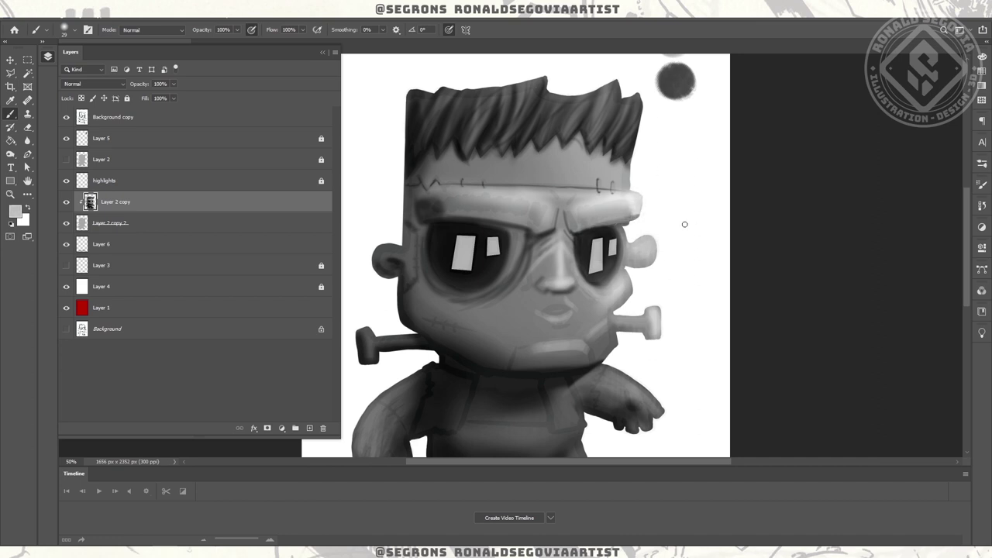
scroll(604, 232, up, 1)
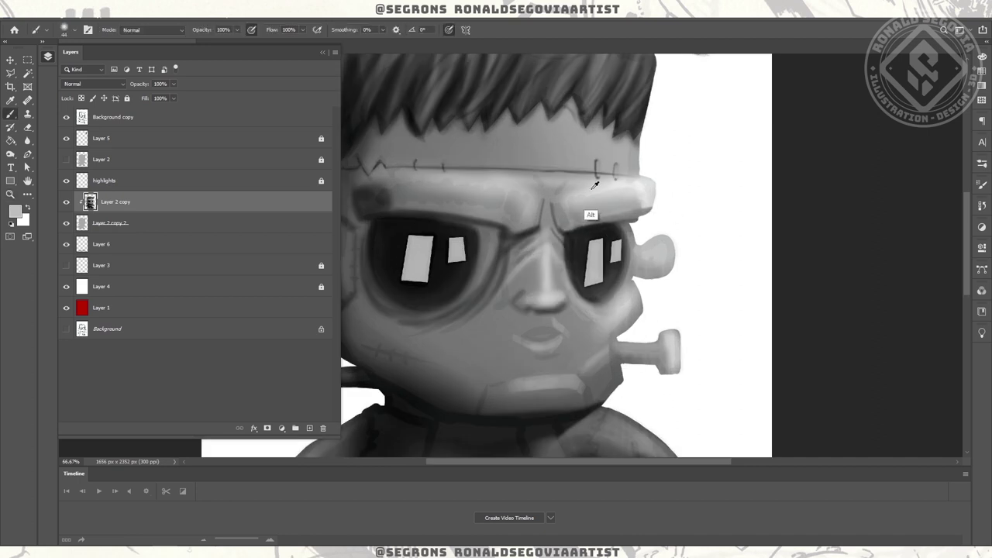
scroll(591, 165, up, 1)
- Paint the small dark open mouth in black with a smaller brush
key(d)
key(bracketright)
key(bracketright)
key(bracketright)
key(bracketright)
key(bracketright)
key(bracketright)
key(bracketright)
key(bracketright)
drag(593, 256, 605, 170)
key(bracketleft)
key(bracketleft)
key(bracketleft)
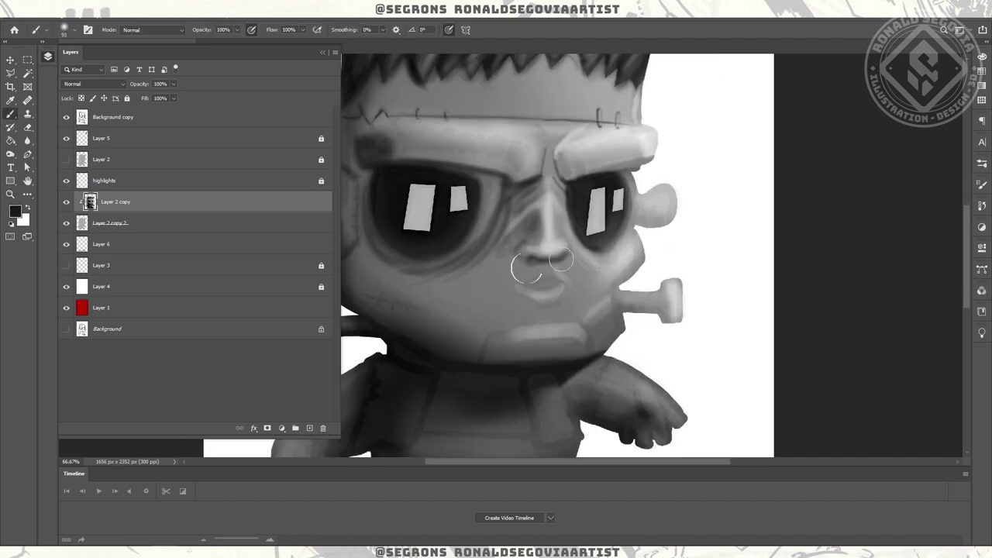
mouse_move(607, 241)
mouse_down()
mouse_move(647, 268)
mouse_move(617, 256)
mouse_up()
key(bracketleft)
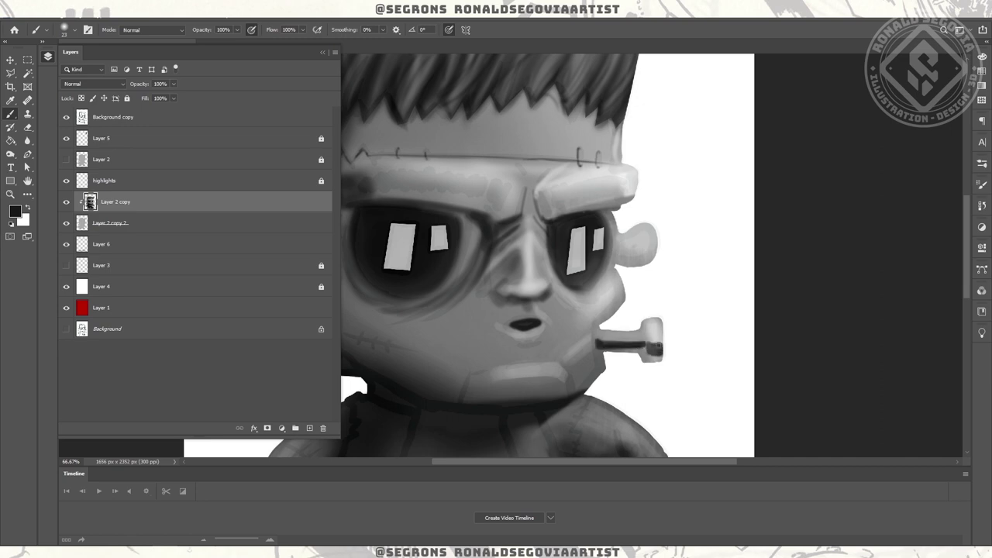
- Highlight the top of the left neck bolt in light grey
scroll(645, 357, left, 5)
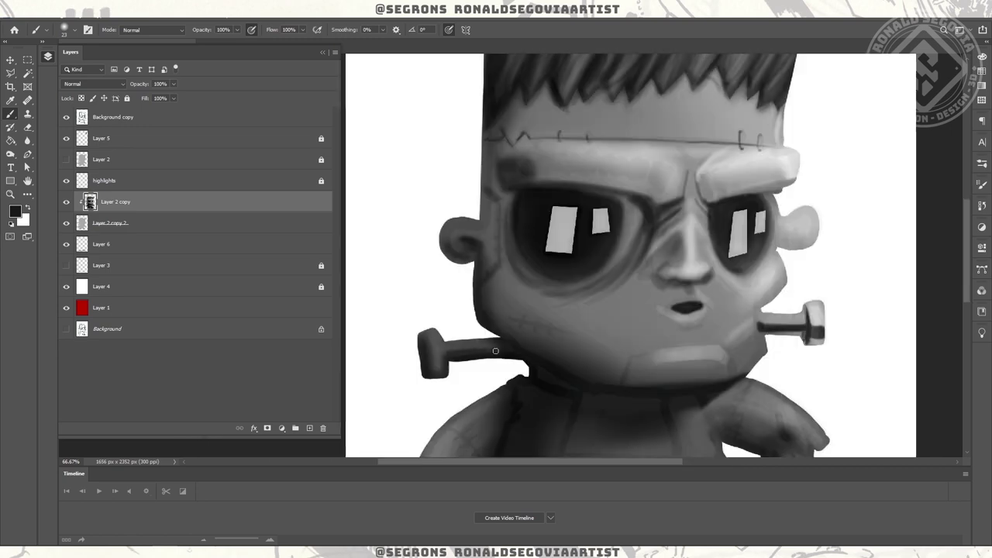
alt+click(780, 224)
drag(496, 344, 454, 346)
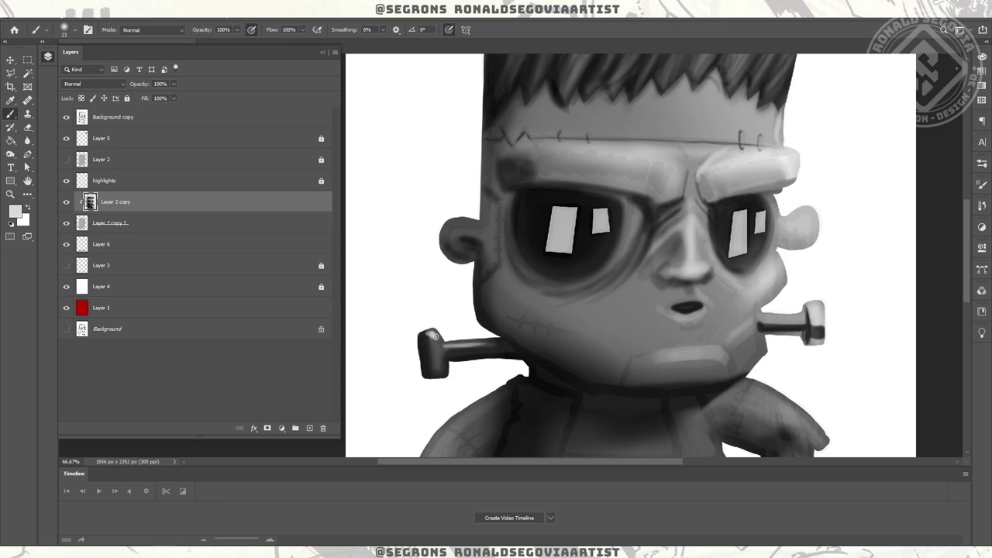
scroll(438, 369, down, 4)
- Paint light highlights along the top edge and upper part of the right arm
key(z)
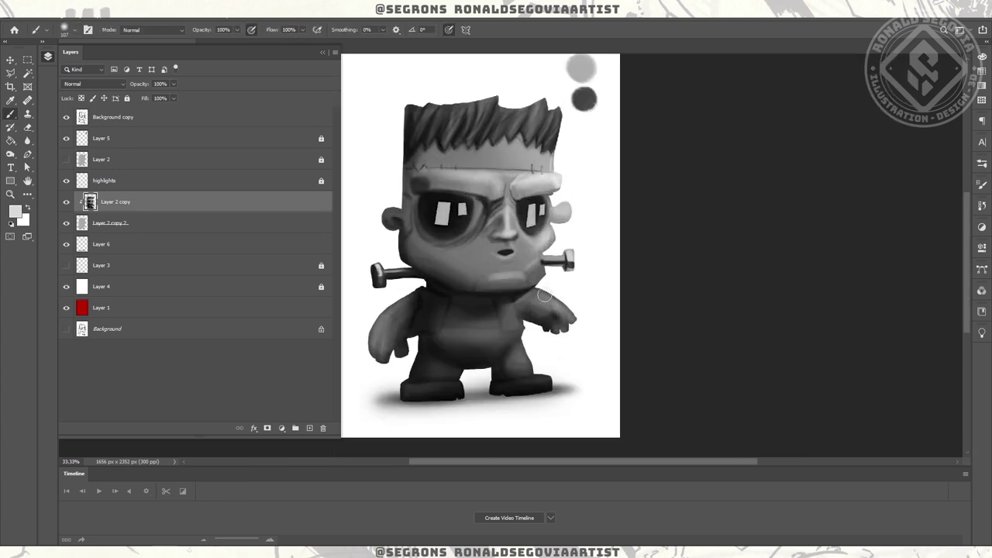
click(563, 287)
key(ctrl+1)
key(b)
drag(534, 311, 479, 242)
mouse_move(574, 334)
mouse_down()
mouse_move(545, 348)
mouse_move(550, 332)
mouse_move(539, 350)
mouse_move(490, 347)
mouse_up()
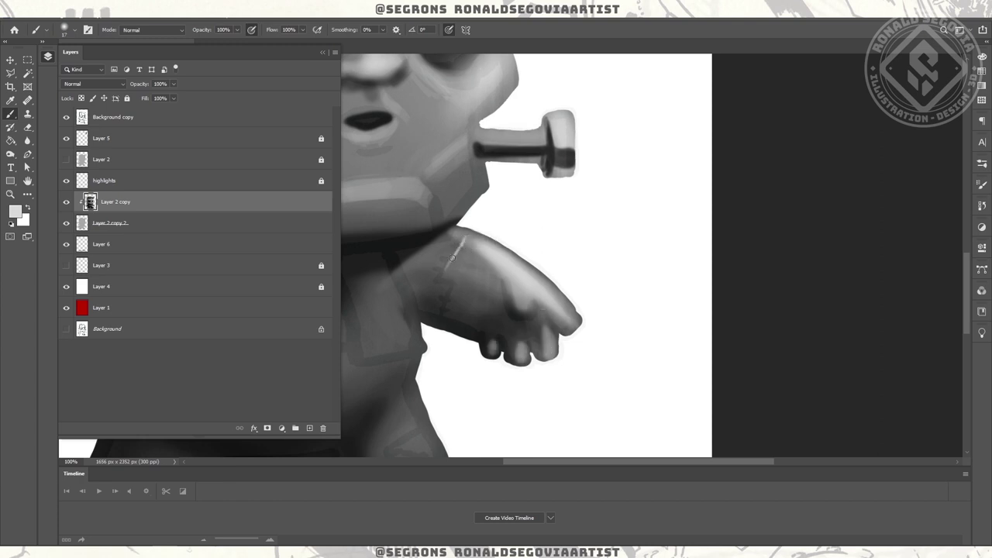
mouse_move(463, 232)
mouse_down()
mouse_move(437, 283)
mouse_move(446, 286)
mouse_move(441, 314)
mouse_move(439, 281)
mouse_move(452, 287)
mouse_move(448, 319)
mouse_up()
- Darken the shirt front and both vest panels with black and a dark grey
key(d)
key(z)
key(ctrl+0)
click(492, 219)
key(b)
mouse_move(519, 299)
mouse_down()
mouse_move(543, 363)
mouse_move(561, 311)
mouse_move(546, 298)
mouse_move(637, 279)
mouse_up()
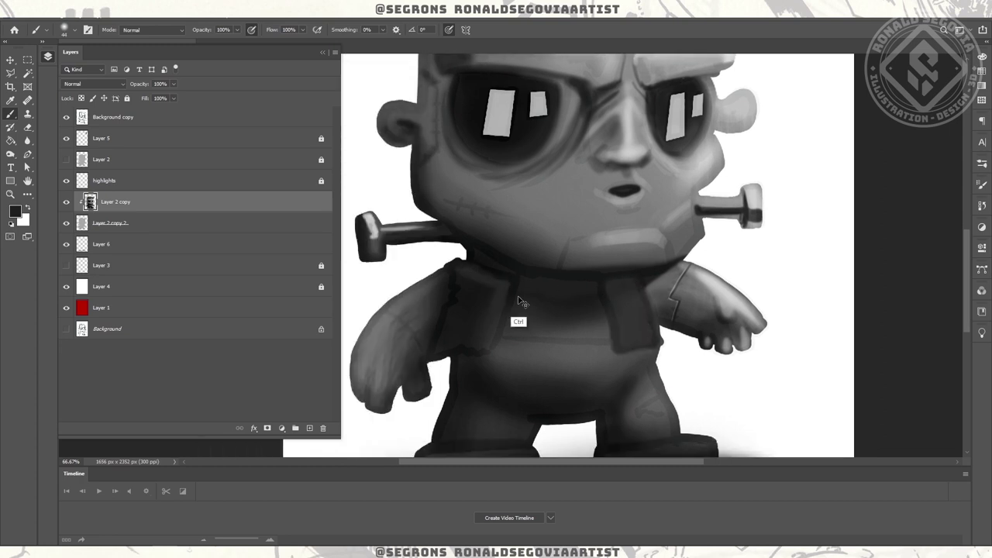
click(14, 211)
click(430, 256)
mouse_move(462, 275)
mouse_down()
mouse_move(500, 290)
mouse_move(628, 284)
mouse_move(623, 332)
mouse_move(634, 301)
mouse_up()
- Zoom out to check the whole figure, then zoom back in on the face
key(z)
alt+click(620, 282)
alt+click(603, 262)
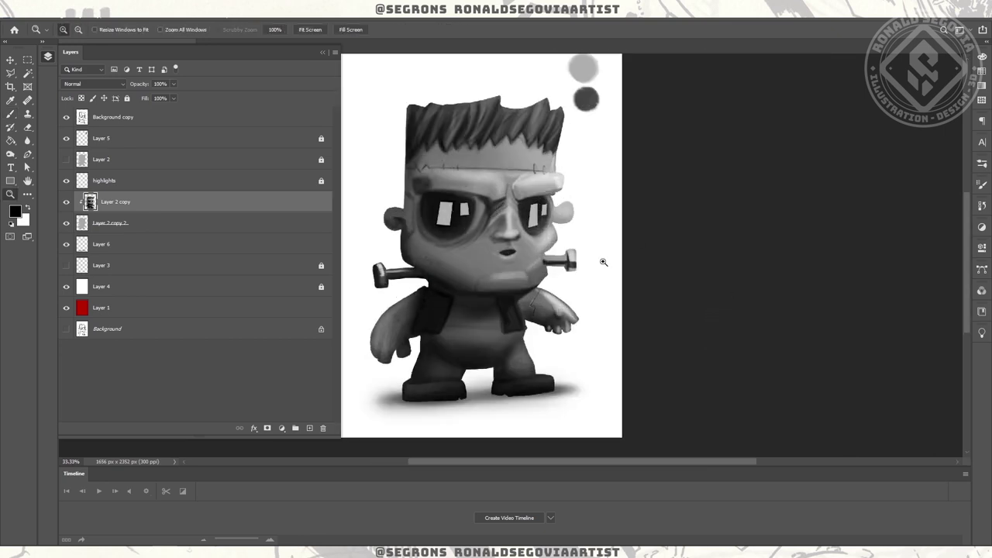
click(568, 172)
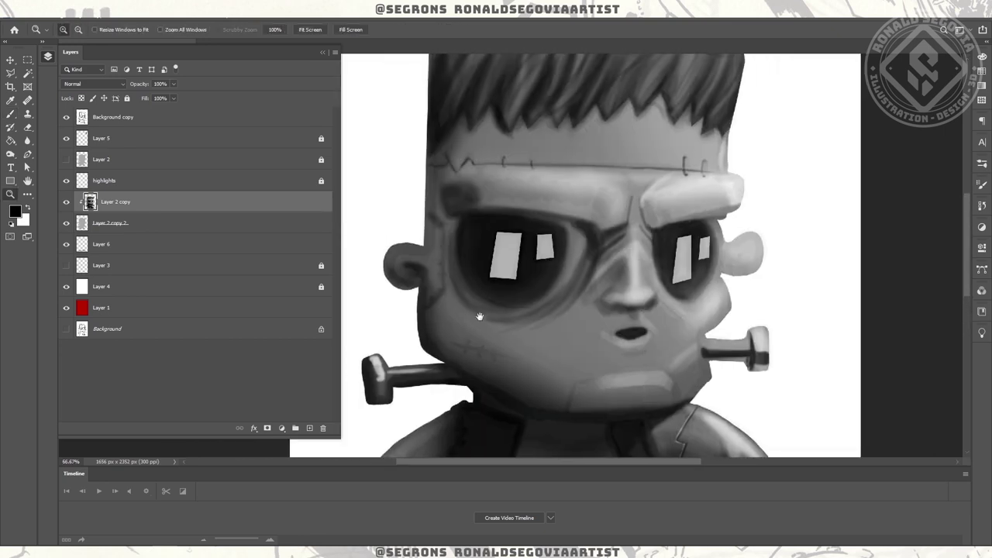
- Paint light grey highlights along the brow, undoing a bad dark right-brow stroke
key(b)
alt+click(426, 258)
mouse_move(567, 182)
mouse_down()
mouse_move(465, 177)
mouse_move(623, 220)
mouse_move(704, 197)
mouse_move(652, 219)
mouse_move(662, 209)
mouse_up()
alt+click(643, 199)
key(ctrl+z)
- Set brush opacity to 100% and paint hair-like strokes along the left brow
click(64, 30)
scroll(101, 232, down, 3)
key(Return)
key(0)
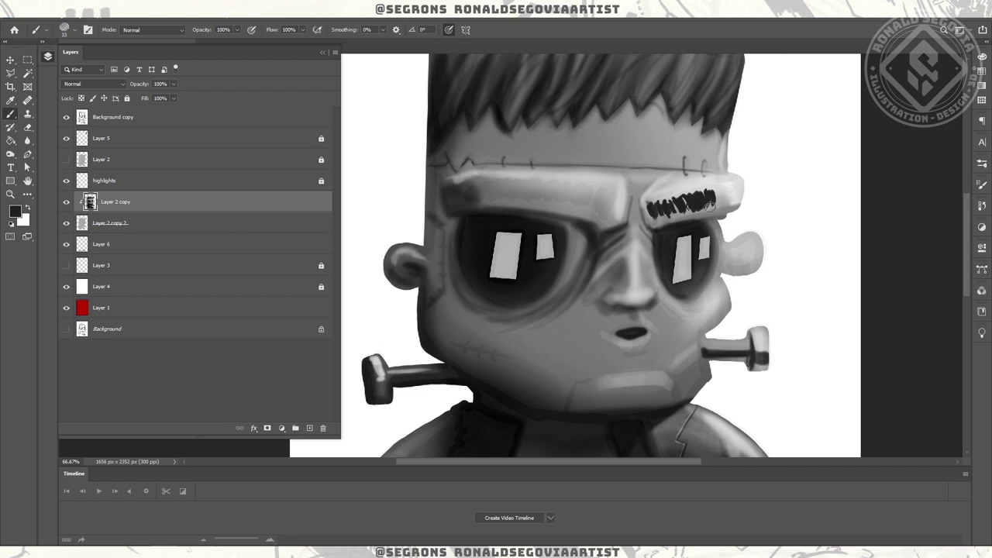
mouse_move(468, 189)
mouse_down()
mouse_move(531, 185)
mouse_move(543, 197)
mouse_move(570, 187)
mouse_move(610, 211)
mouse_up()
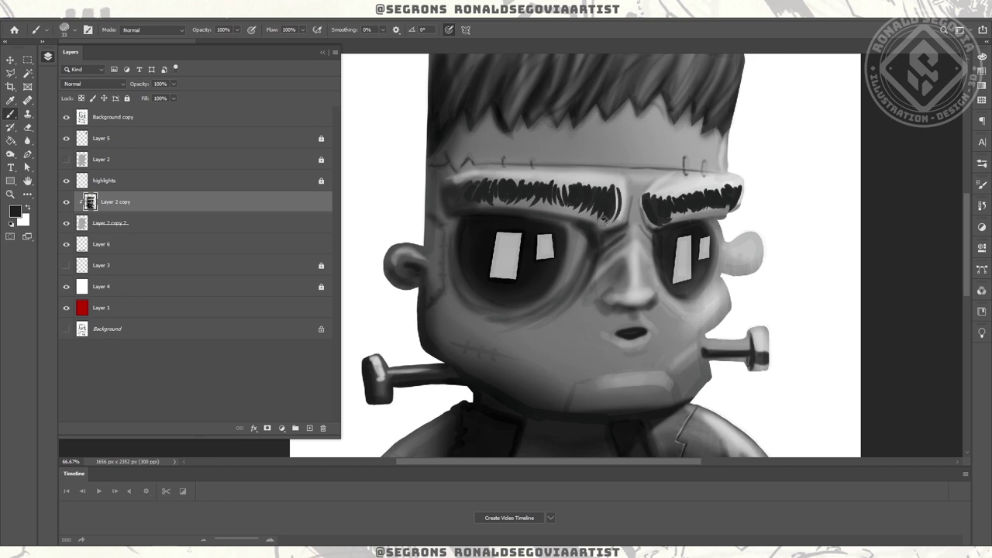
- Close the colour picker unchanged and pan to show the whole head
scroll(620, 233, down, 3)
scroll(507, 186, up, 3)
click(430, 254)
key(b)
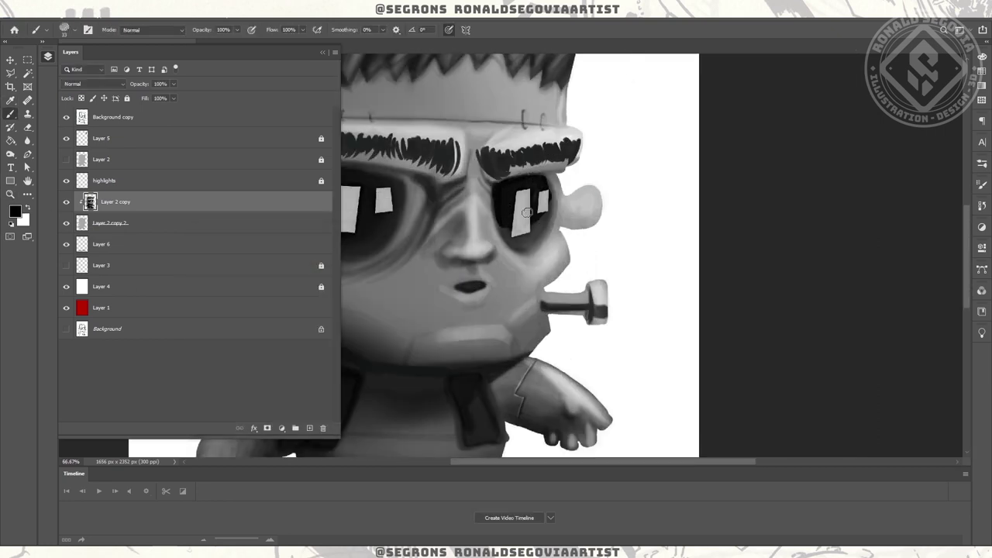
drag(529, 223, 633, 234)
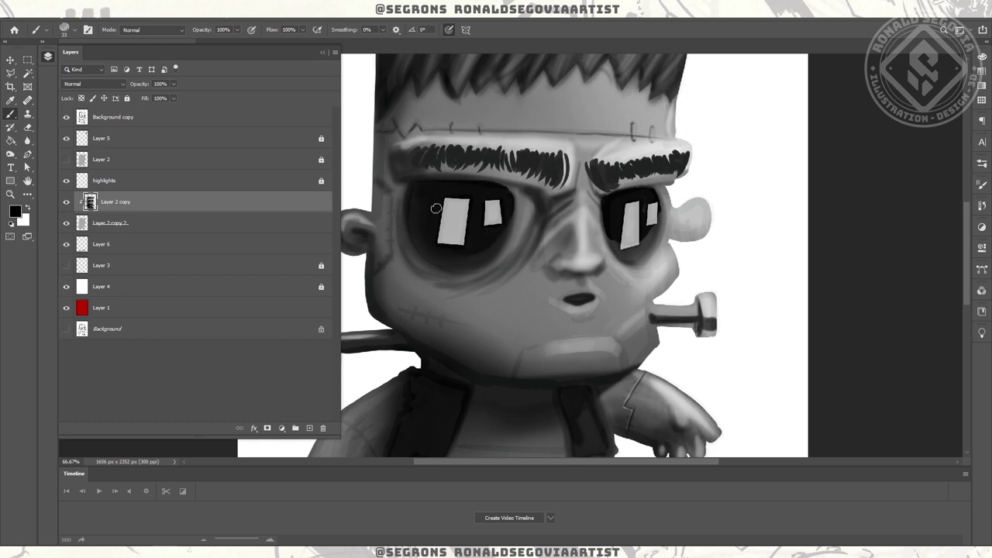
scroll(612, 235, down, 3)
scroll(566, 190, up, 5)
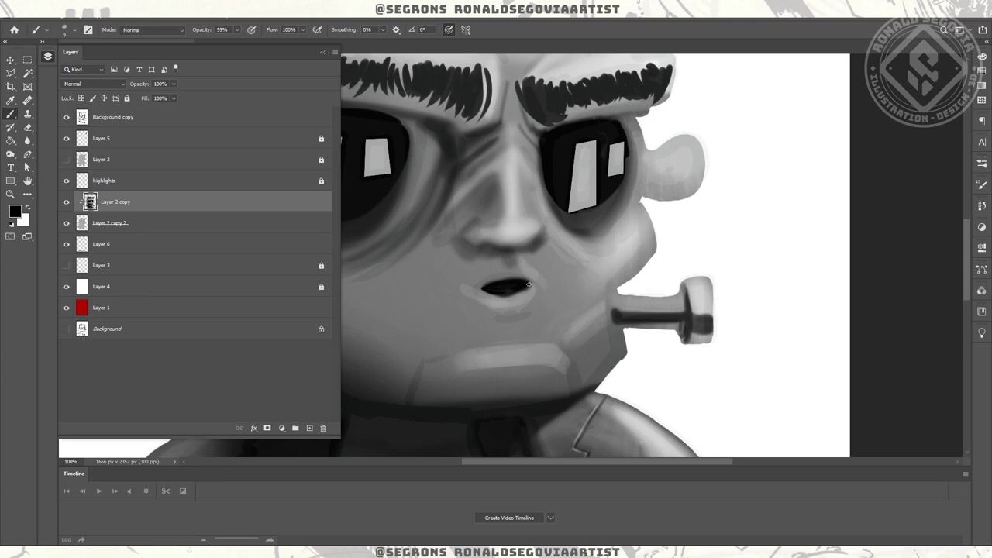
scroll(605, 133, down, 5)
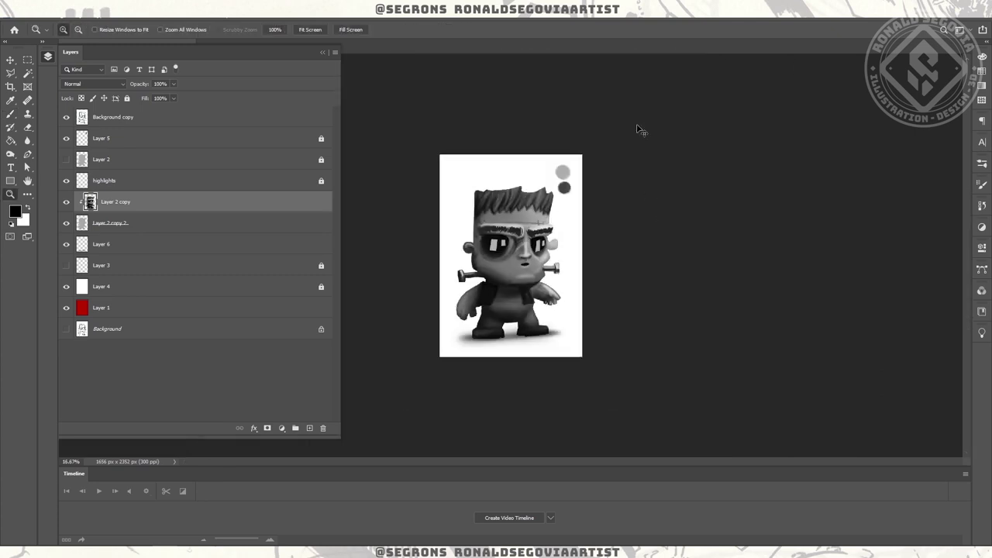
- Make the Background copy sketch overlay visible
scroll(623, 125, up, 4)
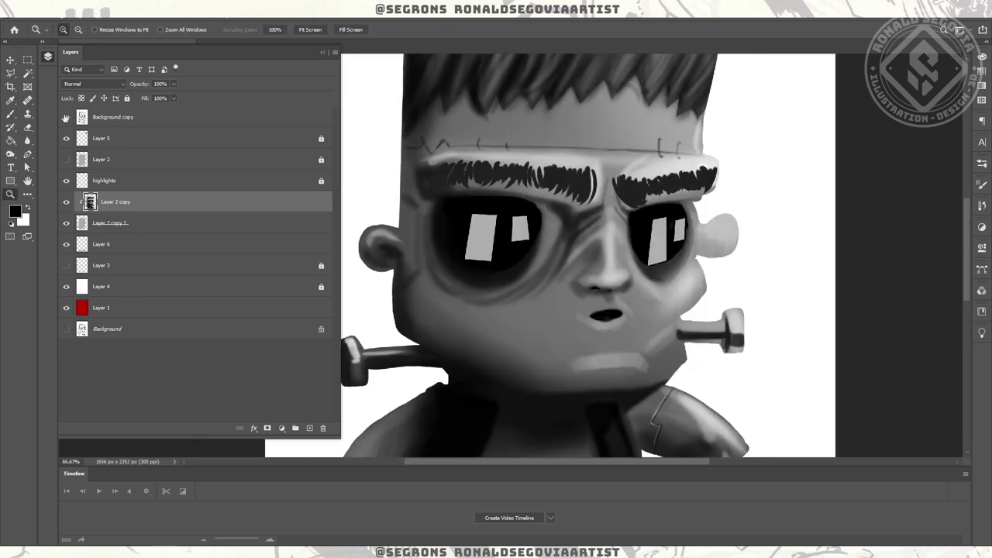
click(65, 117)
key(b)
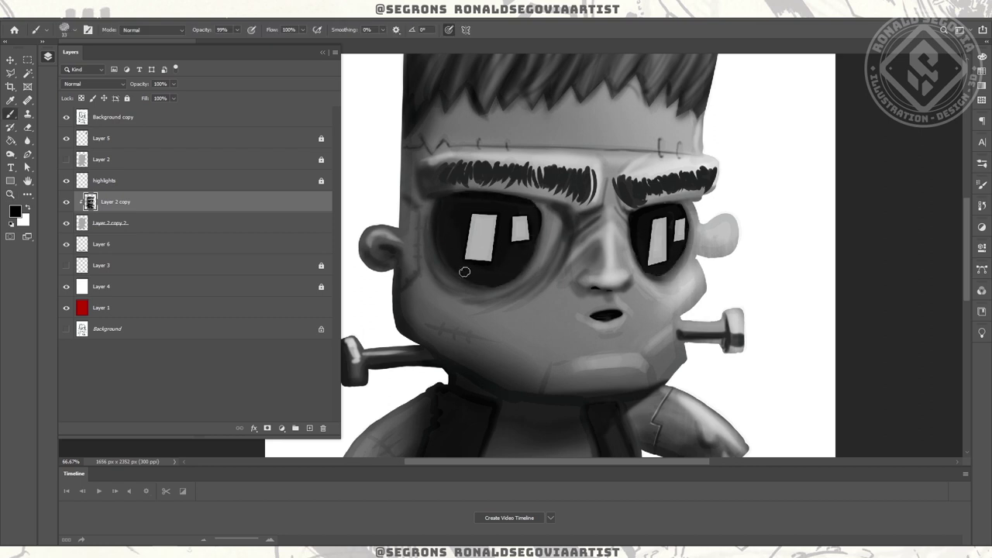
- Resize the brush to about 41 px and draw a short dark stroke below the collar
click(64, 30)
scroll(78, 233, down, 3)
key(Return)
mouse_move(490, 394)
mouse_down()
mouse_move(558, 234)
mouse_move(546, 234)
mouse_up()
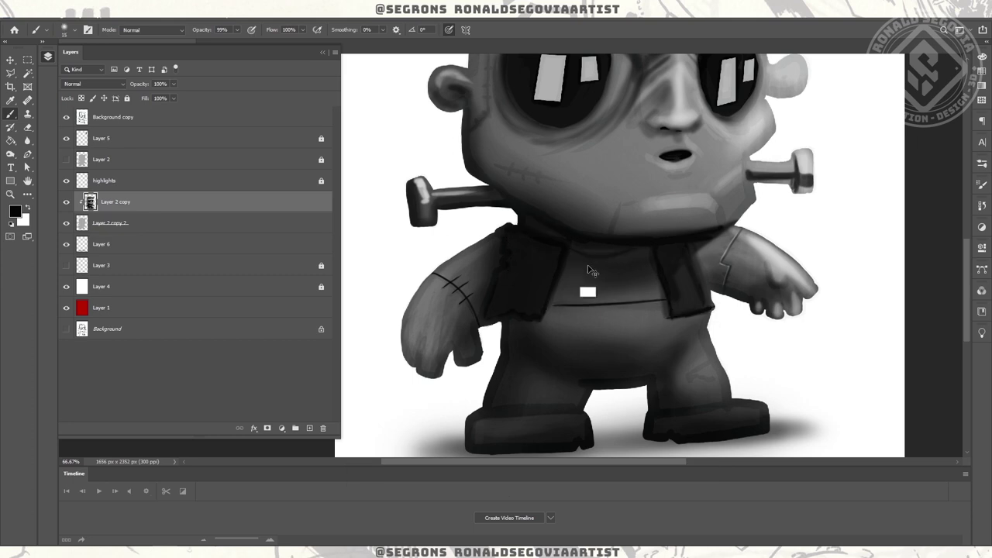
drag(577, 265, 608, 250)
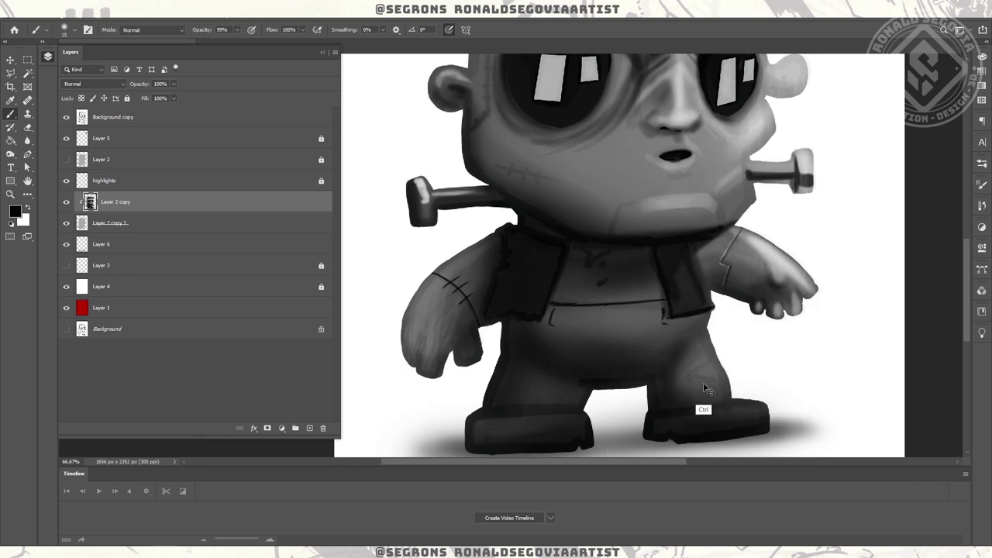
- Draw the straight belt line across the waist, undoing the stray pocket stroke
drag(555, 311, 649, 310)
key(ctrl+z)
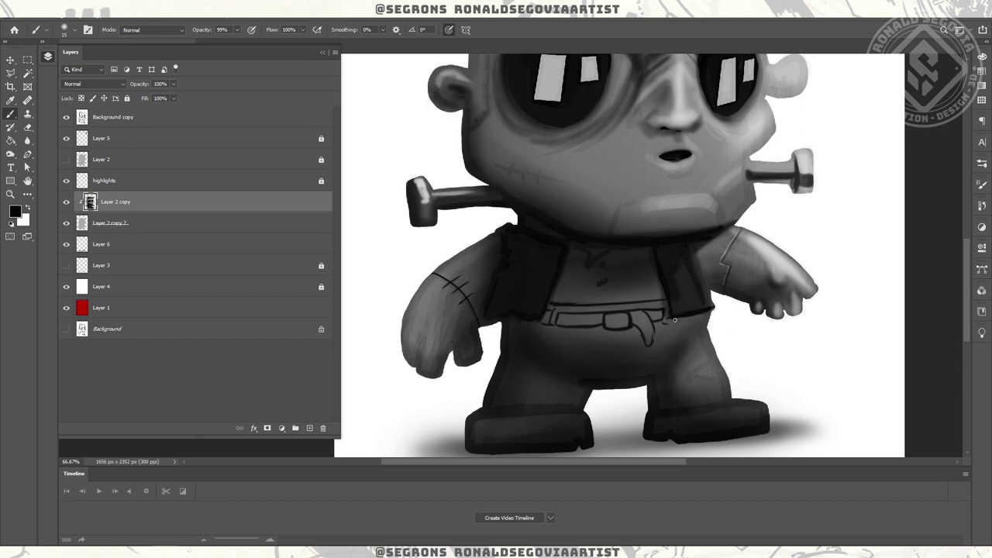
scroll(648, 342, down, 4)
scroll(500, 381, up, 3)
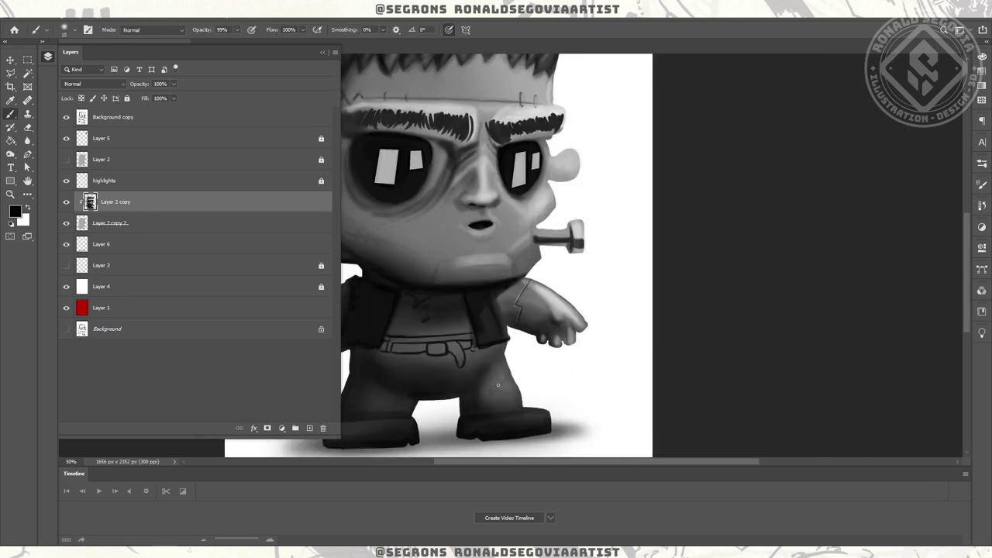
scroll(511, 380, left, 2)
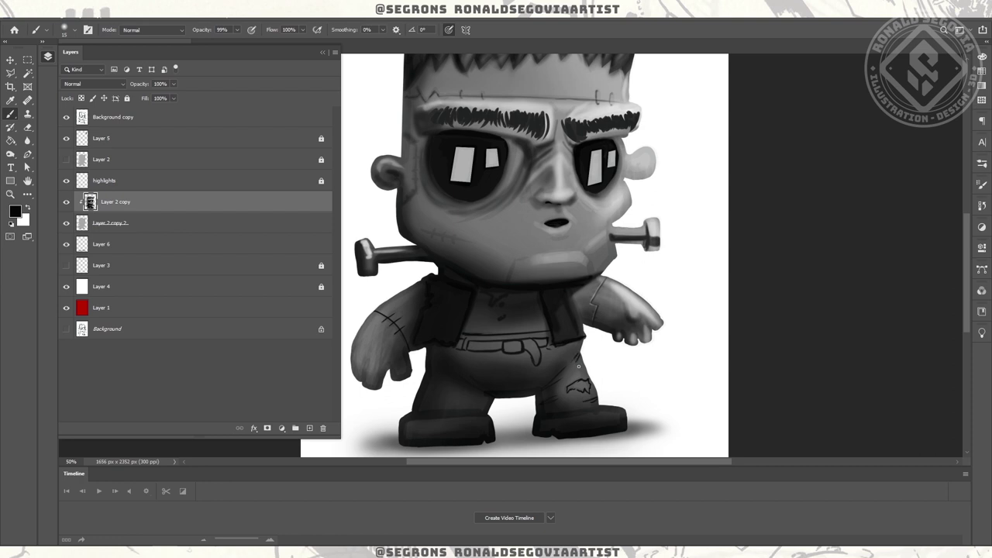
key(alt+shift+bracketright)
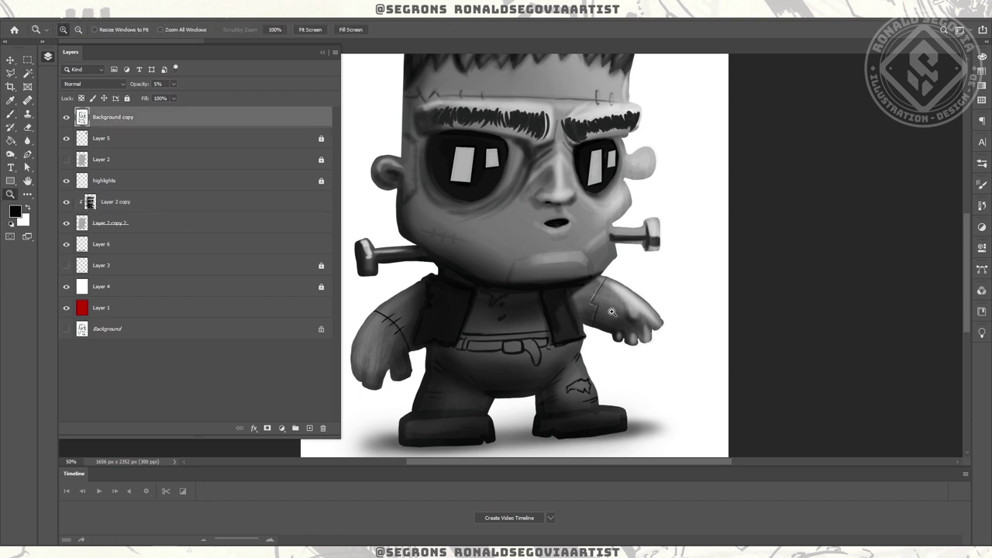
- Set brush opacity to 100%, lock Background copy, and select Layer 2 copy
scroll(586, 267, up, 2)
key(0)
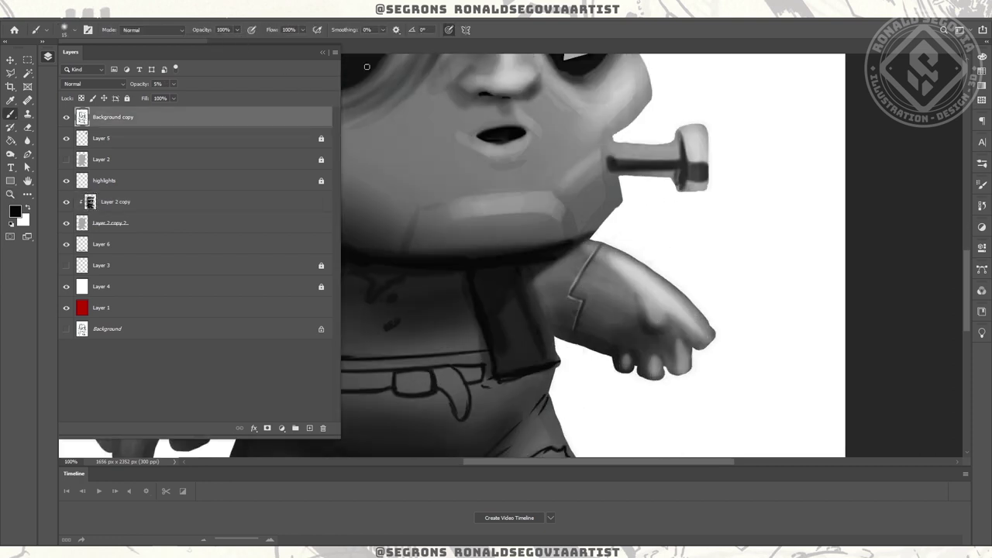
click(66, 117)
click(66, 117)
key(ctrl+minus)
click(127, 99)
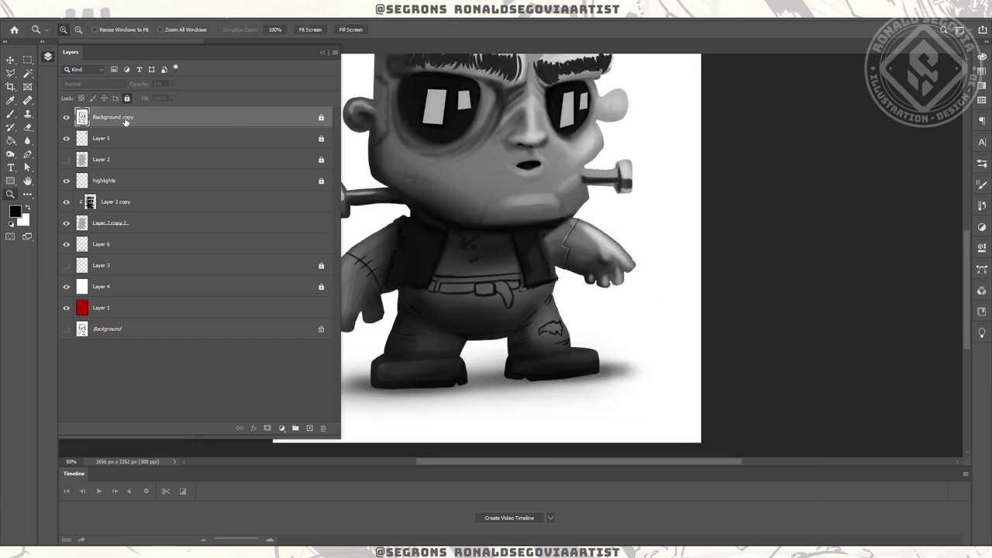
click(116, 202)
- Zoom in on the right-hand arm and switch to white paint
click(591, 232)
click(591, 233)
key(b)
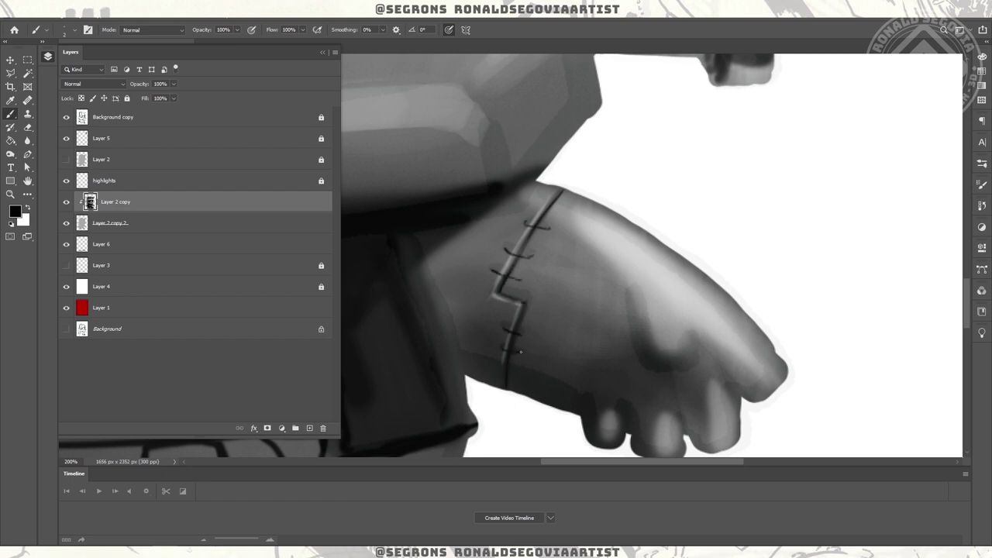
key(x)
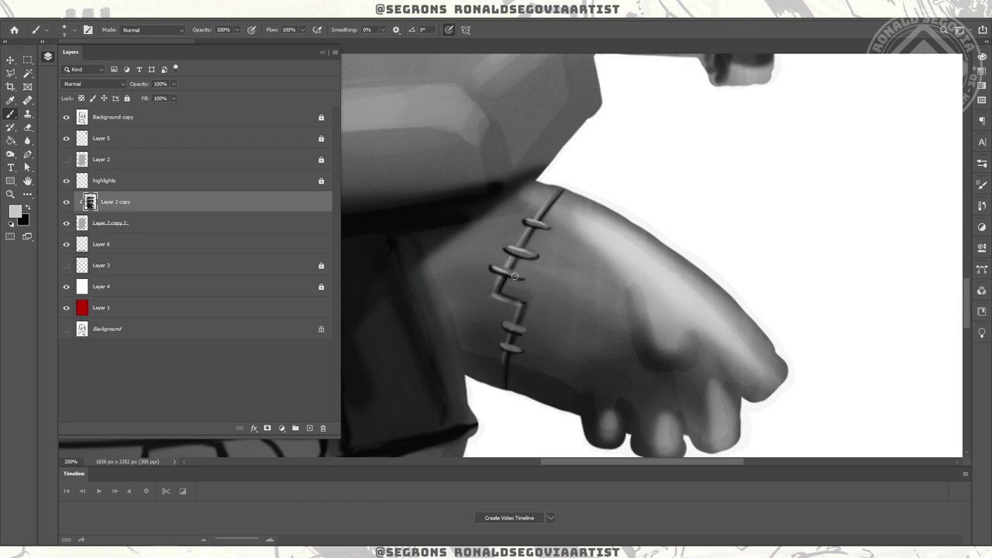
- Shade the hand's fingers with light and dark brush strokes
key(h)
mouse_move(503, 346)
mouse_down()
mouse_move(658, 217)
mouse_move(473, 276)
mouse_move(488, 334)
mouse_move(477, 364)
mouse_up()
key(x)
mouse_move(432, 286)
mouse_down()
mouse_move(441, 355)
mouse_move(436, 306)
mouse_move(515, 368)
mouse_up()
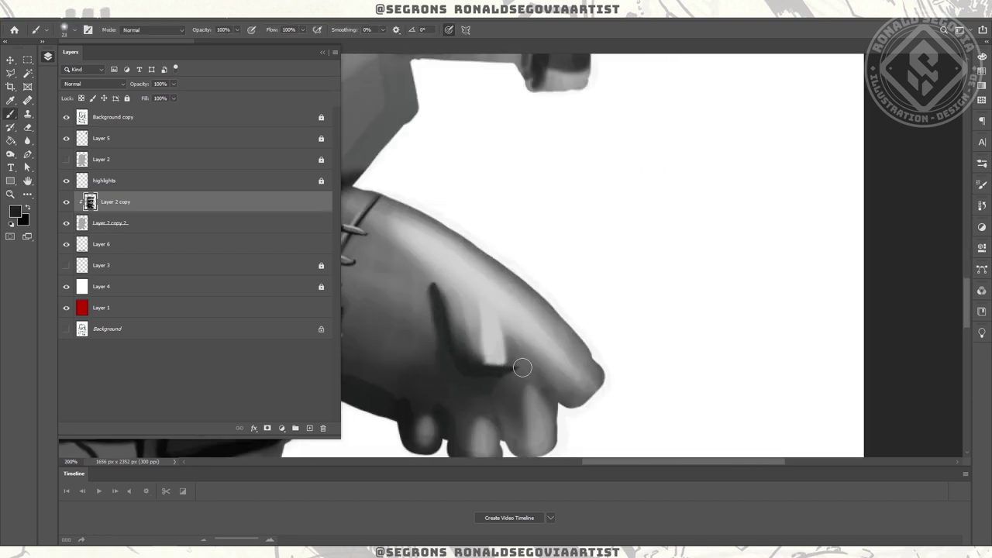
key(z)
alt+click(556, 309)
alt+click(556, 309)
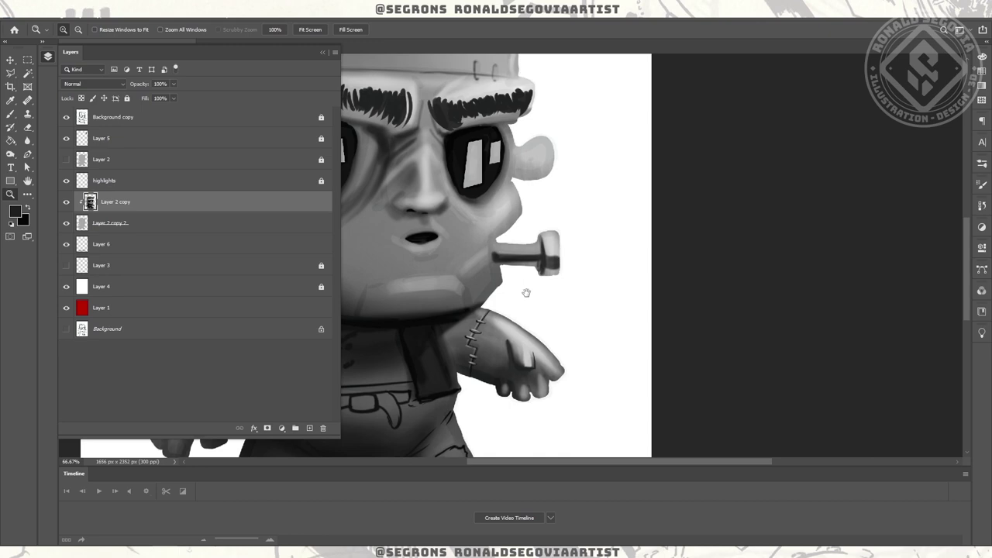
- Paint light highlights on the main stitch line and three crossing stitches of the arm
click(556, 310)
alt+click(557, 310)
click(586, 288)
key(b)
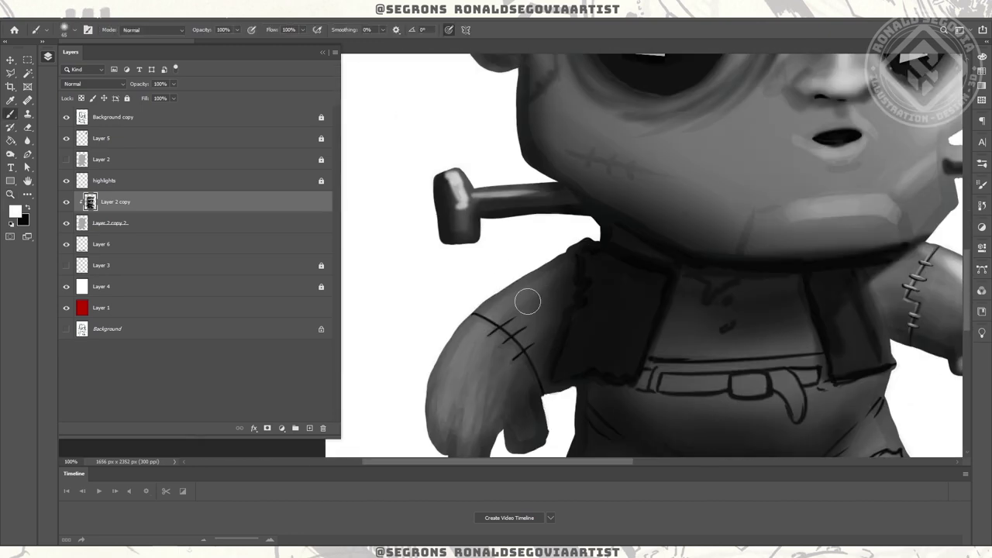
scroll(543, 333, down, 3)
scroll(384, 221, up, 5)
mouse_move(361, 206)
mouse_down()
mouse_move(437, 253)
mouse_move(478, 216)
mouse_up()
drag(449, 291, 517, 240)
drag(483, 340, 547, 290)
drag(449, 291, 517, 243)
drag(489, 341, 524, 316)
drag(408, 269, 483, 218)
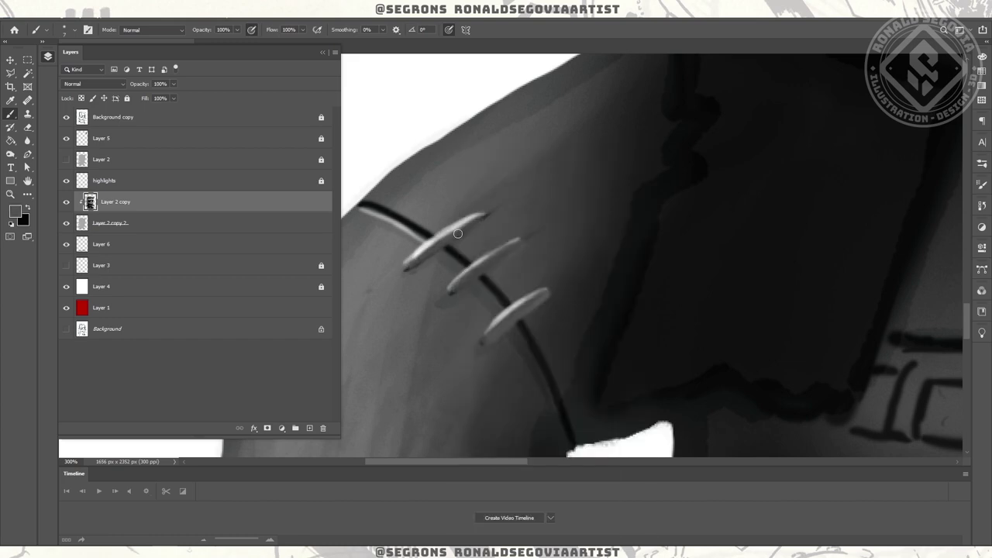
- Shade the undersides of all three arm stitches in black
alt+click(410, 266)
drag(407, 269, 488, 220)
drag(448, 294, 527, 246)
drag(483, 341, 533, 312)
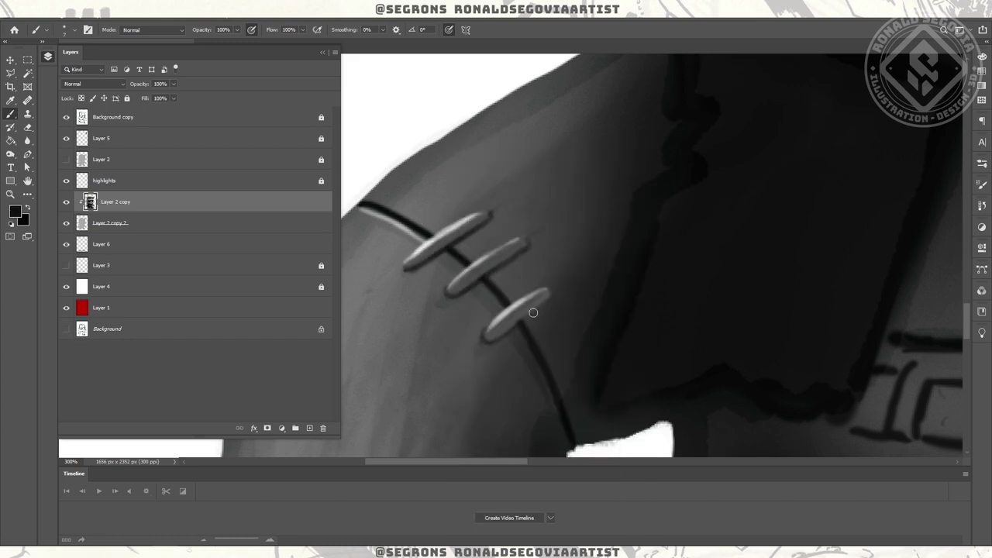
- Refine the fingers with light grey strokes and darker grey shading between them
key(ctrl+0)
scroll(480, 294, up, 5)
alt+click(473, 279)
drag(465, 264, 496, 341)
drag(441, 294, 456, 333)
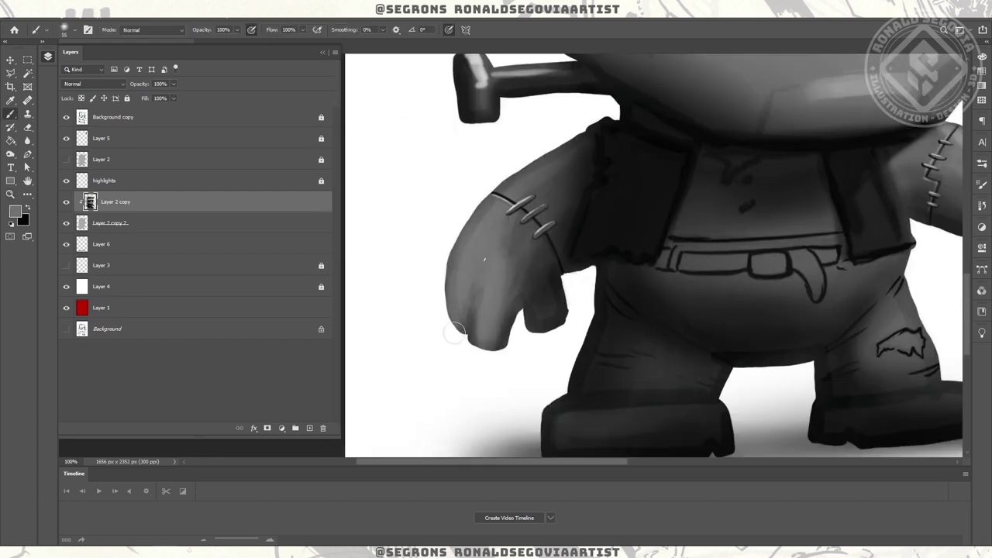
alt+click(511, 325)
drag(496, 263, 482, 310)
mouse_move(465, 271)
mouse_down()
mouse_move(476, 290)
mouse_move(483, 283)
mouse_move(547, 313)
mouse_move(534, 270)
mouse_move(542, 295)
mouse_up()
key(bracketright)
key(bracketright)
alt+click(547, 313)
- Paint two dark stitches on the forehead seam
key(z)
alt+click(542, 294)
alt+click(603, 222)
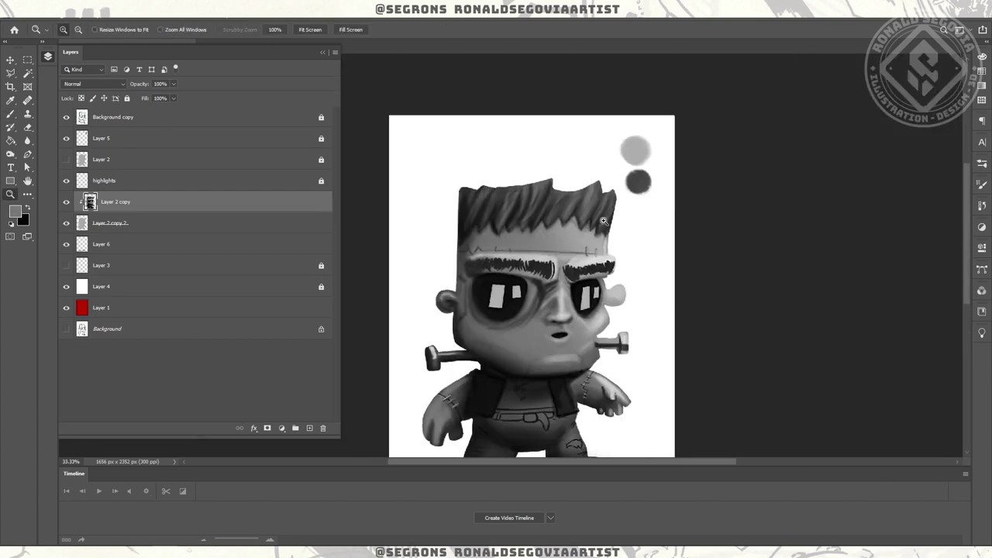
scroll(603, 222, up, 5)
key(b)
drag(631, 240, 635, 302)
mouse_move(686, 253)
mouse_down()
mouse_move(690, 300)
mouse_move(686, 252)
mouse_up()
- Paint over the forehead stitches in light grey
alt+click(690, 310)
drag(632, 239, 635, 302)
scroll(582, 204, up, 1)
- Darken the zigzag forehead seam and extend a dark line along it
alt+click(522, 330)
drag(387, 352, 519, 320)
drag(519, 320, 555, 271)
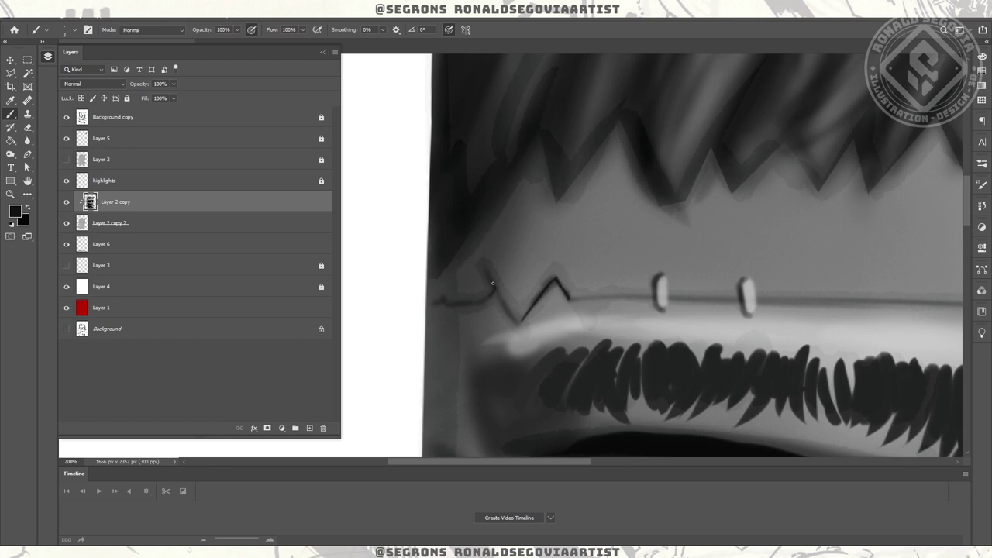
scroll(712, 297, right, 5)
drag(686, 310, 866, 322)
scroll(696, 310, right, 5)
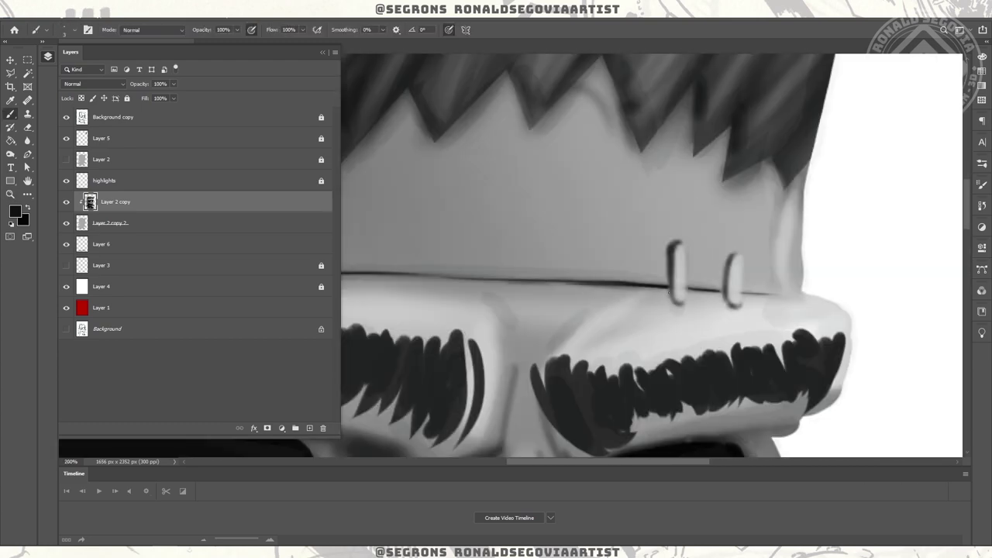
- Add a light grey highlight line along the forehead scar, then zoom to 100% on the right brow
alt+click(582, 291)
mouse_move(584, 294)
mouse_down()
mouse_move(476, 287)
mouse_move(713, 293)
mouse_up()
scroll(713, 292, left, 5)
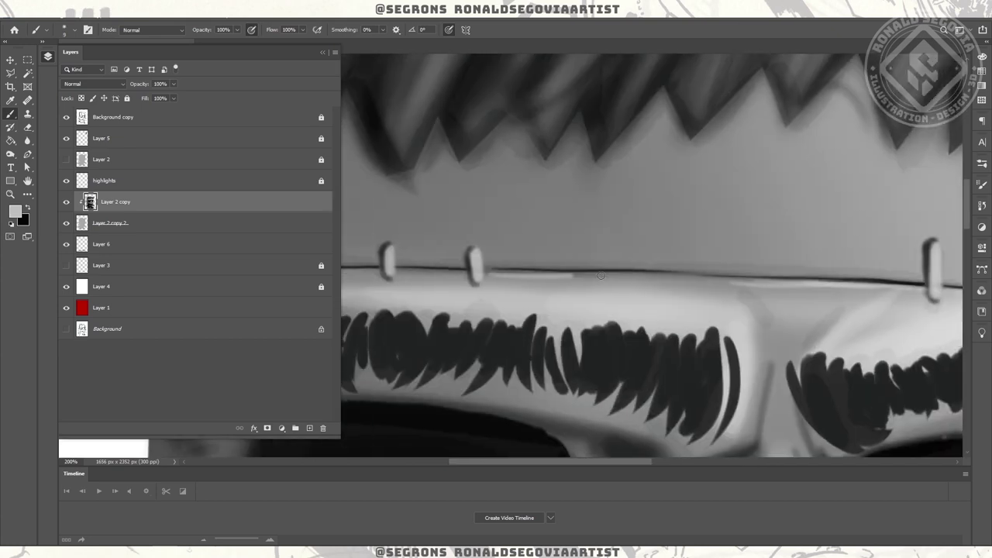
scroll(483, 277, left, 5)
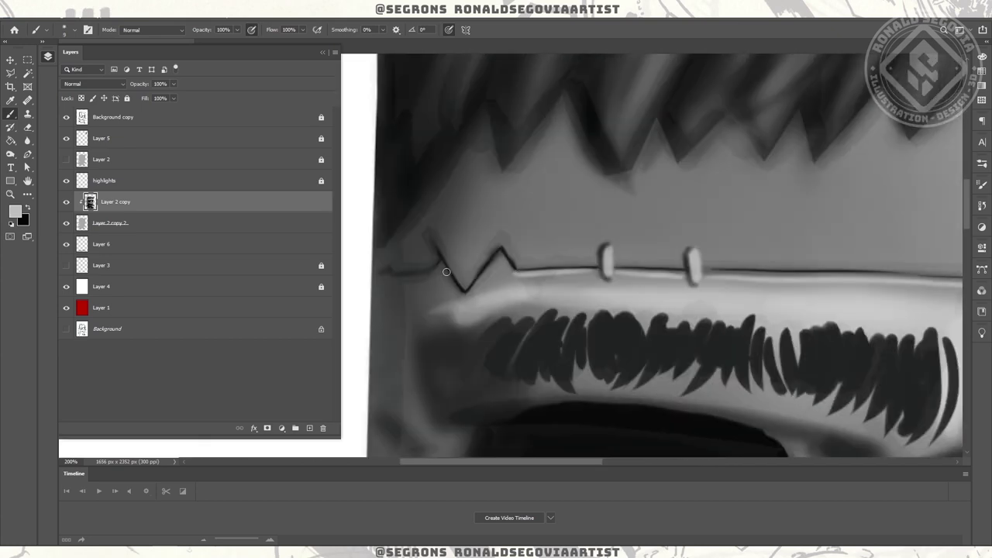
key(z)
mouse_move(387, 277)
mouse_down()
mouse_move(584, 173)
mouse_move(580, 259)
mouse_move(603, 205)
mouse_up()
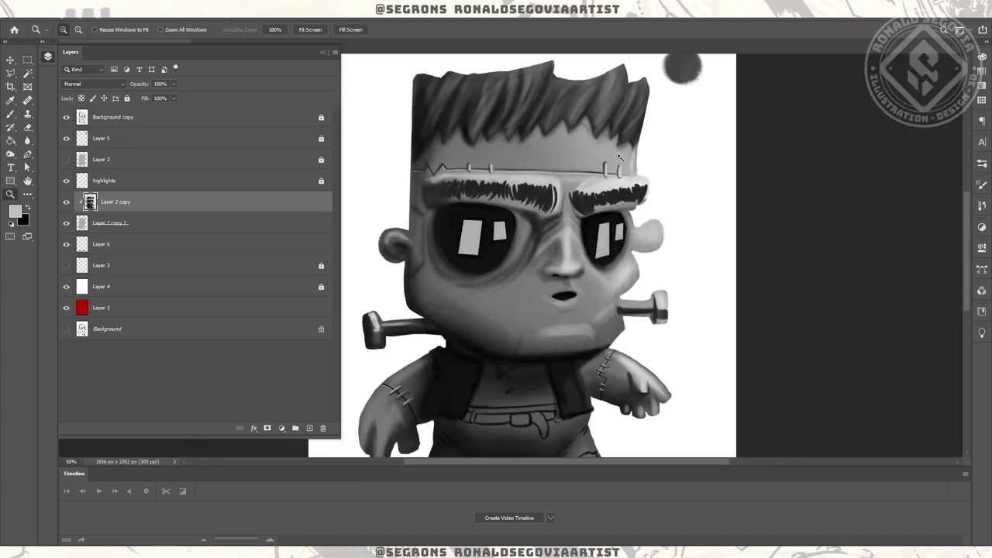
click(602, 205)
key(b)
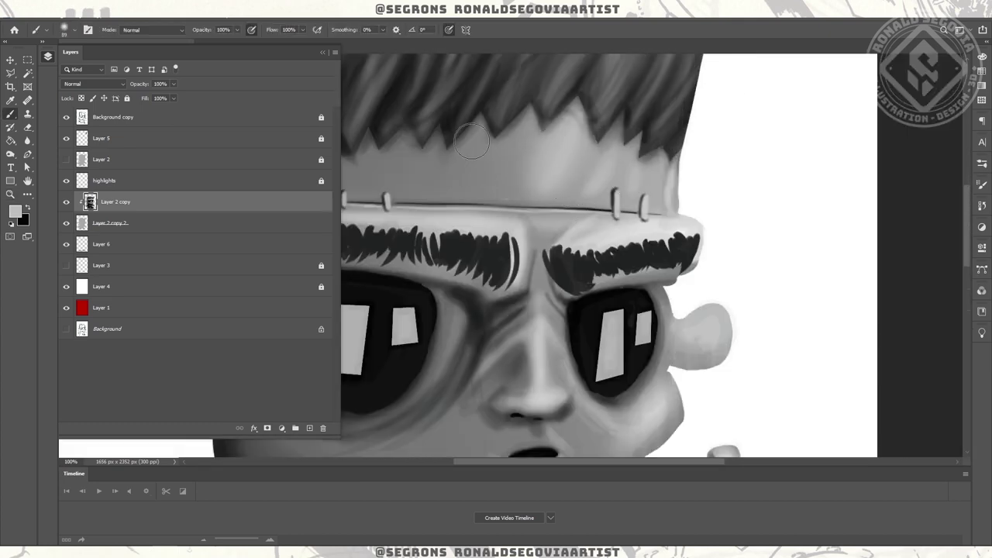
- Paint a dark crease between the brows with a sampled dark tone, shrinking the brush to 70
alt+click(530, 232)
mouse_move(528, 223)
mouse_down()
mouse_move(534, 251)
mouse_move(560, 232)
mouse_move(542, 224)
mouse_move(520, 236)
mouse_move(554, 229)
mouse_move(473, 170)
mouse_move(439, 128)
mouse_move(418, 140)
mouse_move(445, 120)
mouse_move(421, 97)
mouse_move(434, 124)
mouse_move(465, 117)
mouse_move(438, 165)
mouse_move(467, 207)
mouse_move(457, 211)
mouse_move(478, 215)
mouse_up()
alt+click(438, 128)
alt+click(433, 176)
key(bracketleft)
key(bracketleft)
key(bracketleft)
- Shade the inner brow darker using a smaller brush and a sampled darker tone
alt+click(485, 243)
key(bracketleft)
key(bracketleft)
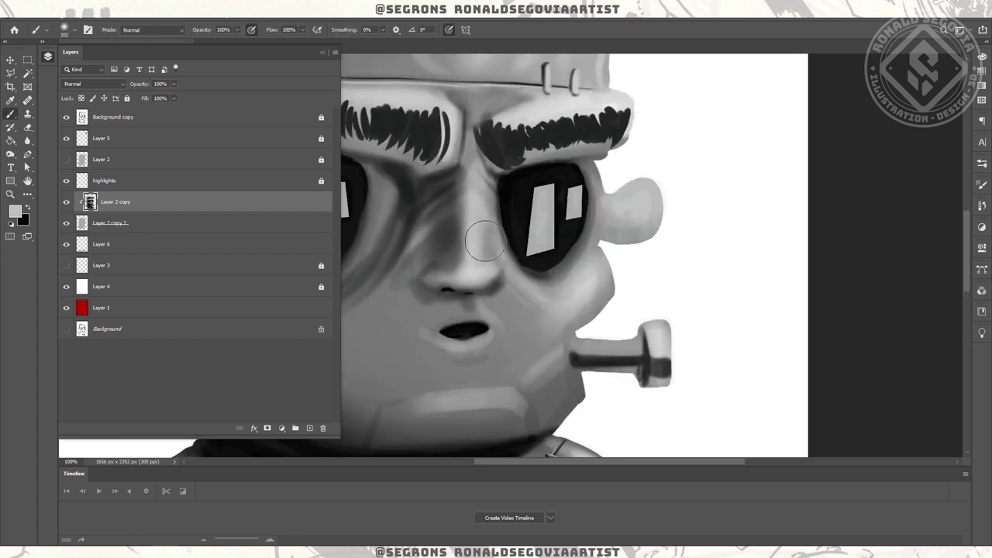
alt+click(527, 173)
mouse_move(496, 176)
mouse_down()
mouse_move(456, 168)
mouse_move(616, 144)
mouse_up()
key(bracketright)
key(bracketright)
key(bracketright)
- Select Layer 2 copy 2, zoom out to 33.33%, then zoom in to 66.67% on the face
key(alt+bracketleft)
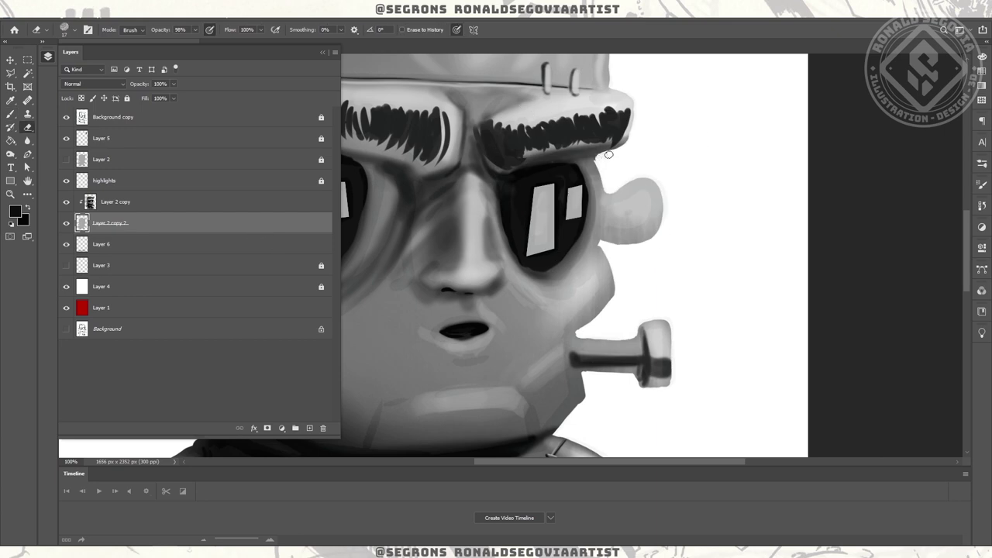
key(z)
alt+click(696, 258)
alt+click(697, 258)
alt+click(697, 258)
alt+click(697, 258)
click(630, 244)
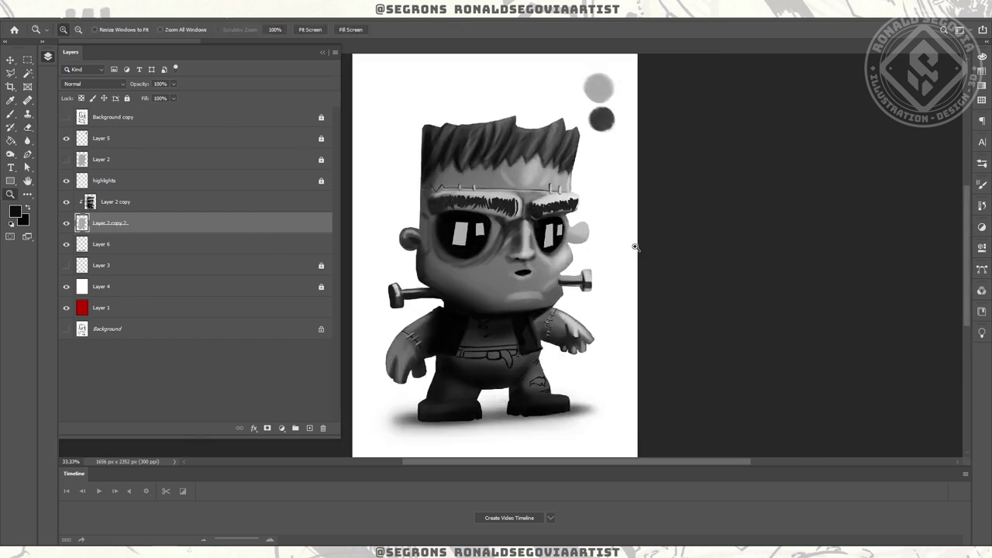
click(569, 225)
click(570, 225)
key(b)
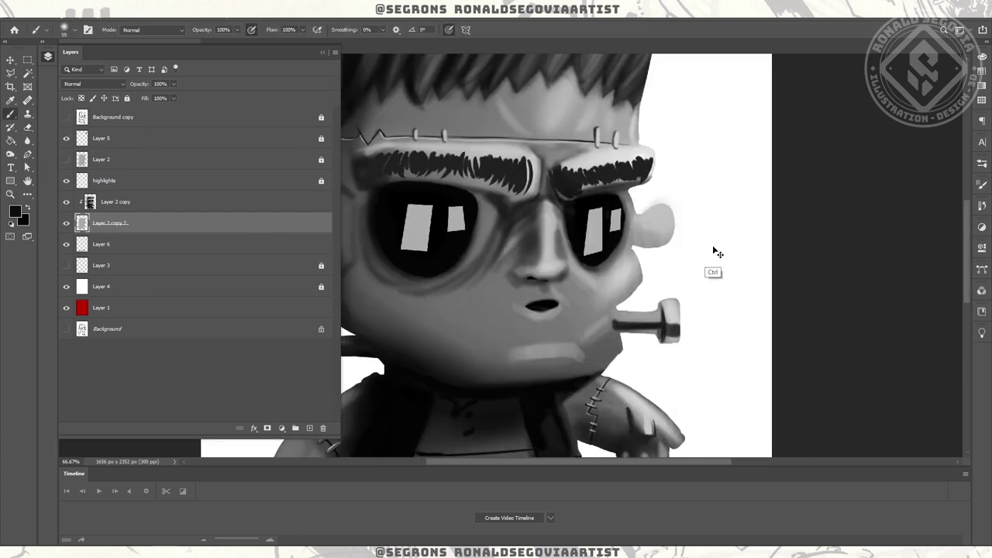
- On Layer 2 copy, paint grey over the right ear's sketch scribble with a brush of about 172
key(alt+bracketright)
key(bracketright)
key(bracketright)
key(bracketright)
key(bracketright)
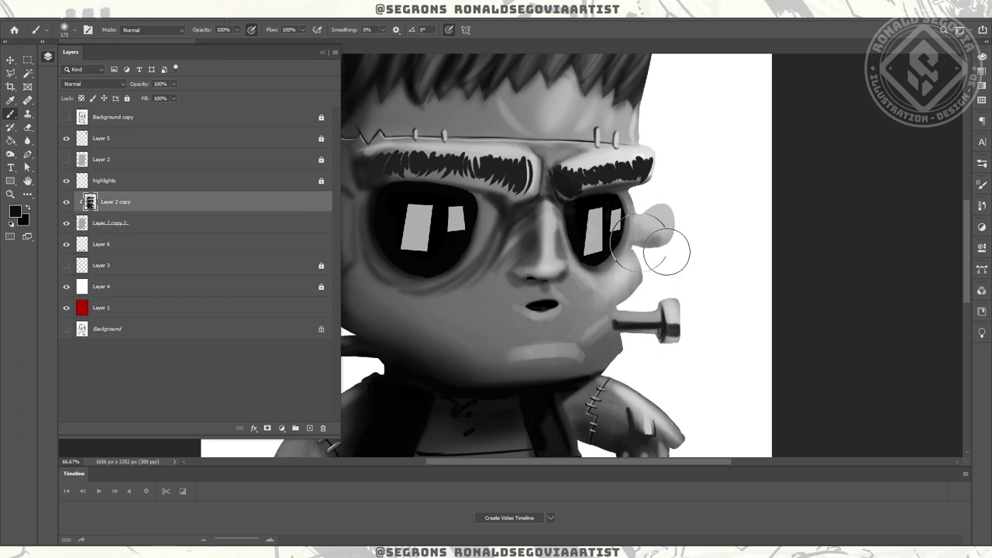
drag(583, 302, 679, 271)
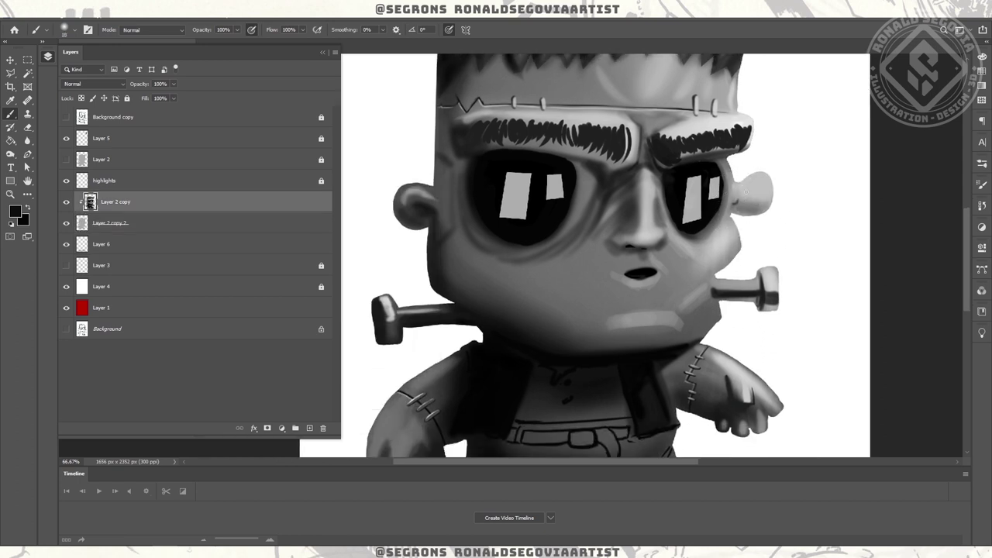
drag(744, 199, 750, 193)
- Paint a dark fold inside the right ear, then pick up a light grey skin tone
scroll(758, 189, up, 5)
drag(697, 128, 744, 159)
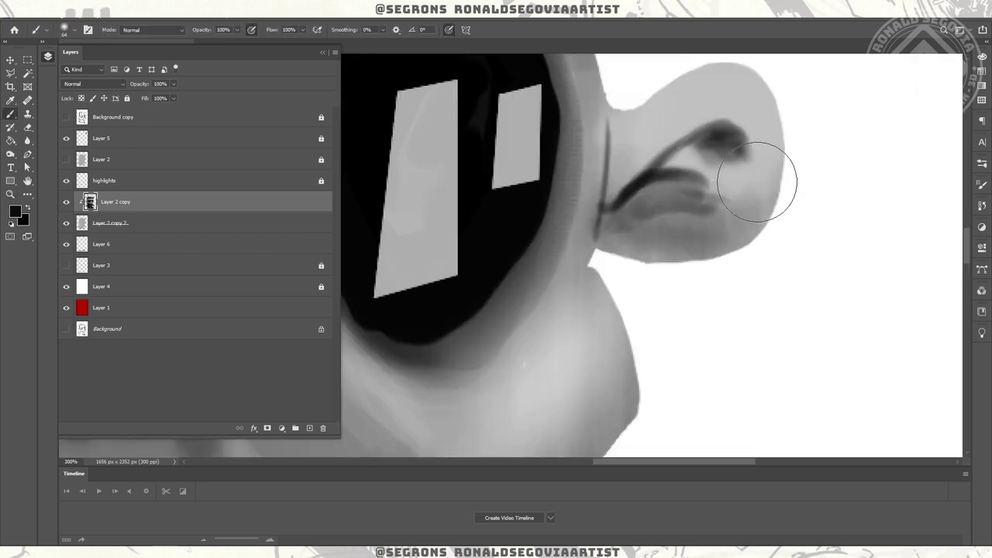
scroll(764, 210, down, 6)
scroll(549, 279, up, 1)
scroll(505, 146, up, 2)
key(b)
alt+click(490, 125)
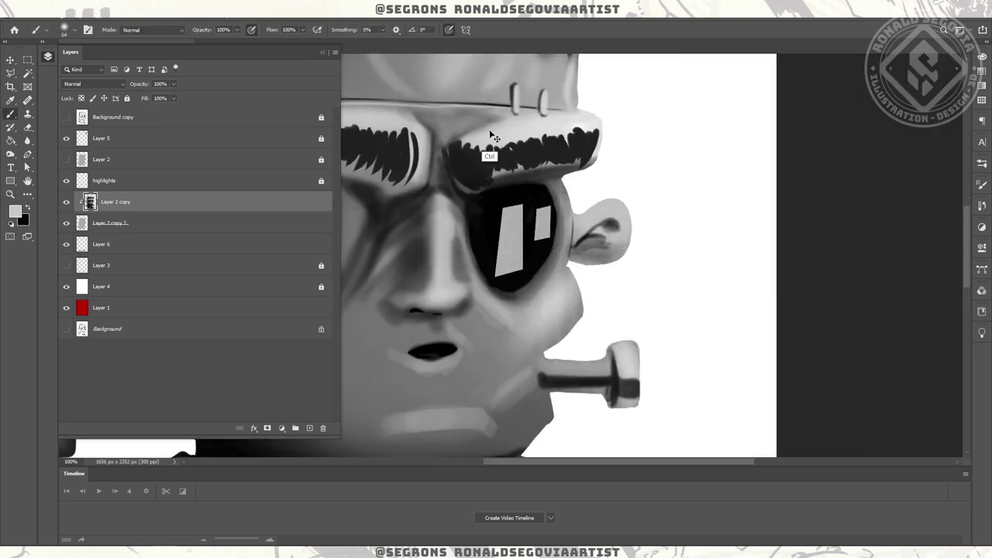
scroll(629, 252, up, 3)
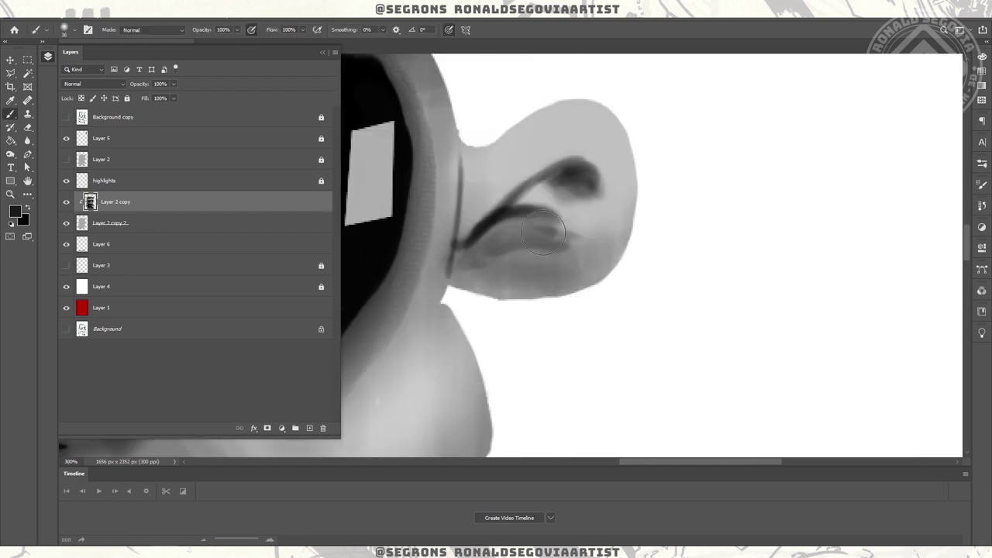
- Blend the dark ear fold smooth with the Smudge tool at size 108
drag(10, 154, 50, 161)
click(64, 29)
click(581, 189)
mouse_move(581, 188)
mouse_down()
mouse_move(555, 224)
mouse_move(497, 253)
mouse_move(561, 233)
mouse_move(495, 284)
mouse_move(606, 277)
mouse_up()
key(bracketright)
key(bracketright)
key(bracketright)
key(bracketright)
scroll(531, 255, left, 3)
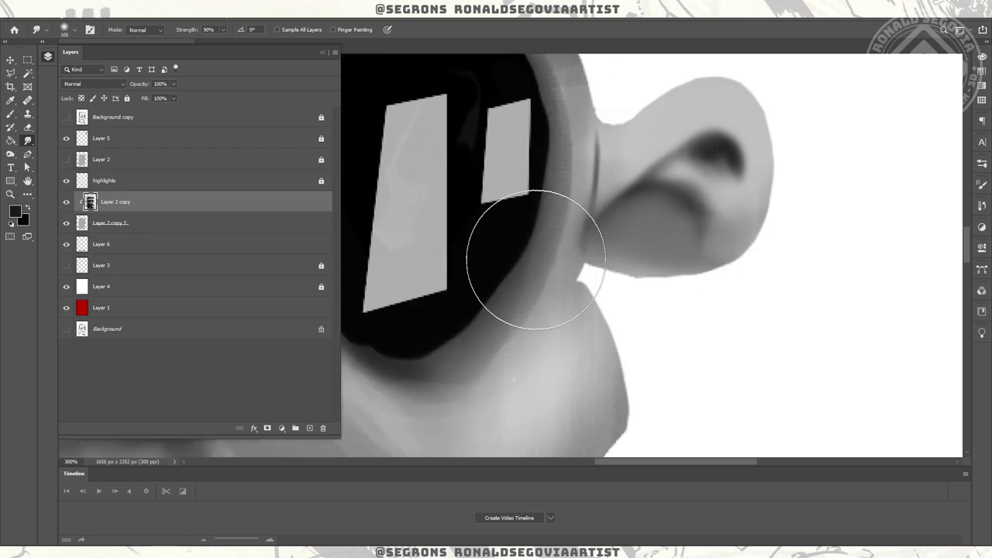
scroll(542, 266, down, 3)
- Zoom out to view the whole character, then zoom back in on the mouth
key(ctrl+minus)
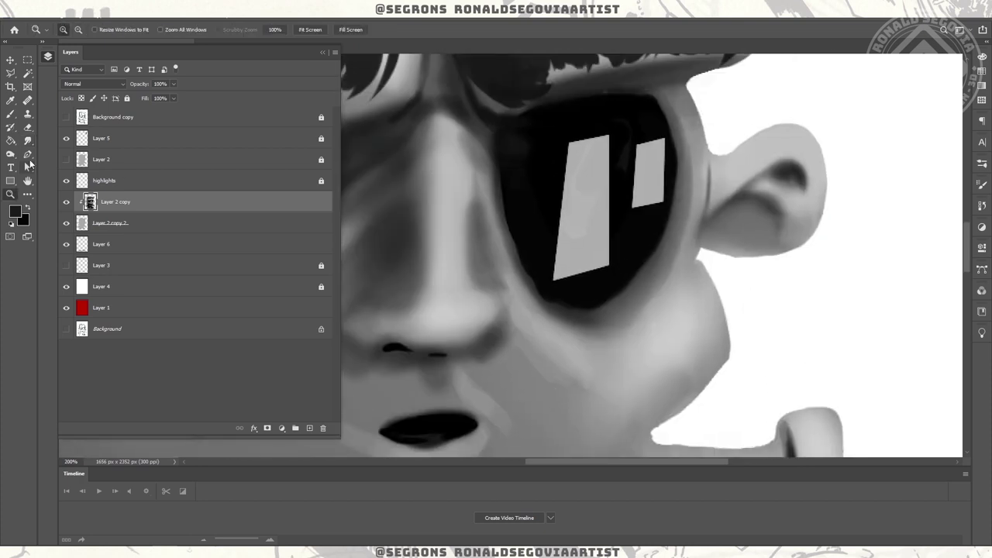
scroll(630, 178, up, 4)
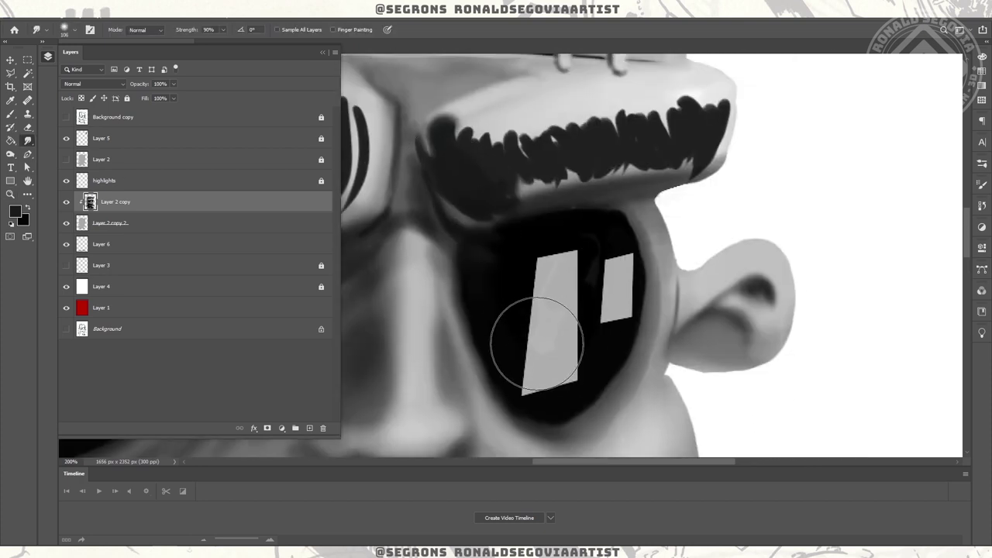
key(ctrl+minus)
key(ctrl+minus)
key(ctrl+minus)
key(ctrl+minus)
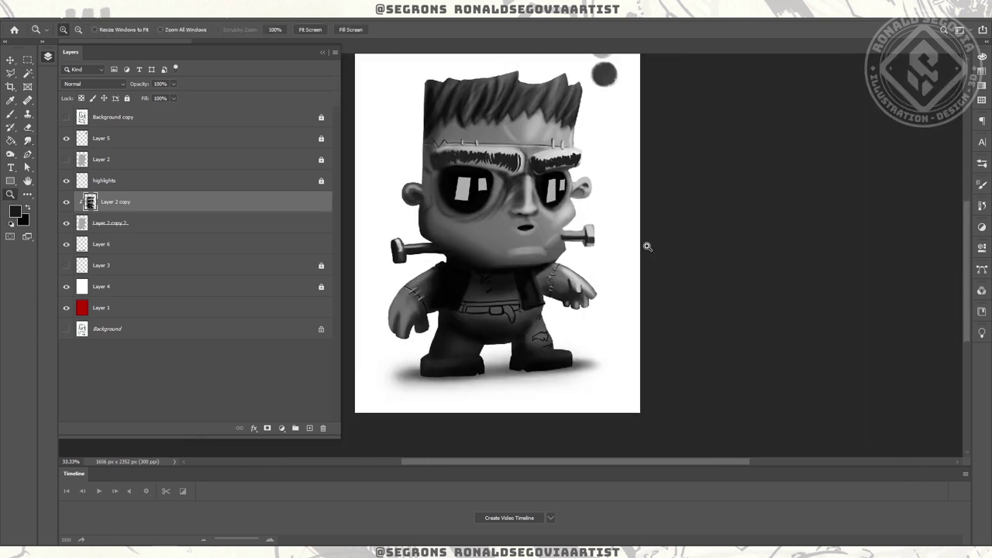
key(ctrl+plus)
key(ctrl+plus)
key(ctrl+plus)
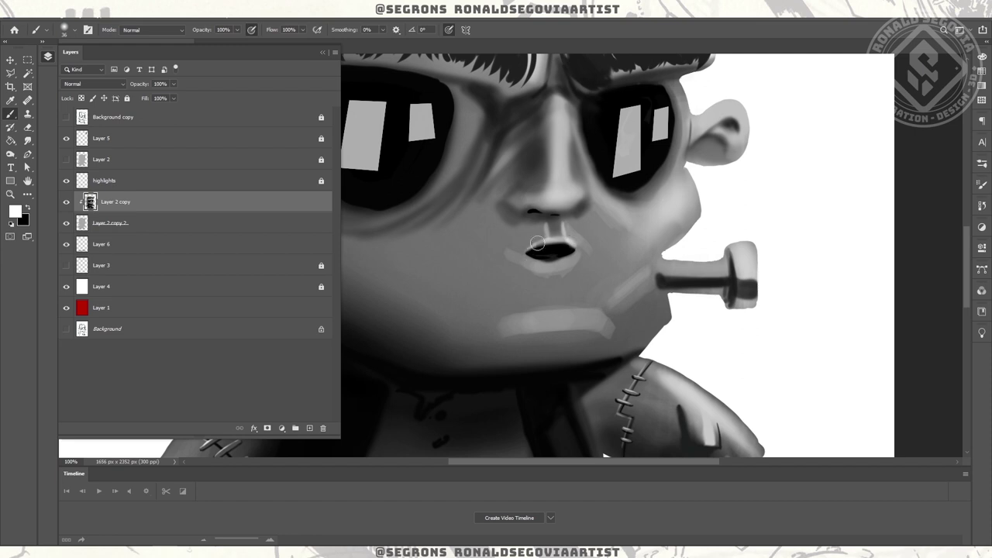
- Extend the left nostril leftward in black sampled from the mouth
alt+click(556, 264)
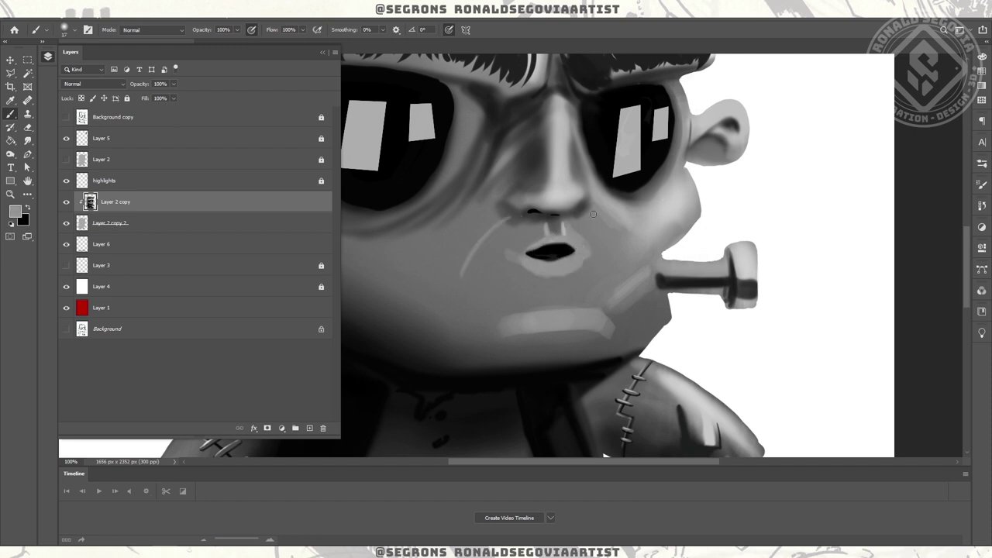
alt+click(560, 247)
drag(528, 213, 518, 220)
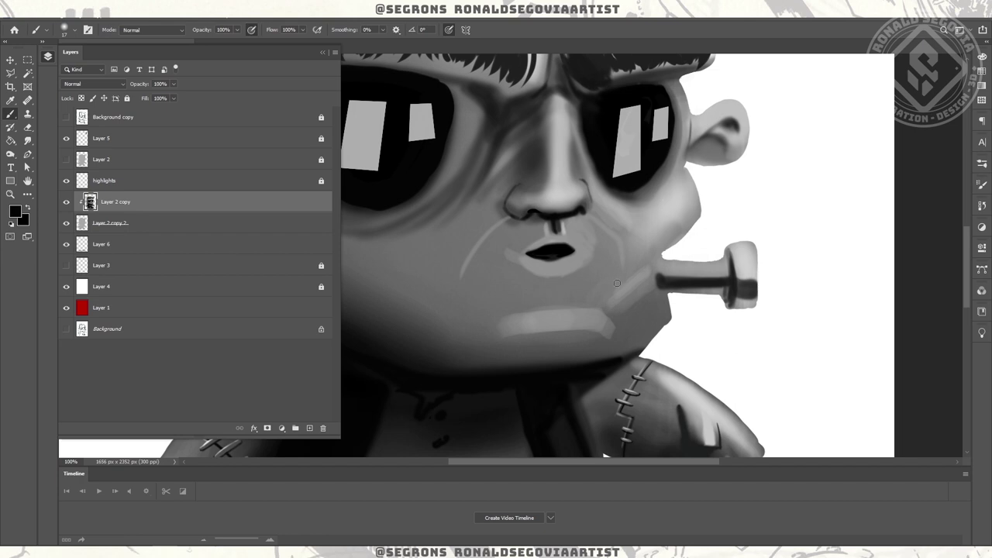
- Shade the sides of the nose bridge and lighten the nose tip and its right side
drag(603, 168, 572, 253)
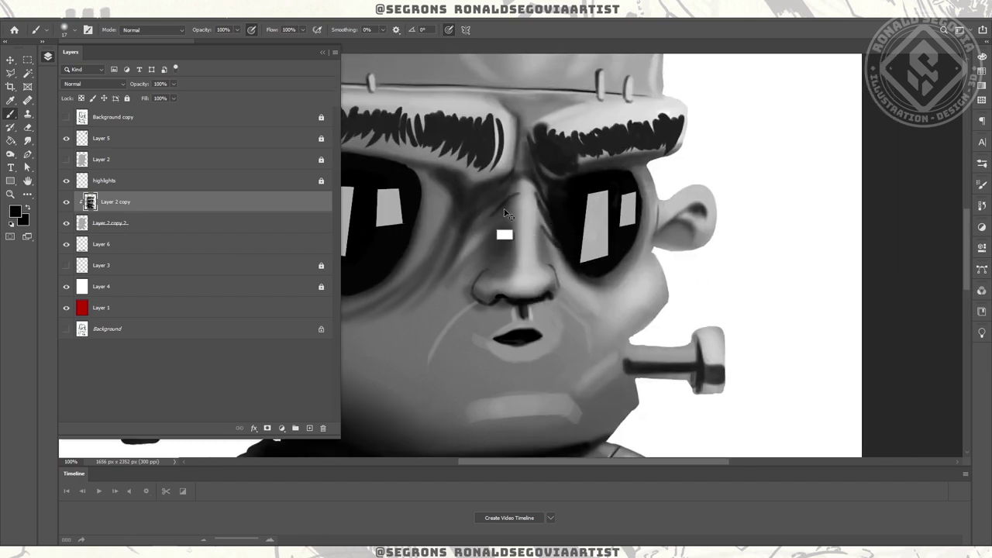
scroll(535, 172, up, 1)
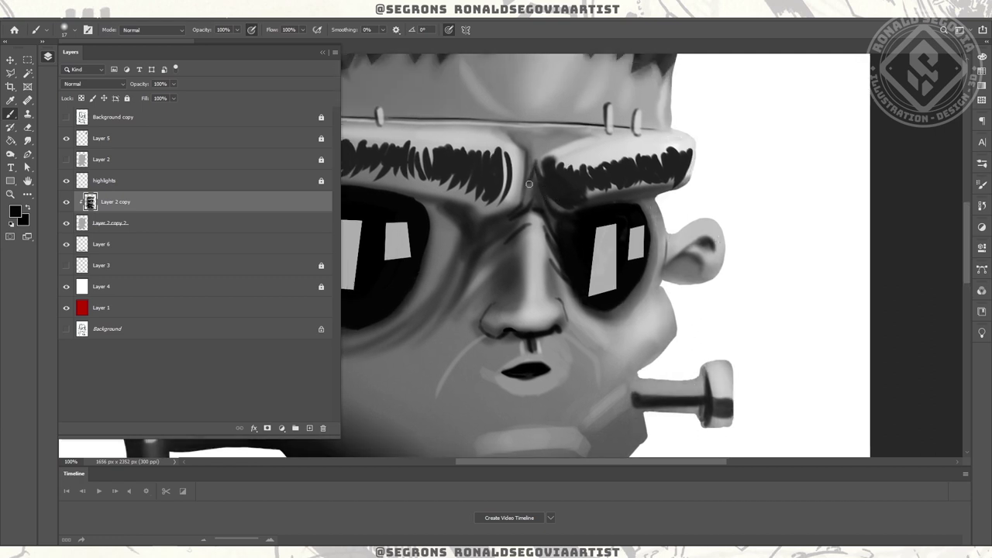
mouse_move(488, 260)
mouse_down()
mouse_move(501, 248)
mouse_move(490, 289)
mouse_up()
alt+click(563, 287)
drag(550, 232, 555, 248)
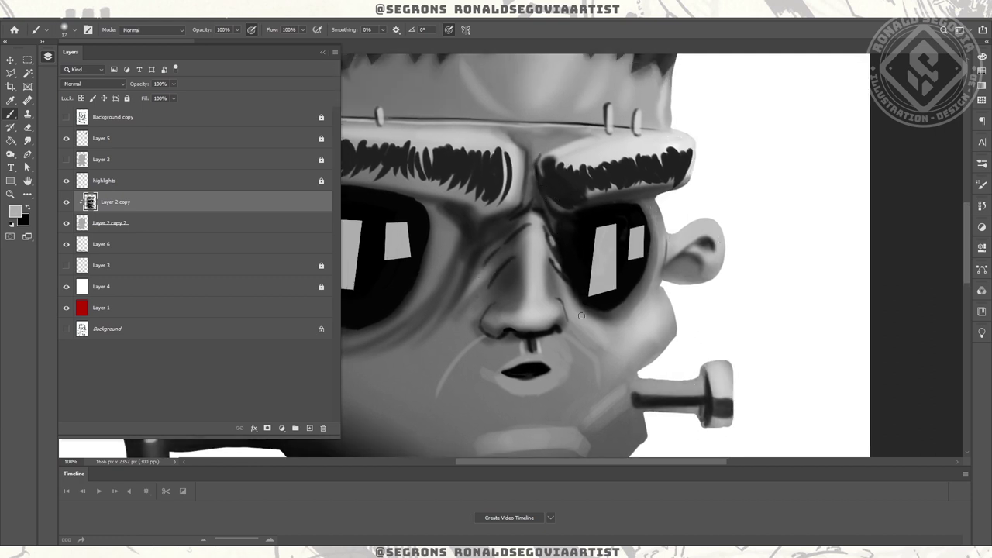
scroll(581, 299, up, 3)
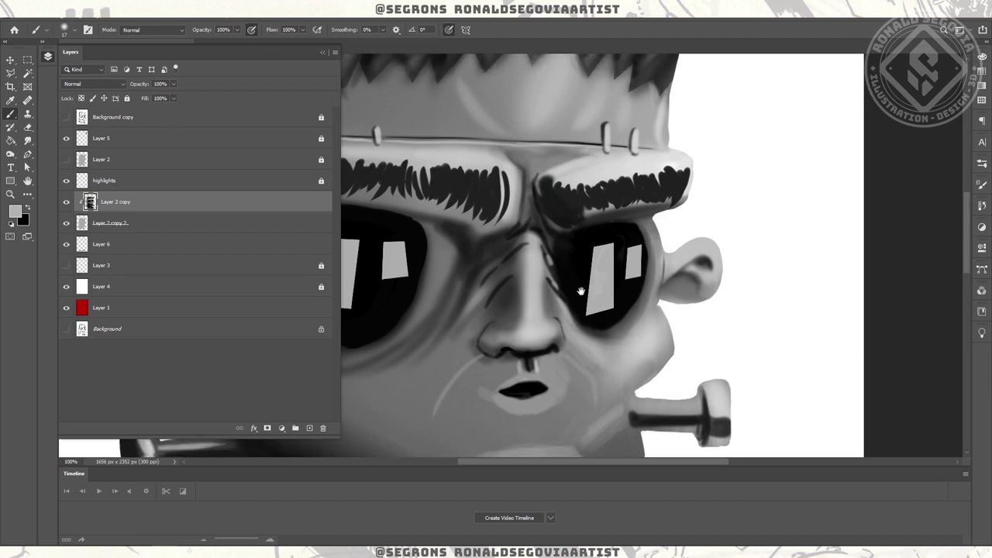
scroll(537, 260, down, 5)
scroll(666, 217, left, 3)
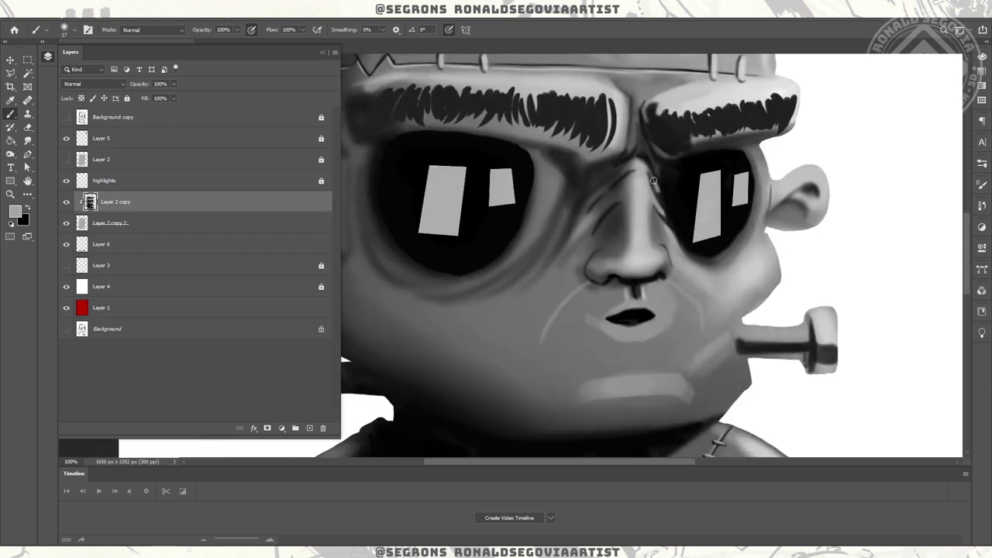
mouse_move(630, 259)
mouse_down()
mouse_move(653, 228)
mouse_move(618, 263)
mouse_move(685, 258)
mouse_up()
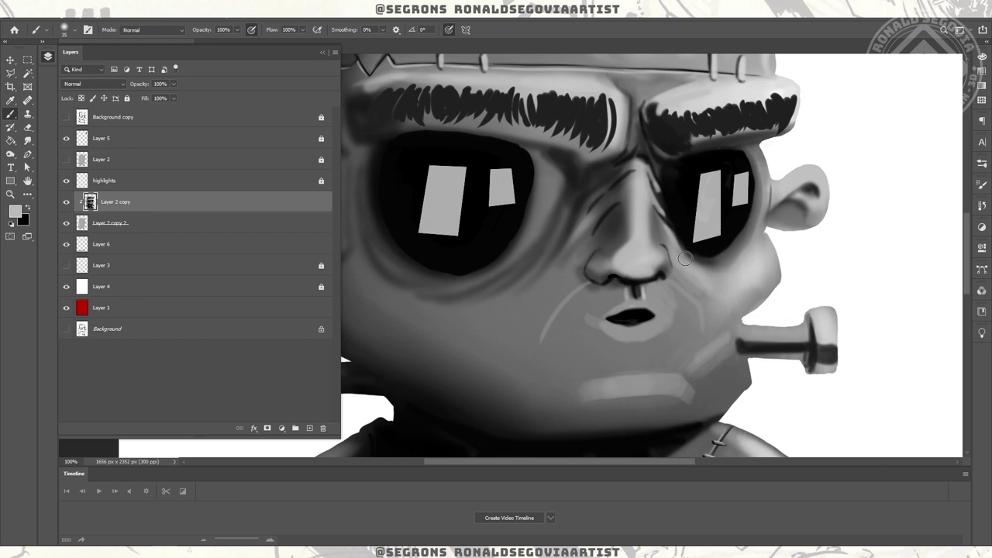
- Paint a lighter highlight on the right cheek after checking the face at 50%
key(z)
alt+click(826, 162)
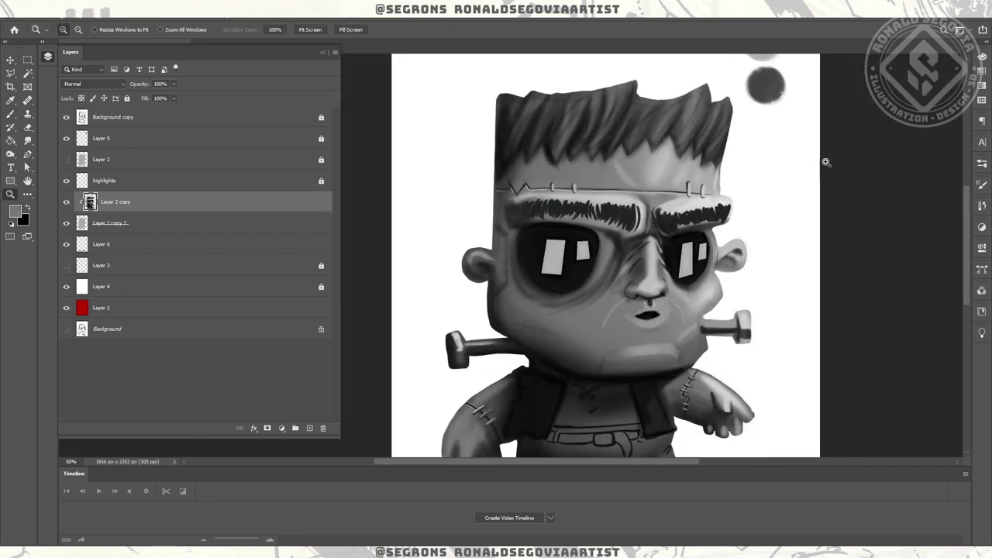
click(716, 267)
key(b)
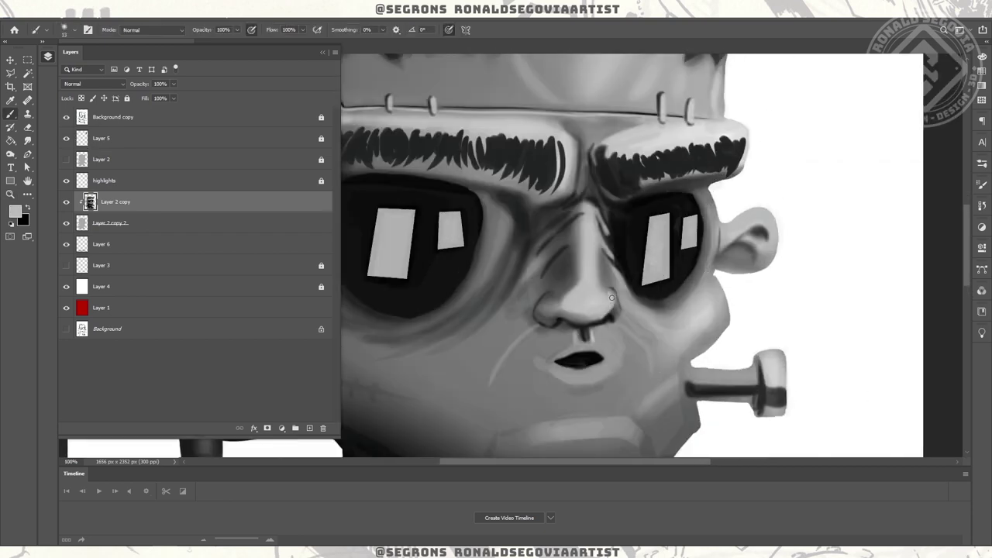
mouse_move(702, 298)
mouse_down()
mouse_move(711, 288)
mouse_move(713, 310)
mouse_move(598, 276)
mouse_move(595, 291)
mouse_move(604, 283)
mouse_move(624, 320)
mouse_up()
key(bracketleft)
- Switch the paint colour to white and dab two highlights on the right bolt's shaft
key(ctrl+minus)
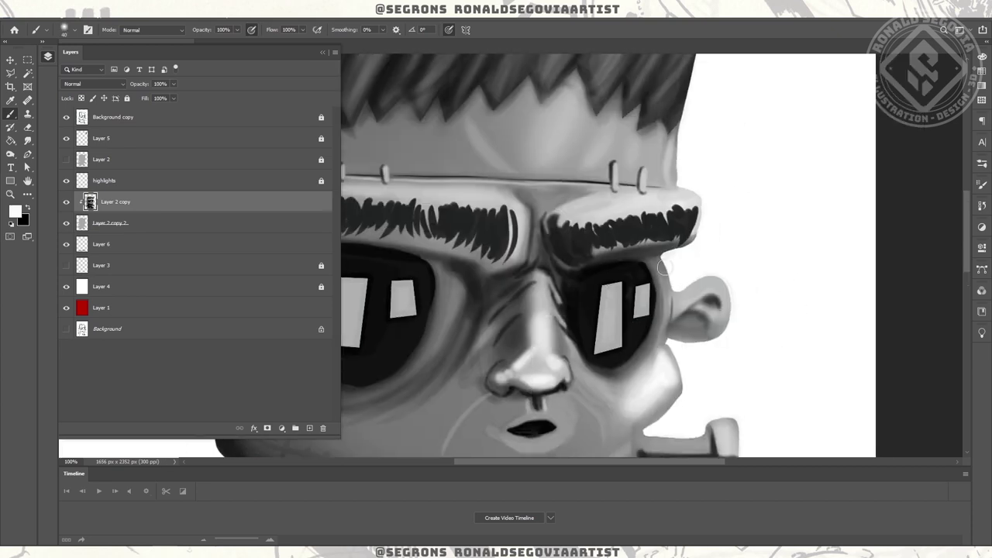
alt+click(512, 212)
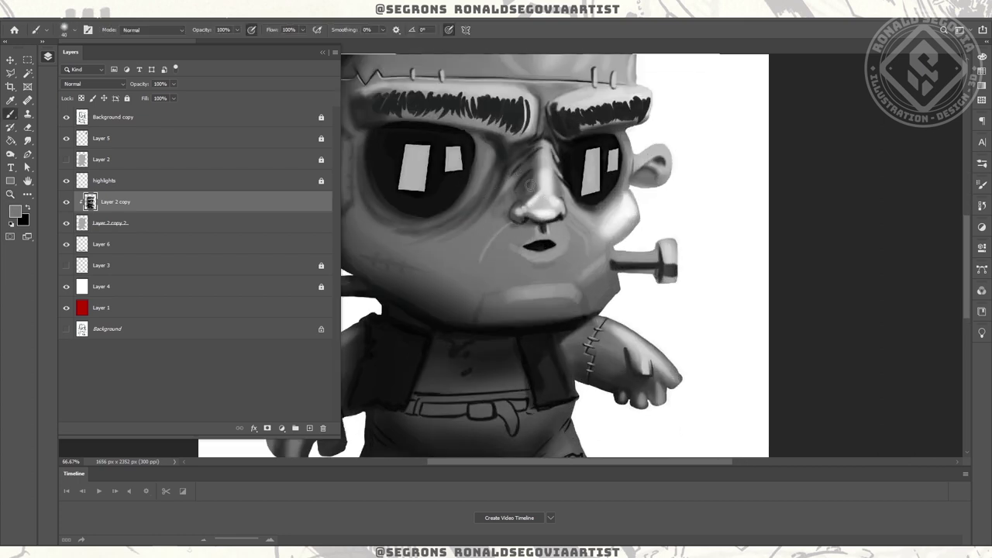
alt+click(501, 206)
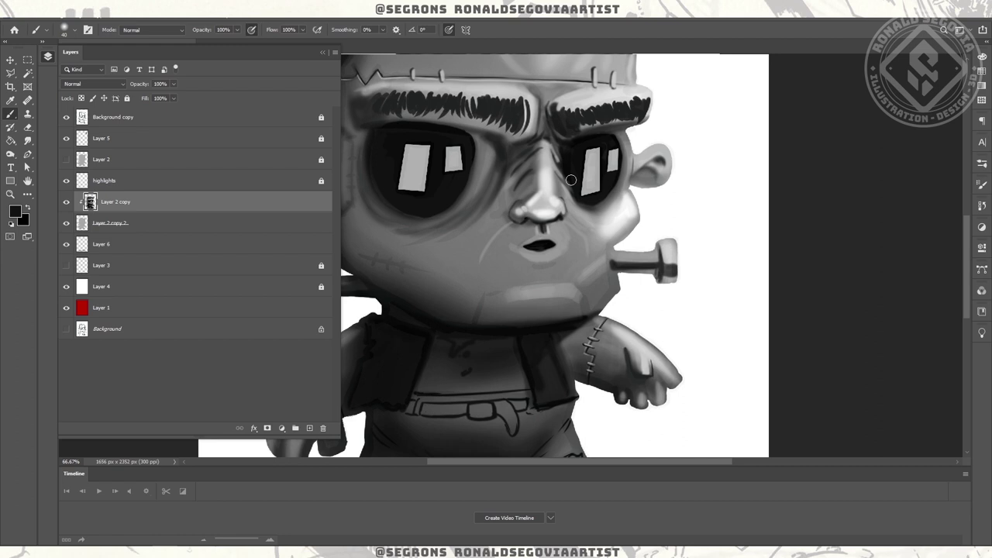
scroll(604, 186, up, 1)
alt+click(675, 164)
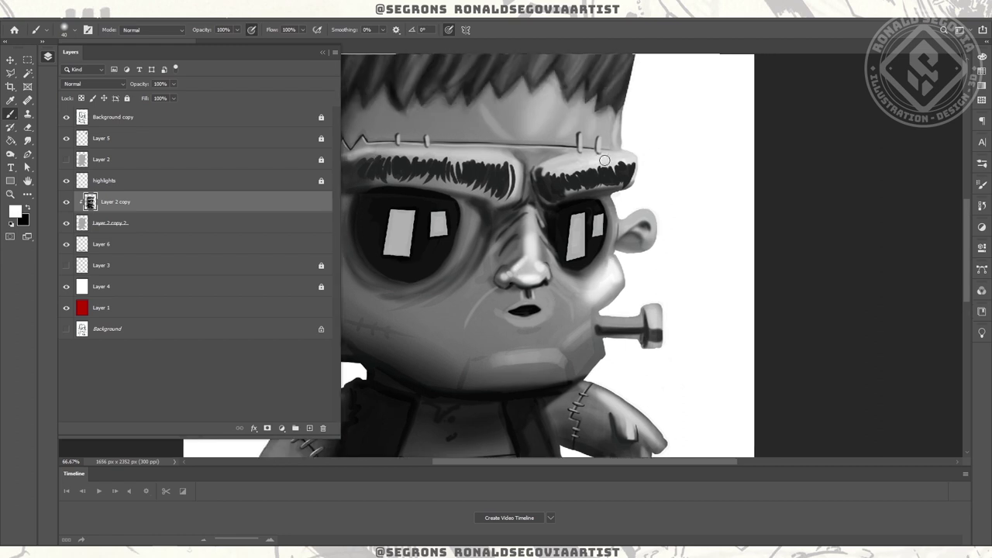
scroll(615, 160, right, 2)
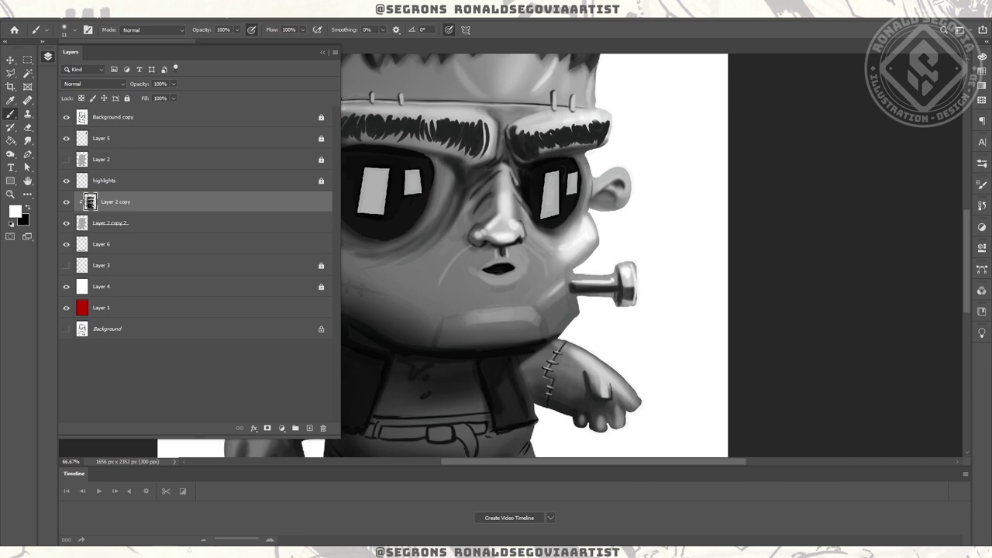
drag(631, 285, 720, 250)
click(666, 250)
alt+click(663, 279)
- Zoom out to the whole character, zoom back in on the eyes, and sample a light skin tone
key(z)
alt+click(697, 302)
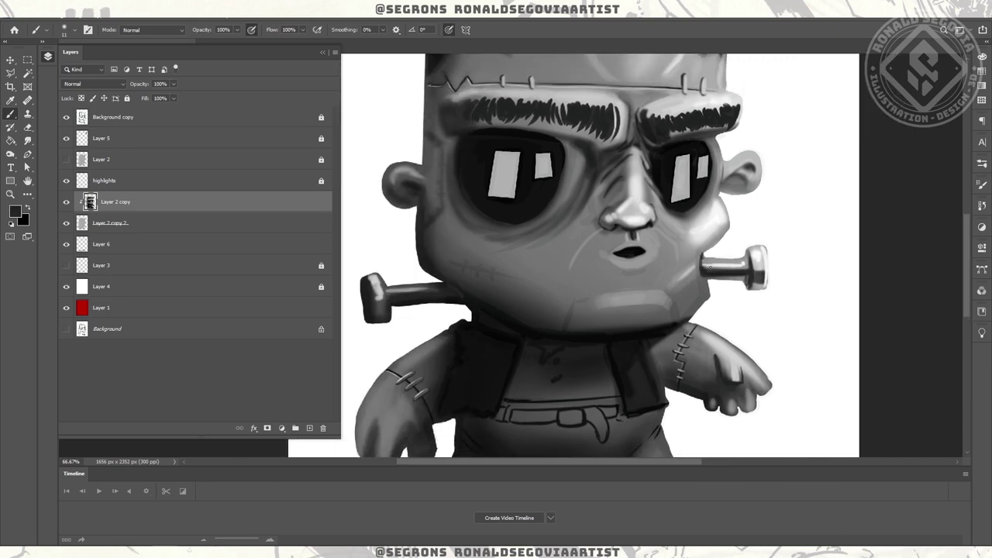
alt+click(681, 283)
alt+click(668, 263)
click(554, 239)
click(554, 239)
click(554, 239)
key(b)
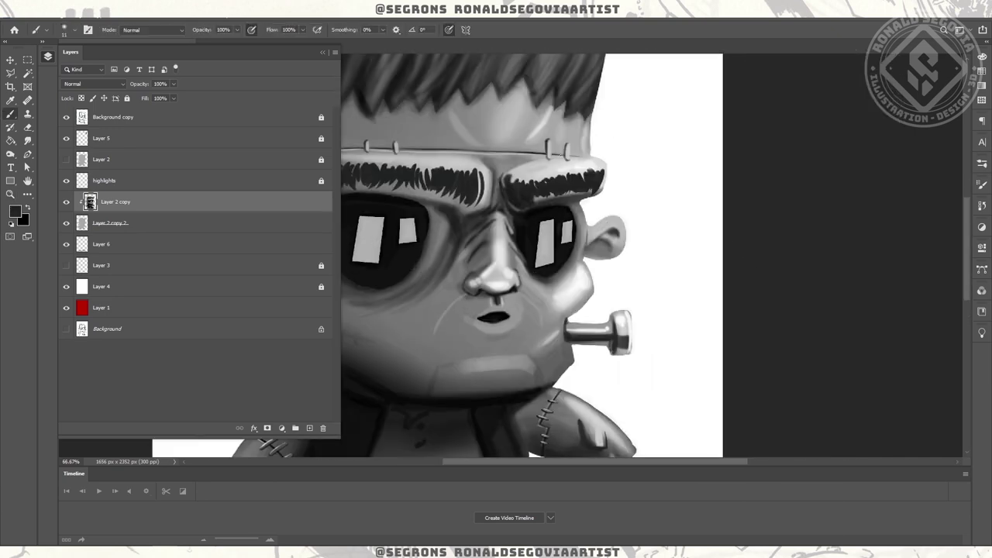
alt+click(577, 308)
scroll(553, 175, down, 2)
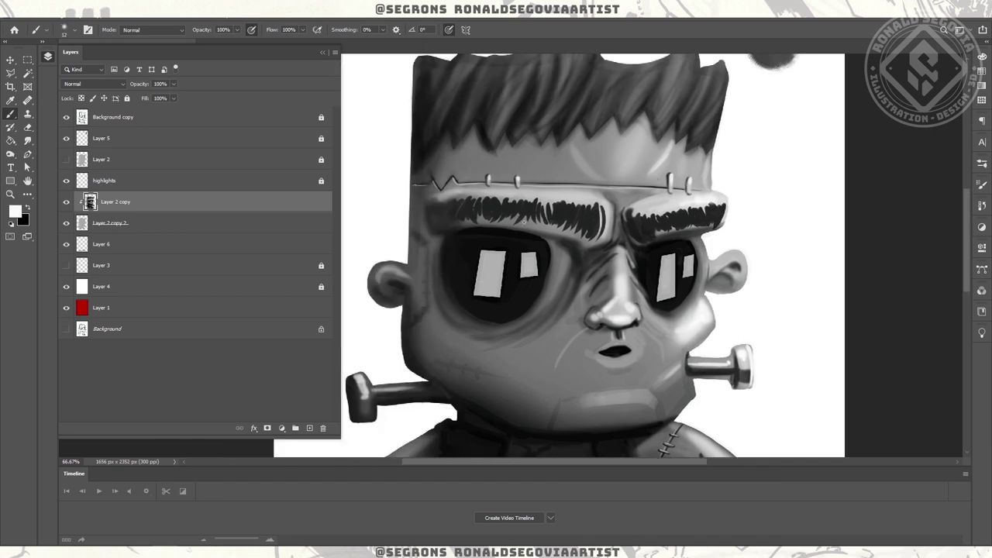
scroll(511, 232, down, 2)
scroll(478, 298, up, 3)
- Brush dark stitch marks on the cheek and along the head's left edge
alt+click(501, 303)
drag(498, 309, 496, 318)
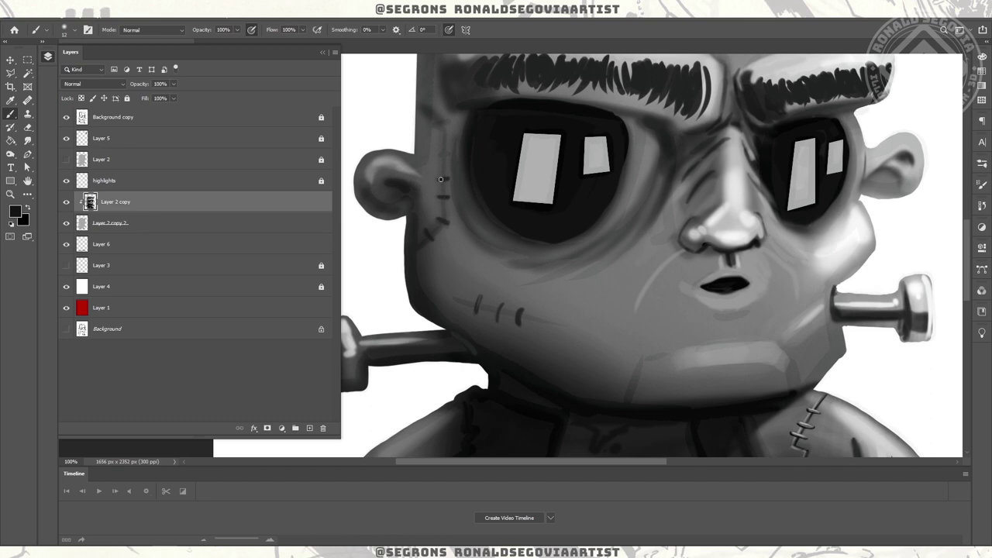
drag(501, 303, 523, 228)
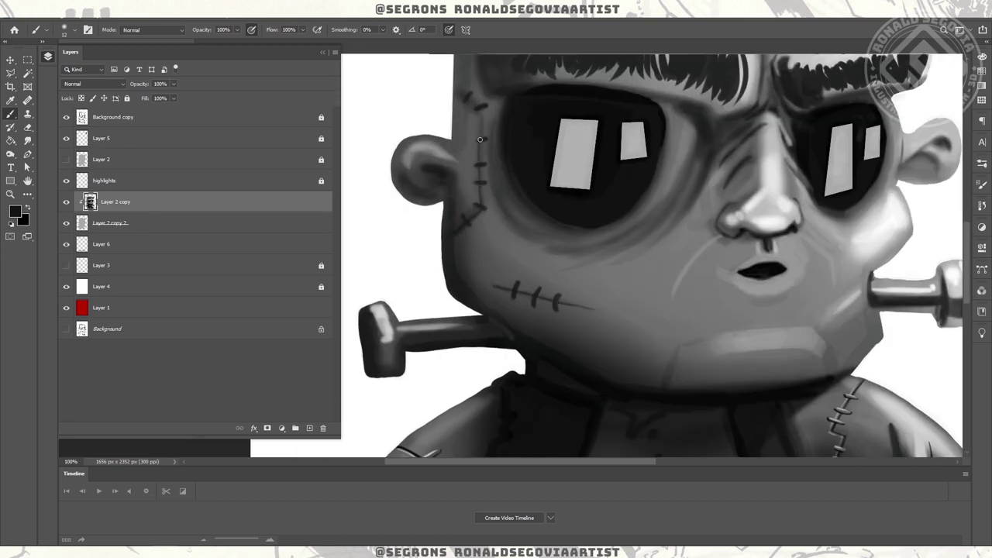
drag(479, 139, 493, 271)
key(bracketright)
key(bracketright)
drag(484, 136, 474, 201)
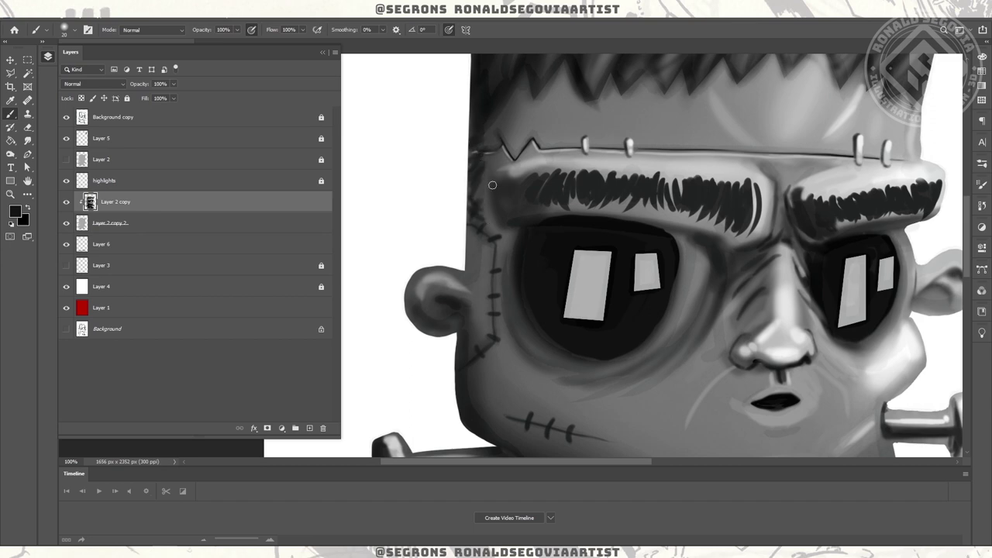
scroll(510, 280, down, 3)
scroll(624, 234, up, 2)
- Sample the light skin tone and hide the Layers panel to free canvas space
alt+click(623, 234)
click(260, 8)
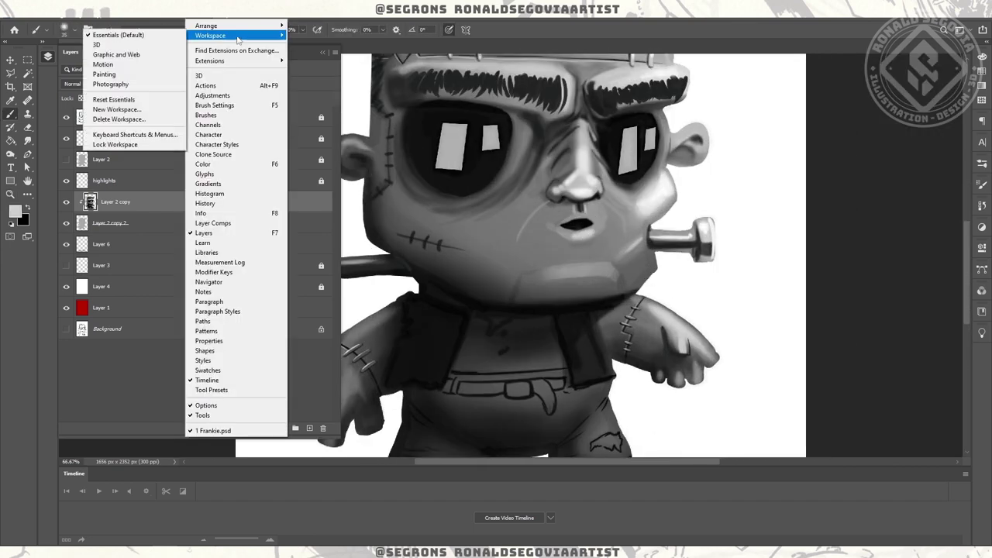
click(241, 38)
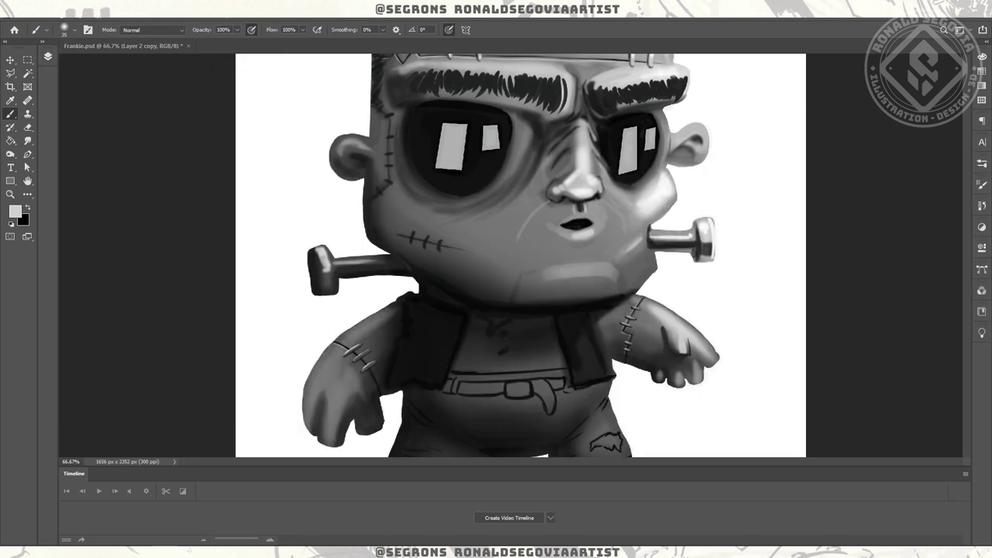
key(z)
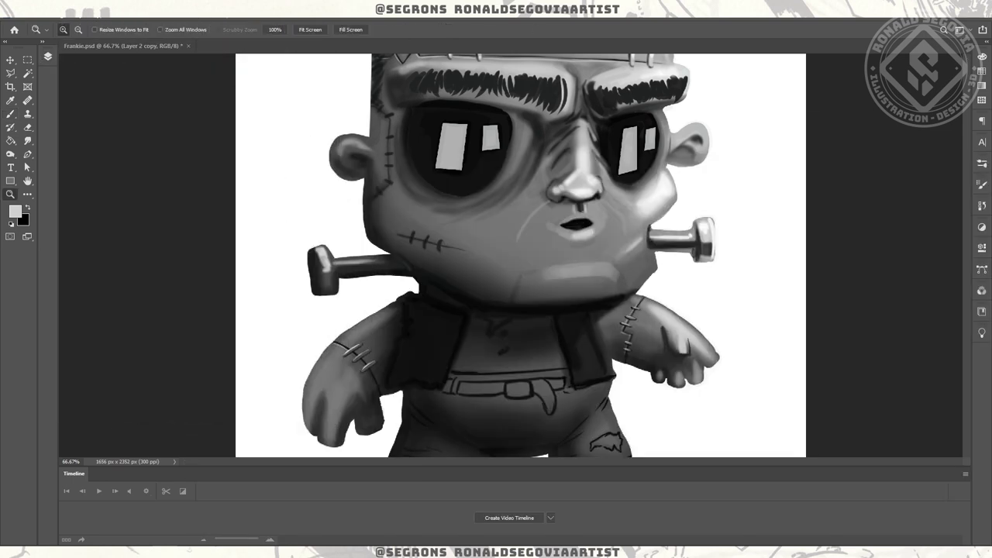
key(b)
- Paint and blend light grey across the left cheek below the left lens
key(bracketright)
key(bracketright)
key(bracketright)
key(bracketright)
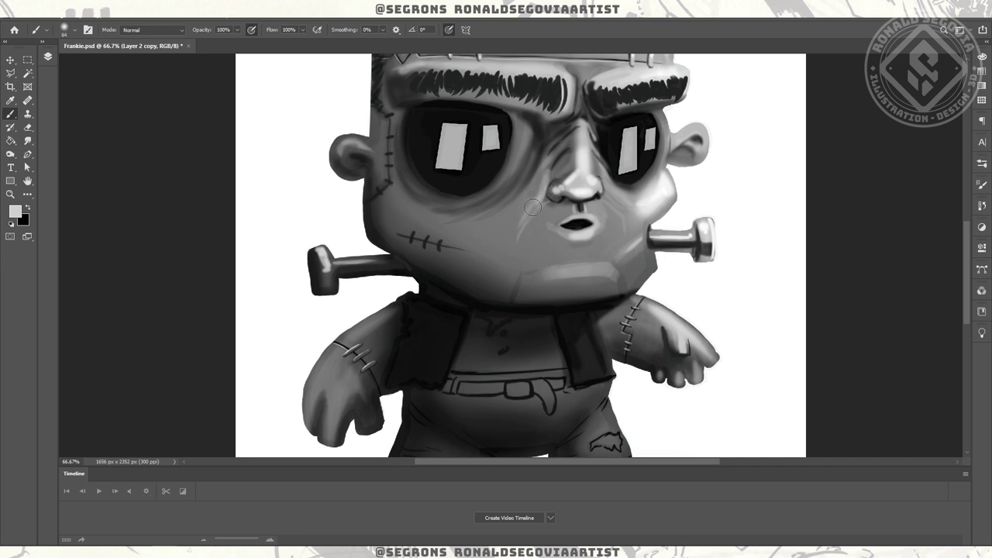
alt+click(635, 146)
key(bracketleft)
key(bracketleft)
key(bracketleft)
alt+click(620, 203)
key(bracketright)
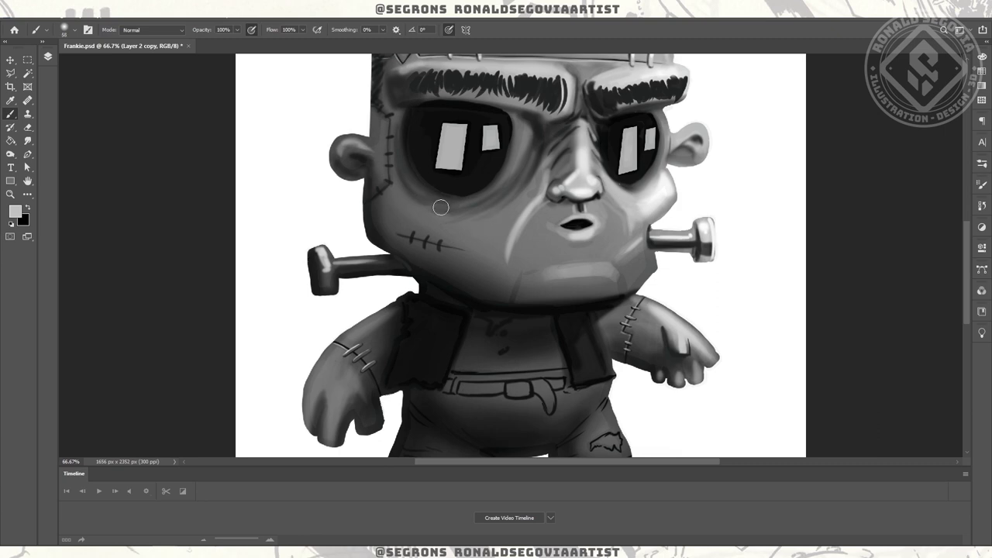
drag(423, 208, 522, 203)
key(bracketright)
key(bracketright)
key(bracketright)
key(bracketright)
key(bracketright)
drag(411, 193, 509, 225)
key(bracketleft)
key(bracketleft)
key(bracketleft)
key(bracketleft)
key(bracketleft)
key(bracketleft)
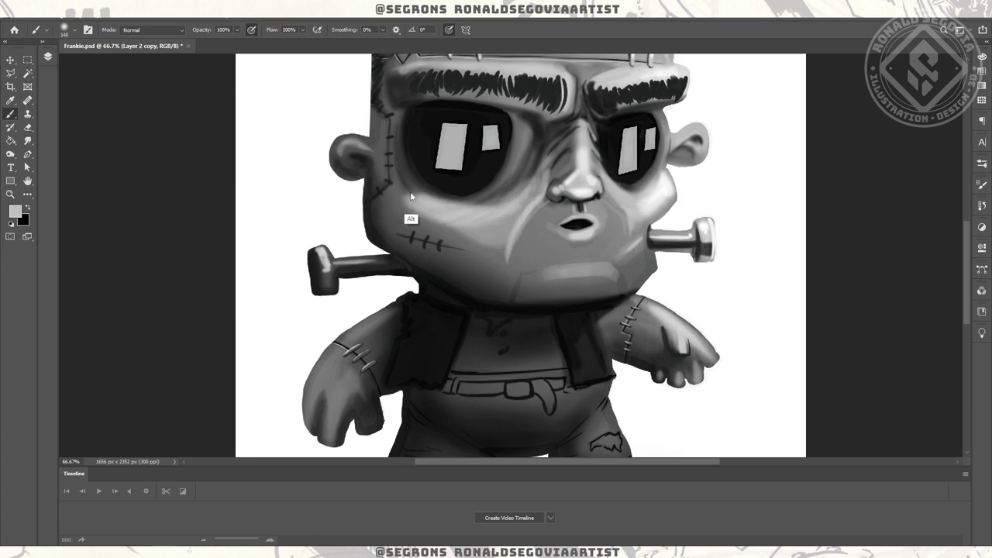
- Lighten the cheek and jaw around the mouth with a larger soft brush at 50% view
key(ctrl+0)
key(ctrl+plus)
key(bracketright)
key(bracketright)
key(bracketright)
key(bracketright)
mouse_move(437, 285)
mouse_down()
mouse_move(462, 277)
mouse_move(453, 266)
mouse_move(505, 208)
mouse_move(544, 287)
mouse_up()
key(bracketleft)
key(bracketleft)
key(bracketleft)
key(bracketleft)
key(bracketleft)
key(bracketleft)
key(bracketleft)
key(bracketleft)
key(bracketleft)
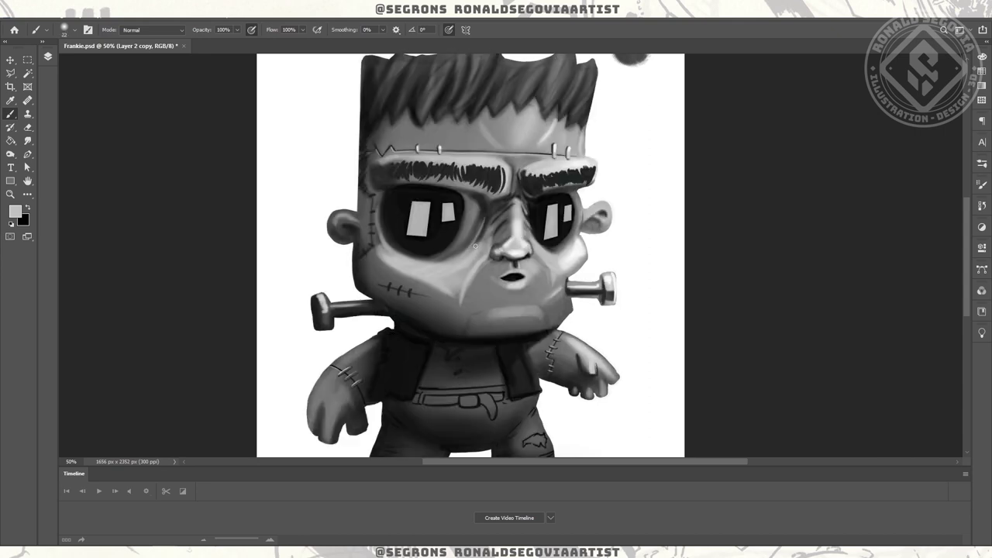
- Zoom out to check the whole figure, zoom to 100% on the face, then back out
key(z)
key(ctrl+minus)
key(ctrl+1)
key(b)
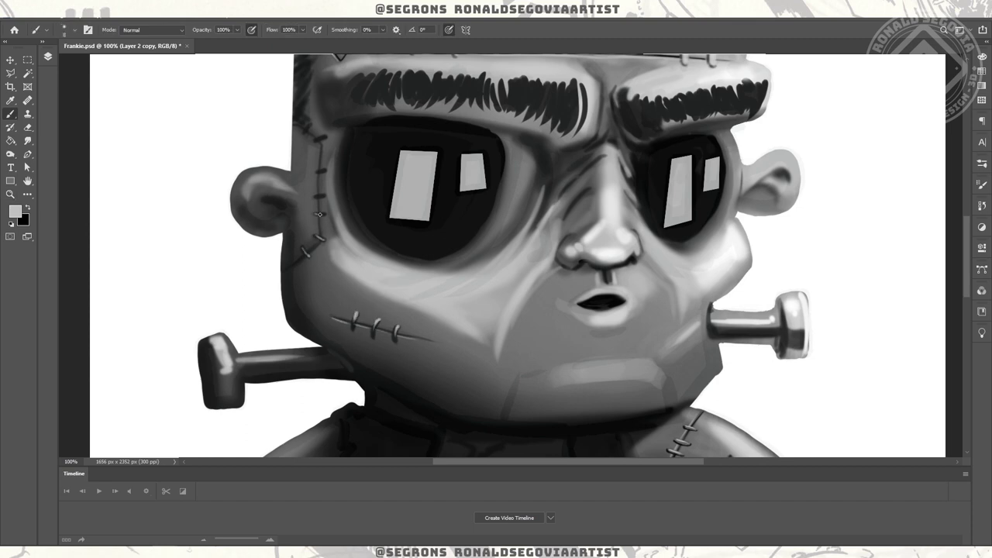
key(z)
key(ctrl+minus)
key(ctrl+minus)
key(ctrl+minus)
key(ctrl+minus)
key(ctrl+minus)
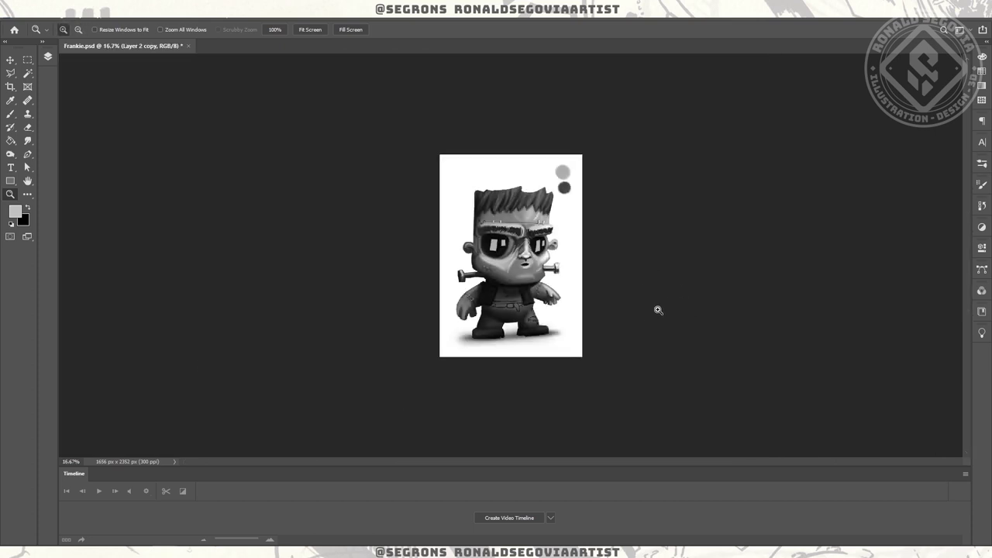
- Brush light highlight strands across the hair, from the right side to the left edge
drag(467, 207, 517, 231)
key(b)
key(ctrl+minus)
key(ctrl+minus)
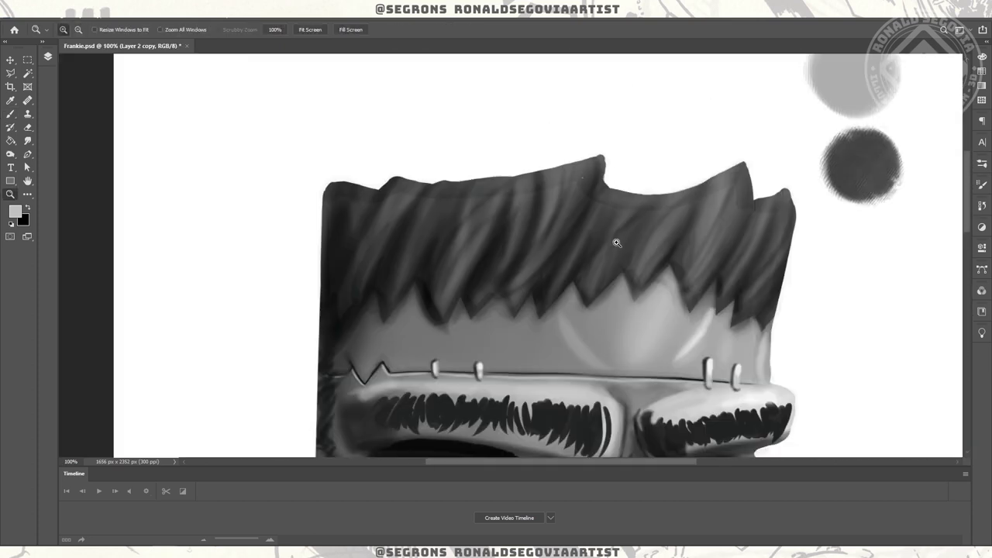
mouse_move(697, 279)
mouse_down()
mouse_move(736, 162)
mouse_move(753, 239)
mouse_move(725, 270)
mouse_move(736, 302)
mouse_up()
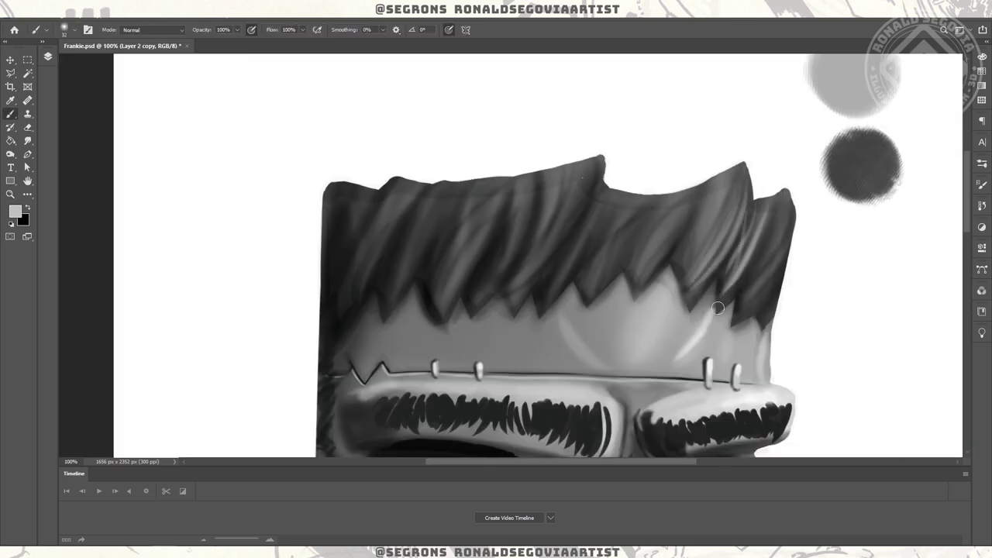
drag(782, 193, 755, 293)
drag(701, 174, 631, 263)
drag(681, 203, 596, 264)
drag(643, 193, 602, 285)
mouse_move(565, 164)
mouse_down()
mouse_move(546, 294)
mouse_move(534, 263)
mouse_up()
mouse_move(534, 176)
mouse_down()
mouse_move(498, 267)
mouse_move(469, 267)
mouse_up()
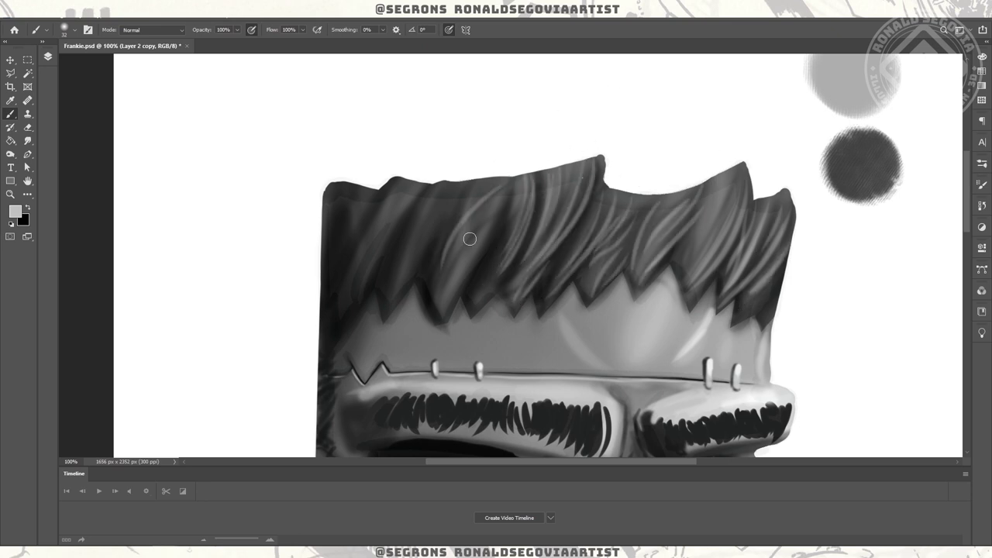
drag(496, 186, 453, 275)
drag(442, 193, 411, 302)
drag(418, 209, 391, 302)
drag(400, 172, 361, 291)
drag(411, 189, 368, 306)
drag(349, 190, 333, 313)
drag(716, 172, 690, 248)
- Switch to black, deepen the left hair with dark strokes, and hide the Timeline panel
click(28, 207)
drag(409, 180, 372, 252)
drag(419, 203, 353, 281)
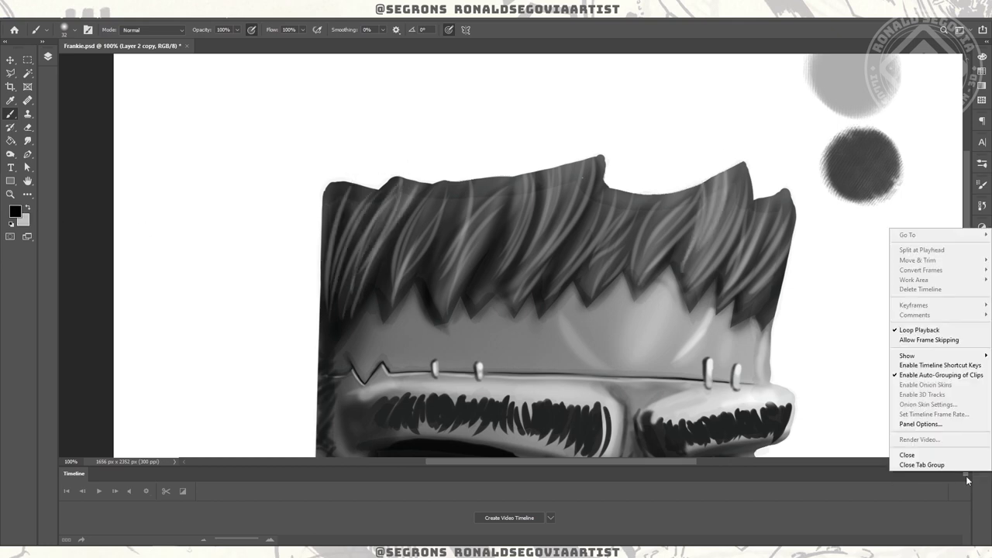
scroll(919, 423, right, 2)
scroll(620, 348, down, 3)
alt+right_click(279, 252)
alt+right_click(353, 190)
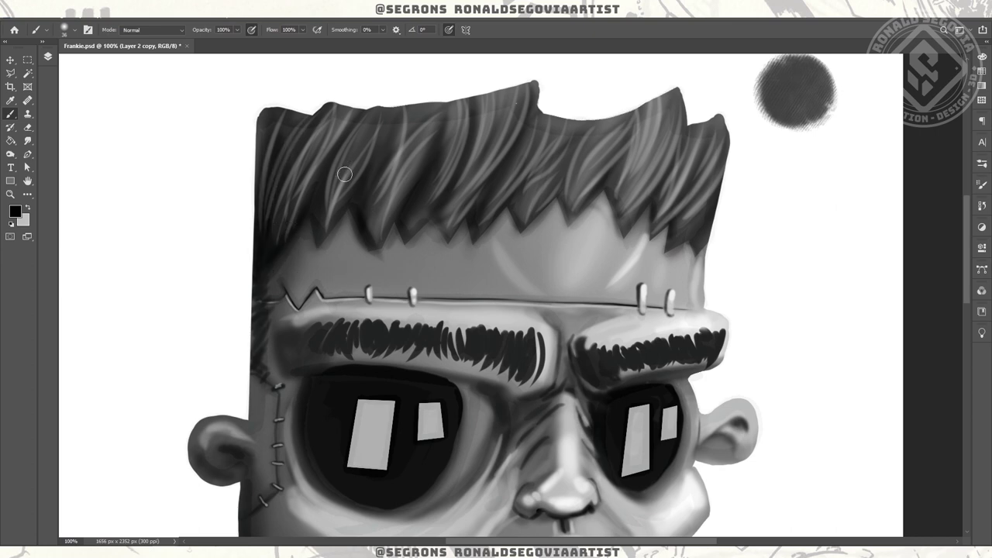
- Paint fine dark strands across the top and right side of the hair
drag(416, 139, 372, 236)
mouse_move(450, 101)
mouse_down()
mouse_move(394, 219)
mouse_move(414, 229)
mouse_up()
mouse_move(496, 93)
mouse_down()
mouse_move(449, 213)
mouse_move(465, 190)
mouse_up()
mouse_move(541, 110)
mouse_down()
mouse_move(490, 207)
mouse_move(525, 186)
mouse_up()
drag(593, 121, 526, 220)
drag(578, 151, 525, 220)
drag(609, 114, 566, 203)
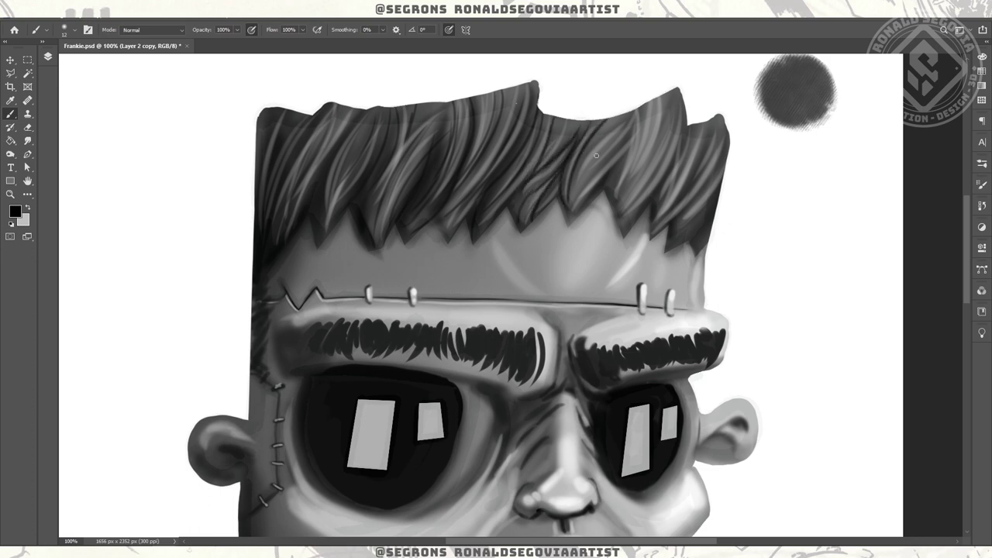
mouse_move(629, 115)
mouse_down()
mouse_move(582, 195)
mouse_move(609, 194)
mouse_up()
drag(674, 90, 640, 185)
drag(676, 120, 629, 226)
drag(643, 164, 615, 223)
drag(674, 153, 656, 211)
drag(702, 131, 673, 206)
drag(670, 206, 652, 238)
drag(724, 169, 671, 249)
drag(728, 135, 720, 170)
mouse_move(716, 116)
mouse_down()
mouse_move(696, 169)
mouse_move(678, 179)
mouse_up()
drag(448, 102, 376, 203)
key(ctrl+minus)
key(ctrl+minus)
key(ctrl+minus)
key(ctrl+minus)
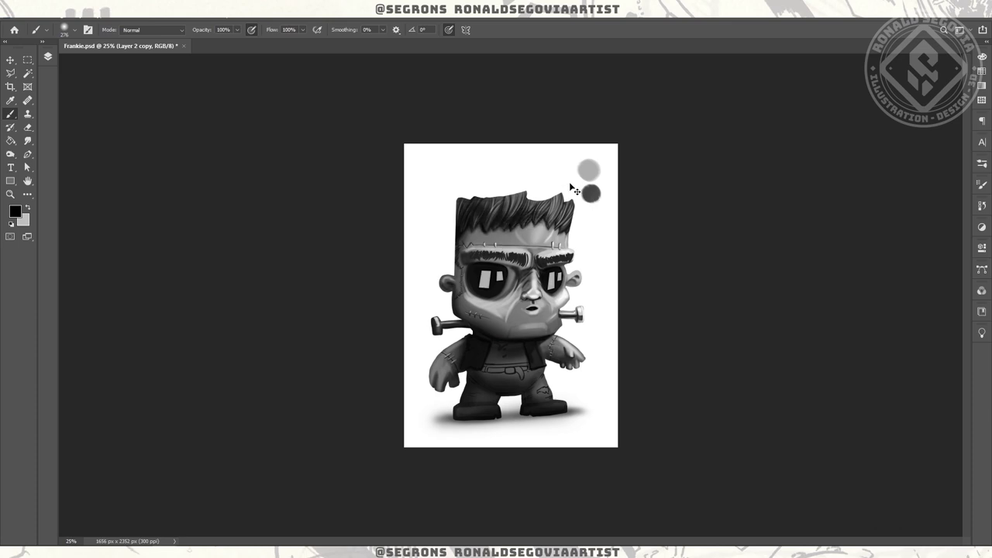
- Zoom in on the face and brighten the nose and the cheek beside it
key(z)
key(ctrl+minus)
key(ctrl+minus)
key(ctrl+minus)
key(ctrl+plus)
key(ctrl+plus)
key(ctrl+plus)
key(ctrl+plus)
key(ctrl+plus)
key(ctrl+plus)
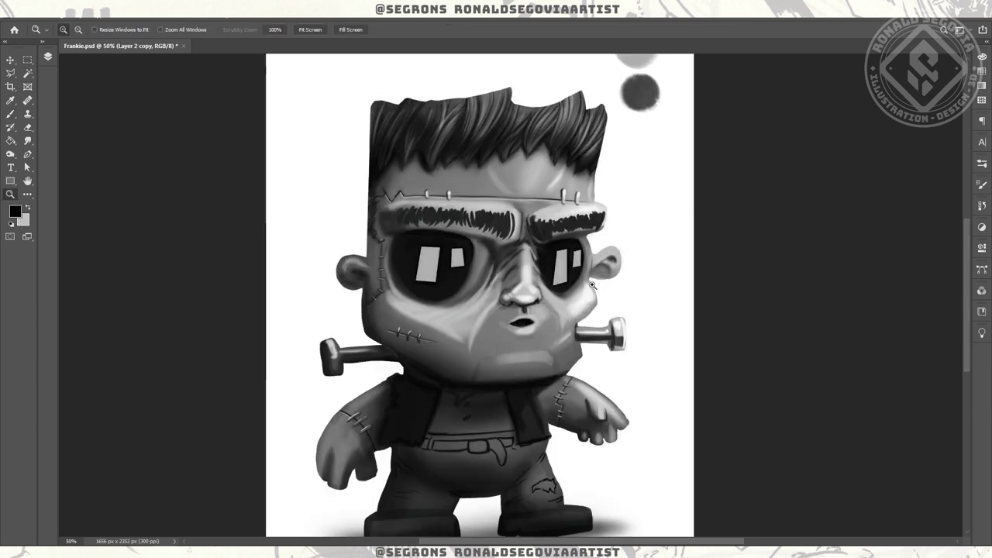
click(49, 57)
click(323, 52)
key(ctrl+minus)
key(ctrl+minus)
key(ctrl+minus)
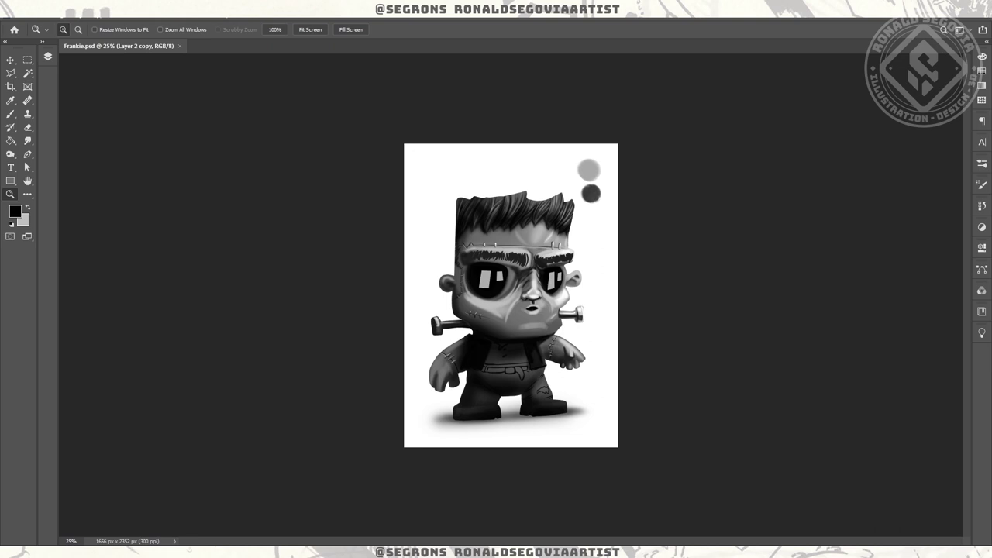
click(541, 252)
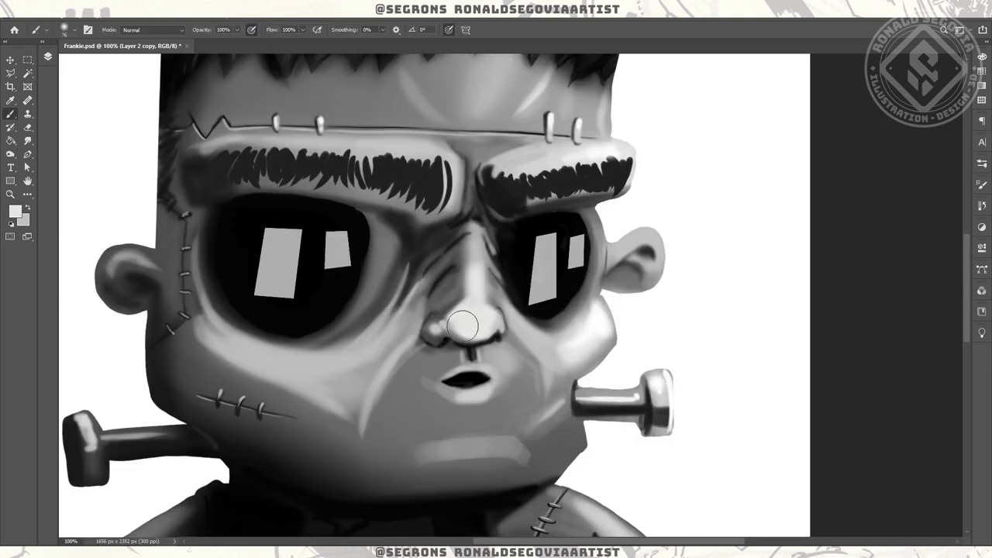
mouse_move(462, 326)
mouse_down()
mouse_move(504, 288)
mouse_move(500, 279)
mouse_up()
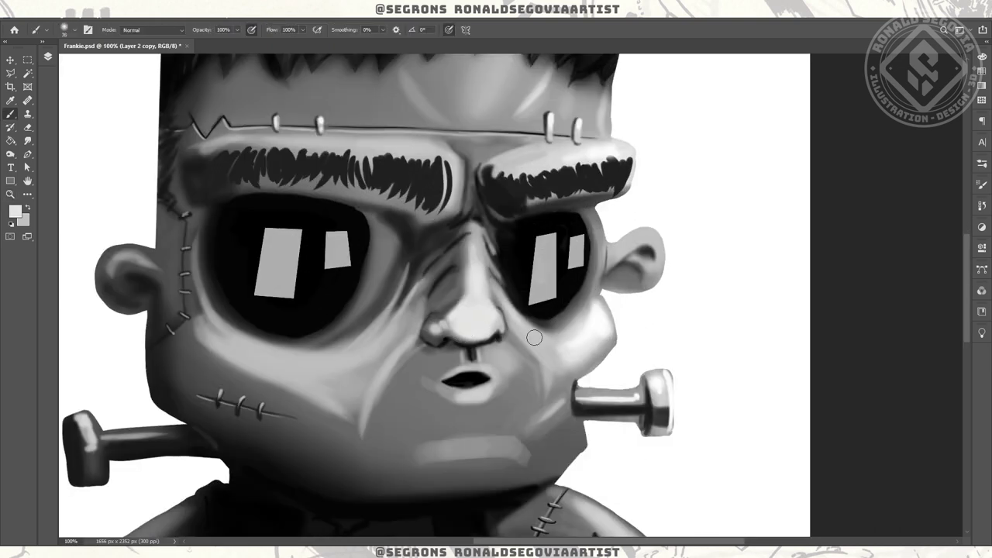
drag(547, 348, 512, 287)
- Switch to black and shade the rims around both eyes
key(d)
mouse_move(240, 143)
mouse_down()
mouse_move(348, 148)
mouse_move(384, 166)
mouse_move(344, 260)
mouse_up()
mouse_move(172, 202)
mouse_down()
mouse_move(221, 271)
mouse_move(295, 288)
mouse_up()
drag(229, 283, 294, 289)
mouse_move(360, 245)
mouse_down()
mouse_move(321, 287)
mouse_move(256, 298)
mouse_up()
drag(166, 228, 222, 281)
drag(178, 249, 295, 295)
drag(542, 255, 502, 298)
mouse_move(552, 232)
mouse_down()
mouse_move(511, 263)
mouse_move(546, 247)
mouse_up()
drag(172, 201, 209, 269)
drag(169, 182, 173, 147)
mouse_move(515, 141)
mouse_down()
mouse_move(564, 146)
mouse_move(561, 214)
mouse_up()
drag(563, 155, 556, 230)
drag(328, 151, 328, 252)
- Sample a shading tone from the canvas and darken the left and right lens rims
key(alt)
alt+click(324, 179)
drag(332, 153, 329, 260)
drag(546, 161, 535, 256)
drag(528, 176, 542, 248)
key(z)
alt+click(614, 282)
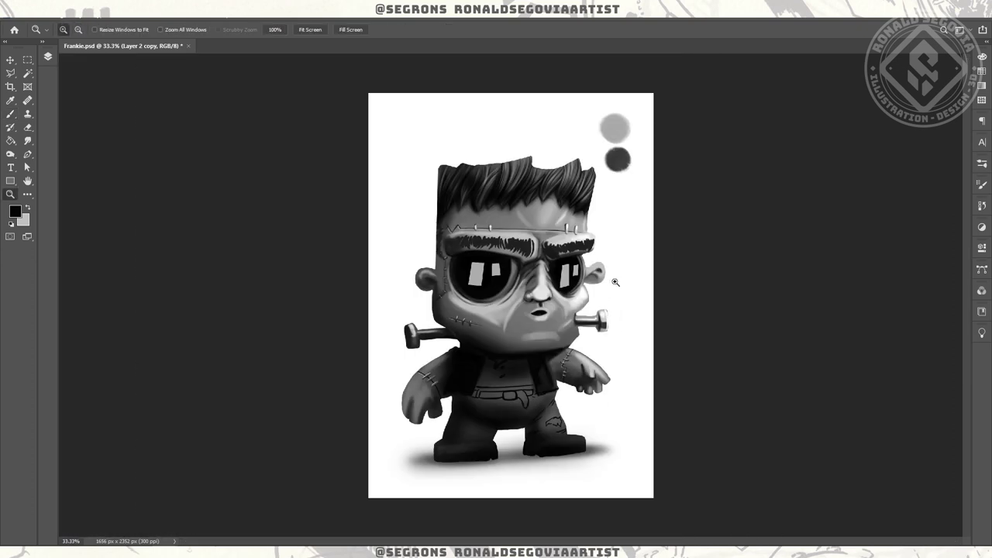
click(615, 282)
- With a small brush, paint a light jaw-line highlight and dark shading under the chin
key(b)
right_click(295, 329)
key(Escape)
alt+click(279, 314)
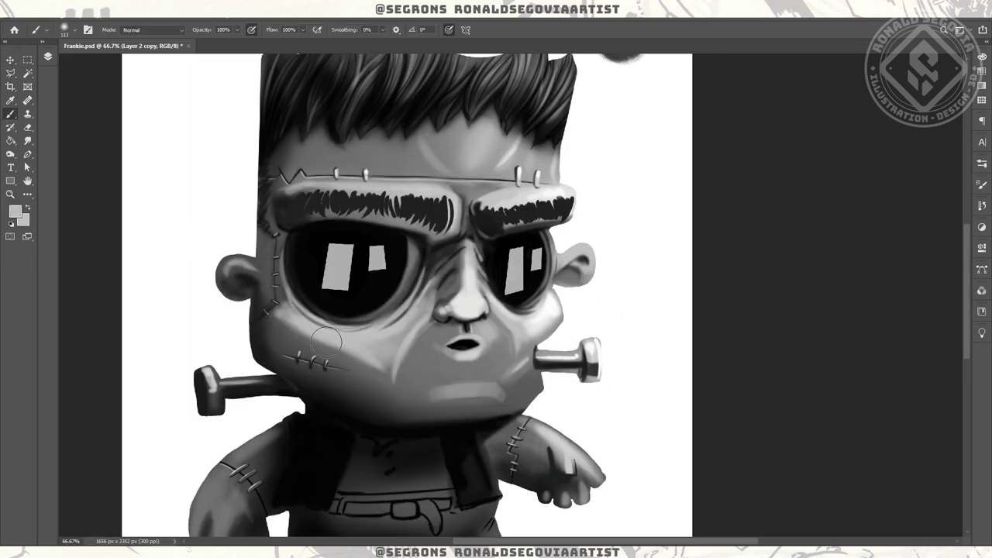
alt+drag(462, 227, 471, 202)
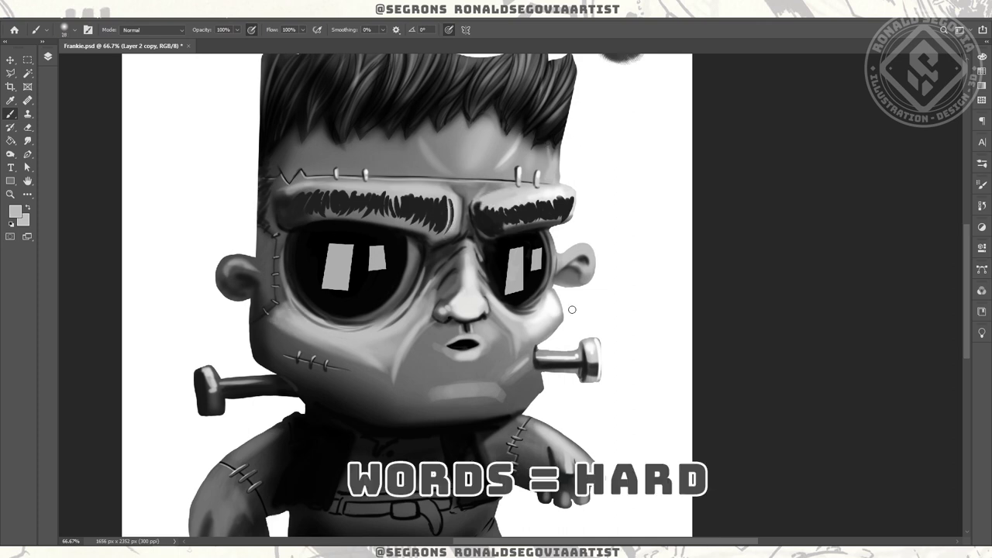
drag(468, 390, 415, 411)
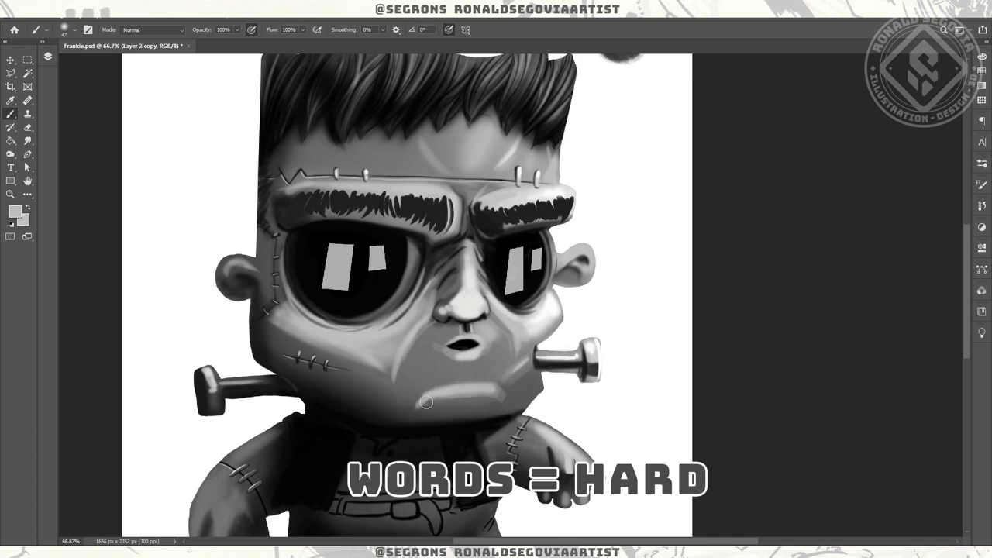
alt+click(502, 399)
key(])
key(])
key(])
key(])
mouse_move(511, 391)
mouse_down()
mouse_move(465, 418)
mouse_move(504, 413)
mouse_up()
drag(475, 366, 455, 366)
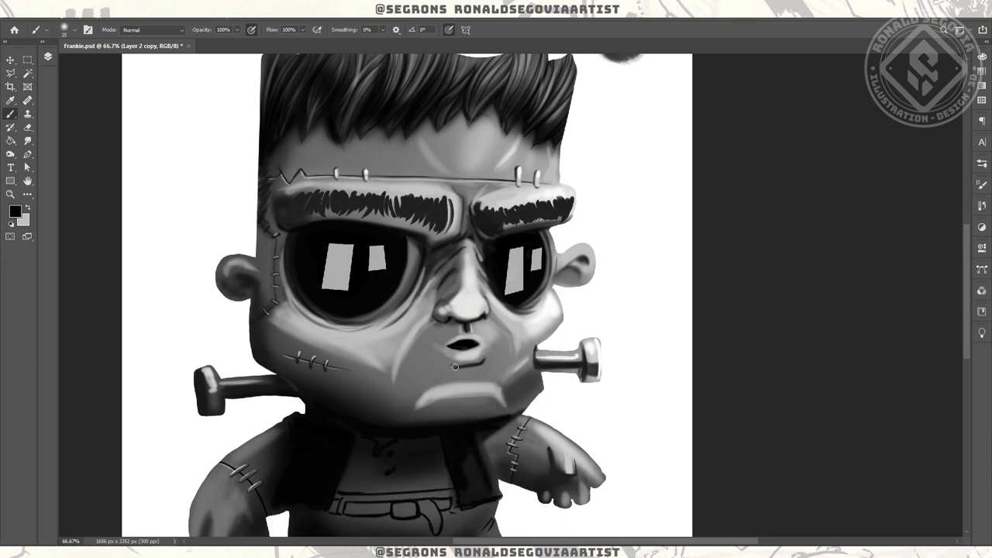
key(ctrl+plus)
key(ctrl+plus)
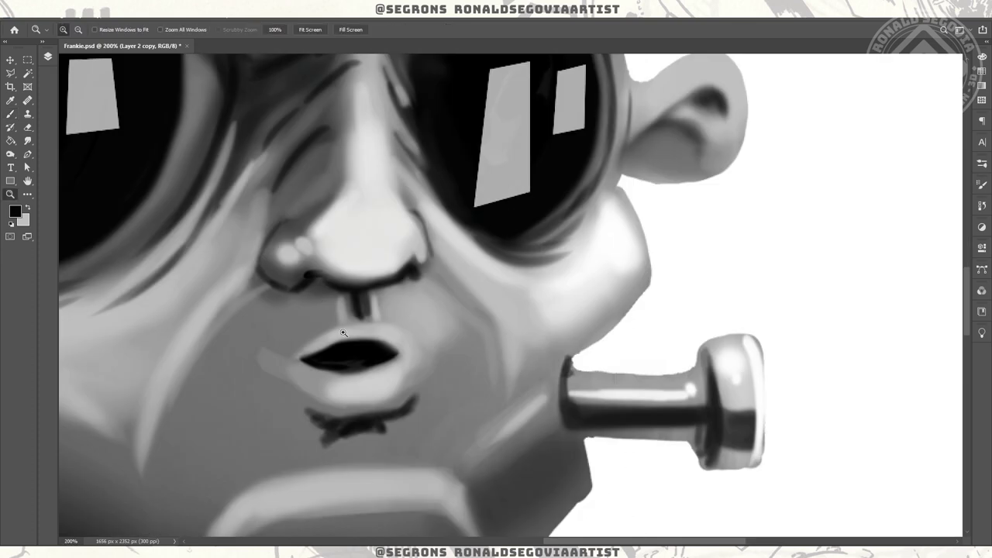
- Sample a face grey and repaint the upper lip and mouth with a dark touch
alt+click(378, 333)
key(bracketleft)
key(bracketleft)
mouse_move(378, 333)
mouse_down()
mouse_move(410, 348)
mouse_move(391, 350)
mouse_move(411, 336)
mouse_up()
alt+click(352, 358)
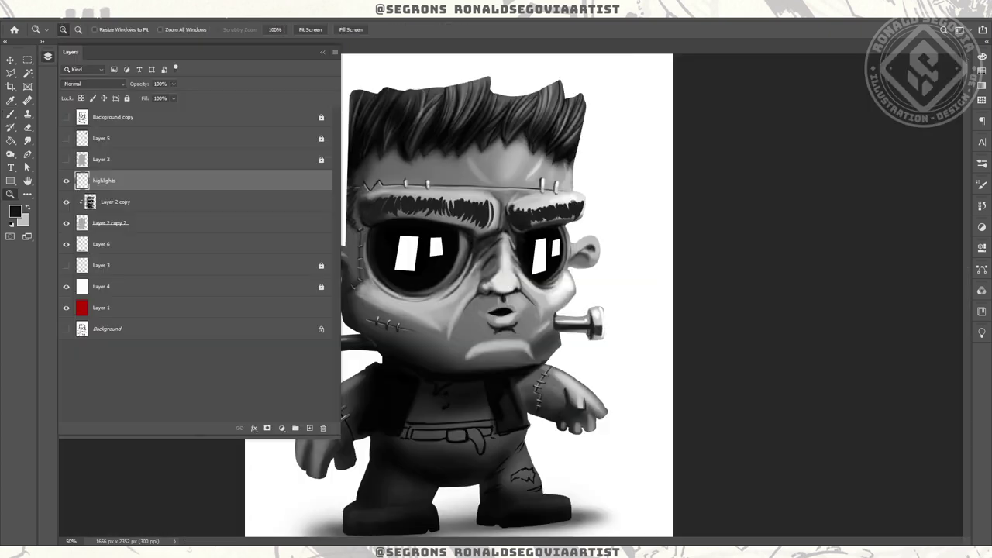
- On Layer 2 copy, paint a light zigzag torn edge beside the arm stitches
click(116, 202)
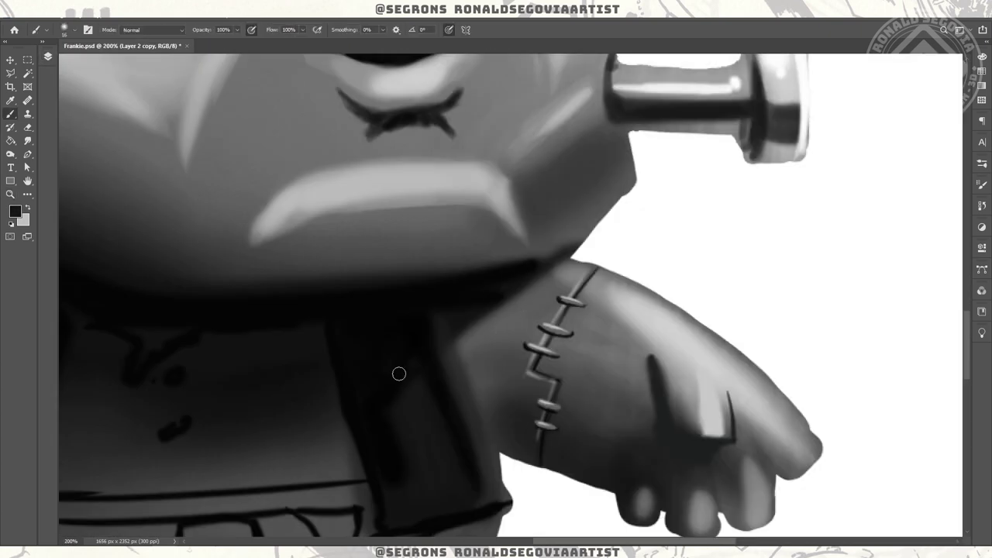
alt+click(491, 326)
mouse_move(516, 300)
mouse_down()
mouse_move(474, 364)
mouse_move(476, 387)
mouse_up()
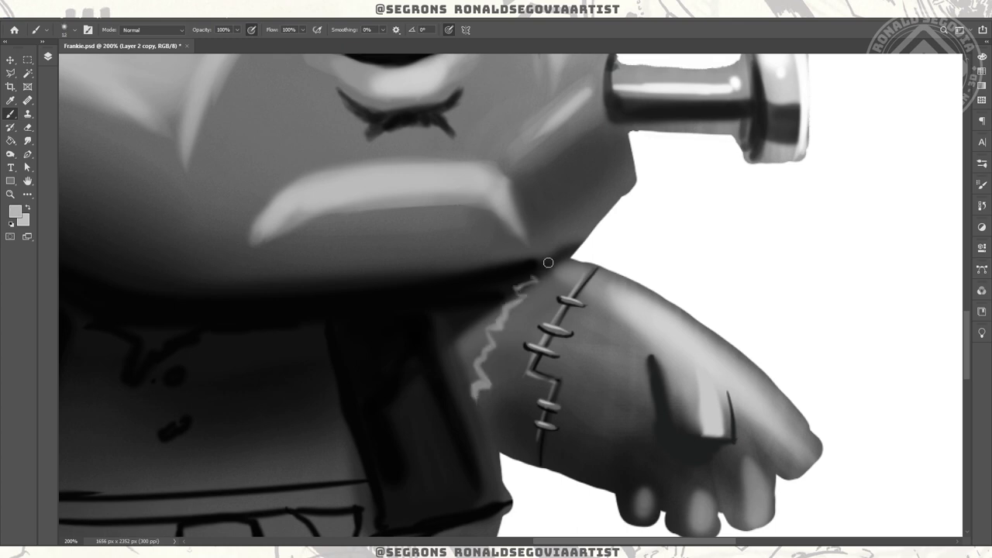
drag(481, 397, 477, 395)
- Zoom in on the neck and paint a dark stroke along its edge with a light dab
key(h)
drag(511, 309, 343, 284)
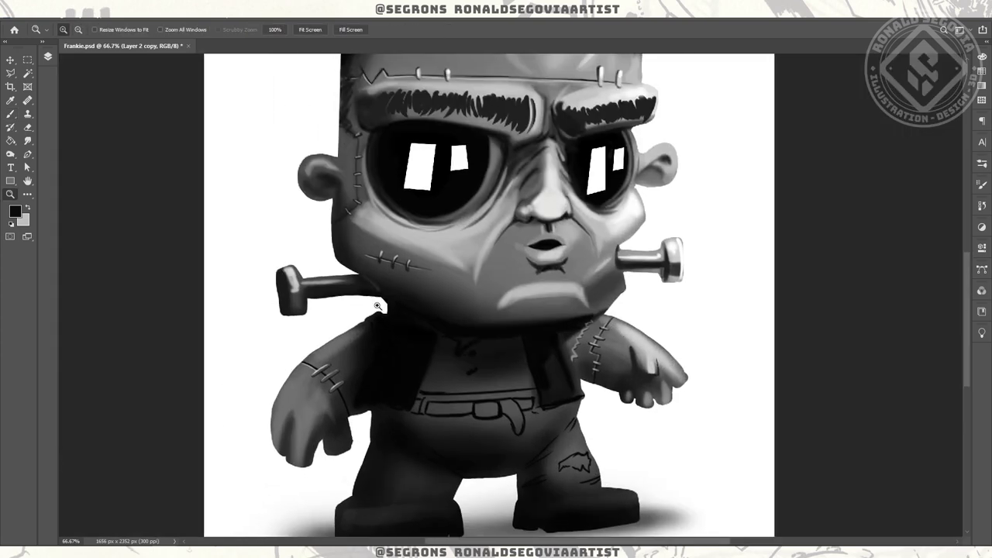
key(F7)
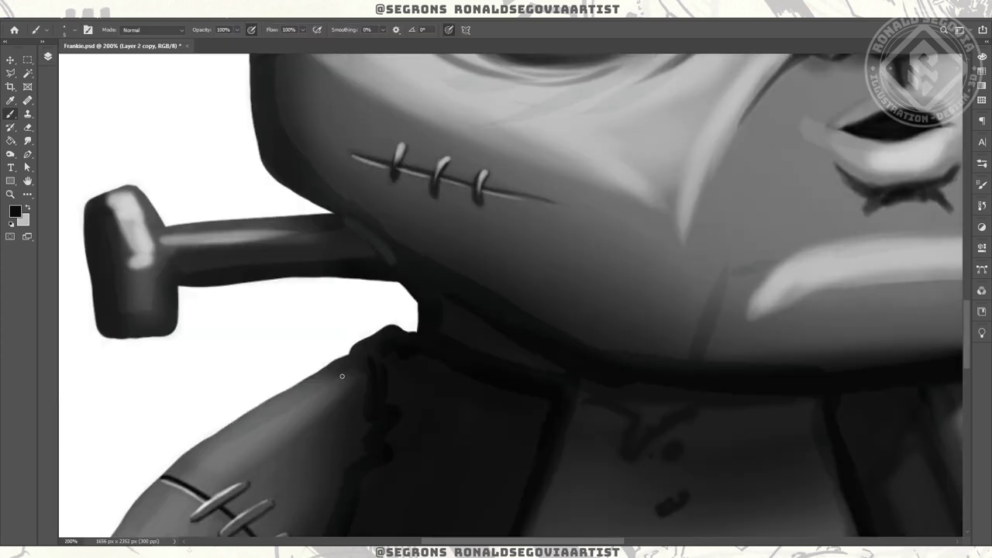
right_click(344, 375)
mouse_move(344, 373)
mouse_down()
mouse_move(342, 403)
mouse_move(342, 371)
mouse_up()
key(Escape)
alt+click(288, 335)
- Sample a light grey near the nose and brighten the nose bridge
key(h)
drag(410, 380, 549, 272)
key(alt)
alt+click(476, 243)
mouse_move(475, 243)
mouse_down()
mouse_move(430, 246)
mouse_move(448, 279)
mouse_move(455, 222)
mouse_up()
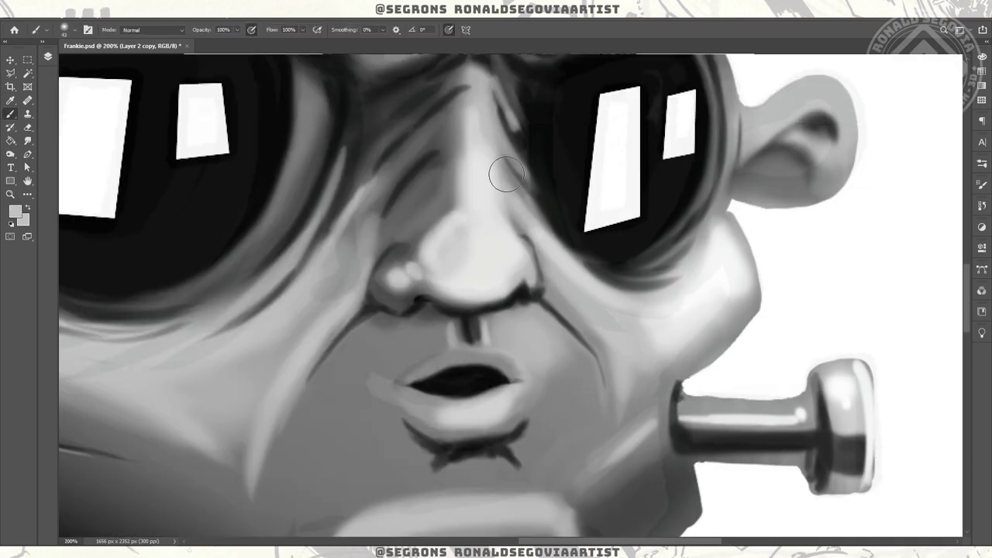
scroll(459, 232, up, 3)
mouse_move(456, 257)
mouse_down()
mouse_move(492, 242)
mouse_move(483, 266)
mouse_up()
mouse_move(415, 241)
mouse_down()
mouse_move(445, 194)
mouse_move(453, 151)
mouse_up()
- Sample a darker tone and repaint the nose tip and nostrils
key(h)
drag(453, 152, 496, 220)
alt+click(375, 322)
mouse_move(431, 358)
mouse_down()
mouse_move(470, 356)
mouse_move(392, 361)
mouse_move(495, 357)
mouse_move(491, 365)
mouse_move(445, 287)
mouse_up()
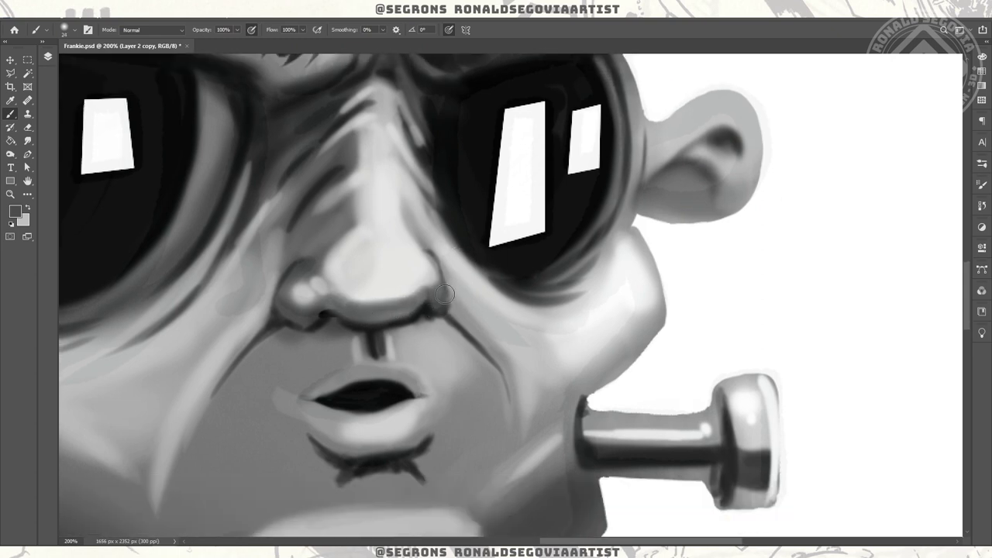
key(ctrl+0)
scroll(565, 277, up, 4)
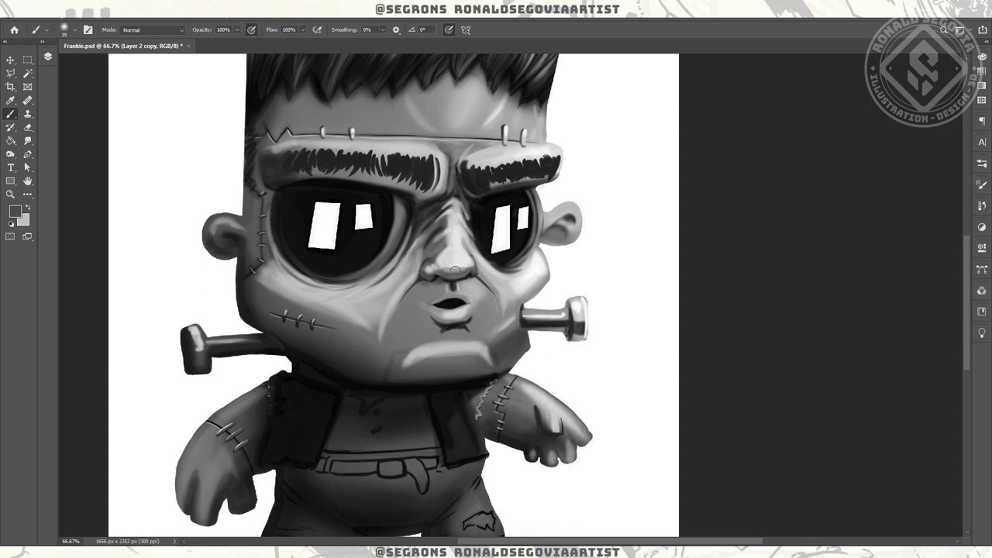
- Paint short dark wrinkle lines across the upper and lower lips
scroll(457, 301, up, 4)
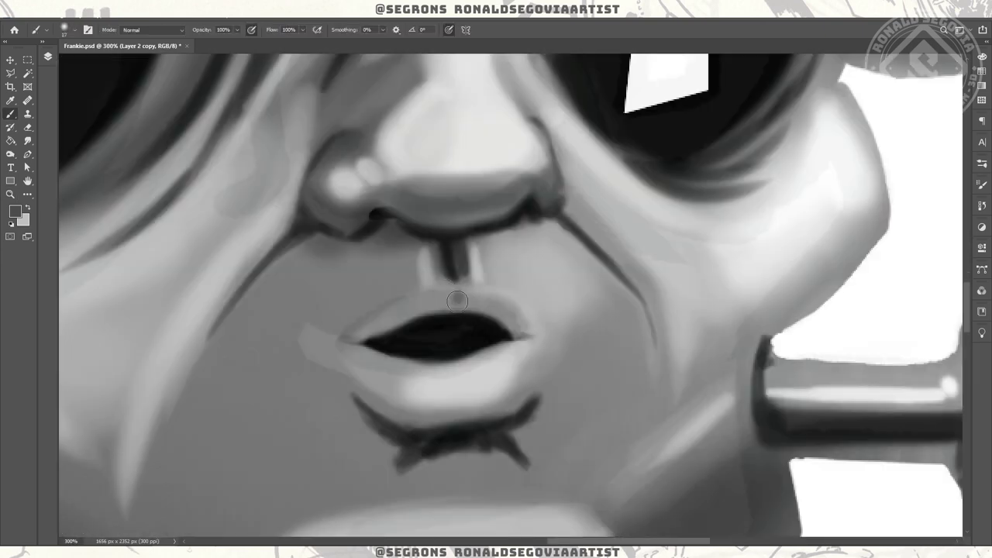
mouse_move(455, 312)
mouse_down()
mouse_move(488, 299)
mouse_move(431, 294)
mouse_up()
drag(496, 313, 505, 301)
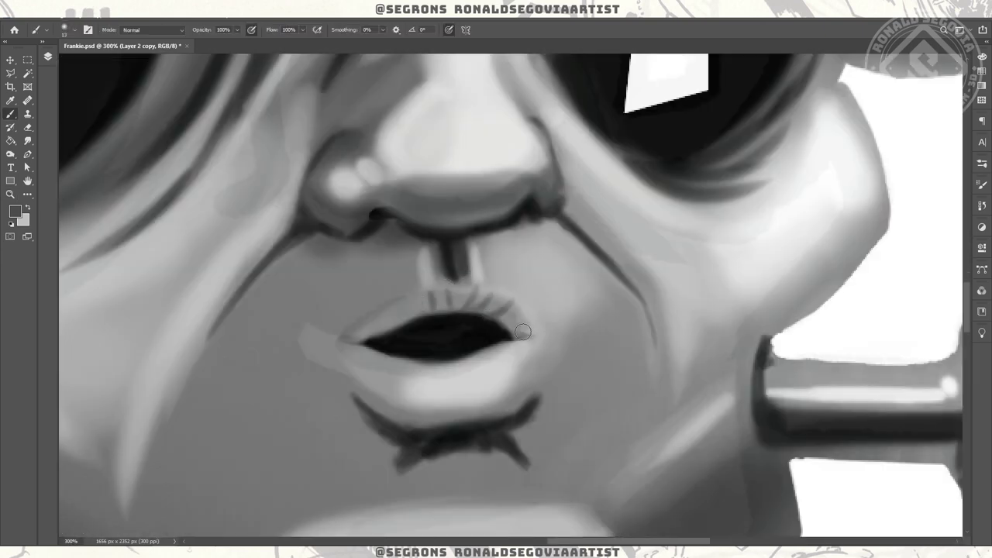
drag(494, 350, 499, 369)
drag(508, 349, 517, 365)
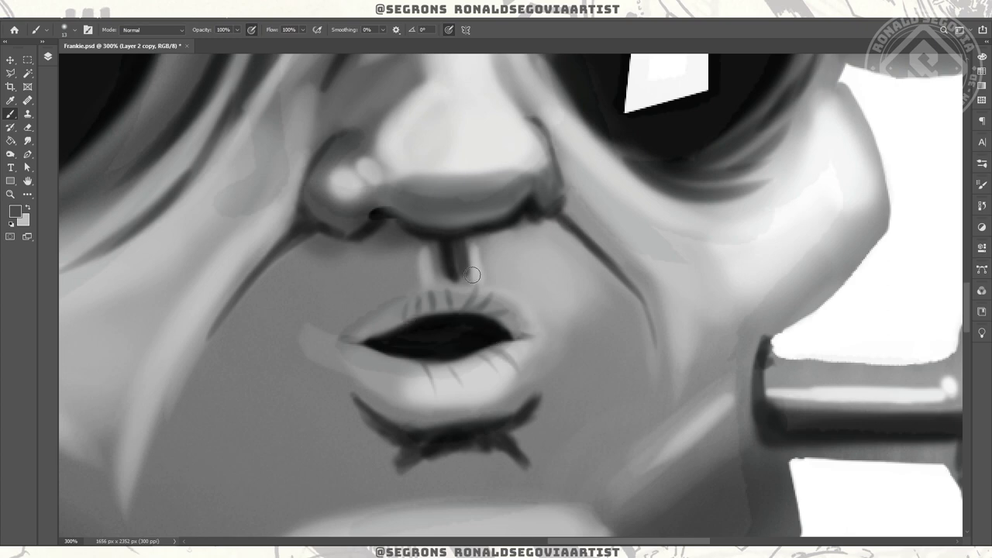
drag(392, 364, 403, 396)
- Add a row of dark dabs along the lower lip's edge, then fit the view to screen
drag(369, 353, 377, 368)
drag(511, 341, 523, 356)
drag(434, 407, 474, 409)
drag(403, 407, 422, 409)
drag(484, 403, 517, 395)
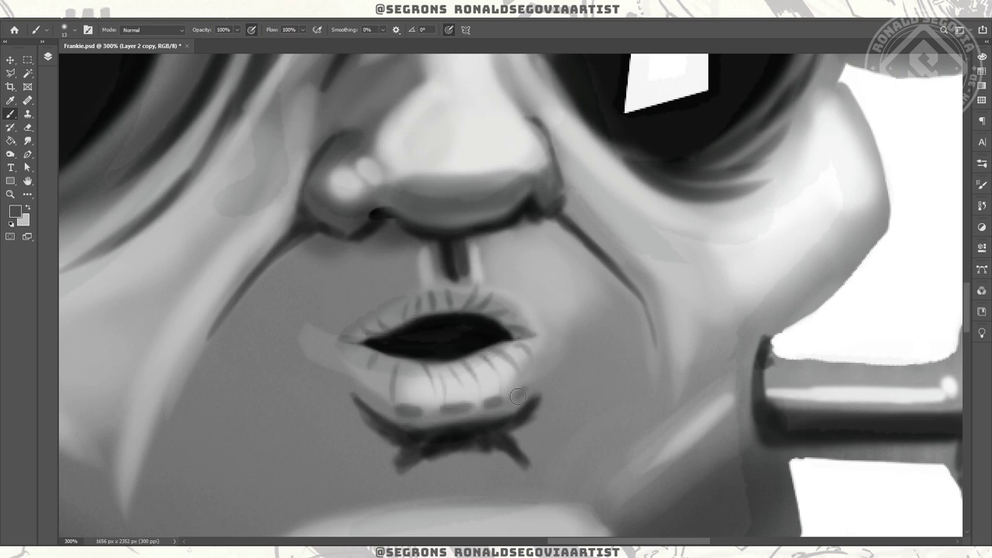
key(z)
key(ctrl+0)
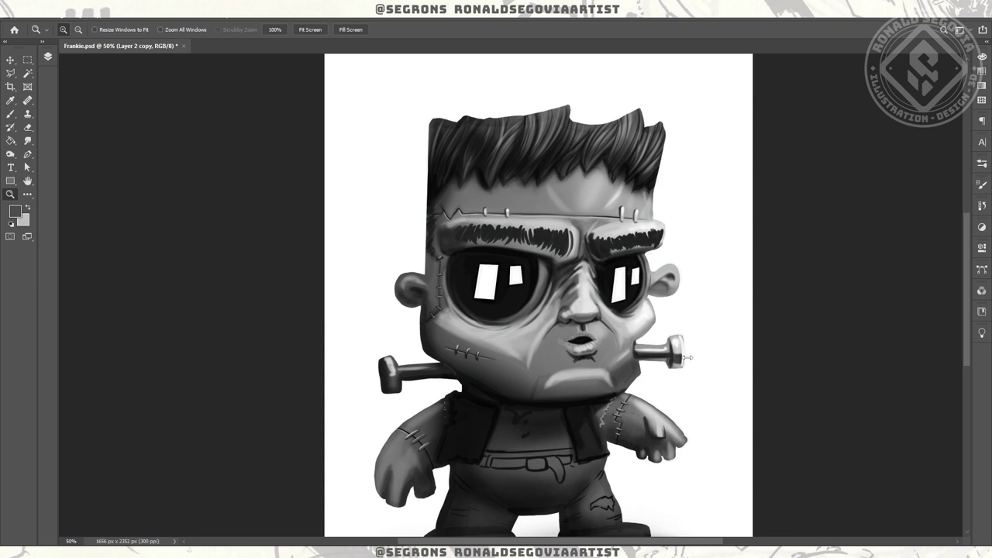
- Repaint the right edge of the vest with the brush
scroll(635, 303, down, 1)
scroll(491, 367, up, 3)
key(b)
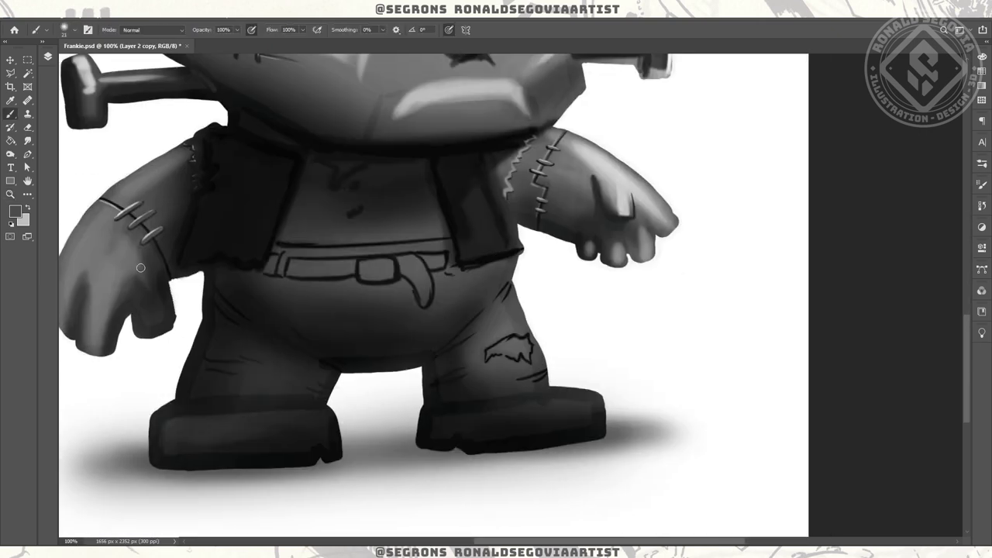
drag(139, 267, 217, 238)
key(F7)
key(F7)
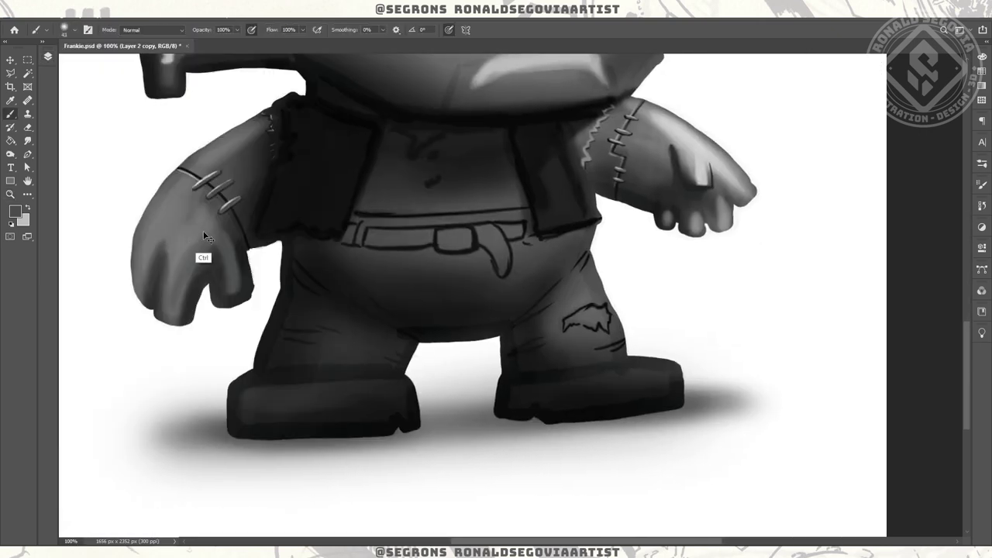
scroll(391, 310, up, 3)
scroll(391, 310, right, 2)
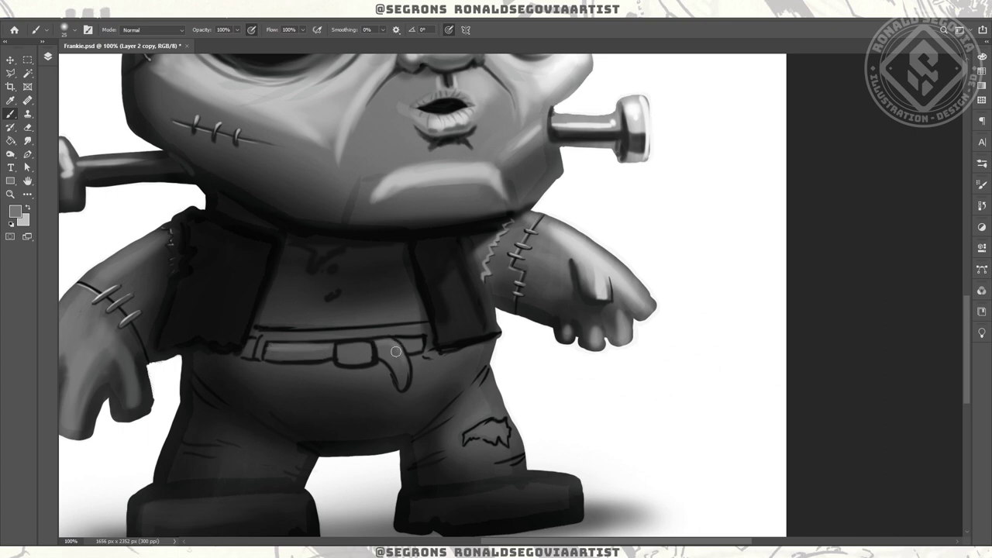
drag(474, 254, 480, 337)
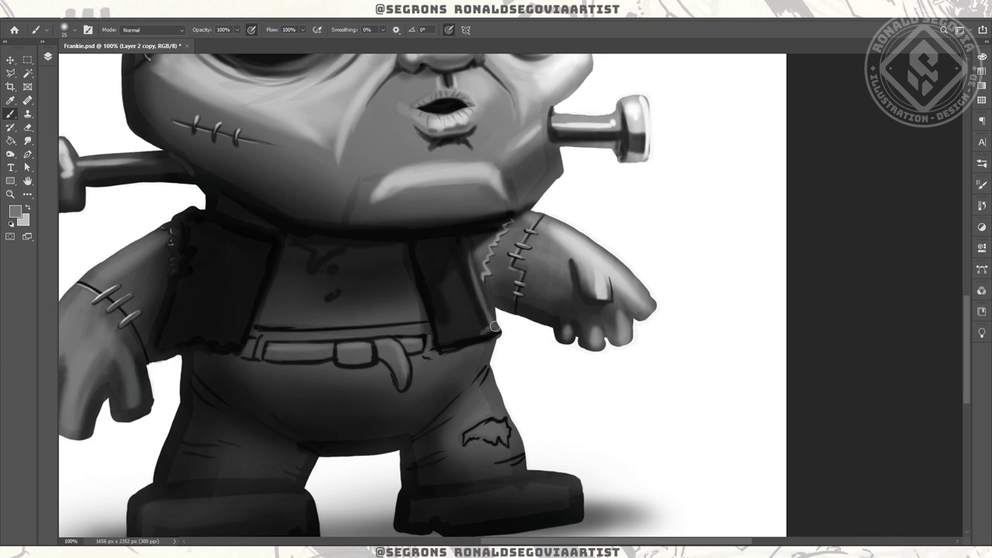
- Lighten the top edge of the right boot
scroll(465, 310, down, 3)
scroll(465, 309, left, 1)
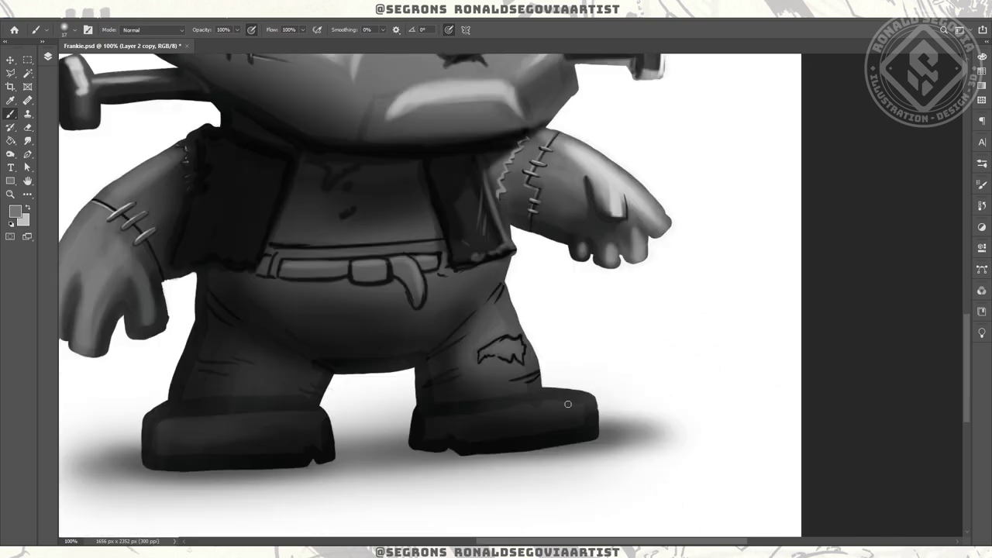
mouse_move(538, 398)
mouse_down()
mouse_move(571, 400)
mouse_move(454, 426)
mouse_move(508, 370)
mouse_up()
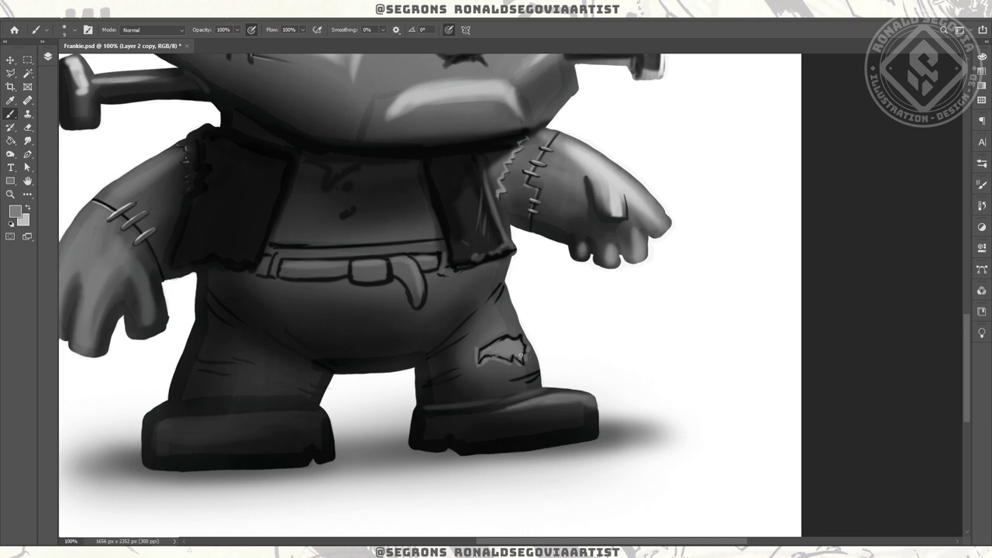
scroll(521, 355, down, 5)
scroll(521, 355, up, 7)
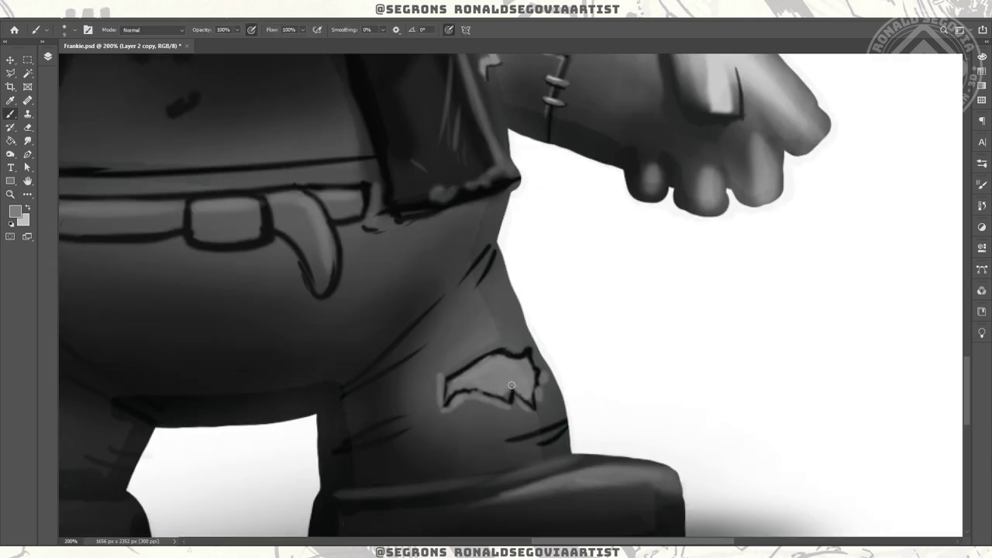
- Sample greys from the tear, leg and boot, then paint a light crease between belly and leg
alt+click(545, 389)
alt+click(527, 352)
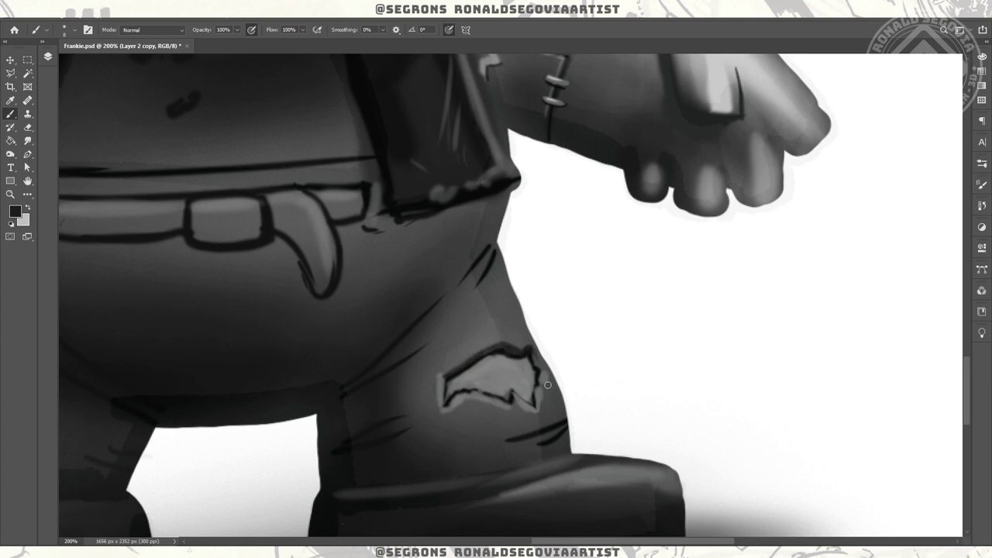
scroll(547, 384, down, 2)
key(ctrl)
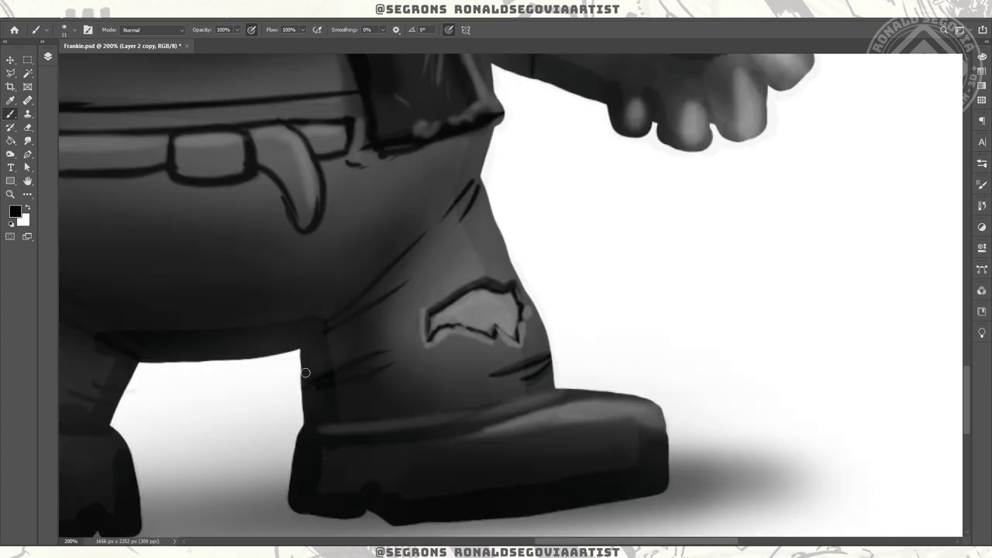
alt+click(398, 365)
drag(412, 285, 407, 297)
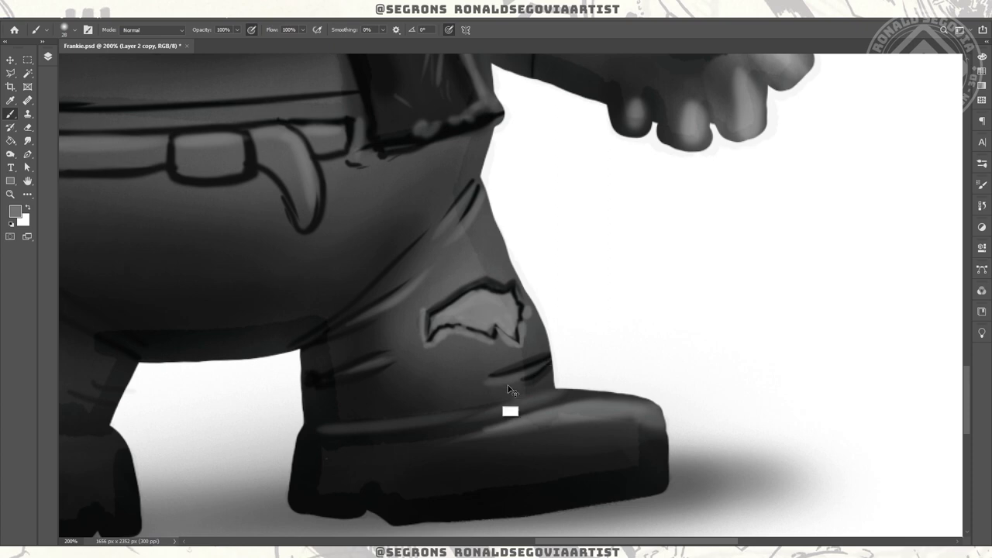
- Pan across the belt and legs, then zoom out to show the whole page
mouse_move(365, 337)
mouse_down()
mouse_move(483, 287)
mouse_move(669, 397)
mouse_up()
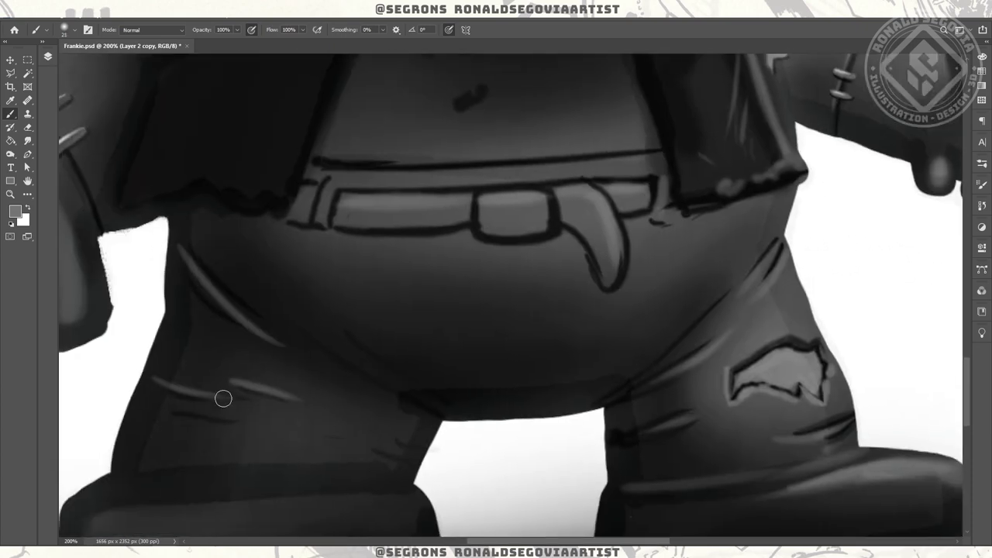
drag(345, 438, 403, 451)
scroll(406, 452, down, 1)
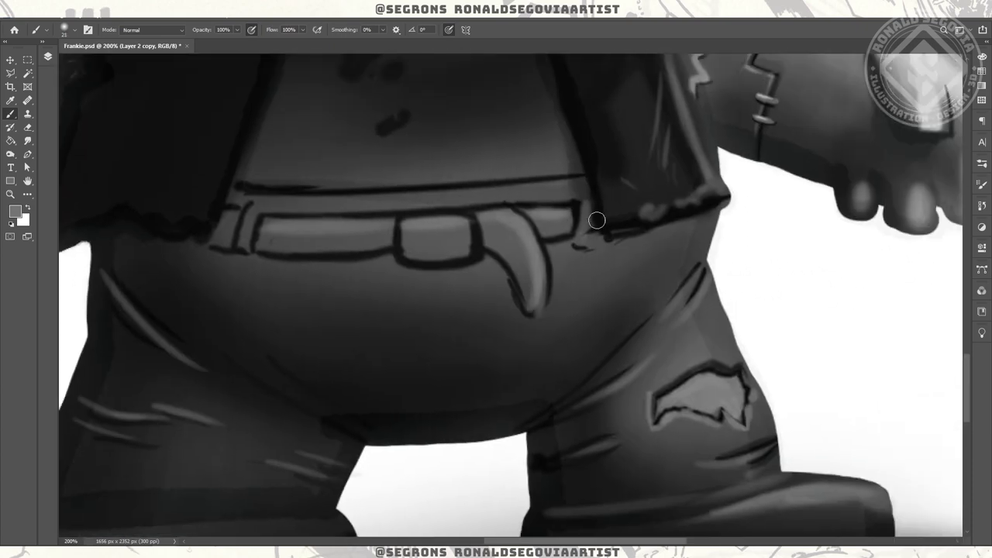
key(z)
alt+click(558, 344)
alt+click(559, 344)
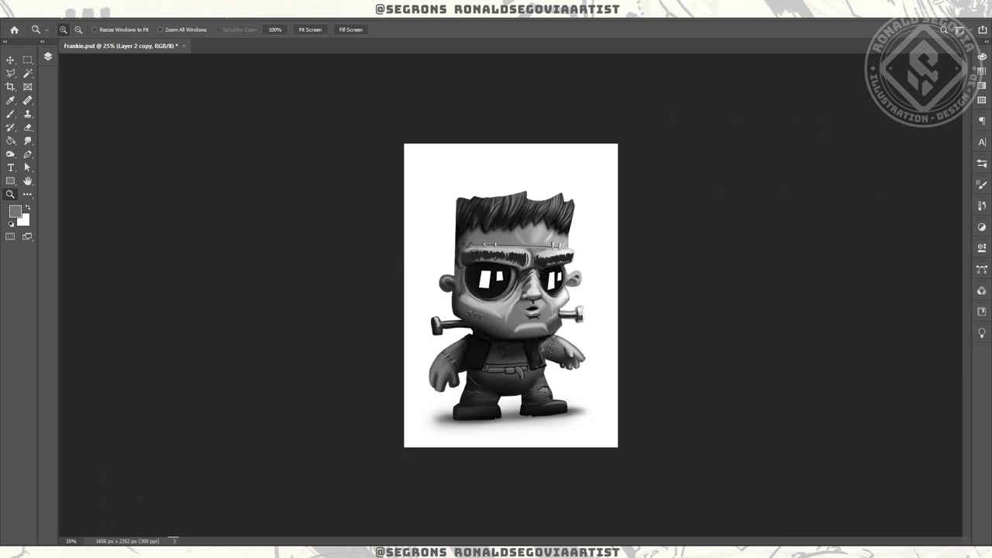
- Paint the mouth opening and the gap under the upper lip black, and darken the lower lip
scroll(540, 306, up, 5)
key(b)
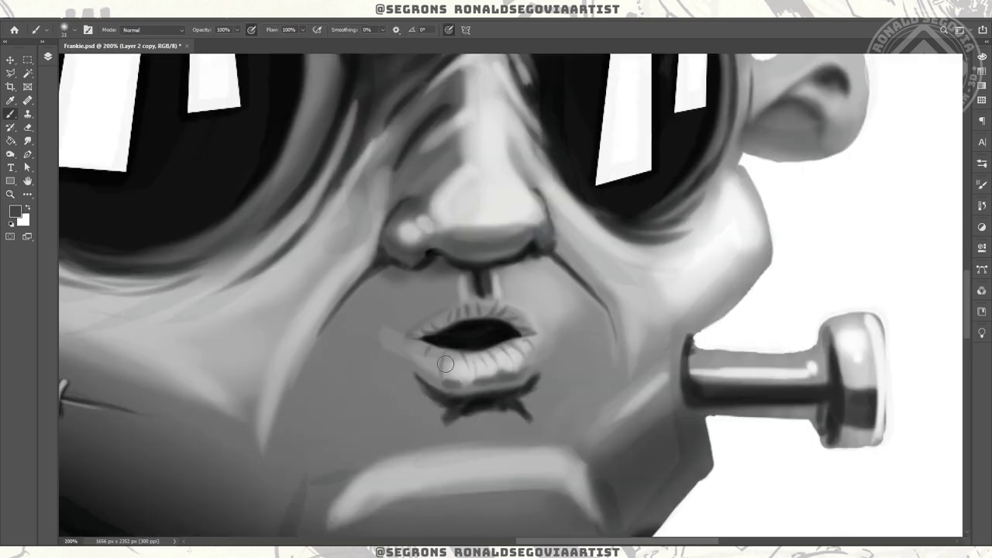
drag(434, 348, 525, 333)
mouse_move(534, 365)
mouse_down()
mouse_move(414, 369)
mouse_move(449, 387)
mouse_move(495, 370)
mouse_up()
drag(445, 339, 487, 325)
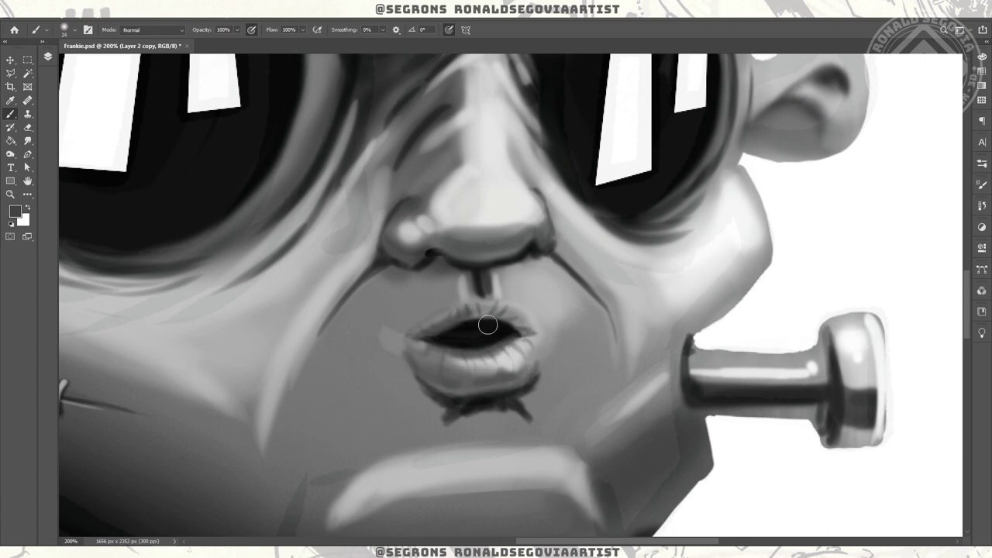
- Sample black and the mid-grey skin tone with a smaller brush, and check the layer stack
alt+click(488, 327)
key(bracketleft)
key(bracketleft)
key(bracketleft)
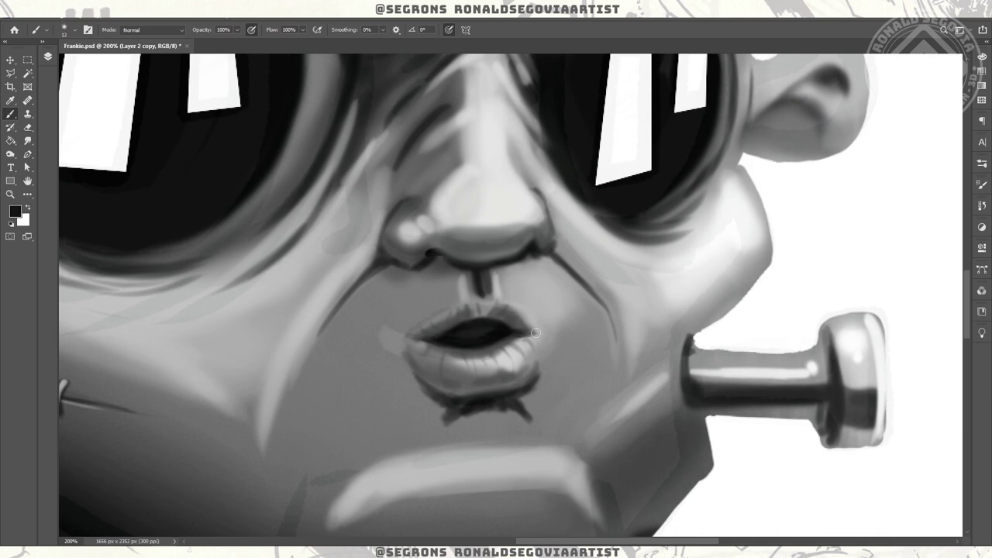
drag(428, 341, 513, 310)
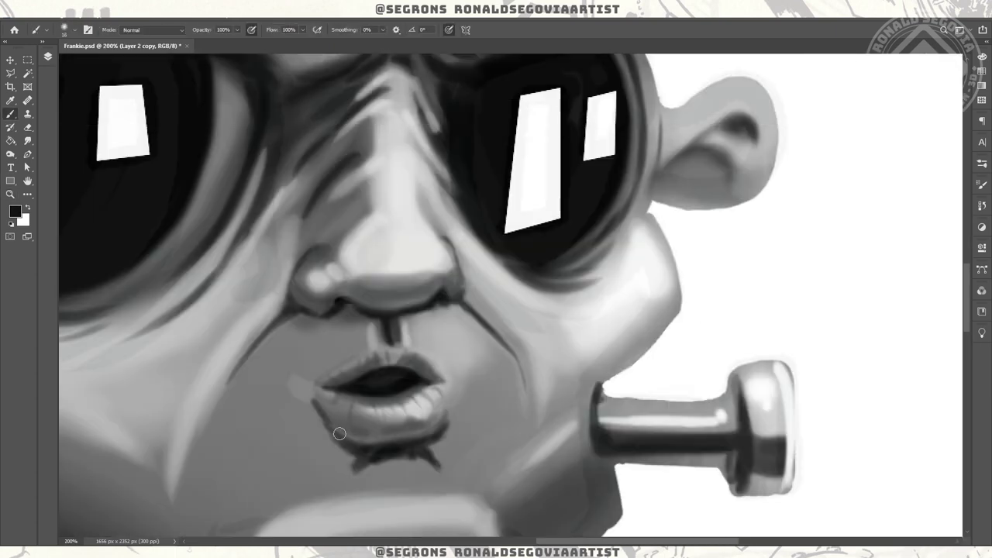
alt+click(314, 381)
click(48, 56)
click(313, 77)
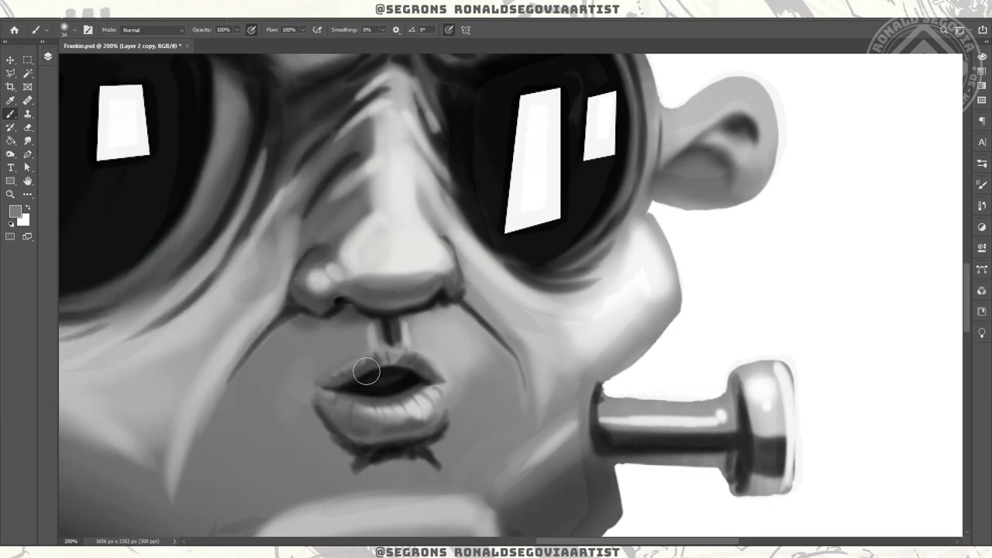
scroll(540, 335, down, 5)
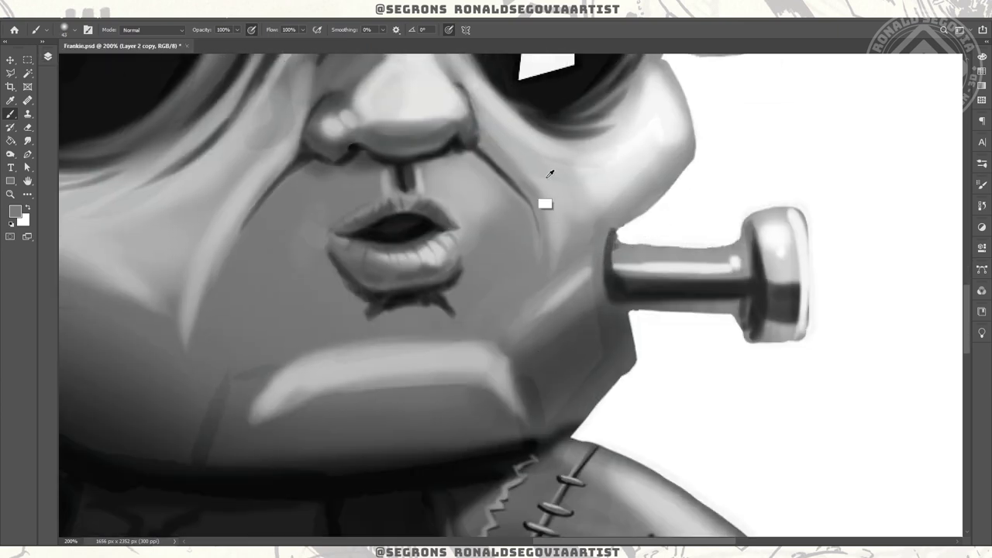
scroll(302, 312, up, 3)
scroll(302, 311, left, 3)
scroll(302, 312, up, 3)
scroll(303, 311, left, 2)
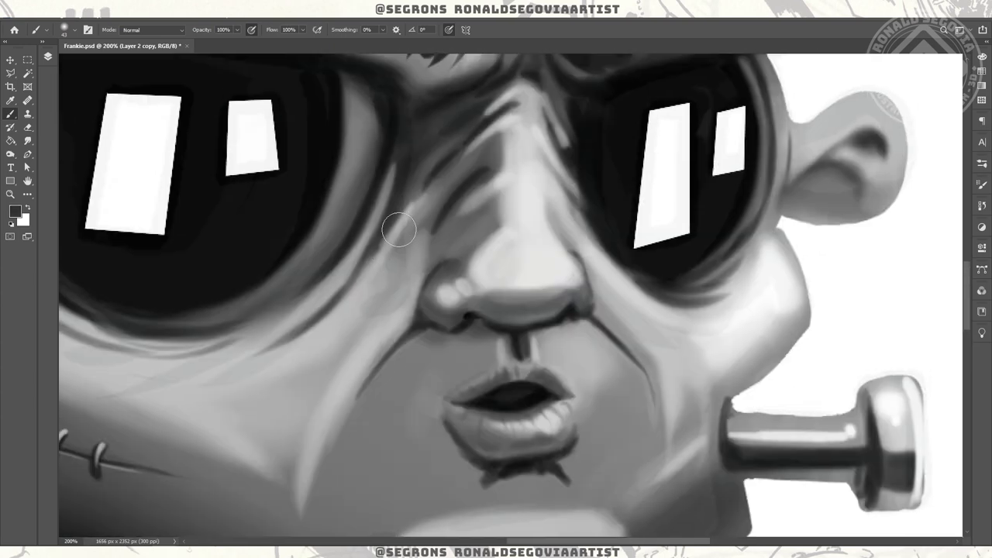
- Paint dark creases below both sides of the lower lip and shade beneath it
key(h)
drag(328, 51, 313, 147)
drag(471, 319, 415, 352)
drag(542, 313, 581, 358)
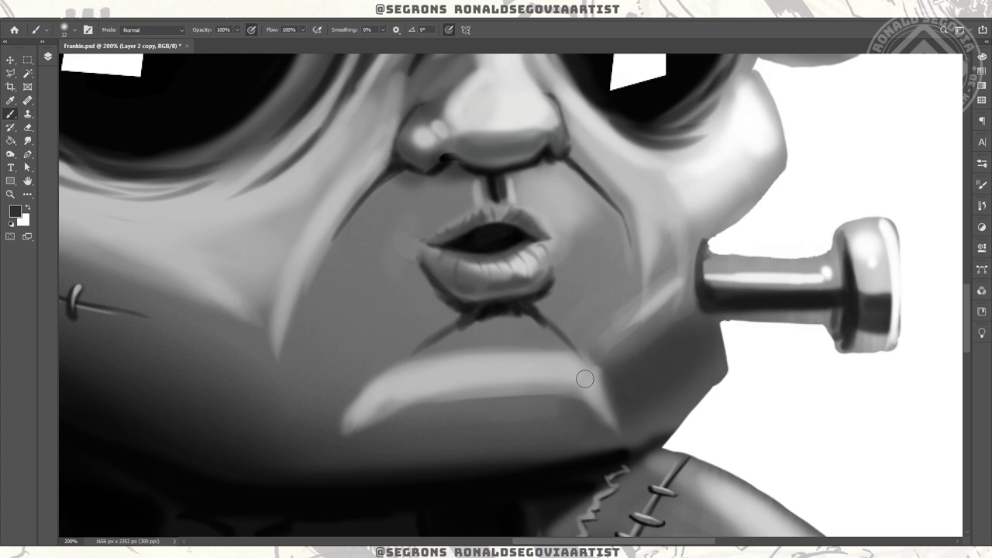
drag(459, 311, 525, 328)
key(z)
alt+click(666, 326)
alt+click(574, 348)
click(303, 344)
click(304, 343)
click(304, 343)
click(303, 344)
- Add light highlights along the cheek stitch lines, undoing the diagonal stroke
key(b)
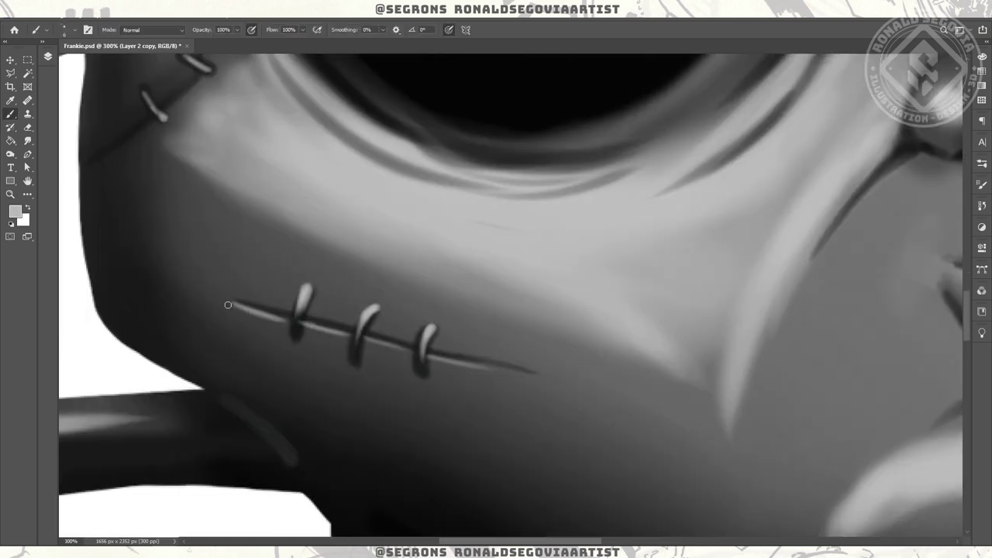
drag(232, 303, 288, 326)
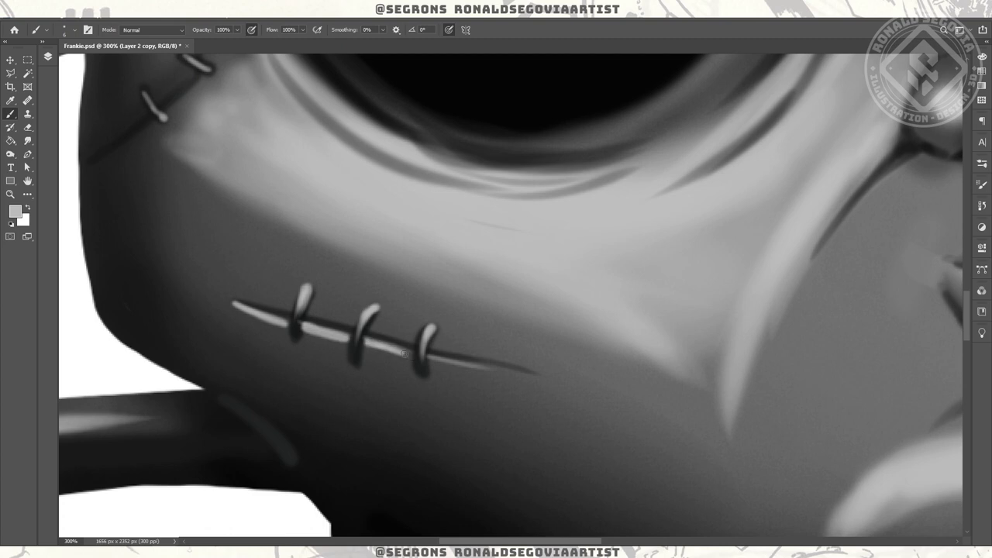
drag(272, 156, 349, 317)
mouse_move(281, 222)
mouse_down()
mouse_move(164, 320)
mouse_move(208, 286)
mouse_up()
key(ctrl+z)
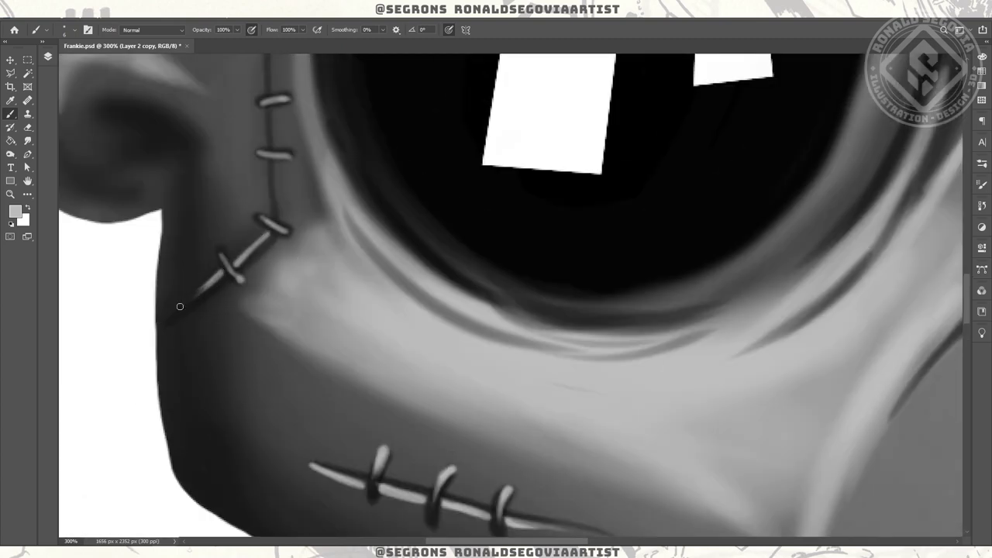
- Zoom in on the left ear and repaint it with a brighter rim and inner shadow
scroll(280, 138, up, 2)
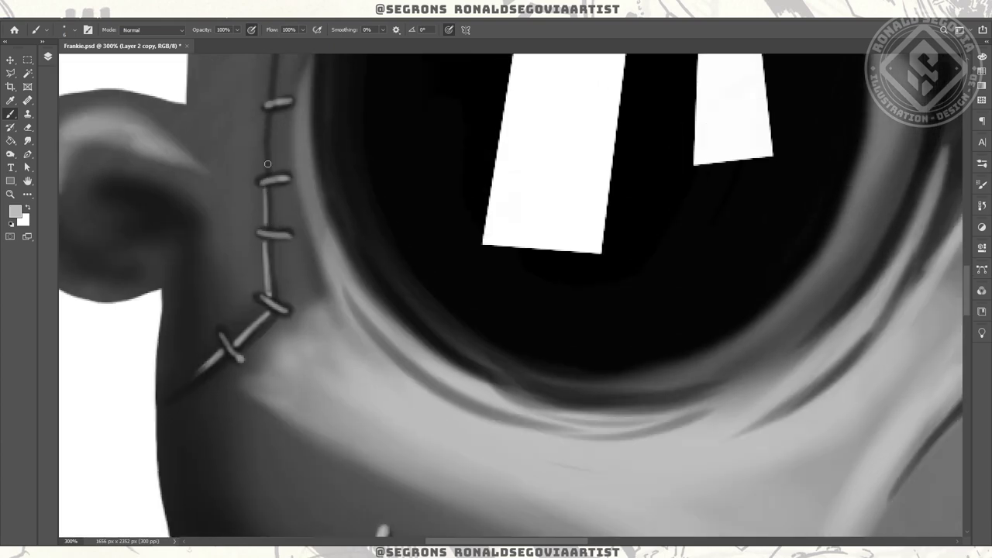
scroll(263, 124, up, 2)
scroll(263, 155, up, 2)
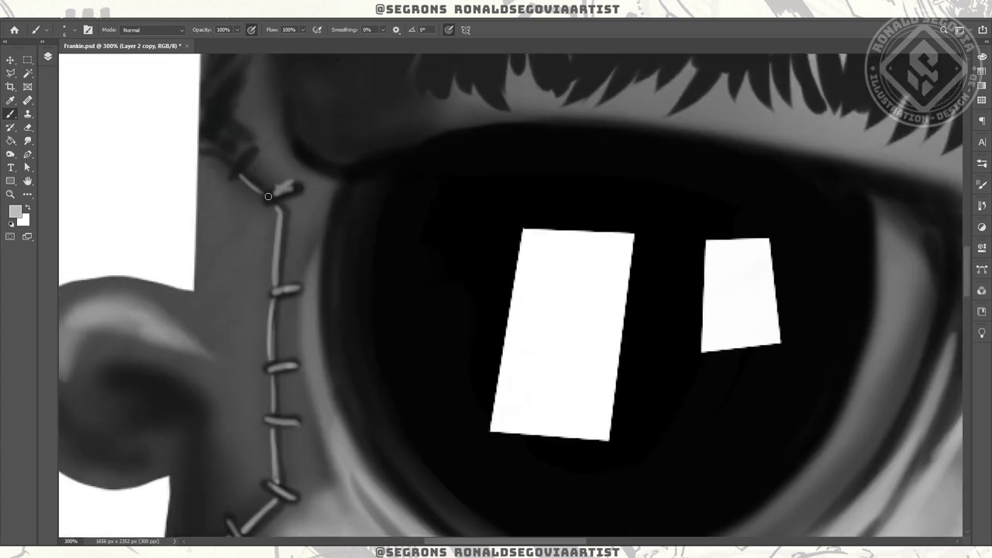
key(z)
key(ctrl+minus)
key(ctrl+minus)
key(ctrl+minus)
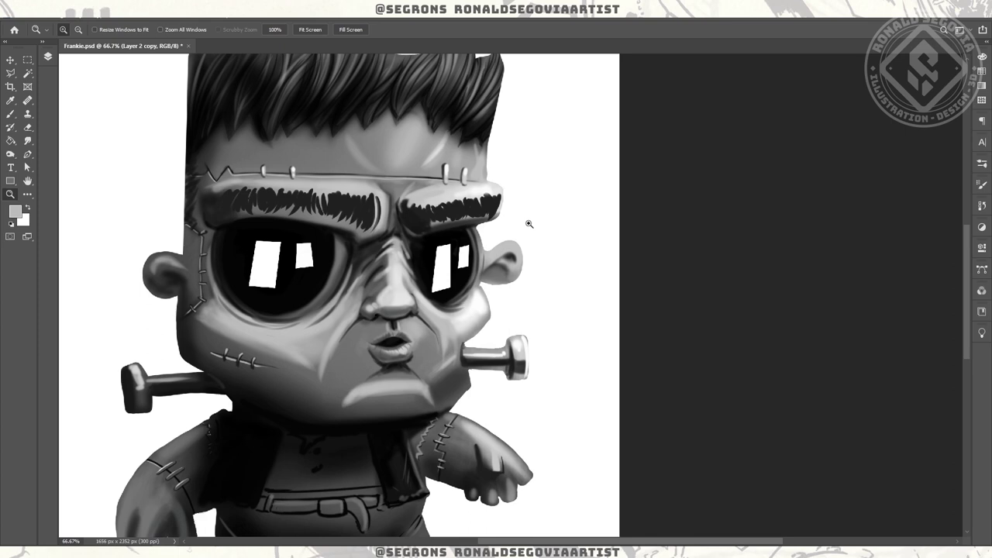
key(ctrl+minus)
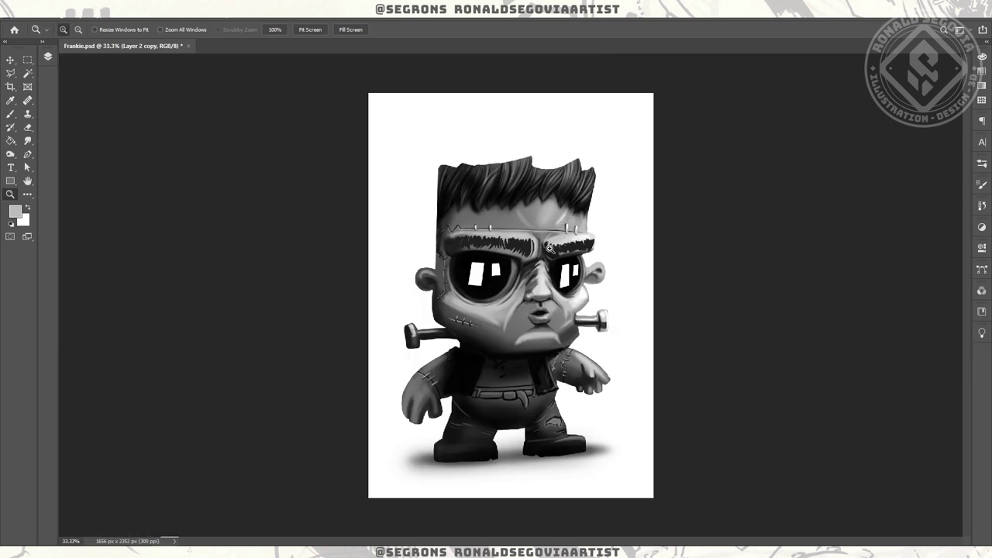
click(427, 270)
click(427, 270)
click(427, 270)
click(427, 270)
key(b)
mouse_move(344, 285)
mouse_down()
mouse_move(399, 271)
mouse_move(411, 323)
mouse_move(377, 333)
mouse_move(402, 374)
mouse_move(394, 343)
mouse_move(423, 358)
mouse_up()
- Darken the hollow inside the right ear with a dark grey, then zoom out
key(bracketright)
key(bracketright)
key(bracketright)
key(bracketright)
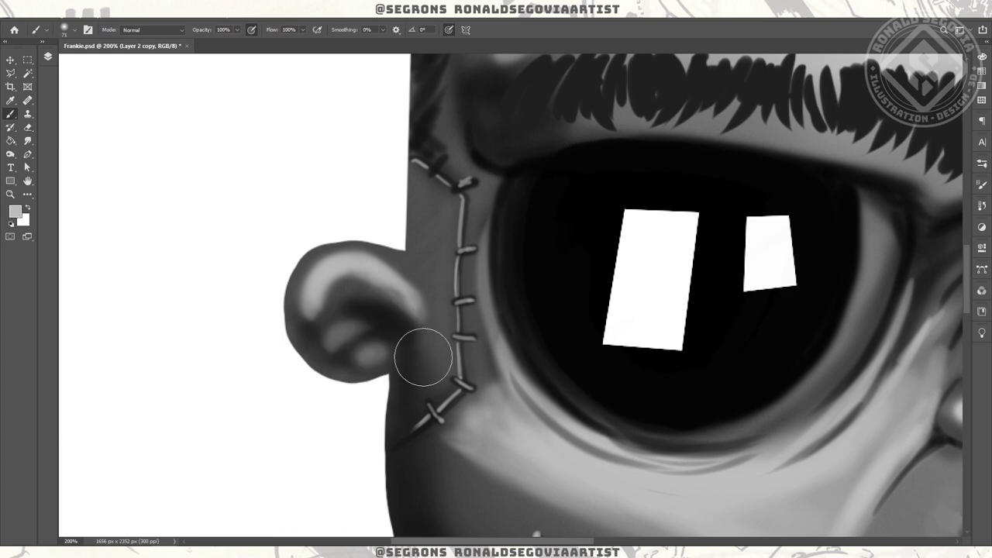
scroll(423, 358, right, 15)
key(bracketleft)
key(bracketleft)
key(bracketleft)
key(bracketleft)
key(d)
alt+click(531, 302)
mouse_move(571, 381)
mouse_down()
mouse_move(612, 387)
mouse_move(591, 375)
mouse_move(621, 348)
mouse_move(591, 414)
mouse_move(624, 403)
mouse_move(578, 413)
mouse_move(577, 384)
mouse_move(633, 417)
mouse_move(638, 396)
mouse_move(622, 411)
mouse_move(591, 357)
mouse_move(636, 342)
mouse_move(618, 359)
mouse_move(629, 316)
mouse_move(610, 265)
mouse_up()
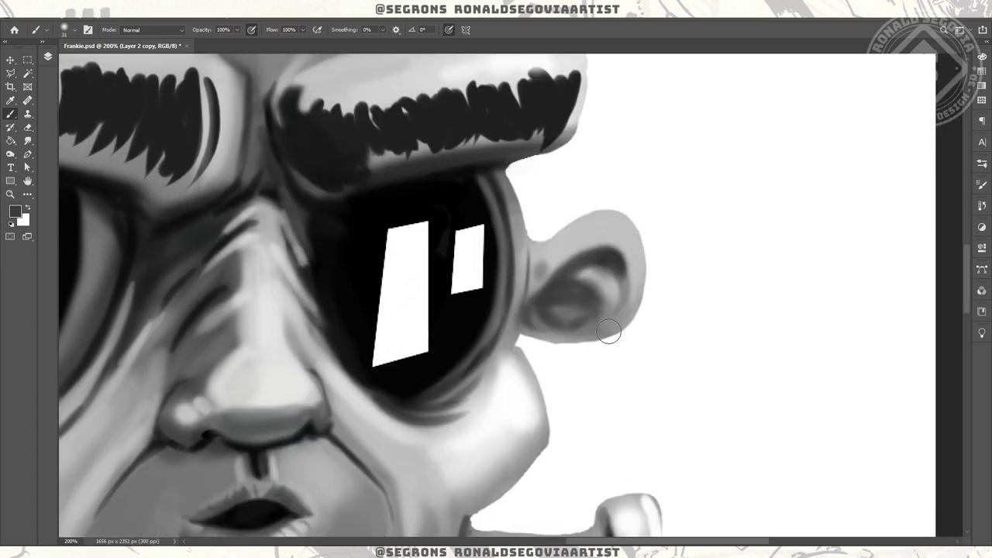
key(z)
key(ctrl+minus)
key(ctrl+minus)
key(ctrl+minus)
drag(715, 263, 629, 264)
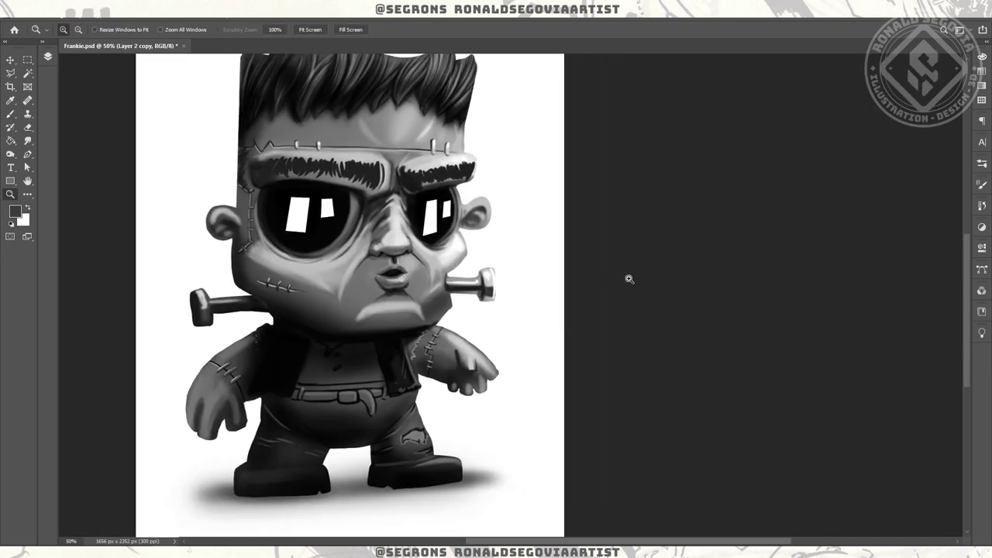
- Pick a light grey and brighten the rim around the left eye
key(ctrl+plus)
key(ctrl+plus)
key(ctrl+plus)
key(b)
alt+click(470, 363)
scroll(471, 363, up, 4)
scroll(470, 363, left, 4)
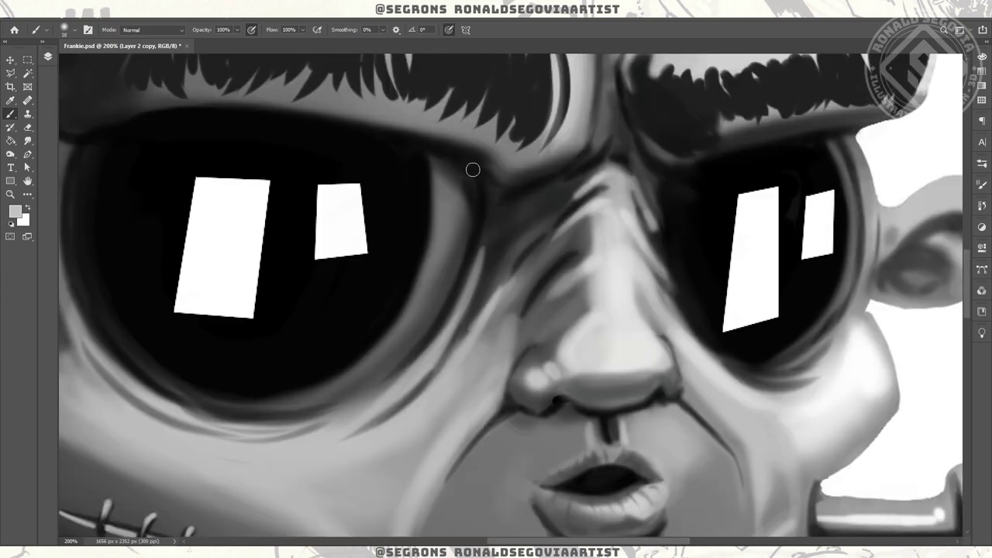
scroll(297, 320, left, 4)
scroll(297, 320, up, 1)
drag(263, 208, 267, 317)
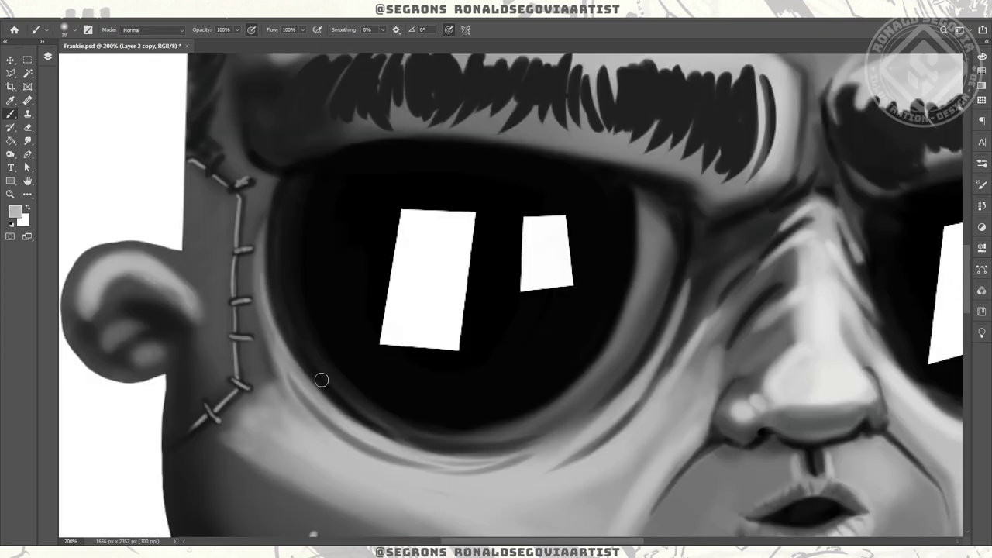
- Paint thin light strokes between the hairs of the left eyebrow
scroll(408, 328, up, 5)
scroll(407, 327, right, 1)
drag(611, 248, 677, 292)
drag(706, 249, 712, 304)
drag(510, 239, 481, 295)
drag(409, 226, 391, 225)
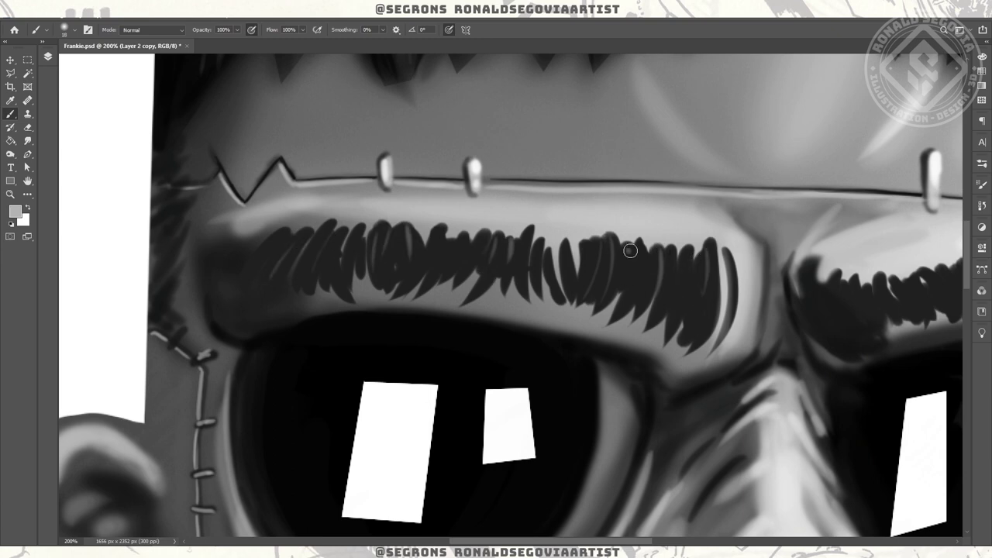
- Paint thin light strokes between the right eyebrow hairs, then reset the colour to black
scroll(629, 250, right, 5)
drag(604, 275, 620, 321)
drag(728, 267, 821, 283)
drag(860, 247, 847, 266)
drag(764, 263, 806, 291)
scroll(885, 276, down, 4)
scroll(698, 277, up, 2)
key(d)
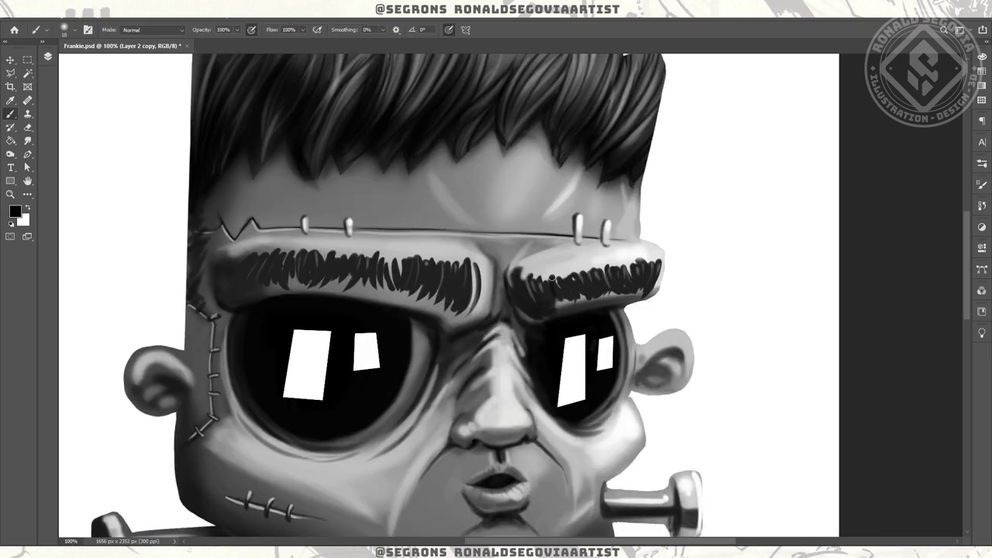
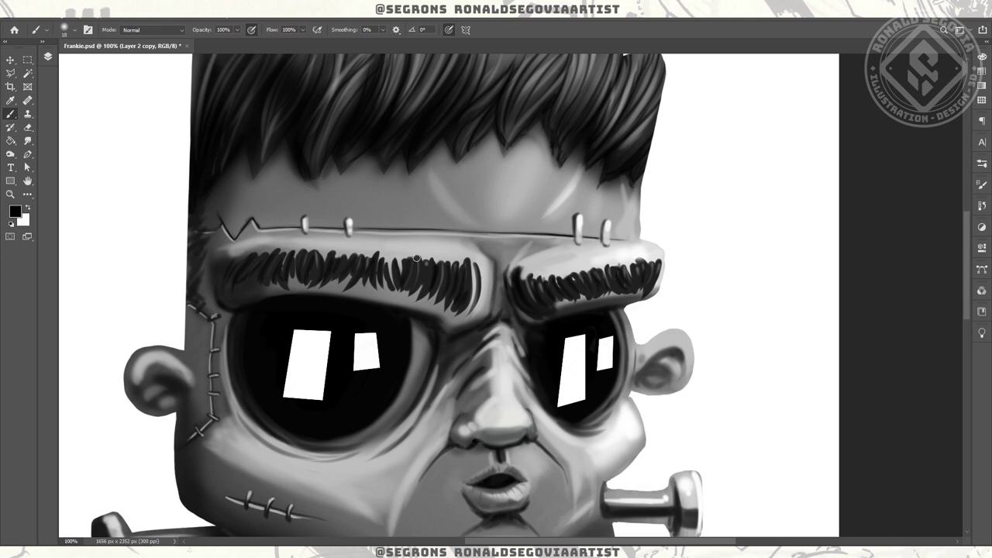
- Darken the inner edge of the right sunglasses lens and extend the shading along its lower edge
scroll(658, 303, down, 4)
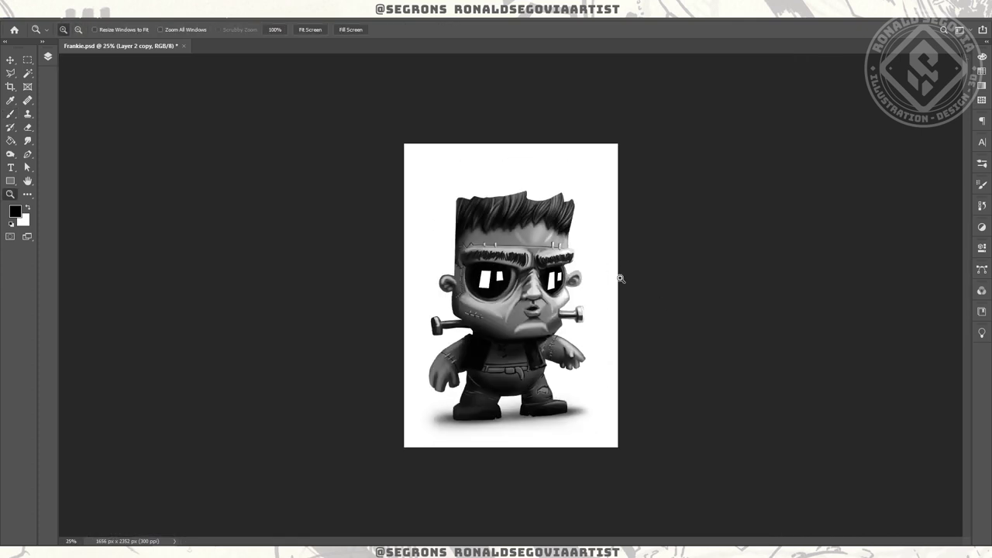
scroll(620, 278, down, 1)
scroll(608, 293, up, 2)
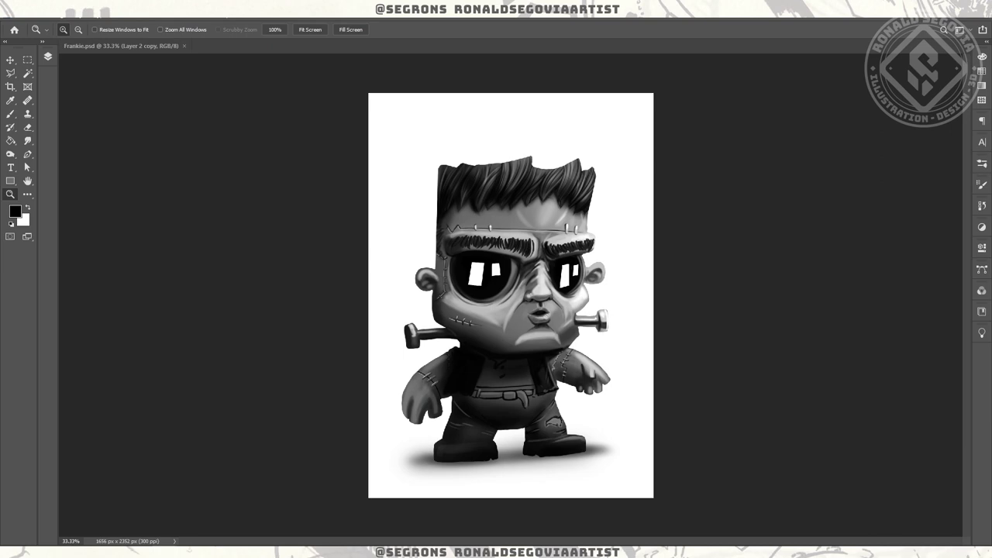
scroll(580, 337, up, 1)
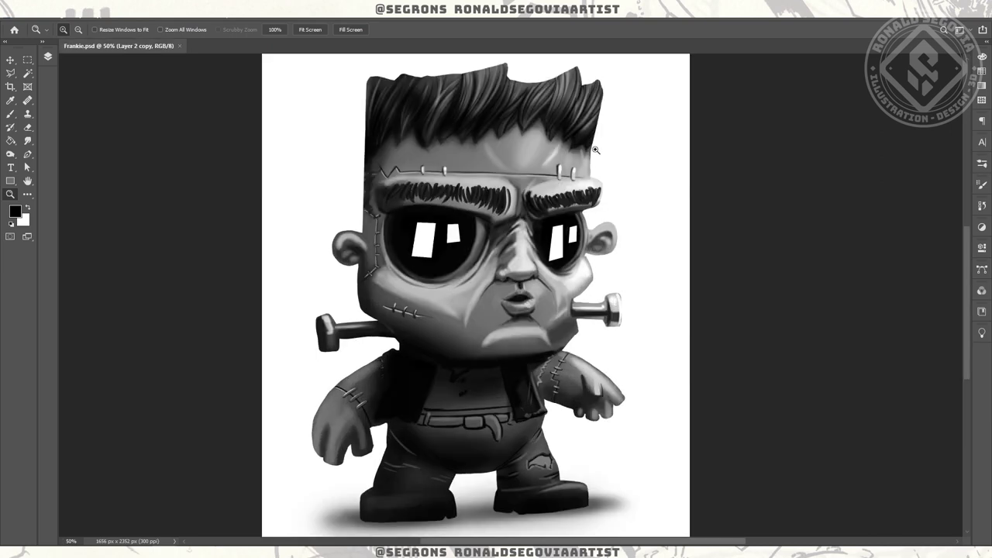
scroll(549, 204, up, 3)
key(b)
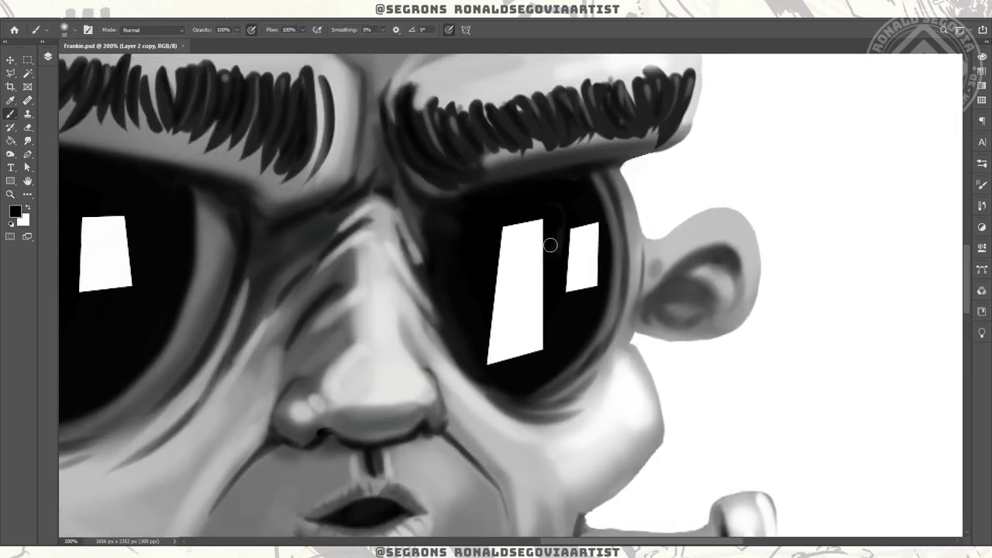
key(ctrl)
drag(403, 175, 413, 249)
drag(432, 199, 428, 286)
drag(439, 322, 471, 374)
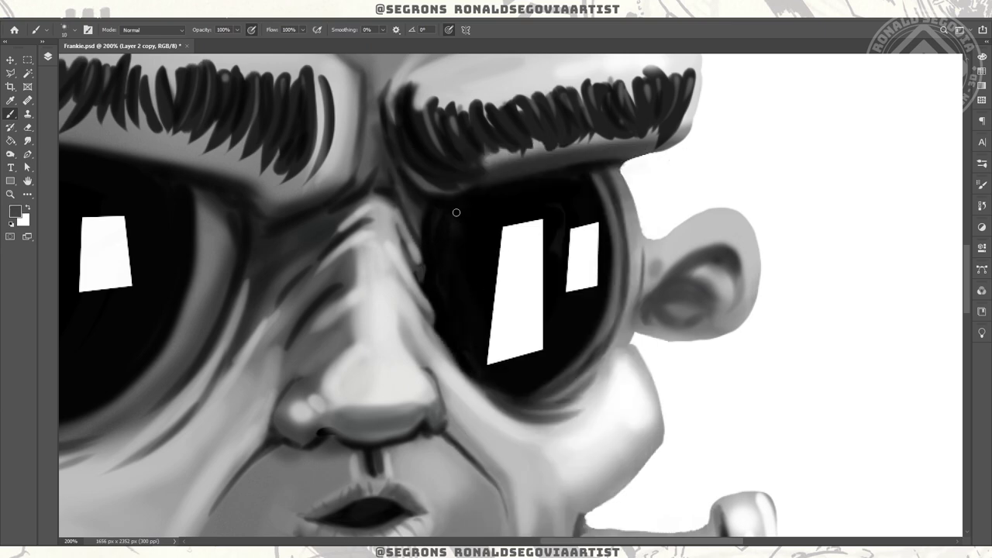
- At 50% view, paint a highlight along the curved belt tongue down to its tip
key(h)
click(409, 261)
key(z)
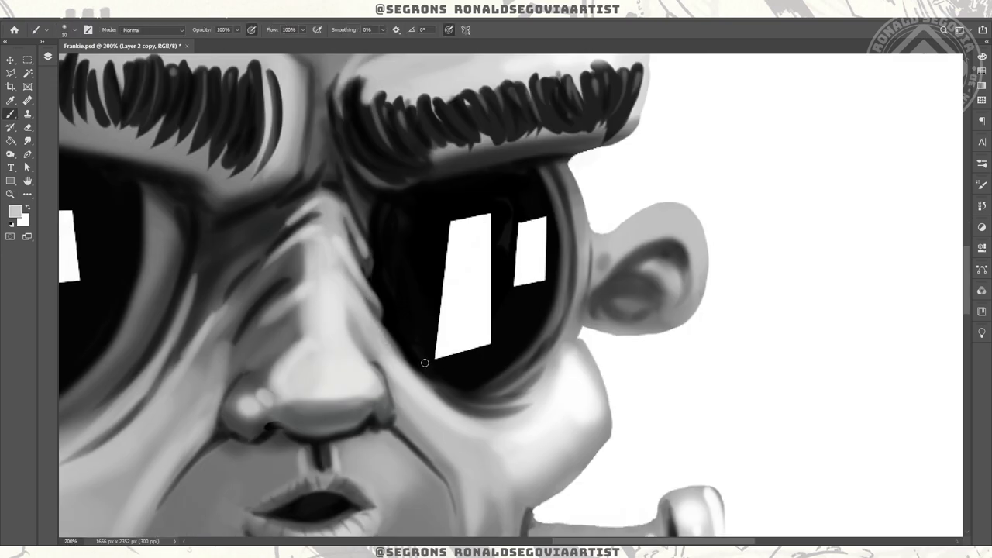
alt+click(573, 277)
drag(525, 416, 620, 245)
key(ctrl+plus)
key(ctrl+plus)
key(ctrl+plus)
key(b)
drag(445, 211, 488, 298)
drag(486, 233, 481, 304)
- Highlight the buckle's top edge, add dark diagonal glints, pick mid grey, and view full screen
mouse_move(353, 218)
mouse_down()
mouse_move(418, 222)
mouse_move(369, 243)
mouse_up()
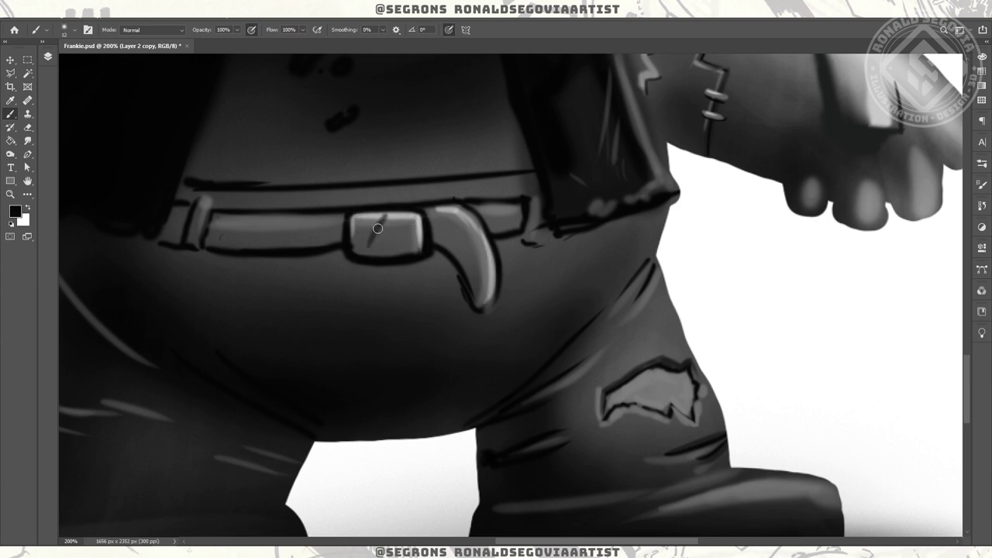
drag(409, 214, 379, 252)
alt+click(465, 212)
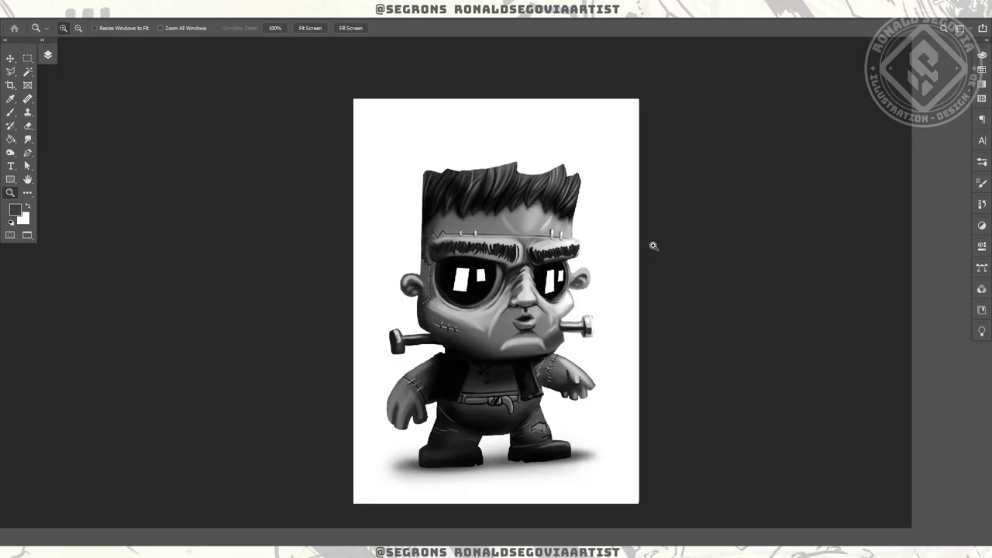
key(f)
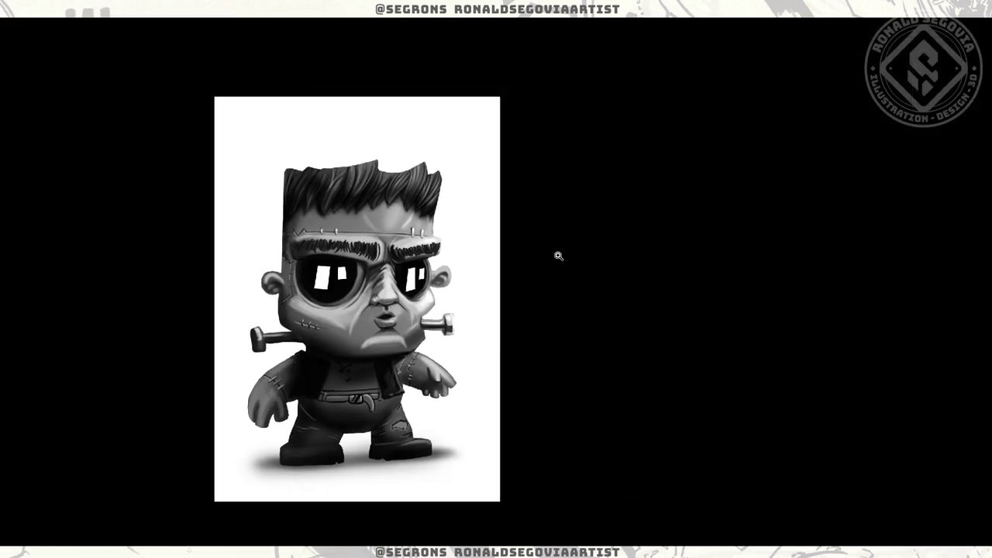
- Run the Flip Canvas action from the Actions panel to mirror the illustration, then show Layers
key(ctrl+minus)
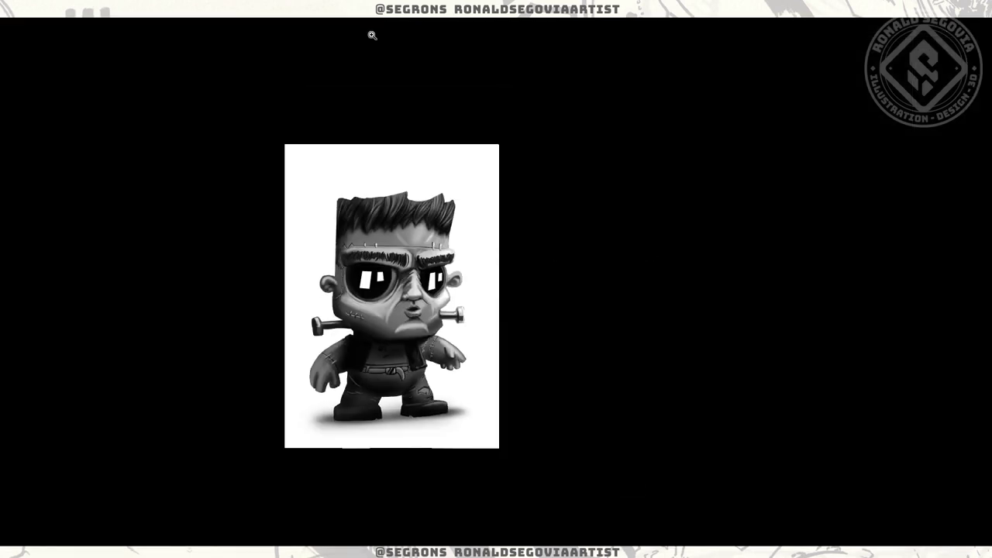
key(ctrl+plus)
key(f)
click(58, 9)
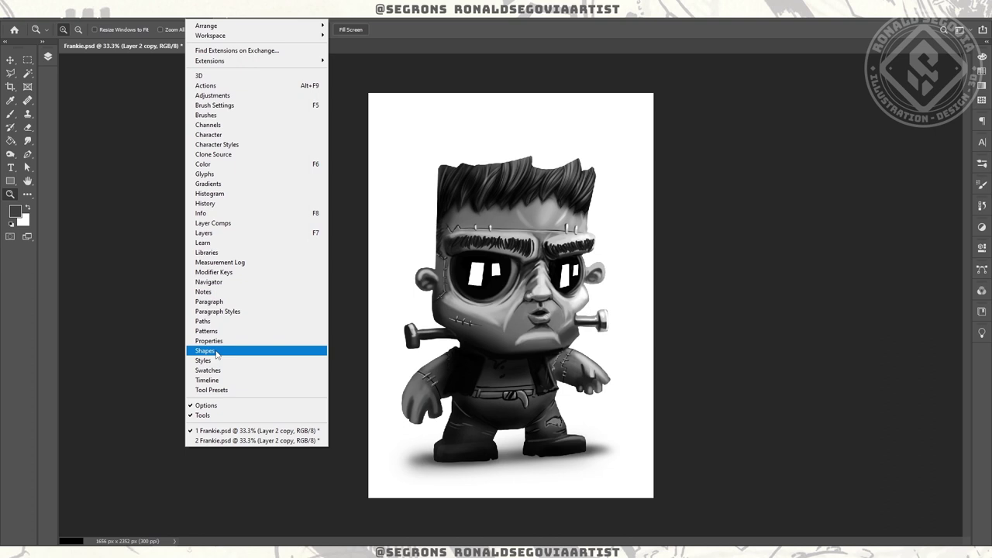
click(215, 86)
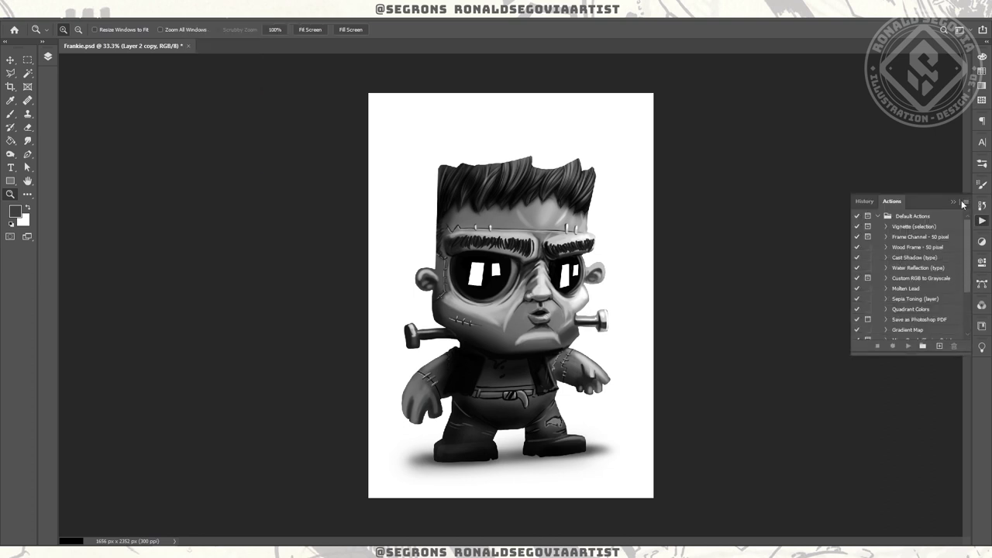
click(920, 372)
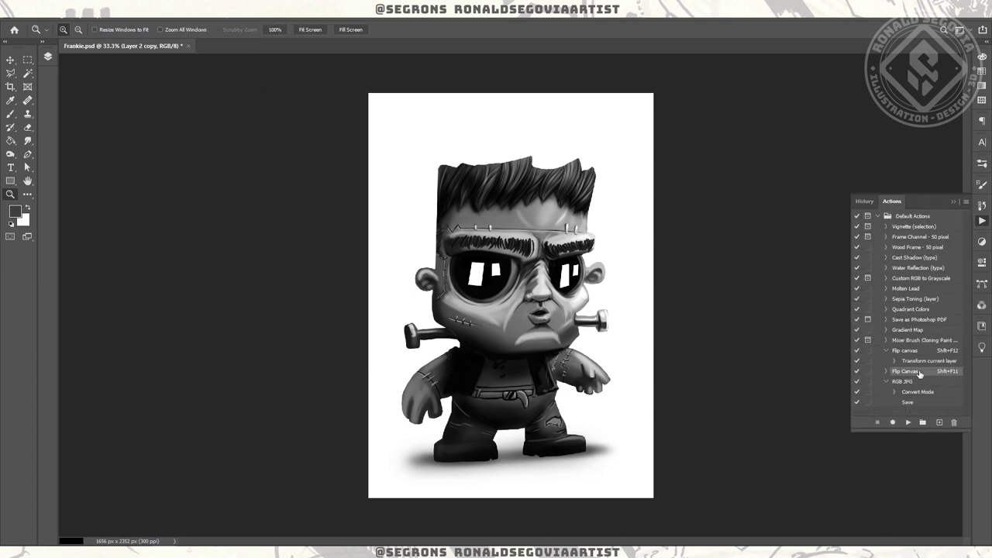
key(shift+F11)
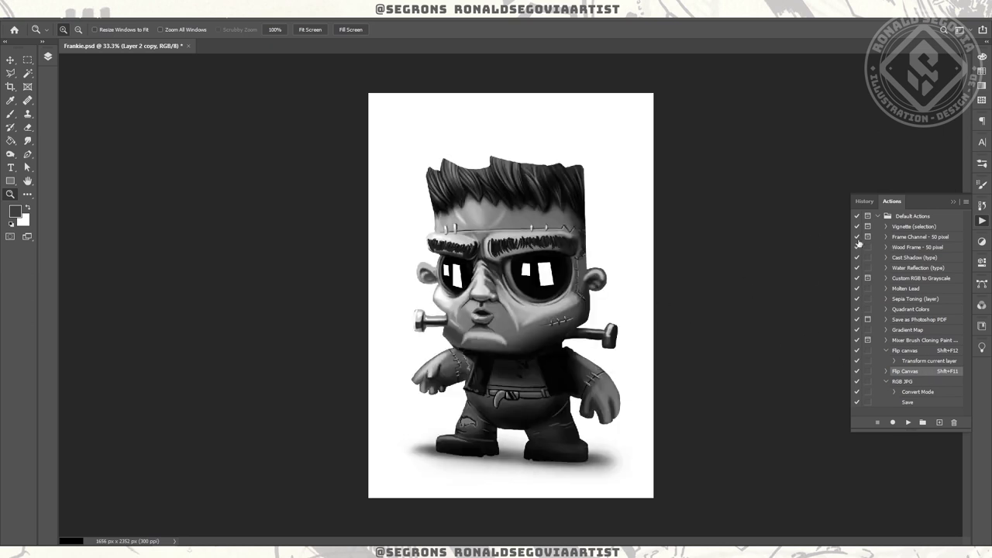
key(F7)
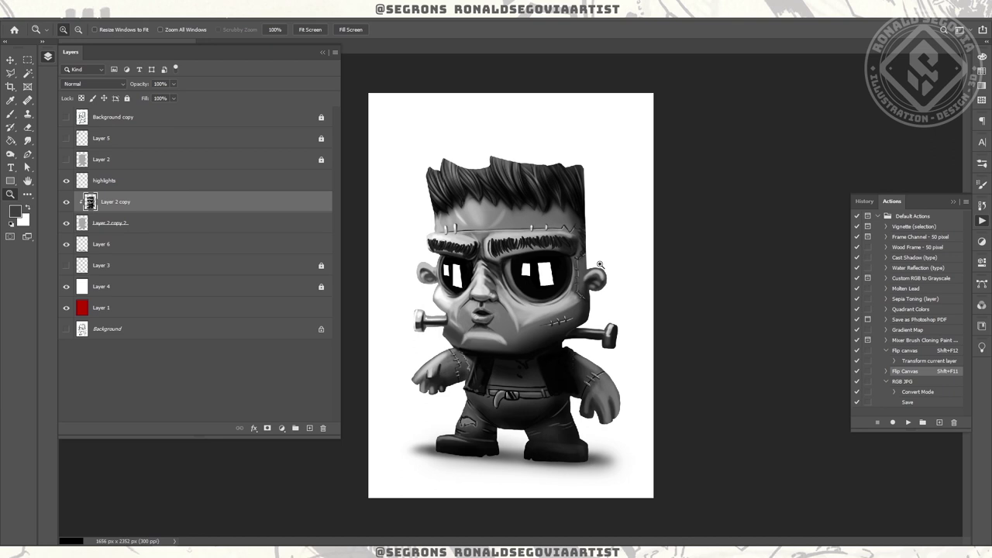
- Try a slight rotation of Layer 2 copy 2 and Layer 6, then cancel it
shift+click(139, 245)
key(ctrl+t)
drag(664, 82, 648, 66)
key(Escape)
- On Layer 2 copy 2, fill grey into gaps along the hair's right edge and add a top-left hair tip
click(140, 223)
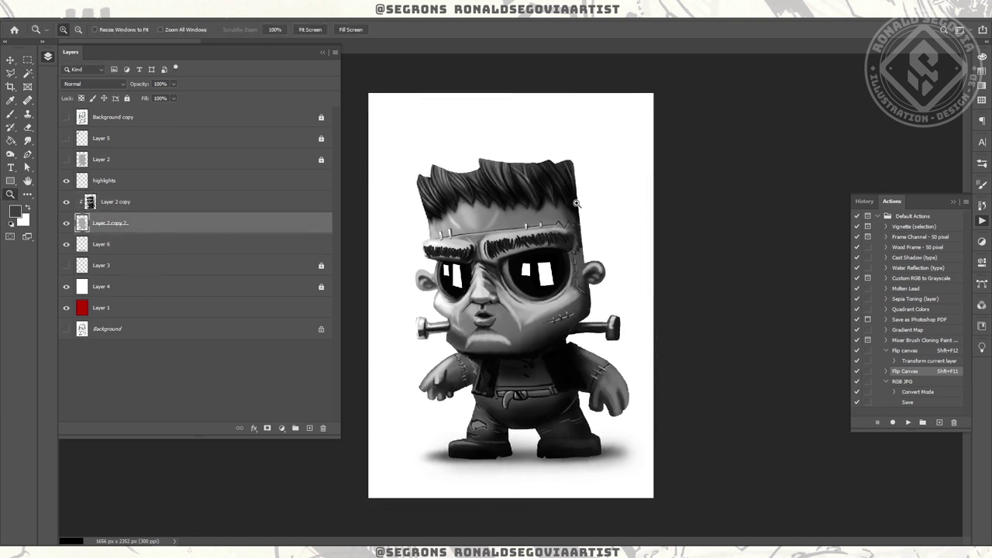
click(66, 201)
key(ctrl+plus)
key(ctrl+plus)
key(b)
click(66, 202)
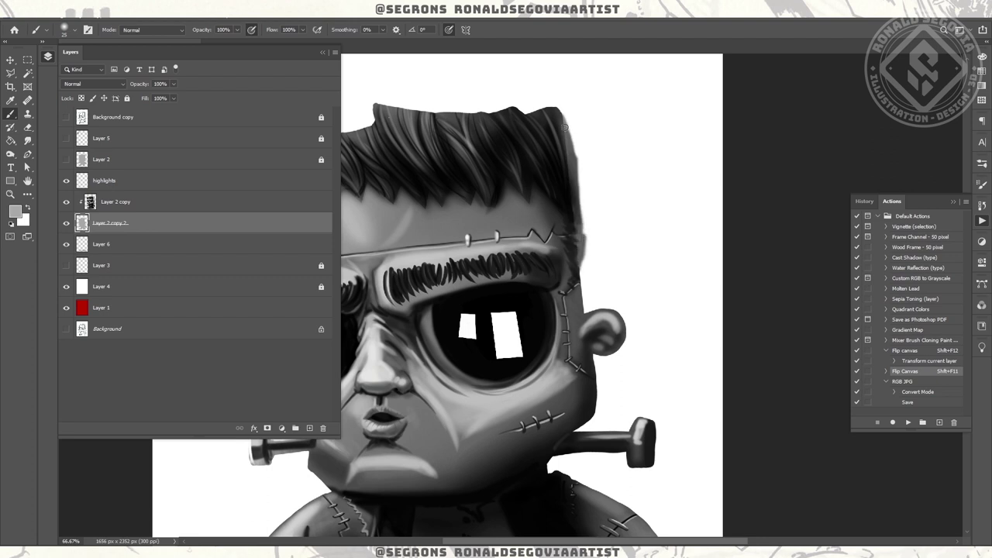
drag(578, 239, 690, 257)
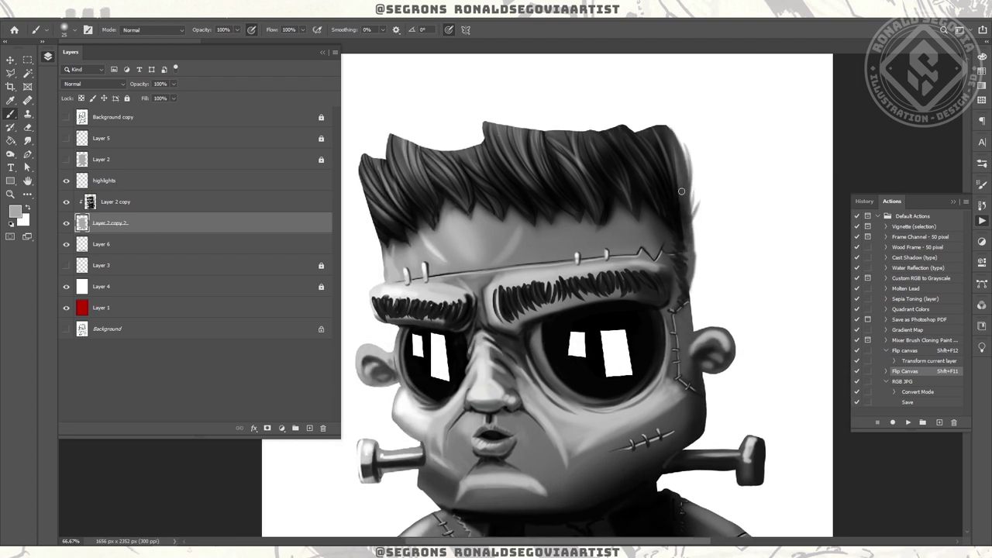
mouse_move(695, 220)
mouse_down()
mouse_move(682, 155)
mouse_move(654, 137)
mouse_move(687, 160)
mouse_move(683, 187)
mouse_up()
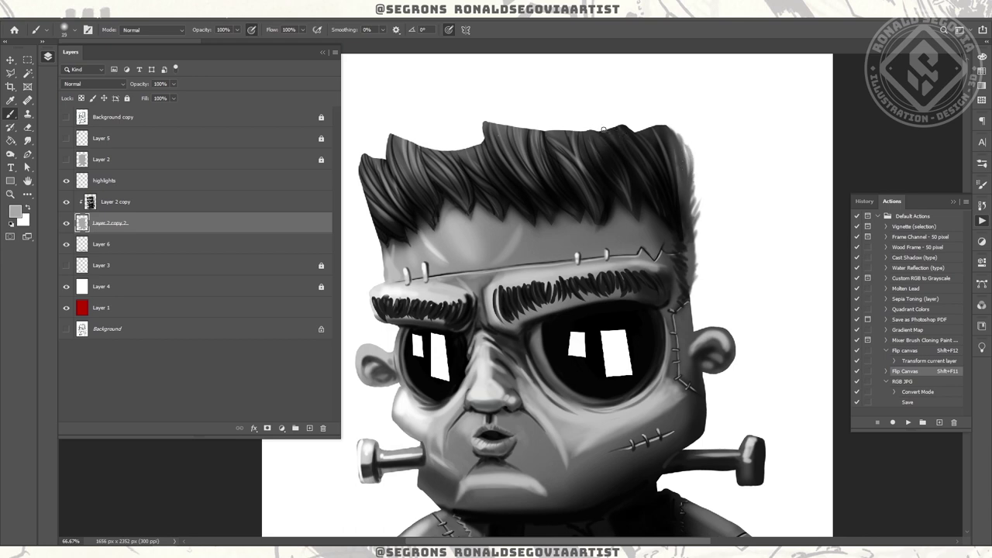
drag(393, 120, 389, 131)
- Hide the shaded Layer 2 copy, reset colour to black, and target the grey silhouette layer
alt+click(691, 286)
alt+click(691, 286)
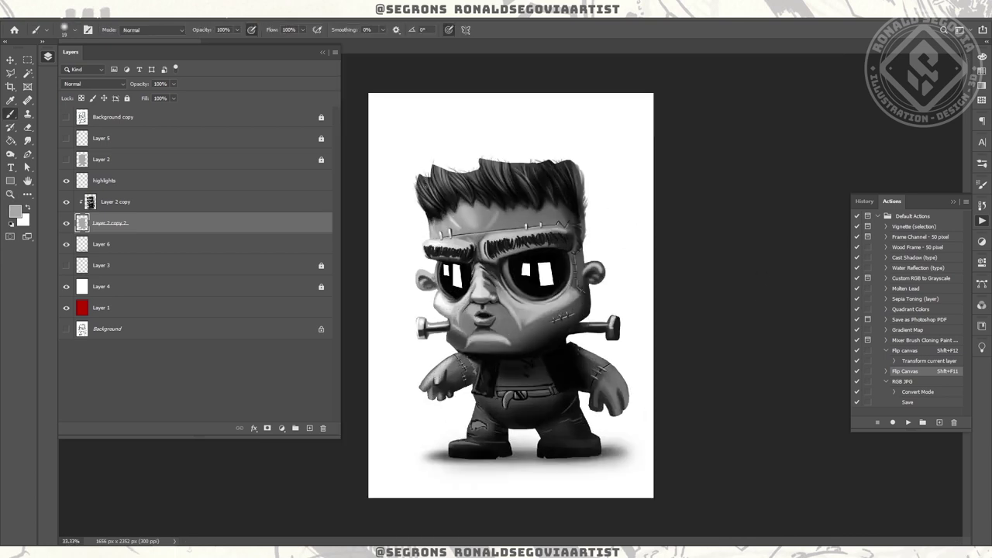
key(ctrl+1)
ctrl+click(90, 201)
key(d)
click(66, 202)
click(501, 113)
key(Return)
key(alt+bracketleft)
- At 400% zoom, extend the silhouette's bottom edge and neaten its upper edge and notch
alt+click(389, 266)
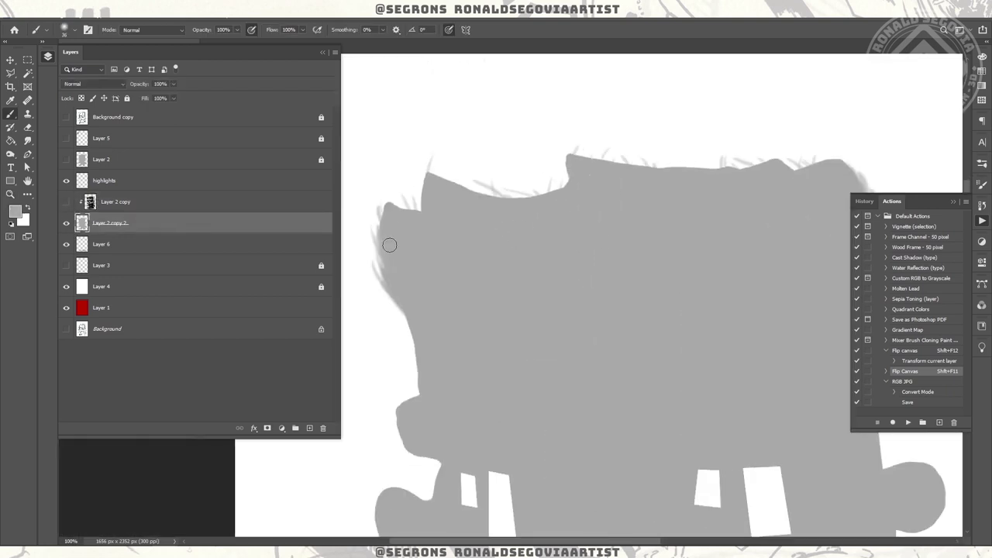
ctrl+click(480, 248)
ctrl+click(496, 318)
key(e)
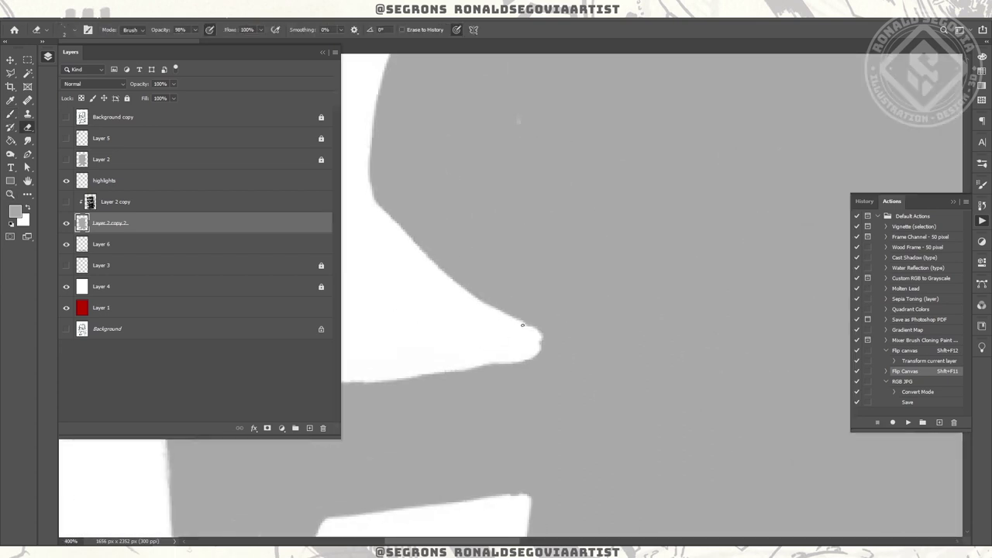
scroll(539, 340, left, 5)
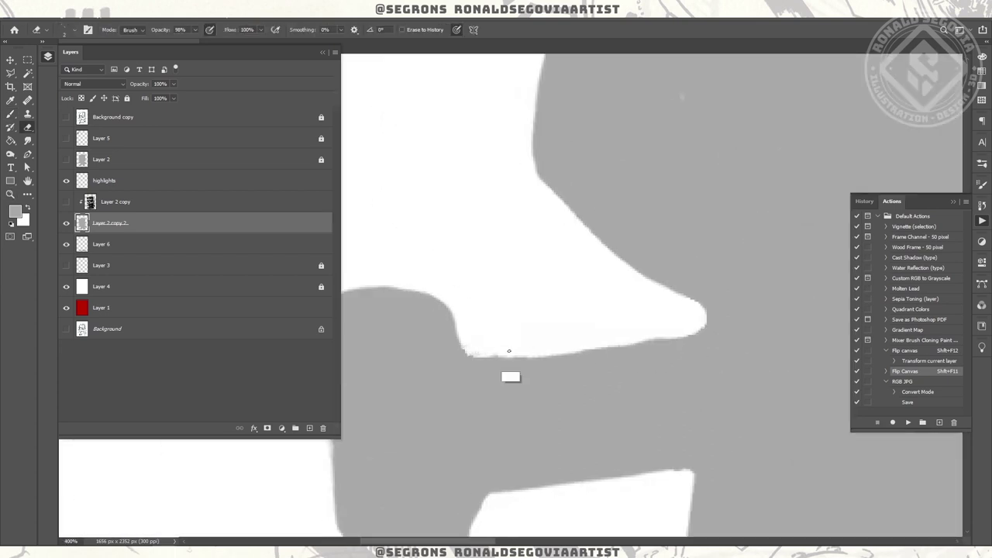
scroll(642, 356, down, 2)
scroll(642, 356, left, 2)
key(b)
drag(419, 497, 501, 493)
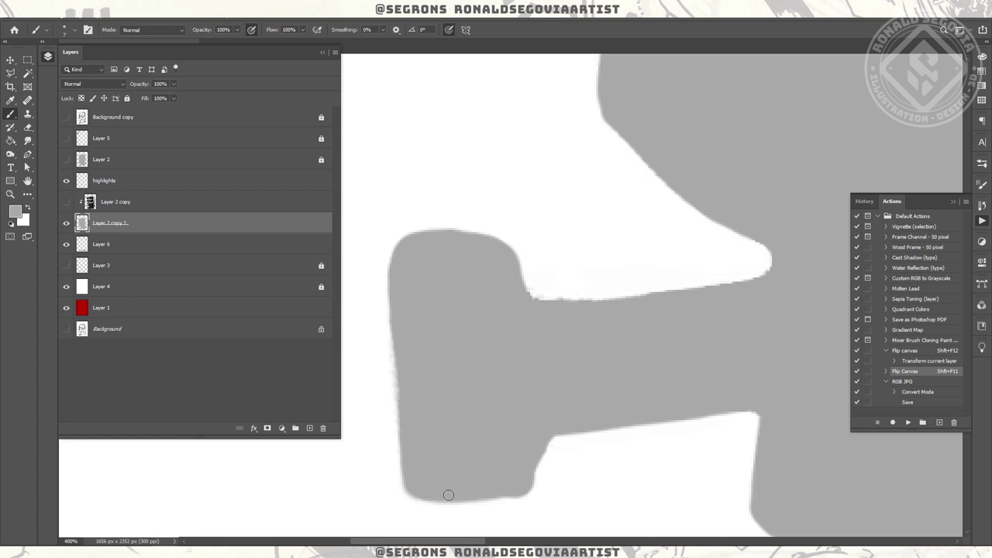
mouse_move(419, 236)
mouse_down()
mouse_move(515, 272)
mouse_move(641, 298)
mouse_up()
- Zoom out to the whole character and show the shaded painting layer again
key(z)
key(ctrl+minus)
key(ctrl+minus)
key(ctrl+minus)
key(ctrl+minus)
key(ctrl+minus)
key(ctrl+minus)
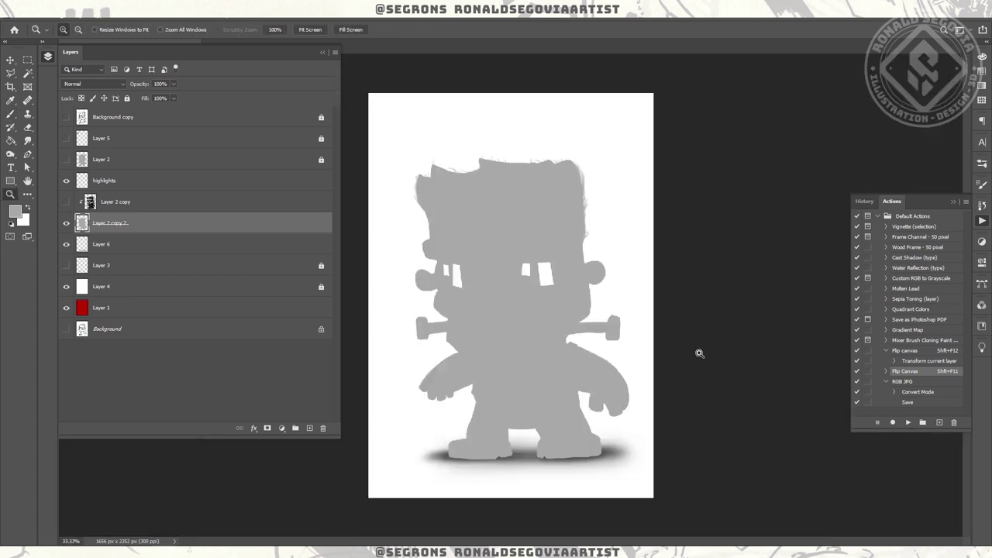
click(66, 201)
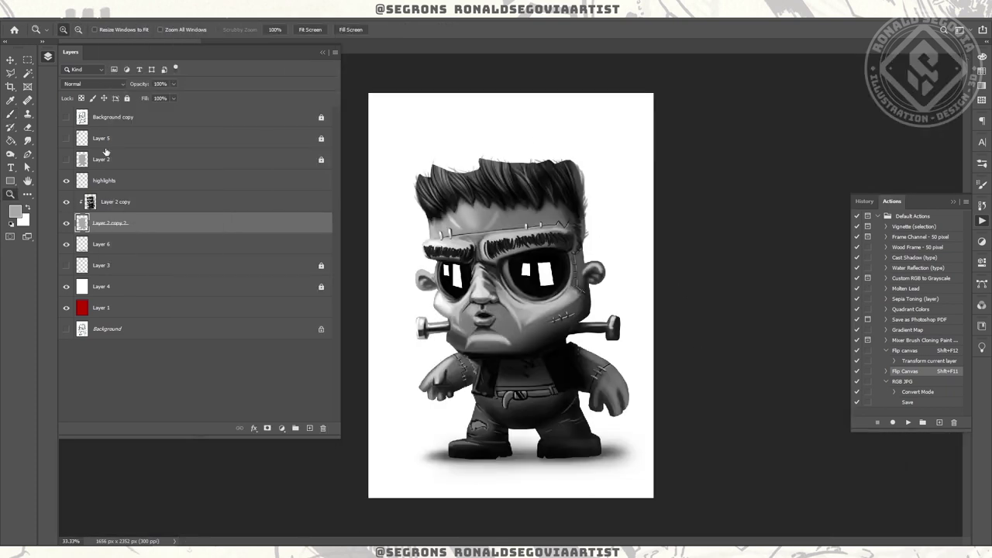
key(ctrl+alt+i)
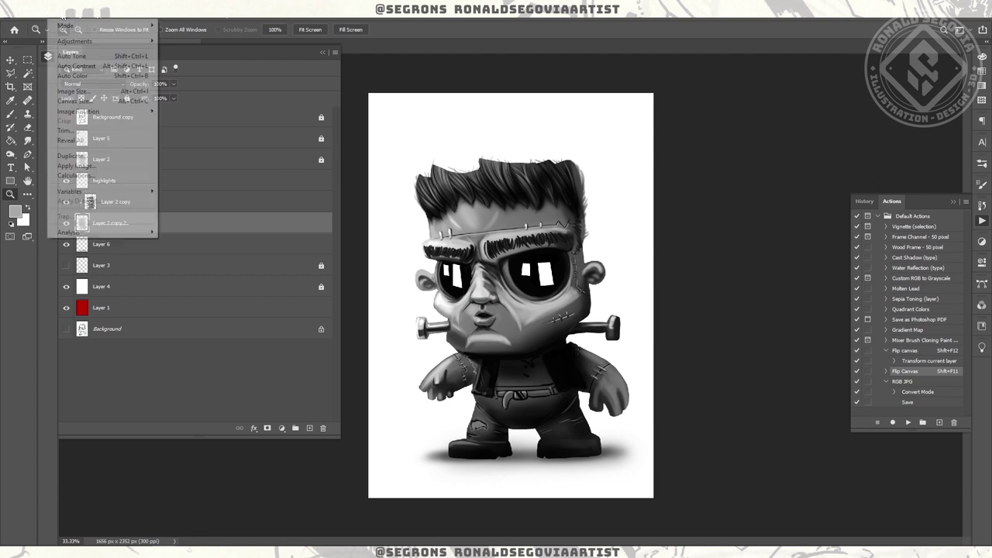
- Check the Image Size dialog for 7087 × 10065 px at 300 ppi, viewing centimetres, then close it
click(593, 275)
click(590, 308)
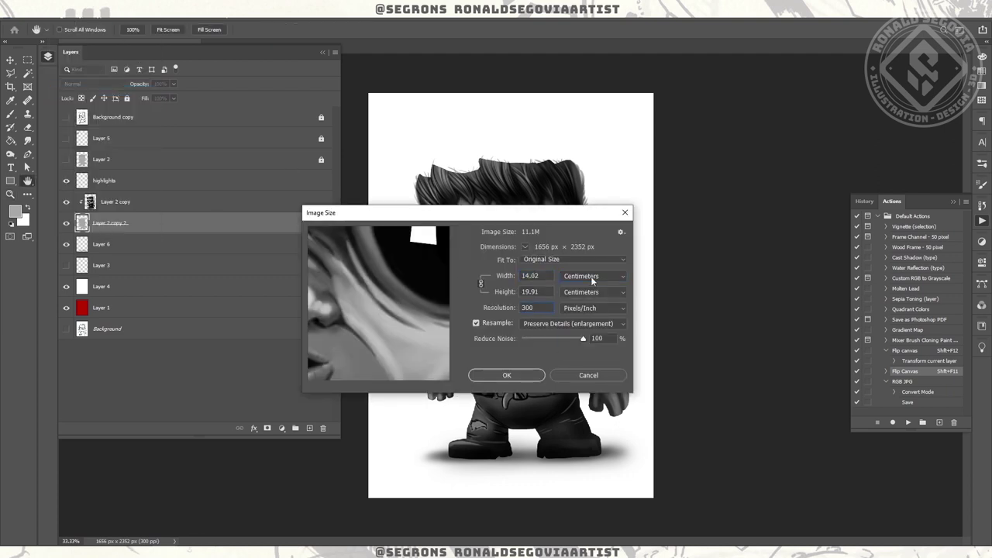
key(Escape)
key(z)
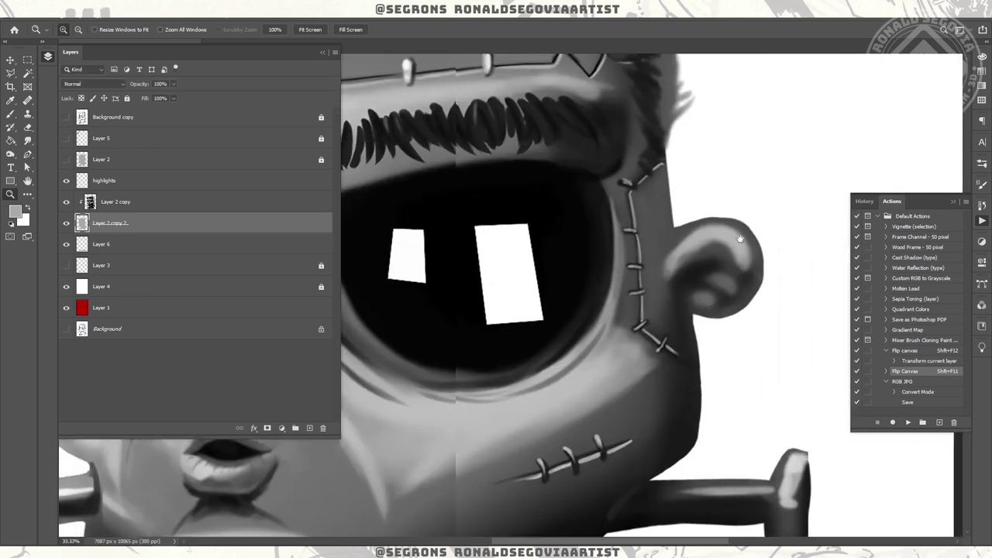
click(89, 92)
key(Escape)
key(ctrl+plus)
- Toggle Layer 2 copy and background Layer 4 to inspect the silhouette, then select Layer 2 copy
key(b)
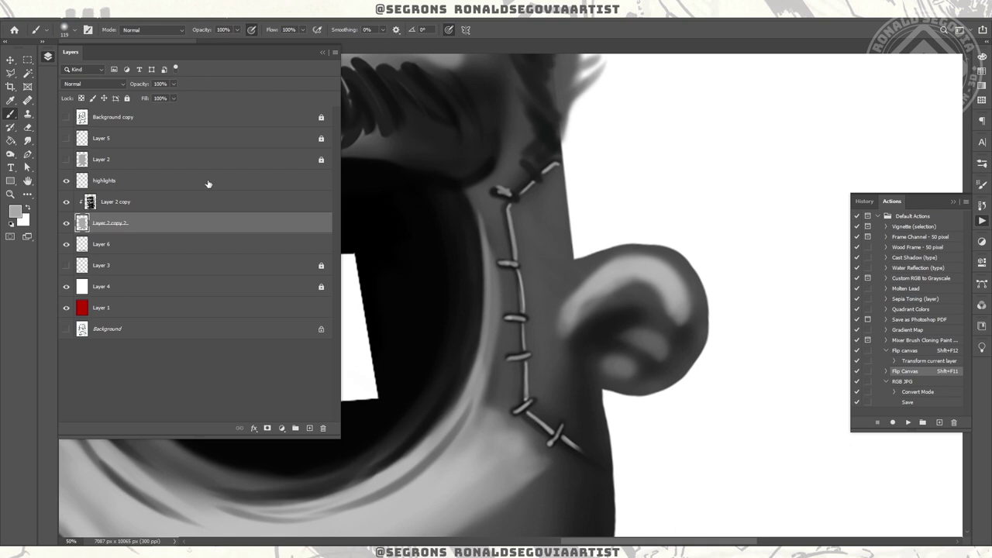
click(66, 202)
click(66, 286)
key(z)
key(ctrl+minus)
key(ctrl+minus)
key(ctrl+minus)
key(ctrl+minus)
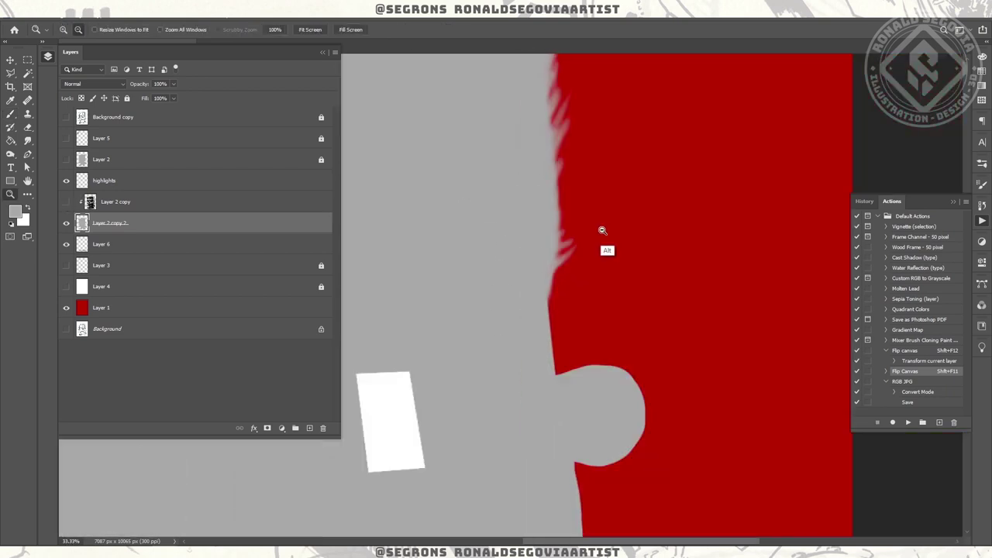
click(66, 201)
key(ctrl+minus)
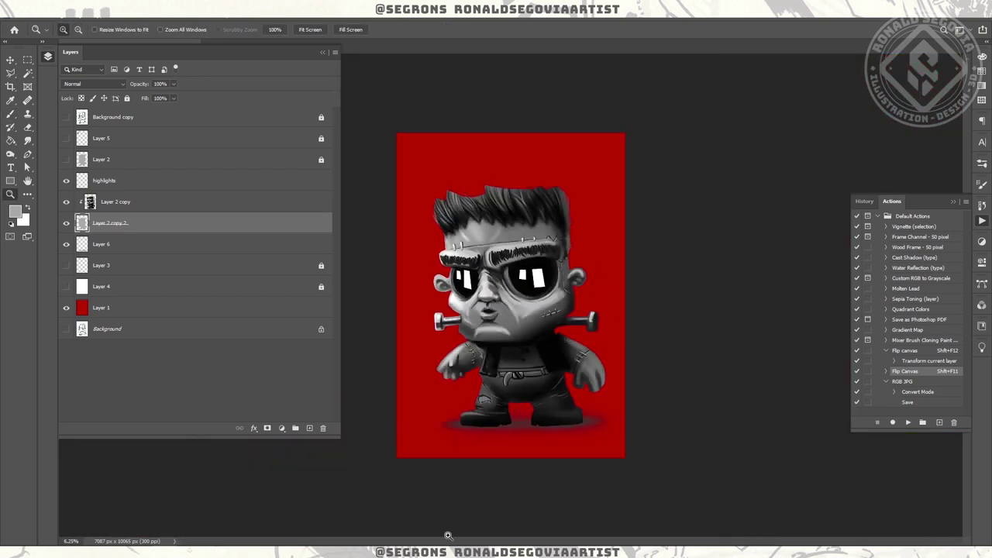
click(66, 286)
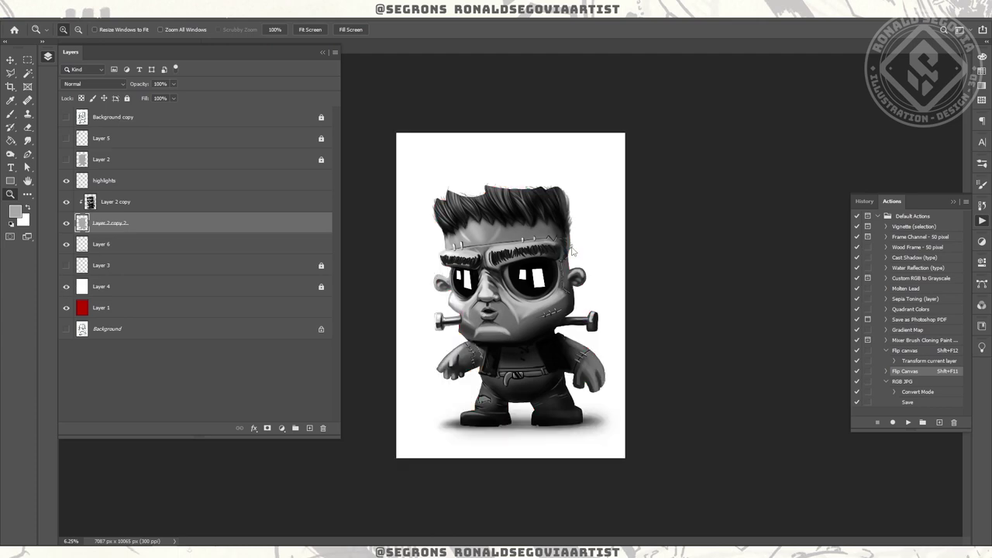
click(565, 238)
click(566, 238)
click(566, 238)
- Paint black strands along the hair edge, then lighter strands in a grey sampled from the hair
key(alt+bracketright)
key(b)
key(d)
mouse_move(521, 117)
mouse_down()
mouse_move(576, 321)
mouse_move(593, 294)
mouse_move(527, 332)
mouse_move(531, 374)
mouse_move(553, 337)
mouse_move(549, 297)
mouse_move(582, 321)
mouse_move(504, 349)
mouse_move(531, 431)
mouse_up()
key(bracketleft)
key(bracketleft)
key(bracketleft)
key(bracketleft)
key(bracketleft)
key(bracketleft)
key(bracketleft)
key(bracketleft)
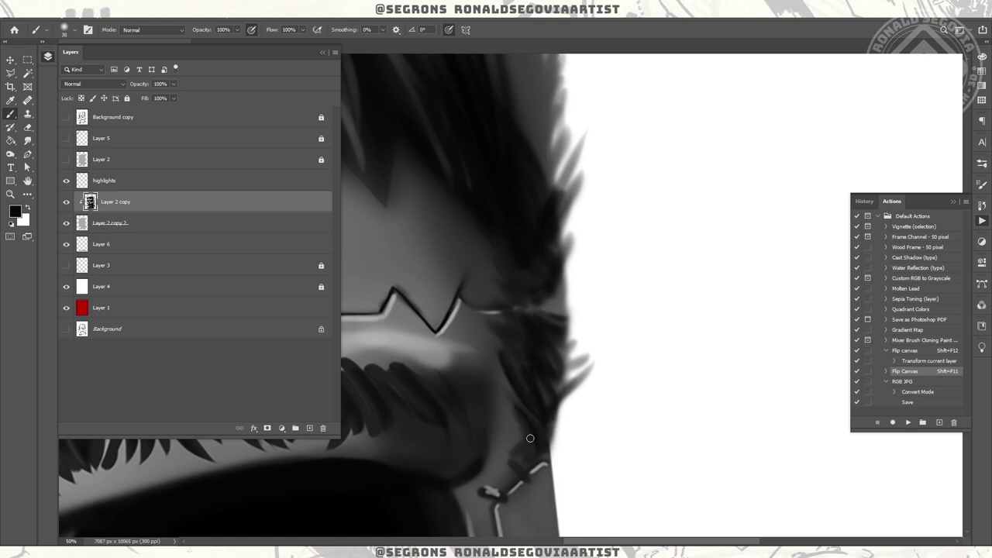
alt+click(452, 343)
drag(508, 353, 555, 312)
- Sample black from the scar line and paint larger dark strokes along the hair's right edge
alt+click(464, 309)
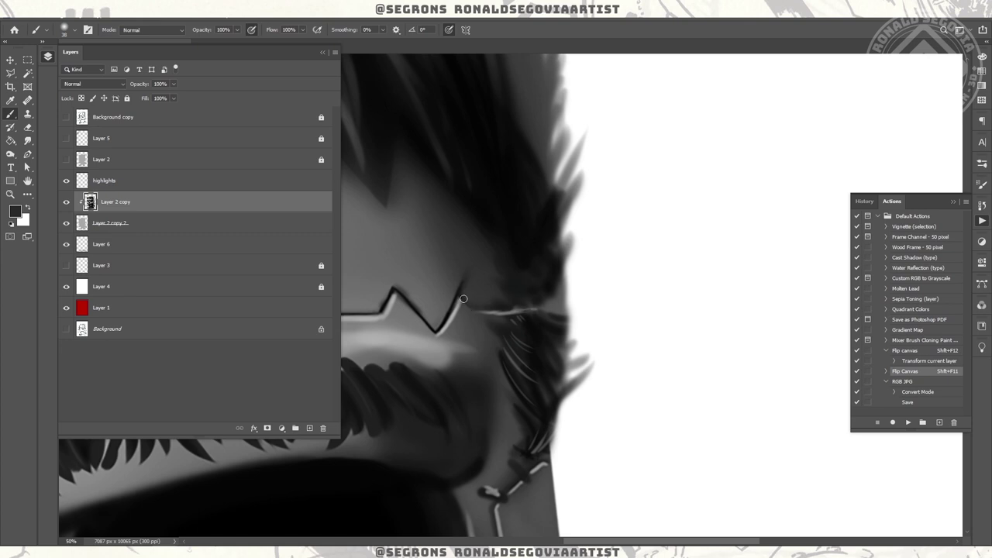
key(bracketright)
key(bracketright)
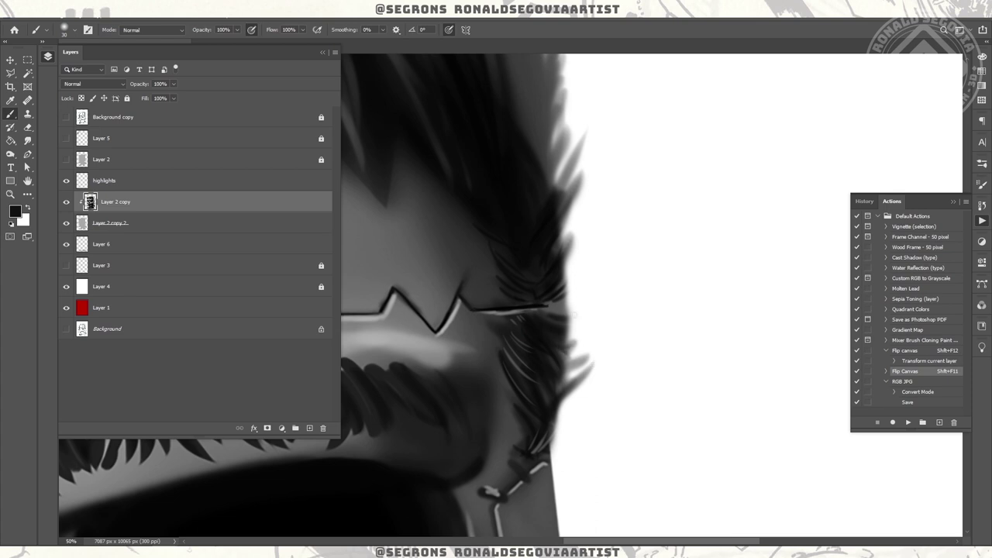
key(ctrl+minus)
key(ctrl+minus)
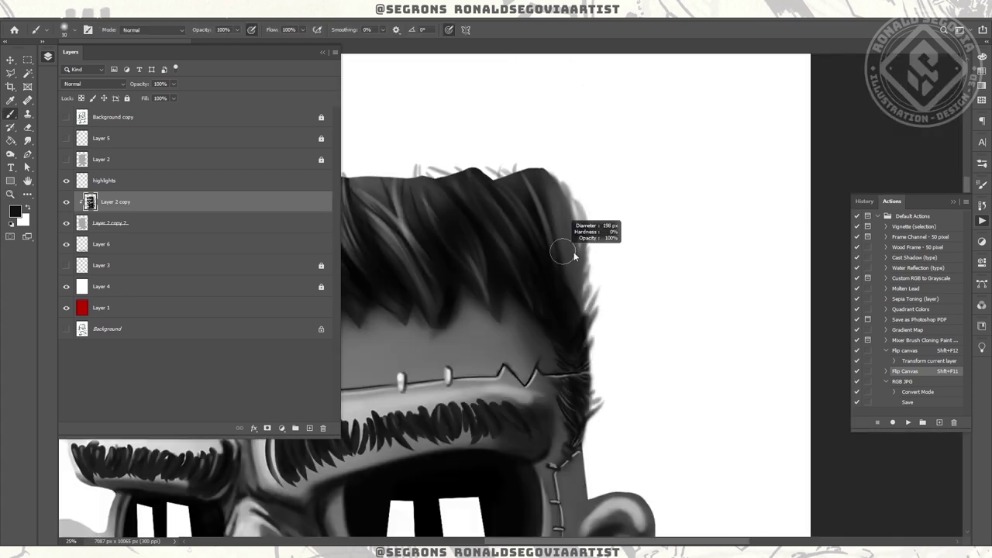
mouse_move(556, 185)
mouse_down()
mouse_move(584, 256)
mouse_move(585, 222)
mouse_move(558, 176)
mouse_move(580, 279)
mouse_up()
key(z)
alt+click(722, 296)
key(ctrl+plus)
key(ctrl+plus)
key(ctrl+plus)
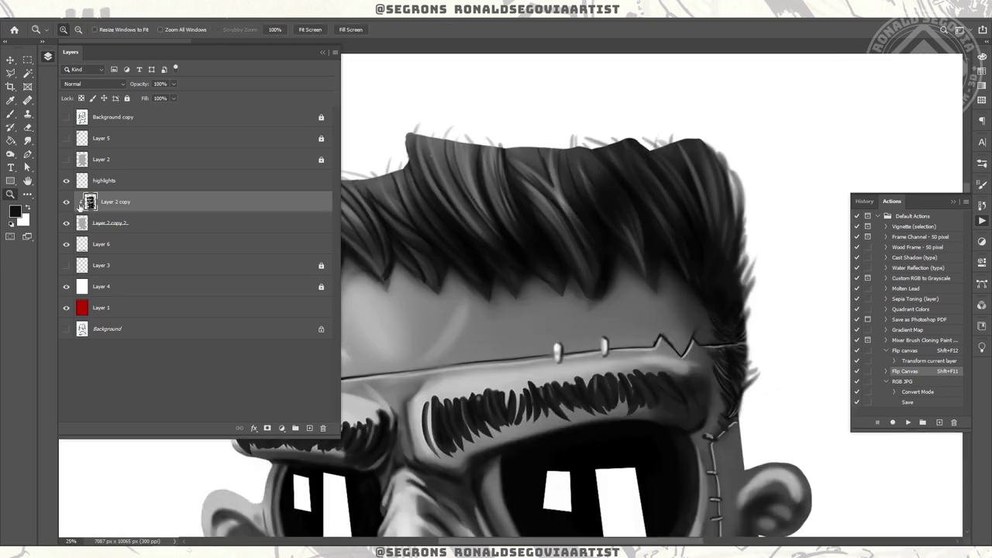
- Hide the shaded Layer 2 copy, target silhouette Layer 2 copy 2, and adjust brush size
key(b)
key(ctrl+comma)
key(alt+bracketleft)
key(bracketleft)
key(bracketleft)
key(bracketleft)
key(bracketleft)
key(bracketleft)
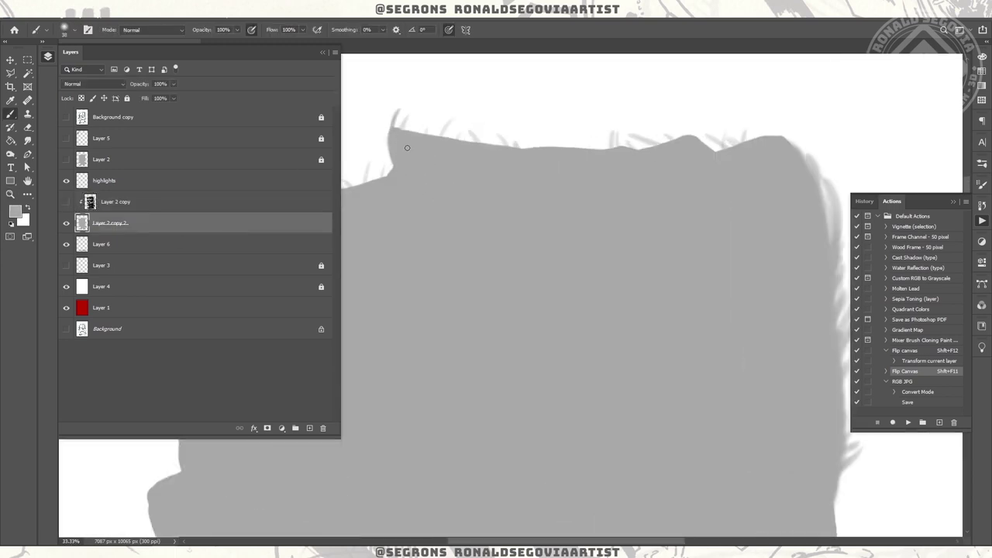
key(bracketright)
key(bracketright)
key(bracketright)
- Smooth the silhouette's upper edge with grey paint
scroll(679, 234, up, 3)
scroll(558, 255, left, 3)
drag(448, 270, 578, 331)
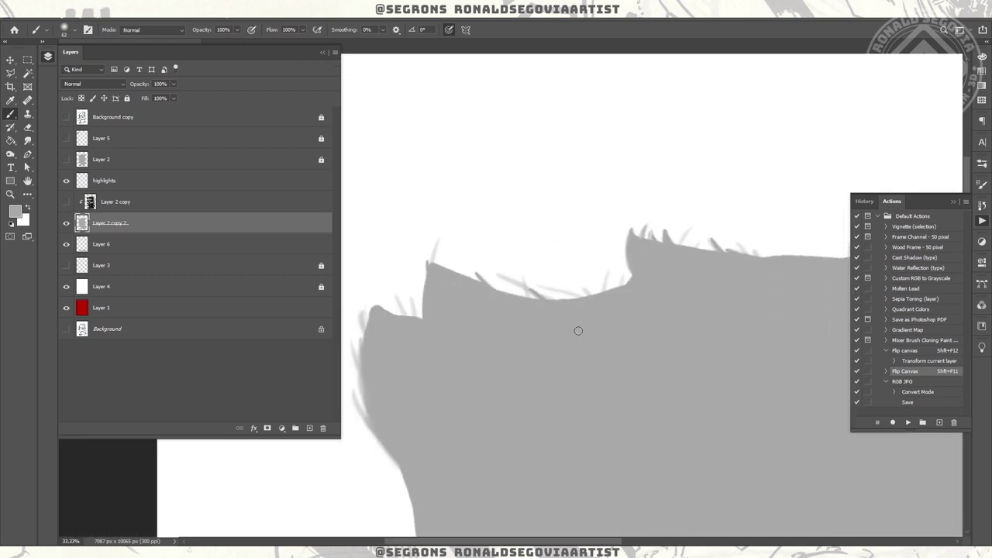
drag(535, 272, 648, 263)
- Paint grey hair strands along the silhouette's outline, undoing one stray strand
scroll(648, 264, down, 2)
scroll(648, 264, right, 3)
drag(655, 205, 696, 161)
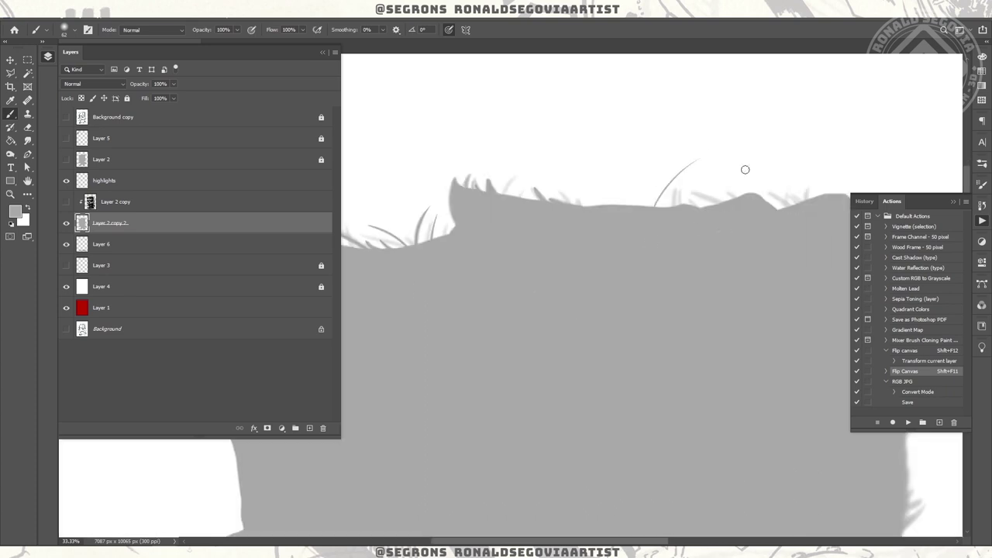
key(ctrl+z)
drag(750, 193, 767, 164)
scroll(774, 175, right, 2)
drag(795, 233, 806, 267)
scroll(805, 267, down, 1)
scroll(806, 267, right, 3)
mouse_move(694, 240)
mouse_down()
mouse_move(684, 310)
mouse_move(699, 374)
mouse_up()
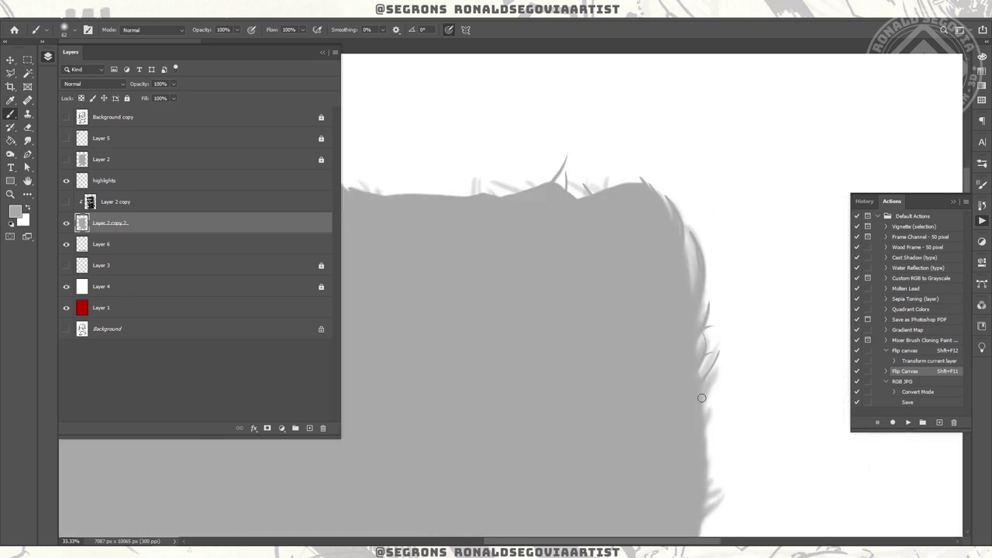
scroll(727, 392, down, 2)
key(z)
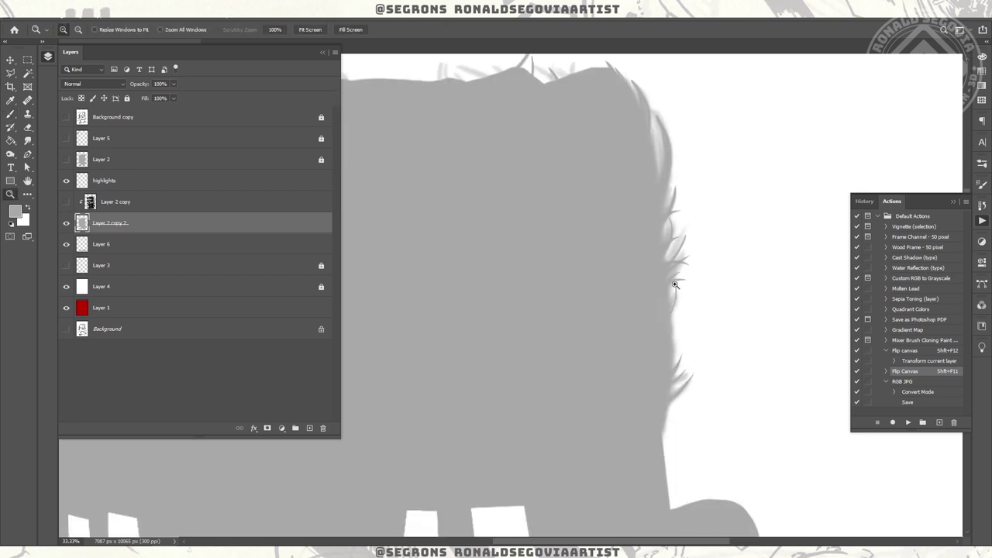
alt+click(571, 220)
key(b)
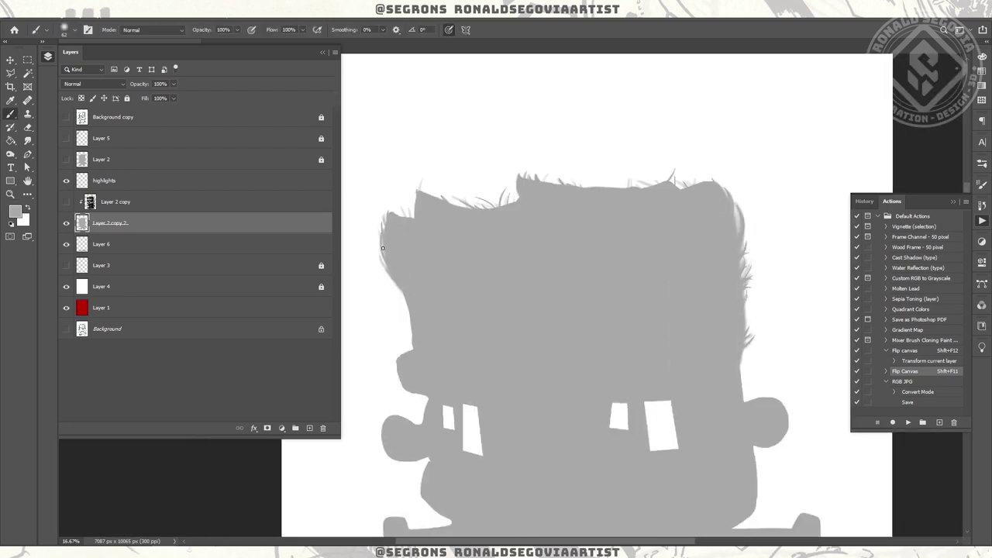
- Set up the Eraser at 100% opacity with a new brush tip
key(e)
scroll(643, 163, up, 2)
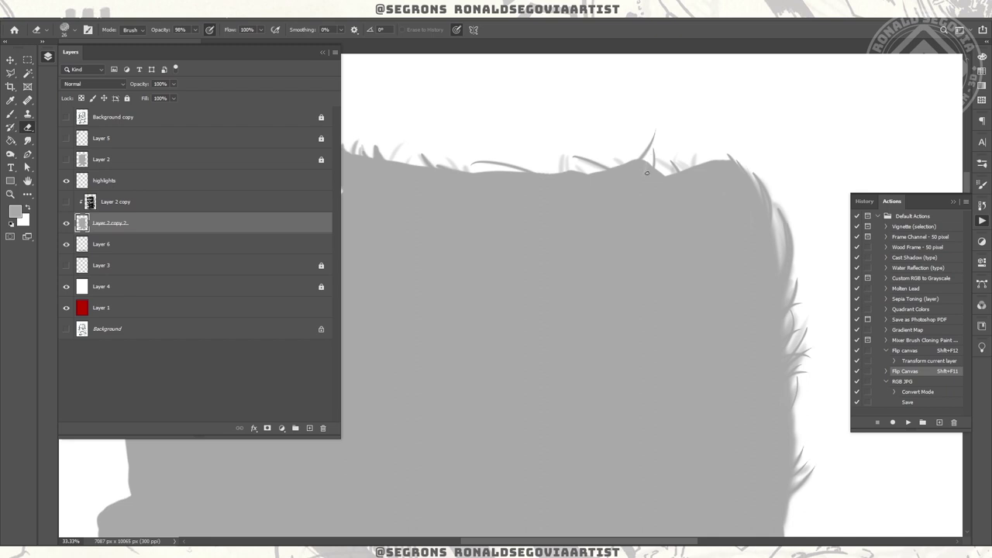
drag(195, 29, 204, 39)
click(64, 30)
scroll(116, 310, up, 2)
double_click(54, 155)
- Erase individual hair lines into the silhouette's top edge across the head
drag(649, 159, 628, 182)
drag(656, 164, 661, 193)
scroll(710, 190, left, 5)
drag(558, 210, 577, 223)
scroll(579, 179, left, 2)
drag(419, 249, 431, 166)
drag(367, 254, 374, 217)
scroll(401, 262, down, 2)
scroll(798, 138, right, 1)
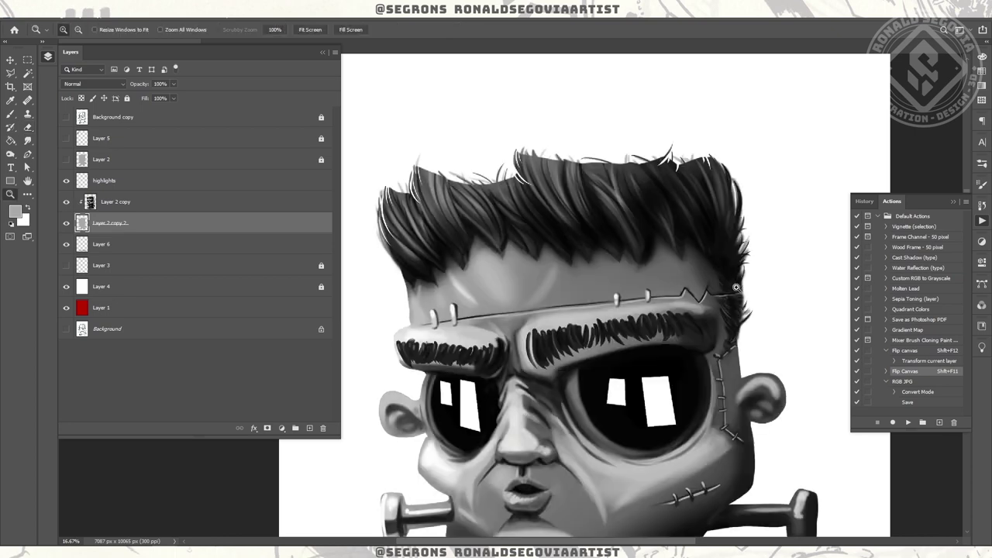
scroll(699, 290, down, 3)
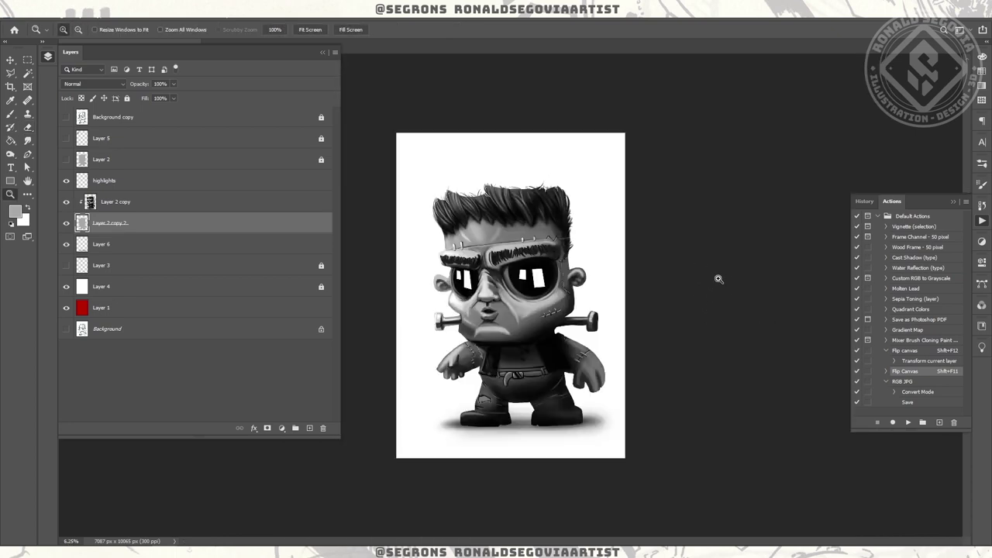
- Select the shaded Layer 2 copy with the Brush, with black as the paint colour
scroll(519, 206, up, 2)
key(b)
key(alt+bracketright)
mouse_move(540, 159)
mouse_down()
mouse_move(586, 246)
mouse_move(560, 280)
mouse_up()
key(d)
drag(603, 421, 761, 277)
click(66, 30)
key(Return)
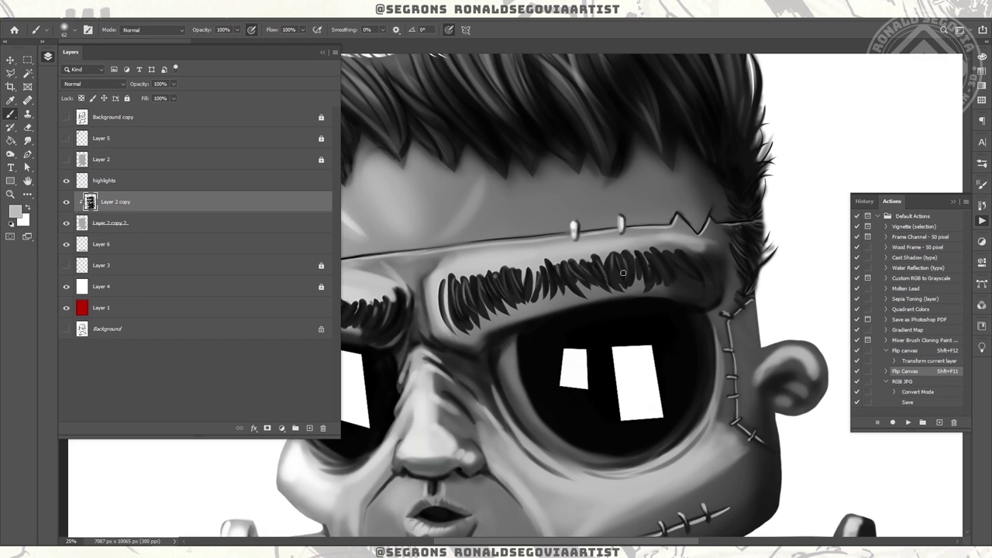
- Lighten the inner ends of both eyebrows with short strokes
drag(669, 254, 809, 235)
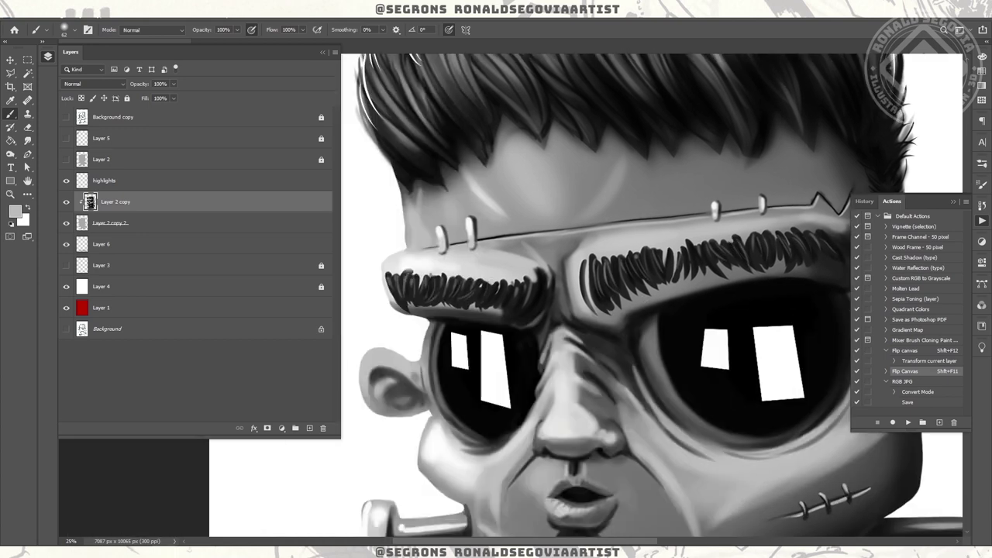
drag(525, 275, 542, 306)
drag(592, 277, 612, 308)
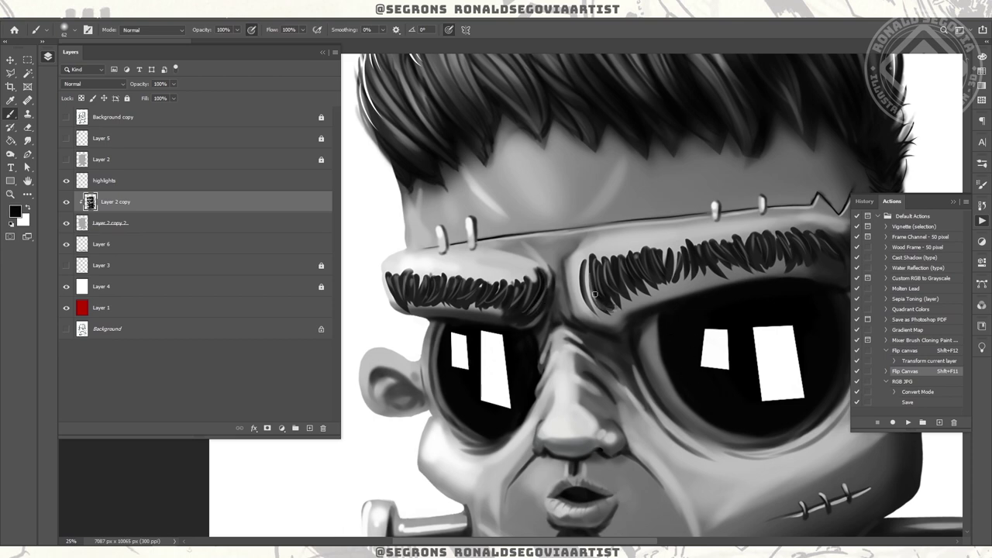
drag(733, 266, 626, 274)
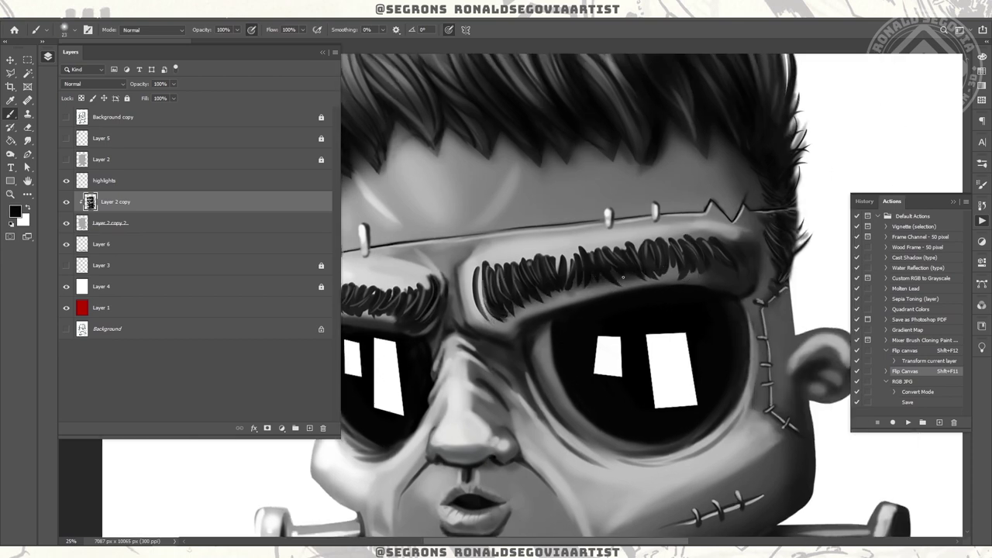
- Zoom in on the right eye, pick a light tone, and flip the canvas horizontally
key(z)
key(ctrl+0)
click(530, 269)
click(531, 269)
key(b)
alt+click(511, 376)
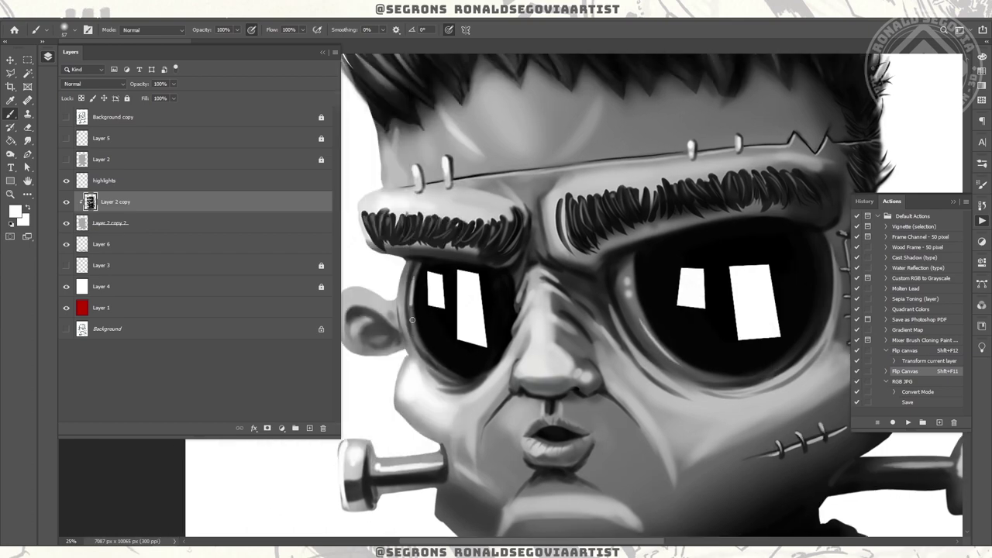
key(shift+F11)
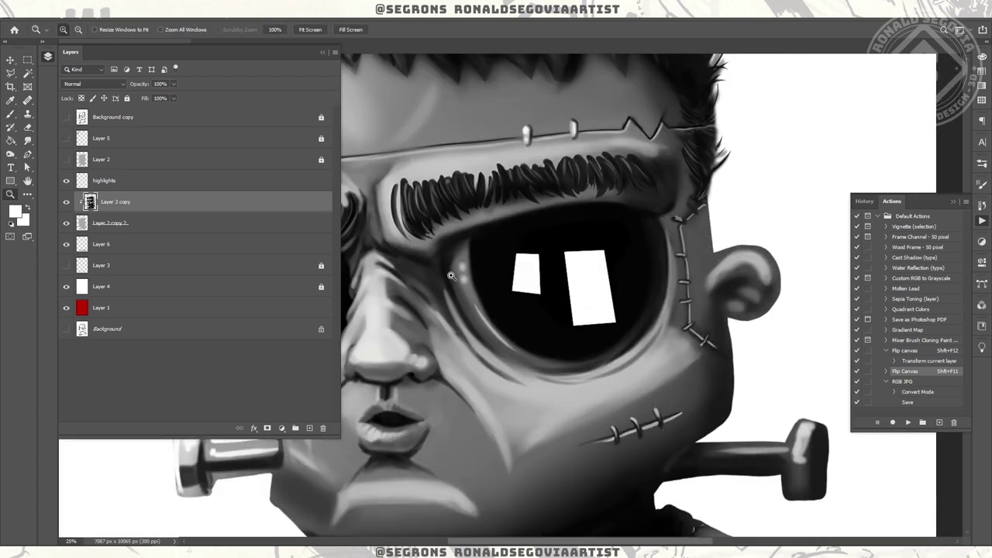
- Paint a dark black stroke under the right eye
scroll(444, 288, down, 3)
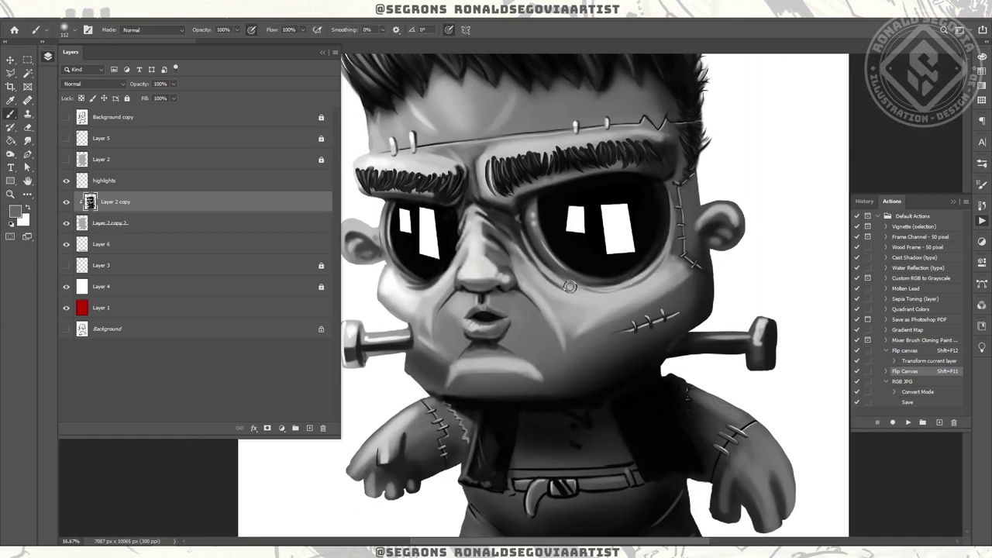
key(d)
mouse_move(567, 294)
mouse_down()
mouse_move(579, 317)
mouse_move(617, 303)
mouse_up()
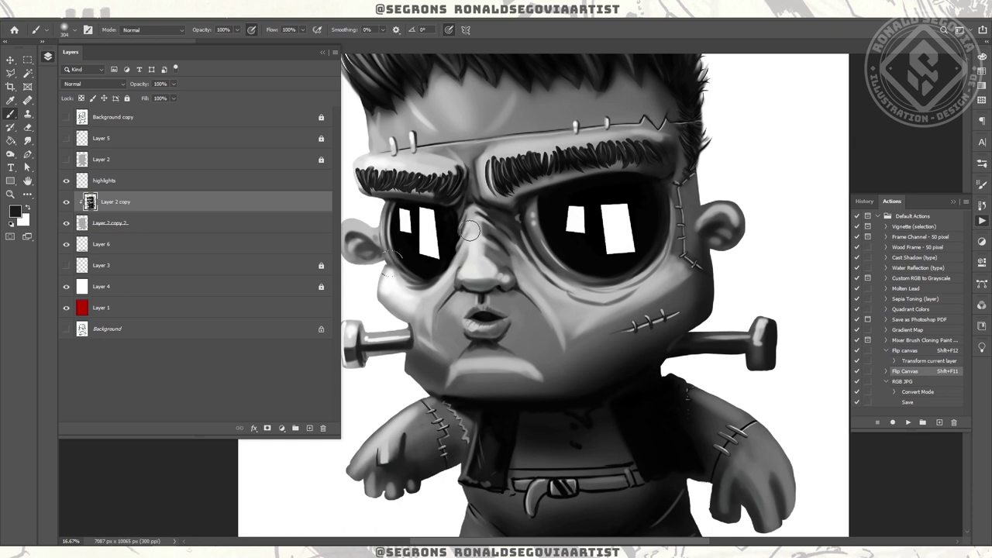
- Zoom out and back in on the head, picking a light grey to paint with
key(z)
alt+click(700, 328)
key(b)
key(ctrl+plus)
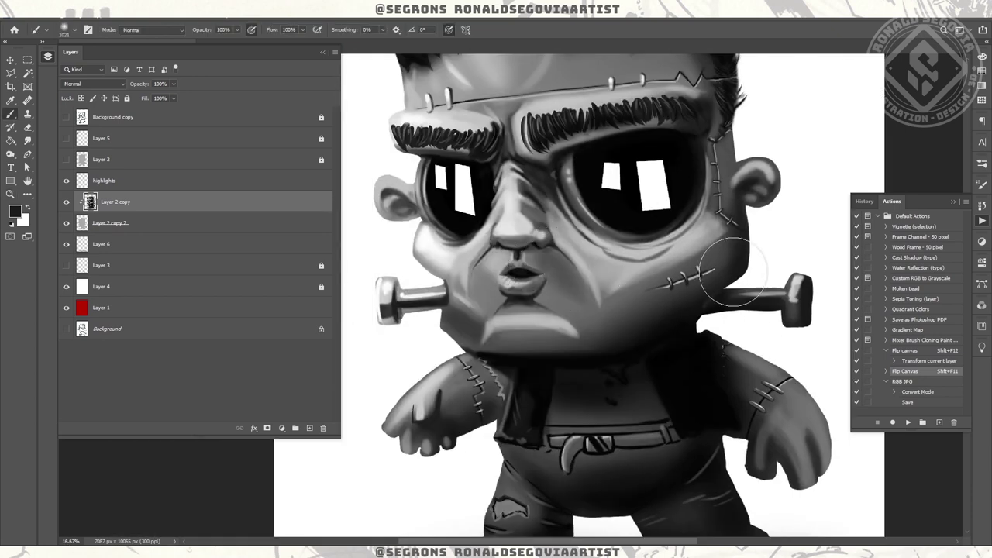
alt+click(695, 270)
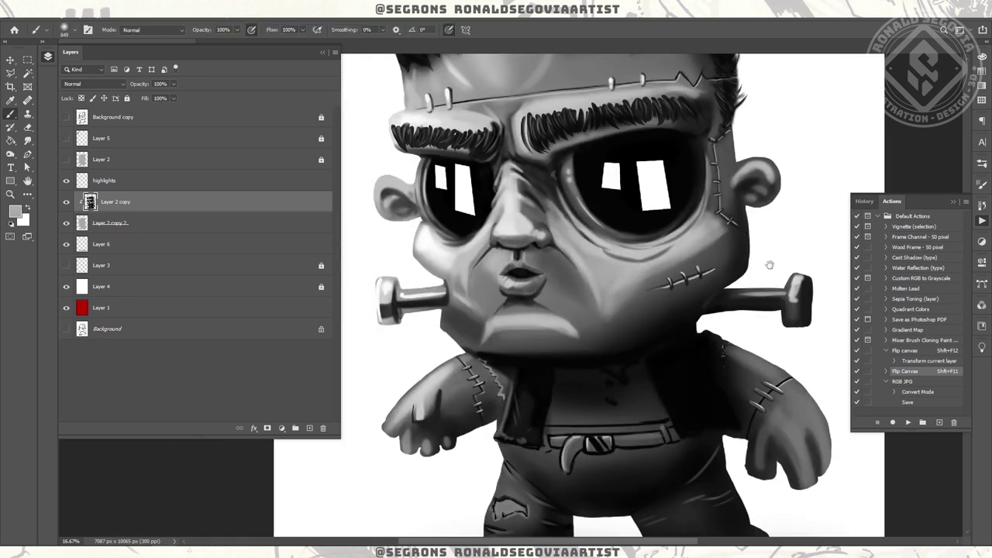
drag(683, 259, 608, 311)
- Reframe on the face and paint light reflection streaks into the sunglasses lens
key(z)
alt+click(640, 289)
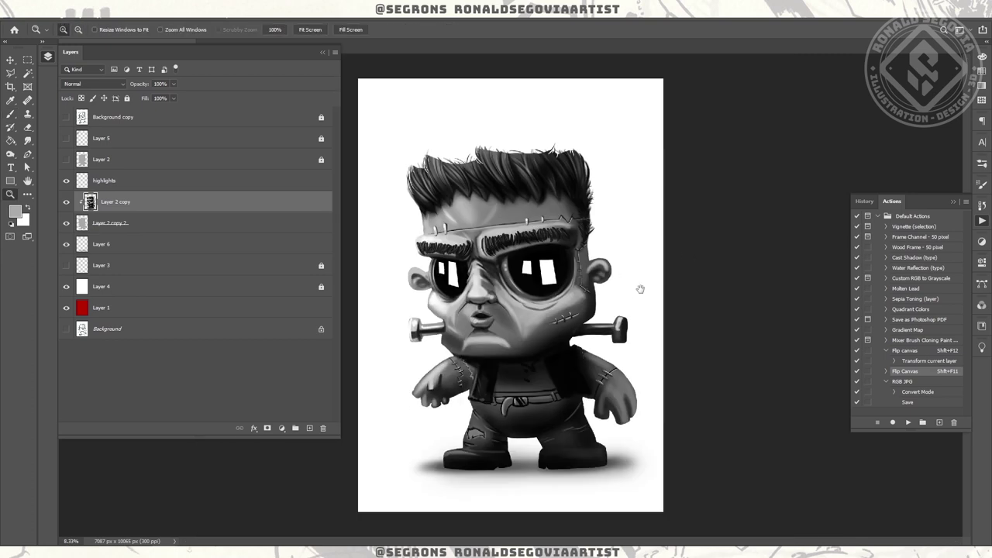
key(b)
key(ctrl+plus)
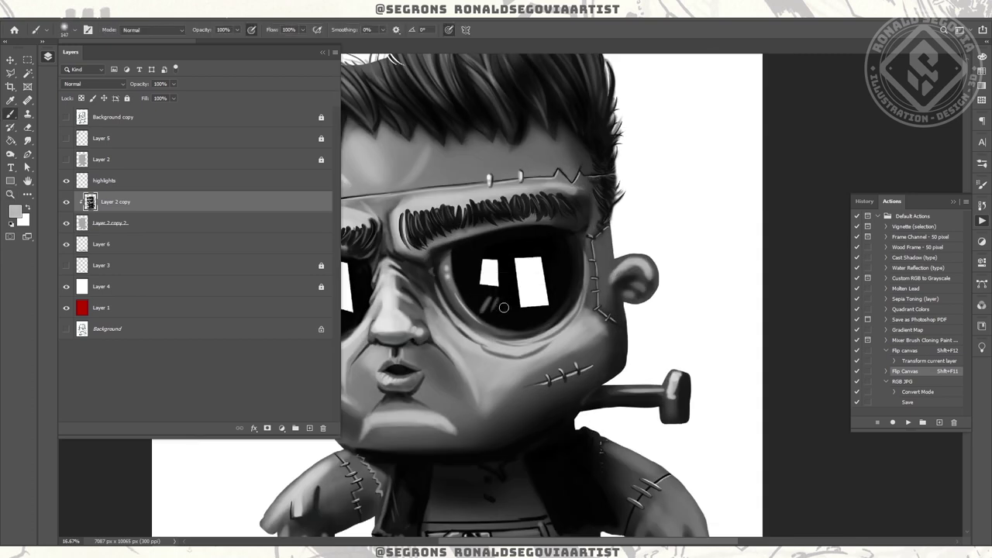
mouse_move(349, 306)
mouse_down()
mouse_move(457, 300)
mouse_move(445, 297)
mouse_up()
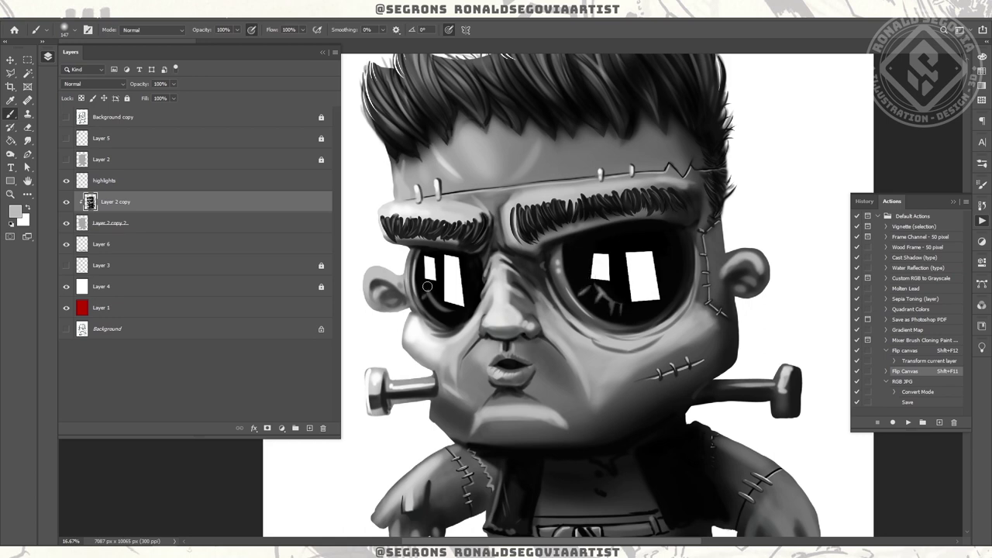
key(z)
alt+click(715, 268)
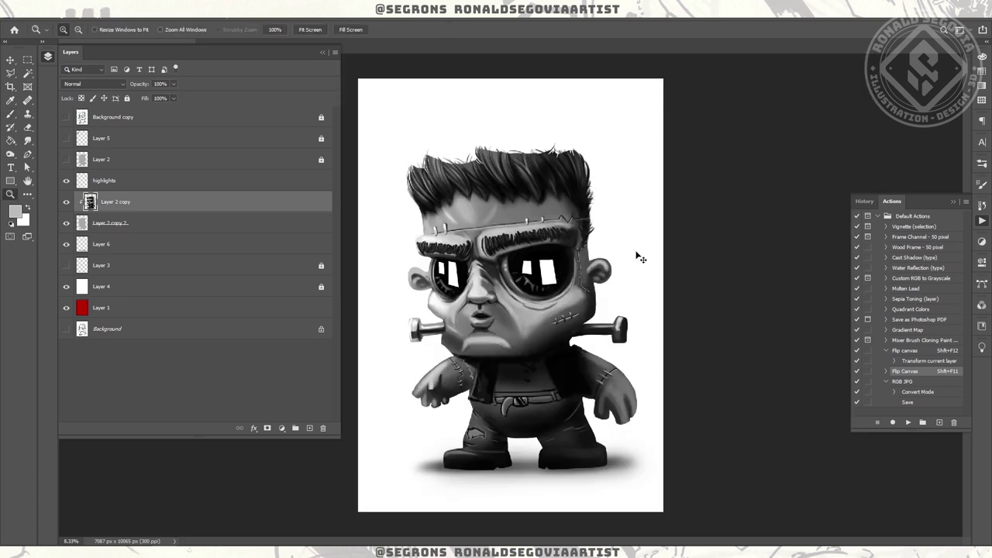
key(ctrl+plus)
key(b)
mouse_move(515, 293)
mouse_down()
mouse_move(542, 283)
mouse_move(505, 264)
mouse_up()
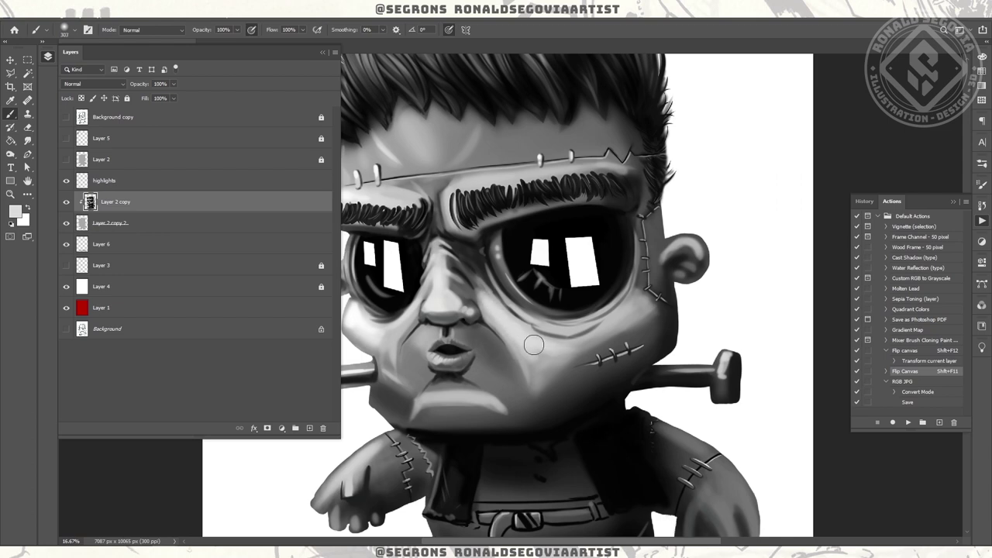
- Sample the cheek's grey, pick a light grey, and flip the canvas horizontally
key(alt)
alt+click(564, 387)
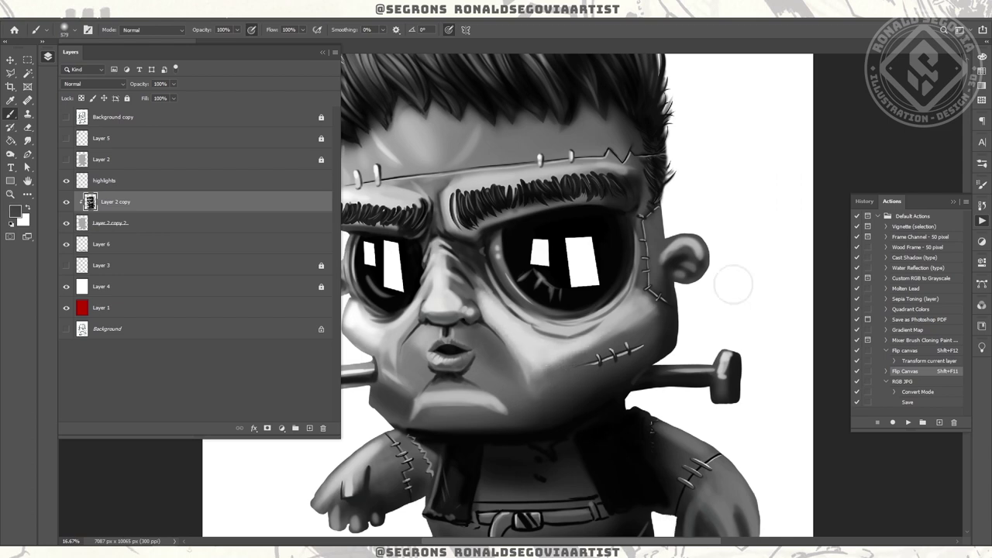
key(z)
alt+click(748, 303)
key(ctrl+plus)
key(b)
alt+click(534, 315)
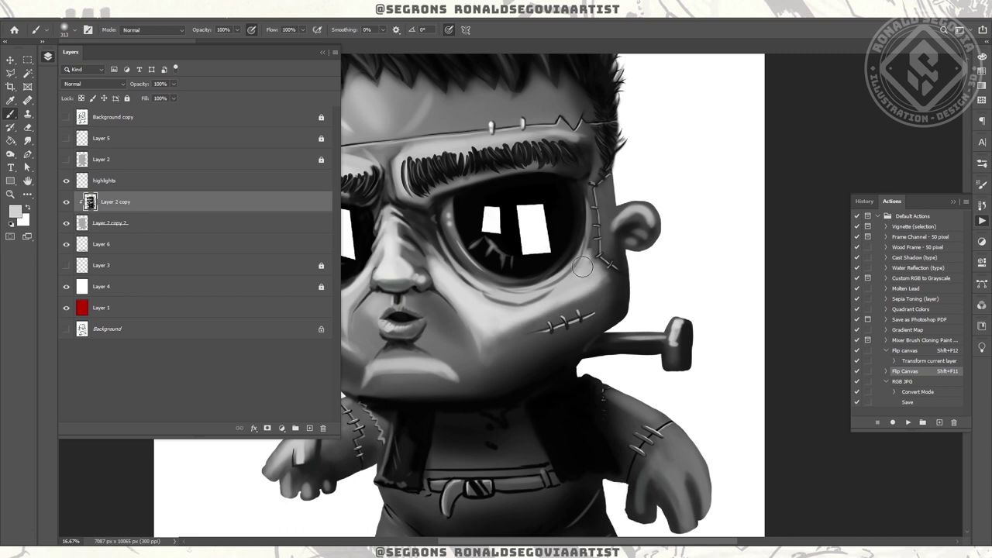
key(shift+F11)
- Zoom out to check the whole flipped figure
key(ctrl+minus)
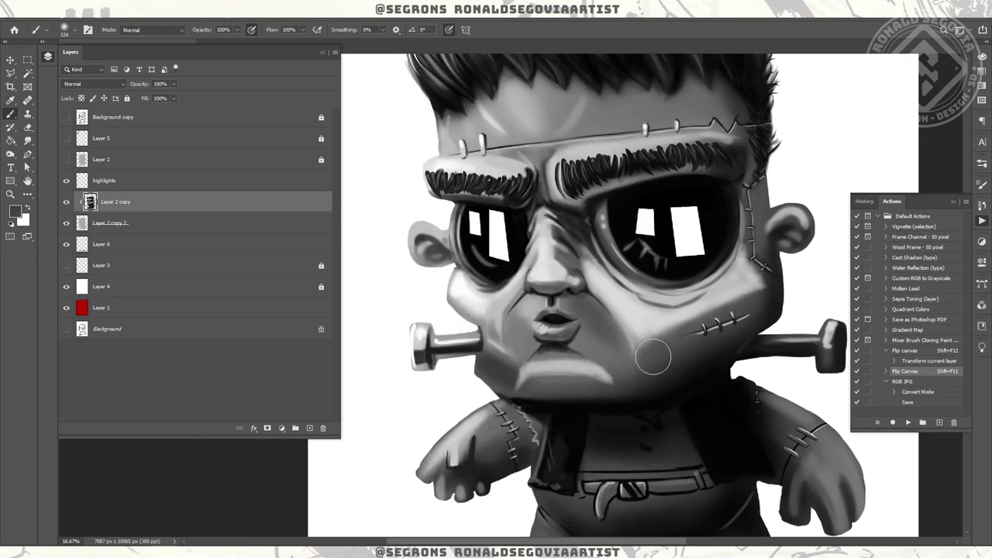
key(z)
alt+click(678, 287)
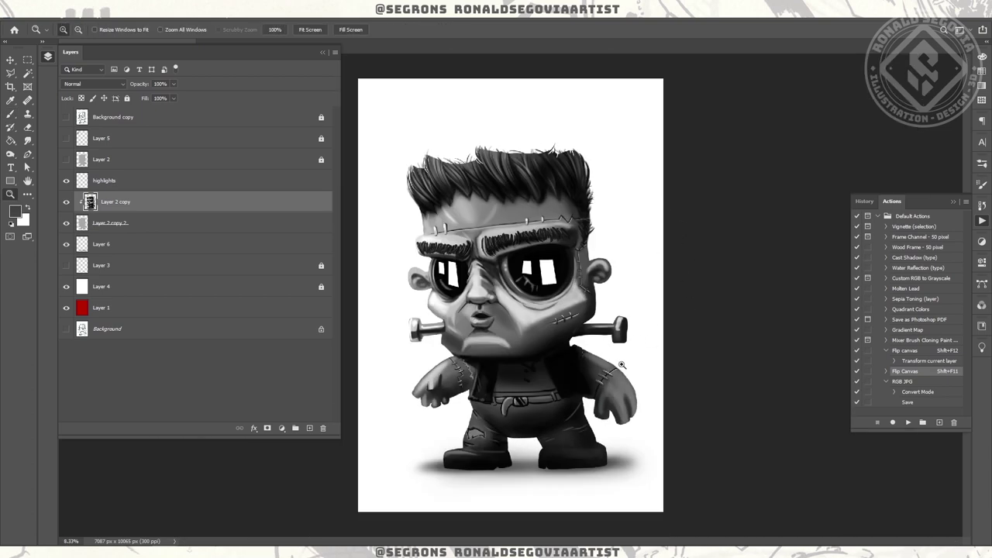
scroll(535, 256, up, 5)
scroll(694, 314, down, 2)
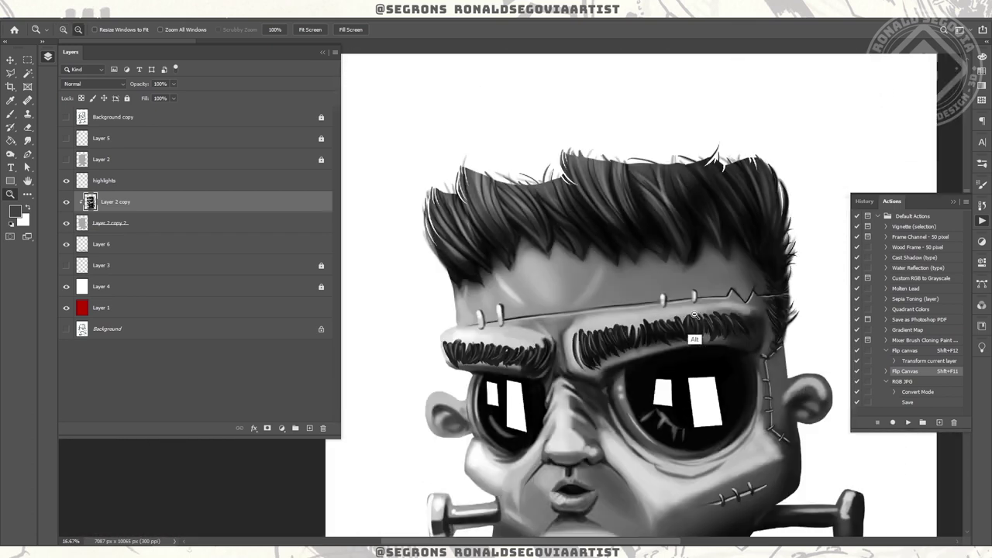
scroll(563, 234, up, 3)
key(b)
- Darken the tips of the spiky hair with small strokes, then fit the figure on screen
drag(503, 283, 519, 308)
drag(501, 243, 512, 275)
mouse_move(606, 257)
mouse_down()
mouse_move(625, 314)
mouse_move(543, 256)
mouse_move(574, 285)
mouse_up()
mouse_move(648, 289)
mouse_down()
mouse_move(558, 261)
mouse_move(558, 288)
mouse_up()
drag(582, 277, 587, 308)
drag(633, 252, 633, 294)
drag(628, 221, 566, 233)
drag(630, 256, 624, 291)
key(z)
key(ctrl+0)
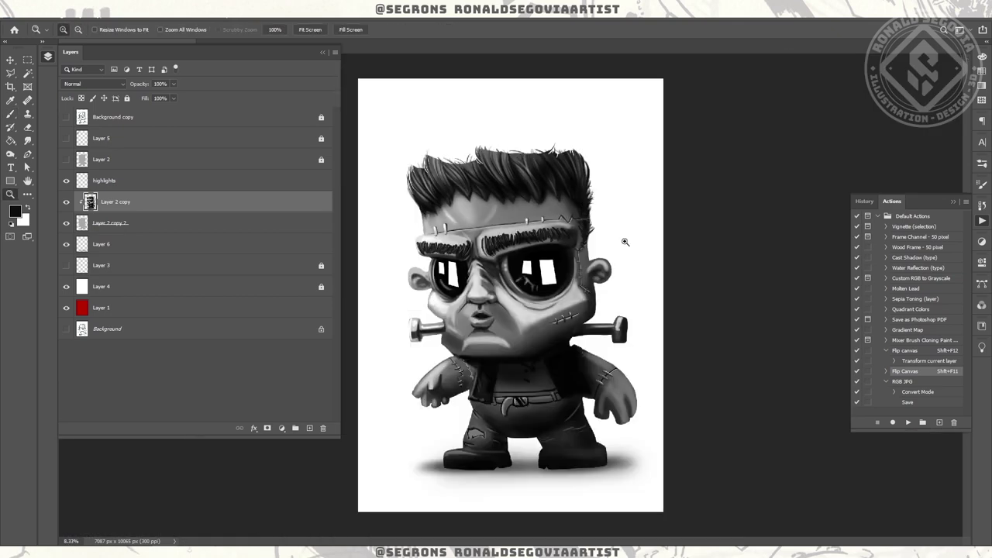
alt+click(604, 242)
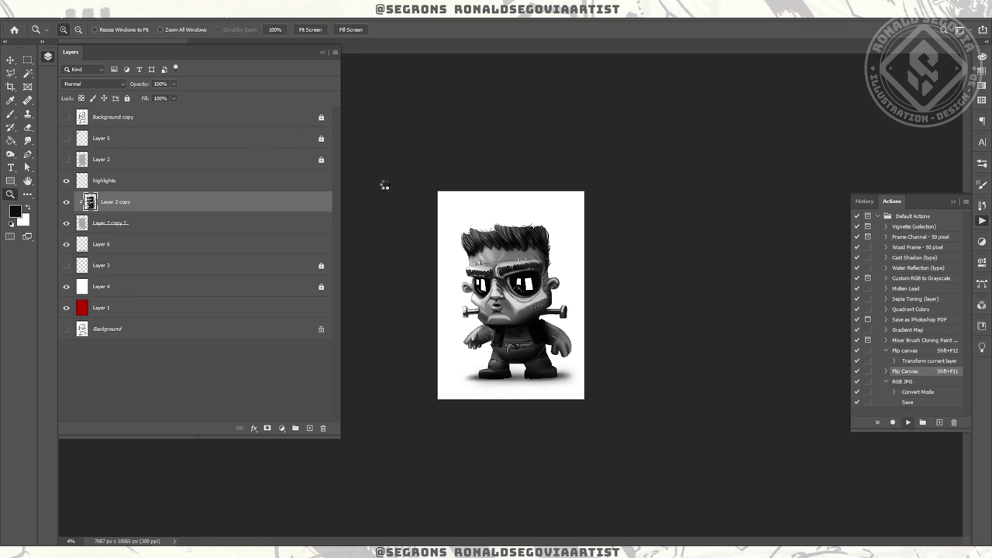
- Zoom in on the face and brighten the cheek under the eye with sampled white
click(510, 332)
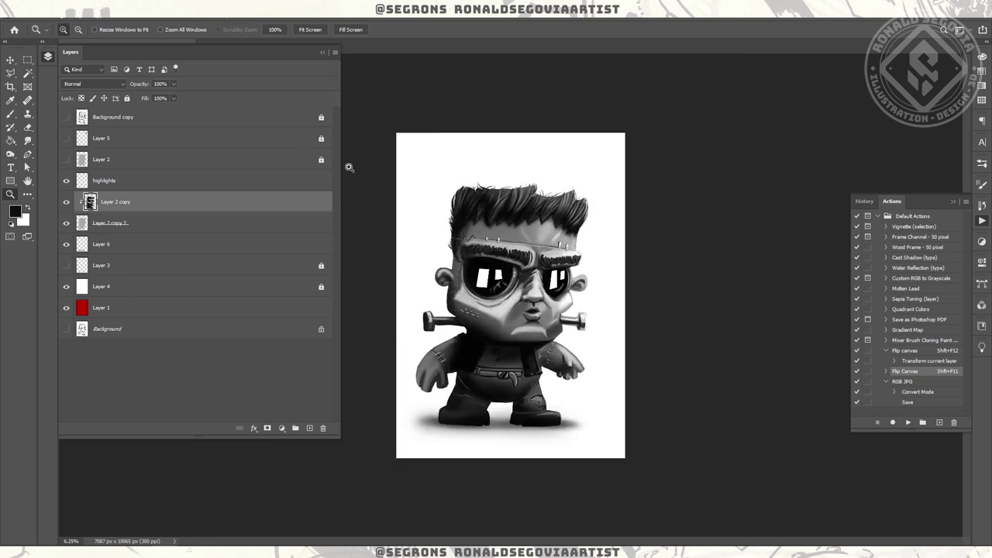
key(ctrl+plus)
key(ctrl+plus)
key(b)
alt+click(436, 234)
mouse_move(464, 315)
mouse_down()
mouse_move(497, 306)
mouse_move(385, 309)
mouse_move(485, 322)
mouse_move(484, 354)
mouse_move(544, 292)
mouse_move(466, 335)
mouse_move(421, 320)
mouse_move(477, 324)
mouse_move(513, 317)
mouse_move(550, 294)
mouse_move(583, 297)
mouse_up()
- Flip the canvas, enlarge the brush, and add a white highlight beside the nose
key(d)
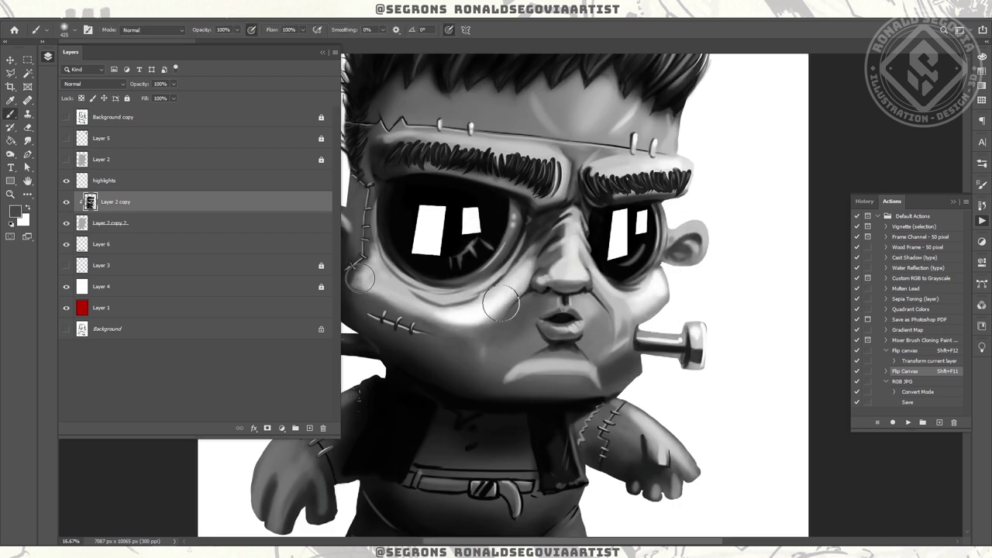
key(shift+F11)
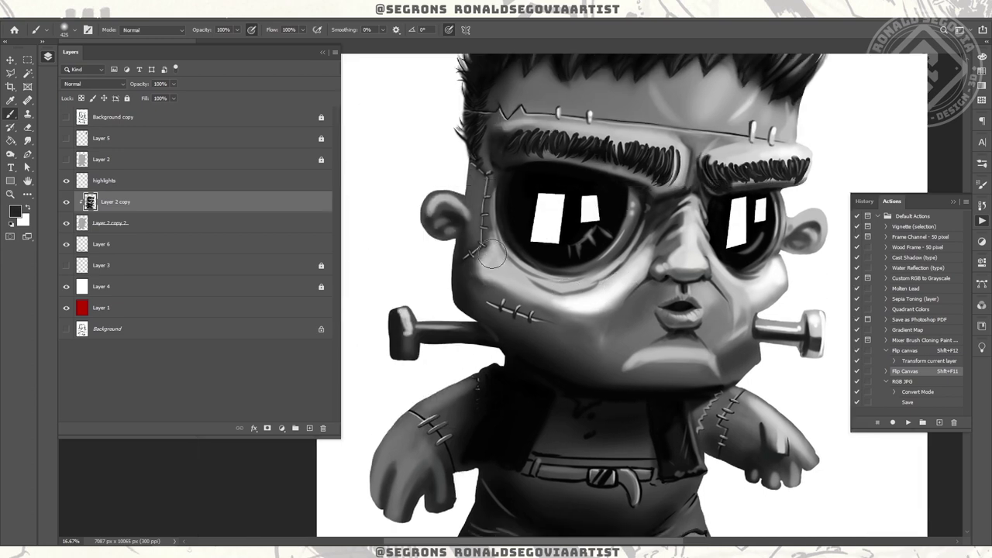
key(bracketright)
key(bracketright)
key(bracketright)
key(x)
mouse_move(601, 322)
mouse_down()
mouse_move(571, 348)
mouse_move(533, 360)
mouse_up()
- Sample a mid grey and lighten the jaw edge next to the bolt with a smaller brush
alt+click(581, 336)
alt+right_click(556, 321)
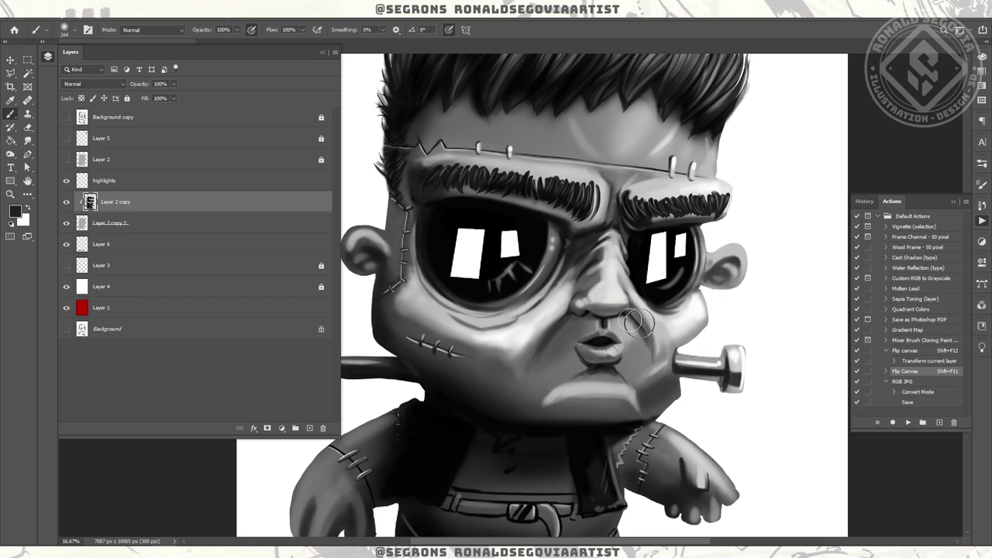
key(bracketright)
key(bracketright)
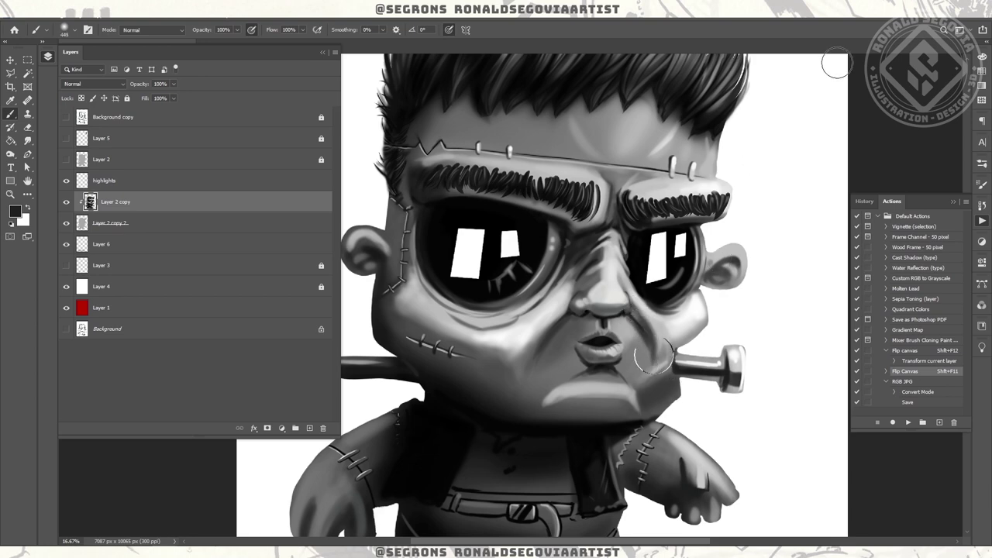
scroll(836, 64, down, 2)
scroll(780, 206, up, 3)
alt+right_click(682, 252)
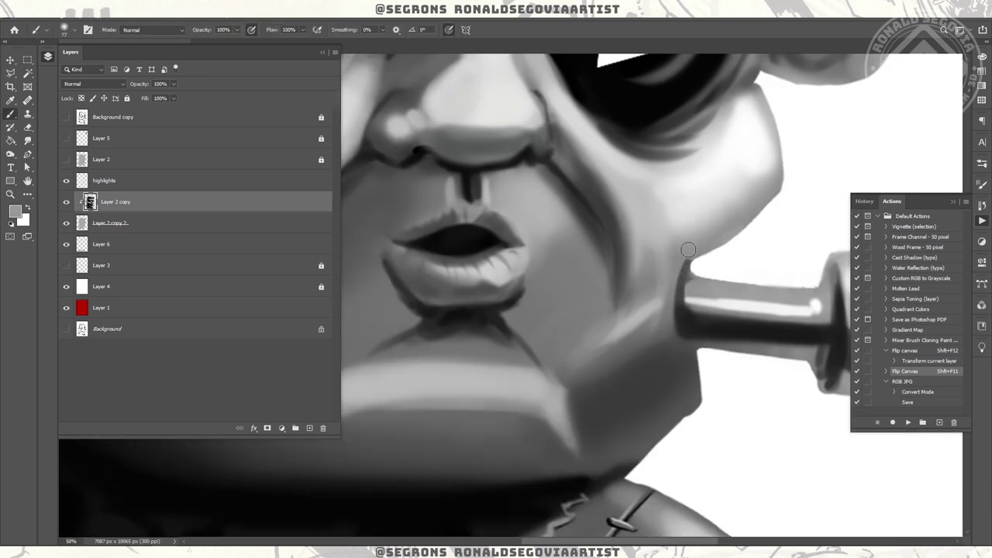
drag(688, 249, 673, 287)
- Set a large 900 px soft brush and zoom in on the left neck bolt
alt+right_click(662, 213)
alt+right_click(658, 337)
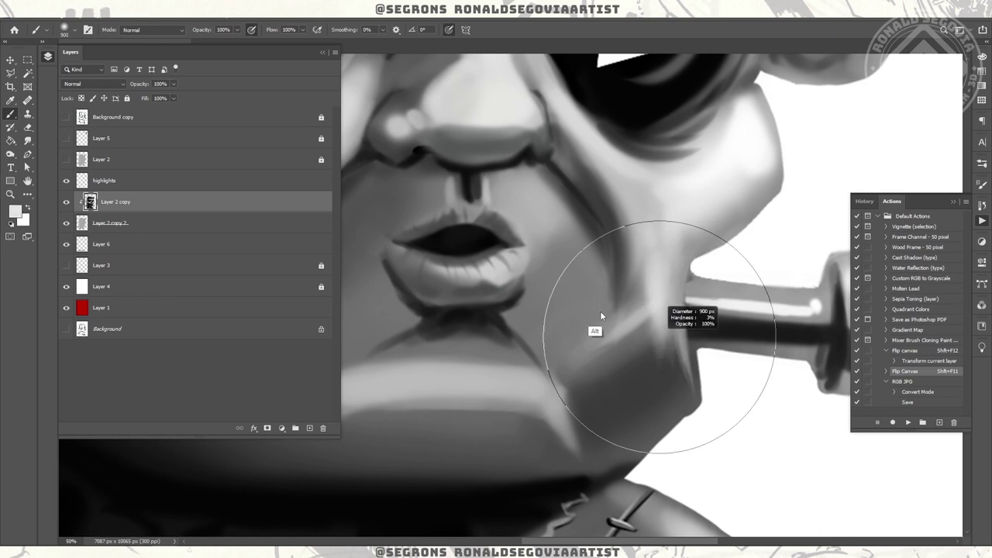
key(z)
key(ctrl+0)
click(632, 320)
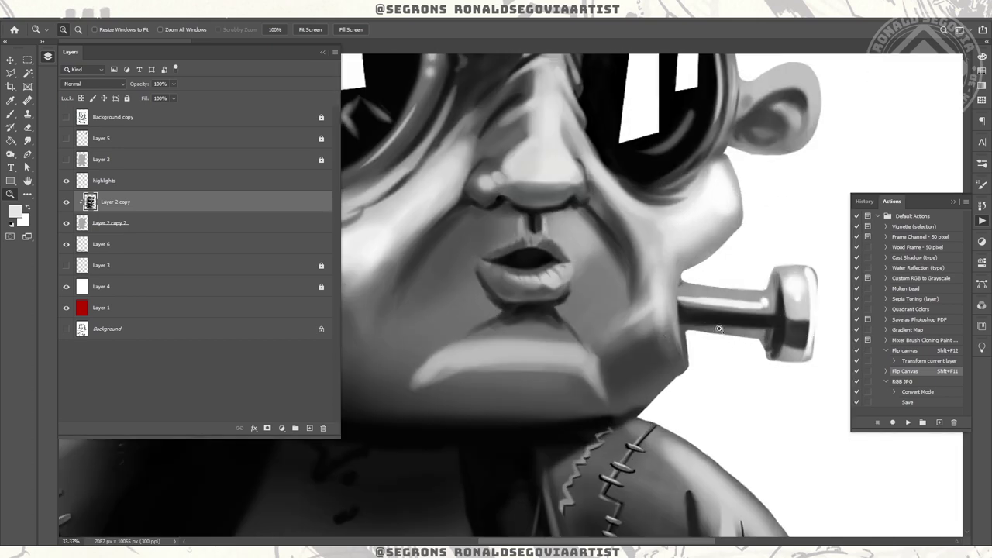
key(b)
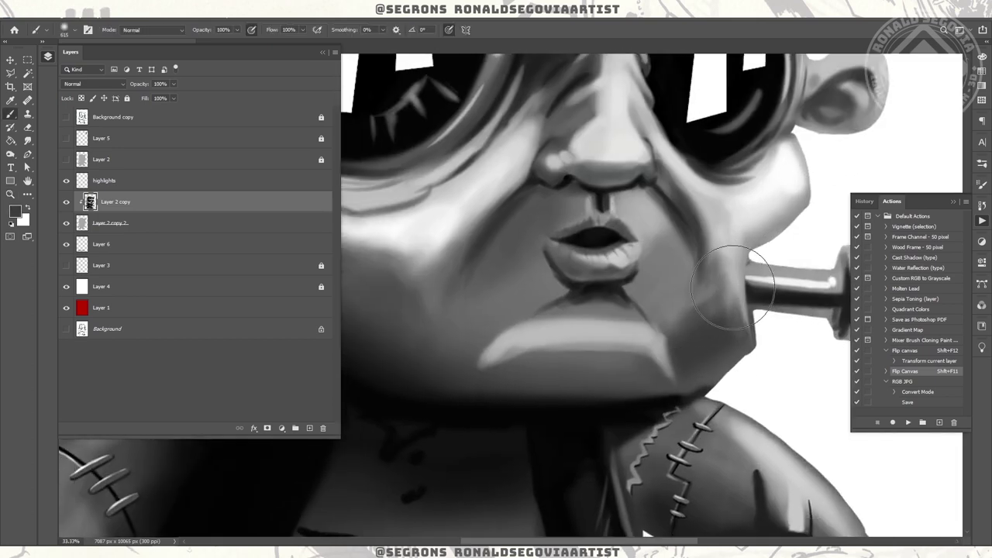
drag(673, 300, 743, 276)
mouse_move(596, 382)
mouse_down()
mouse_move(465, 434)
mouse_move(411, 420)
mouse_up()
- Paint bright highlight strokes down the left neck bolt's head
drag(401, 308, 408, 339)
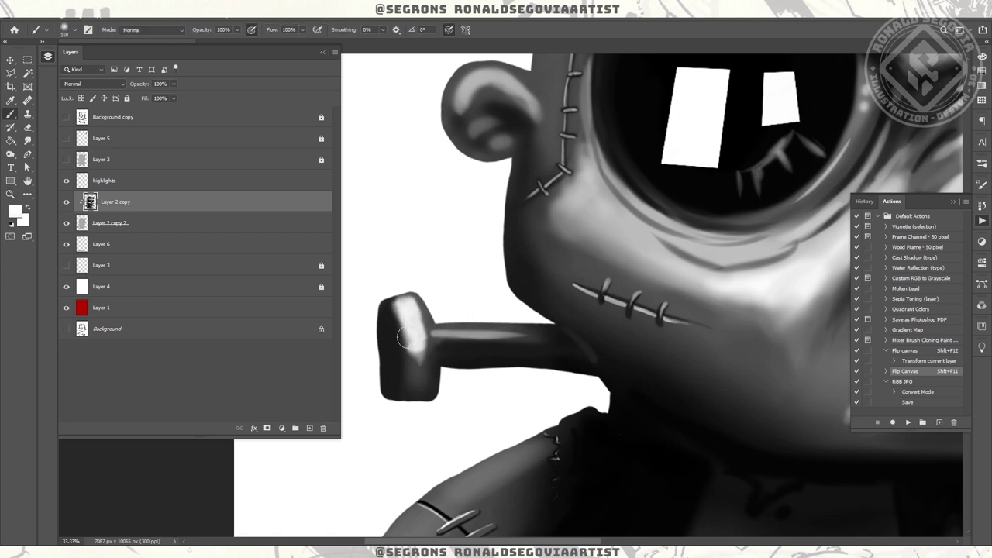
drag(454, 364, 516, 286)
key(x)
mouse_move(480, 229)
mouse_down()
mouse_move(485, 310)
mouse_move(480, 233)
mouse_up()
key(x)
scroll(511, 327, down, 5)
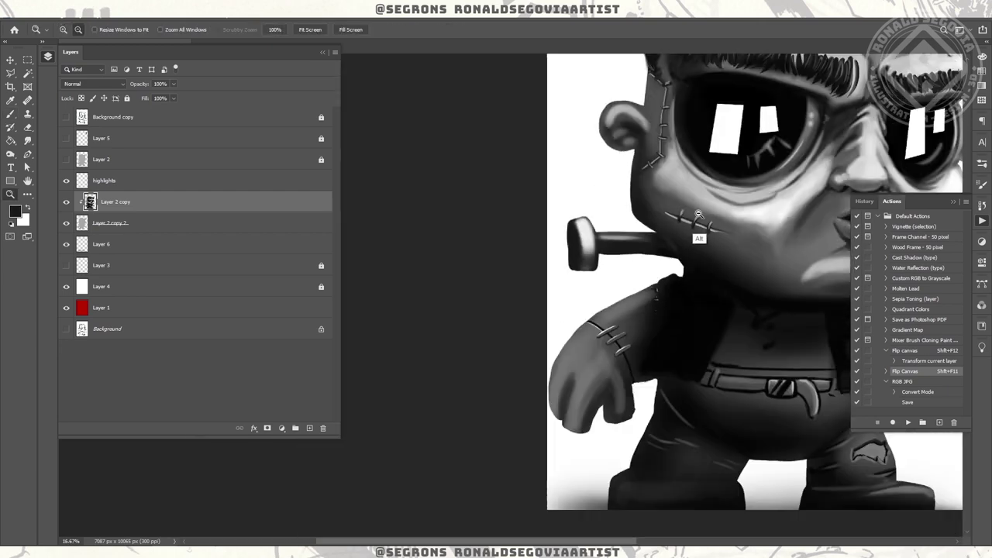
scroll(576, 373, up, 3)
scroll(573, 383, down, 2)
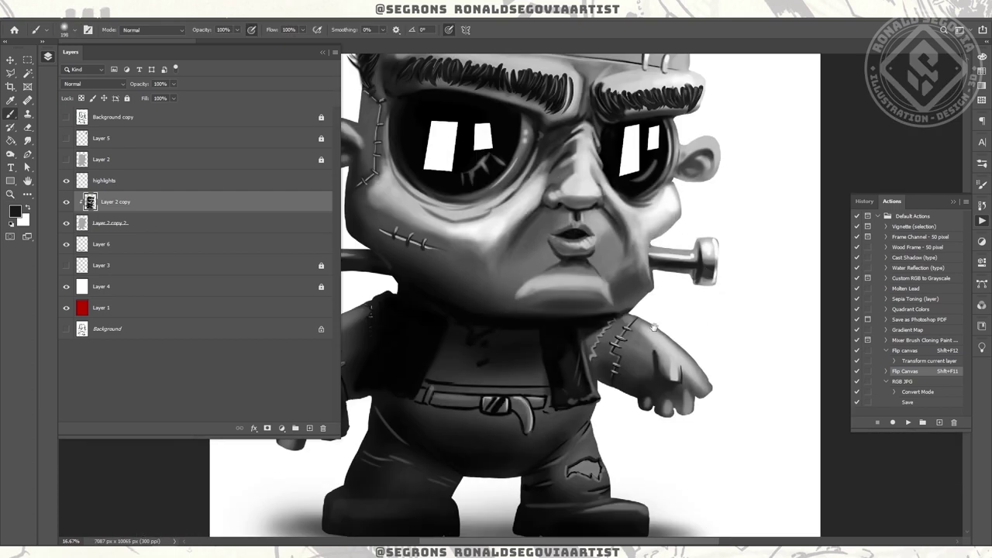
scroll(468, 346, up, 5)
- Highlight the belt's top edge, bolt and strap line with a sampled grey
alt+click(468, 346)
mouse_move(411, 341)
mouse_down()
mouse_move(542, 346)
mouse_move(398, 318)
mouse_move(465, 314)
mouse_up()
drag(387, 308, 651, 327)
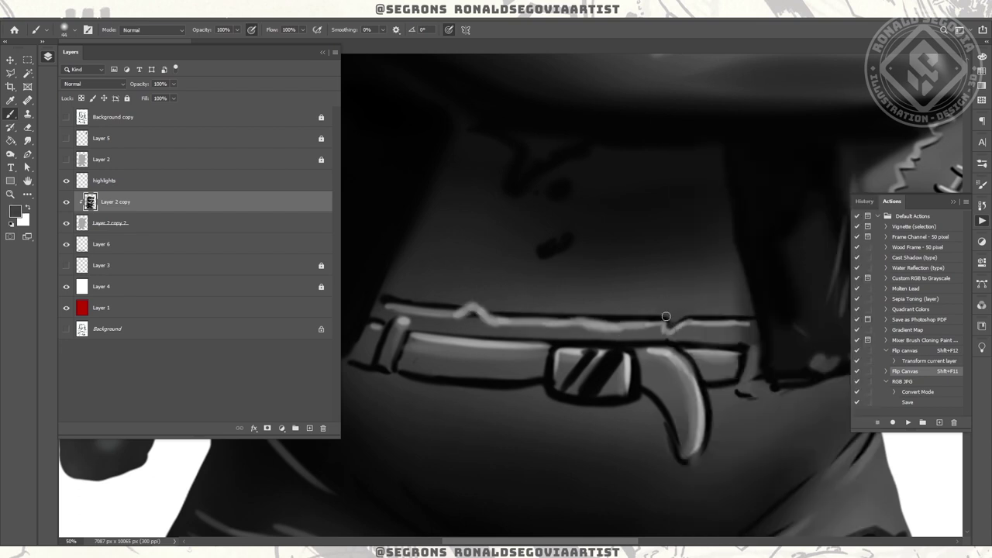
drag(626, 463, 658, 378)
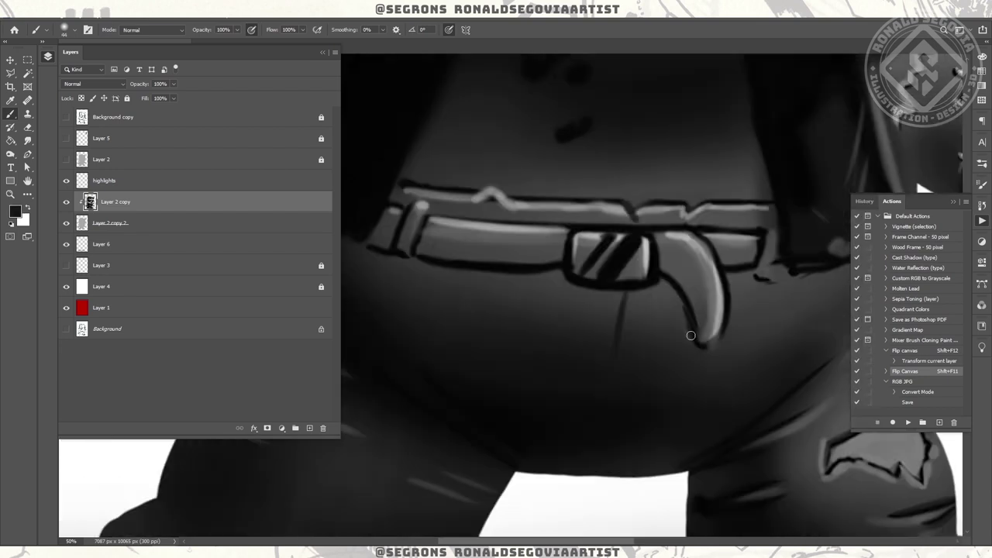
mouse_move(682, 234)
mouse_down()
mouse_move(550, 272)
mouse_move(728, 257)
mouse_up()
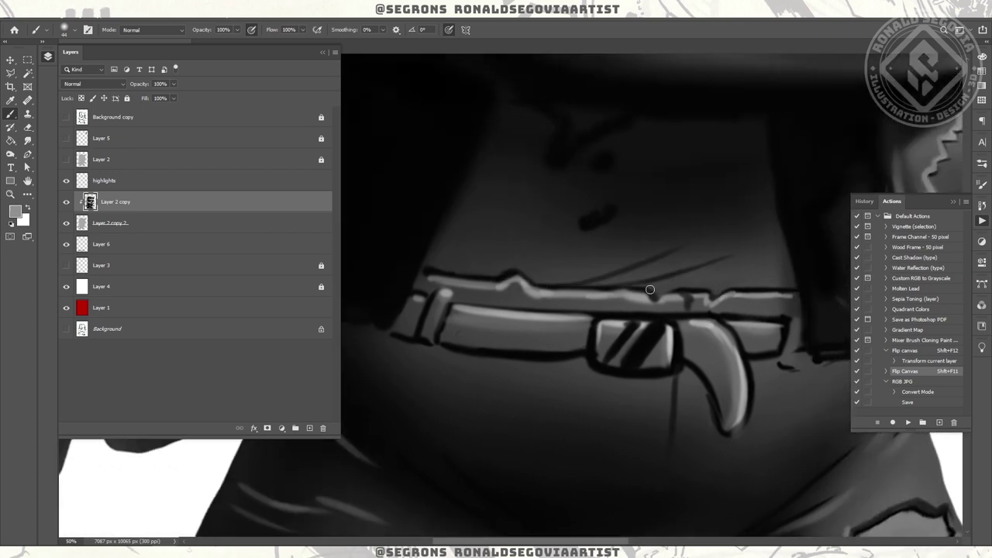
- Reframe on the belt and darken the strap left of the buckle
key(z)
alt+click(609, 281)
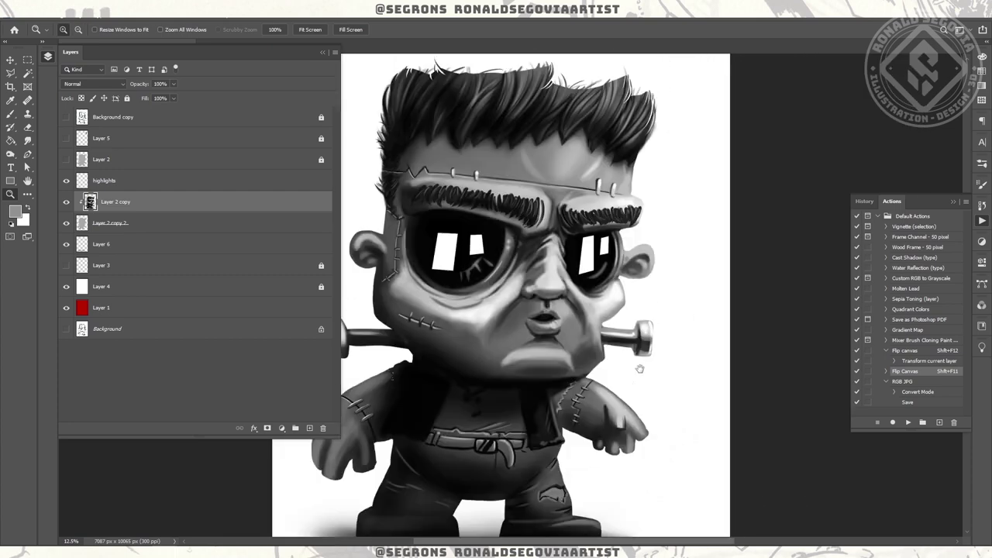
drag(640, 368, 654, 334)
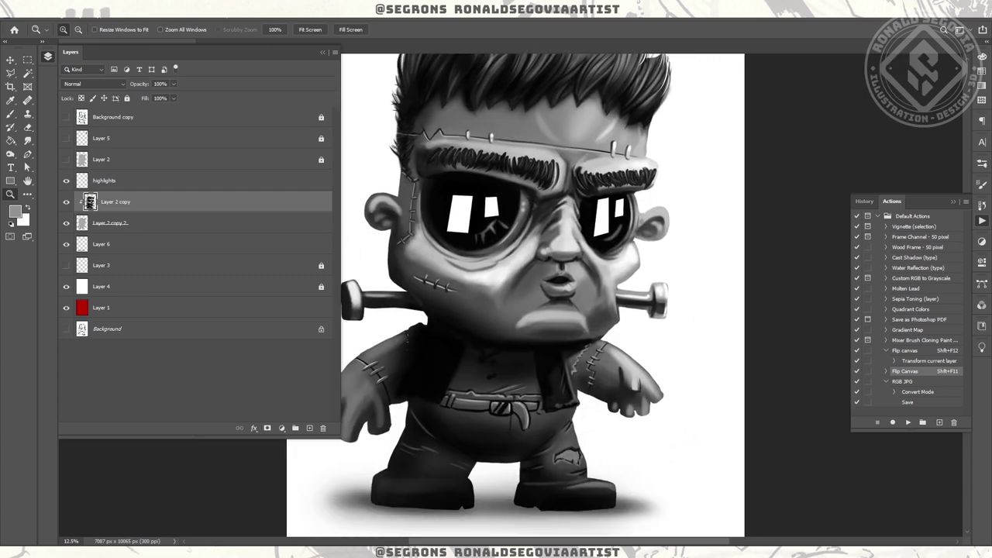
triple_click(573, 422)
key(b)
drag(413, 324, 557, 277)
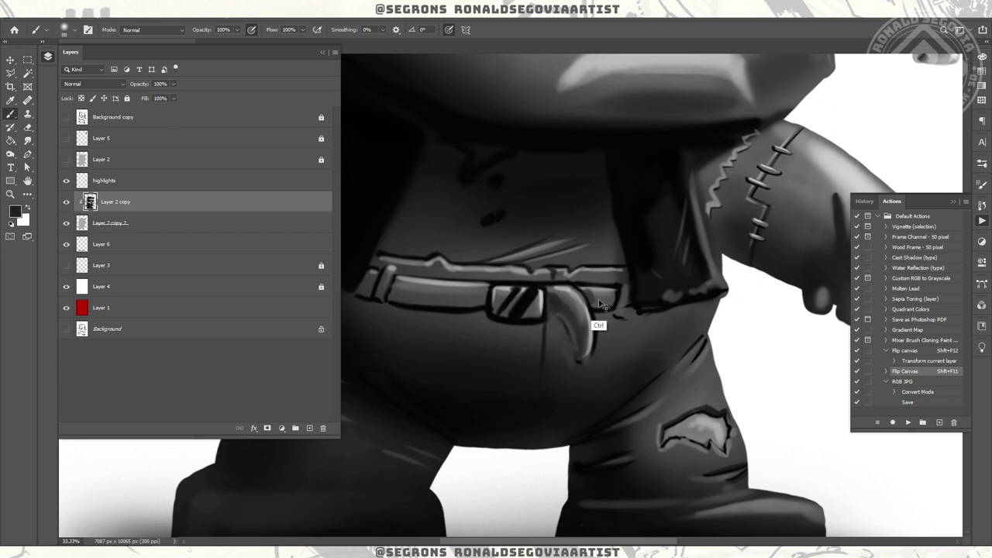
mouse_move(487, 295)
mouse_down()
mouse_move(419, 304)
mouse_move(377, 275)
mouse_up()
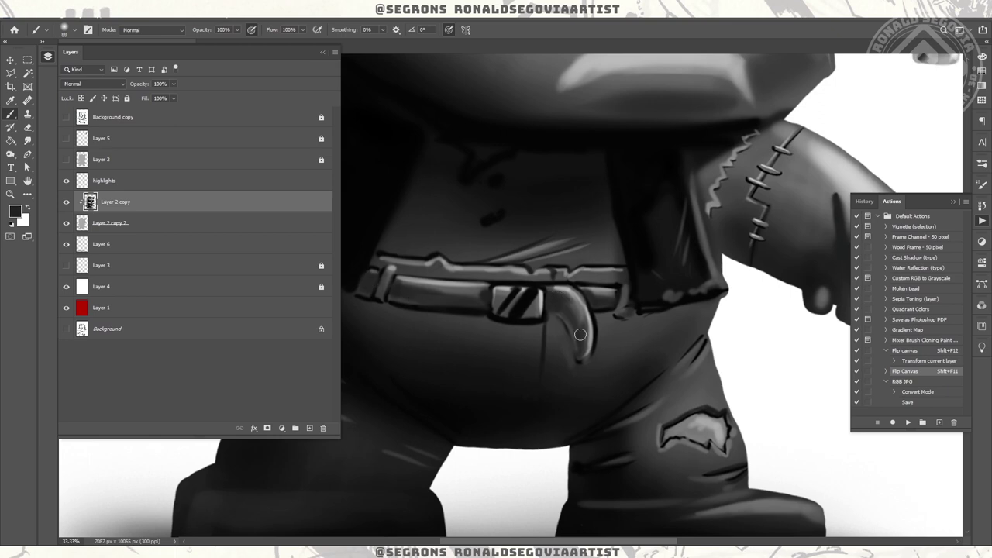
- Centre the view on the belt buckle and smudge the light strokes on the belt
scroll(589, 372, down, 1)
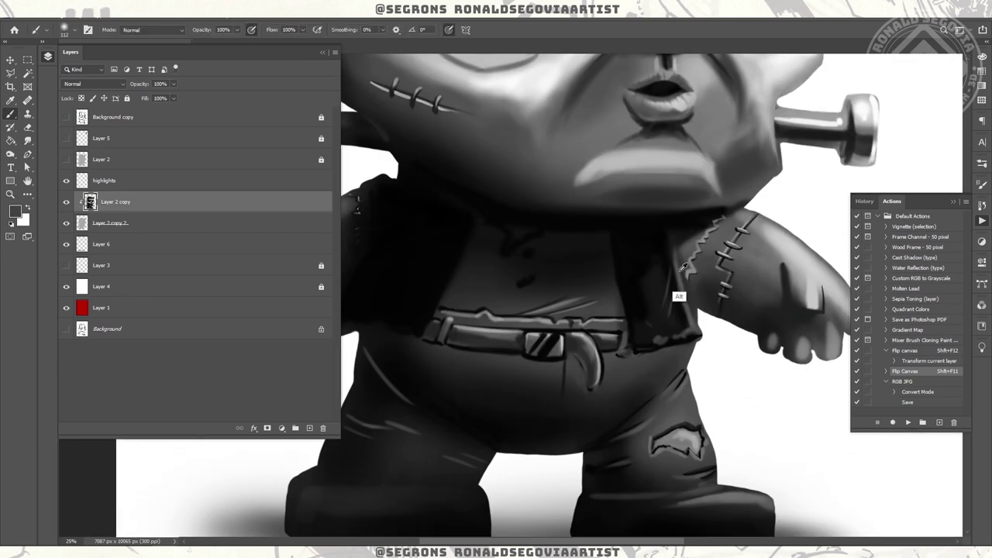
key(z)
key(ctrl+0)
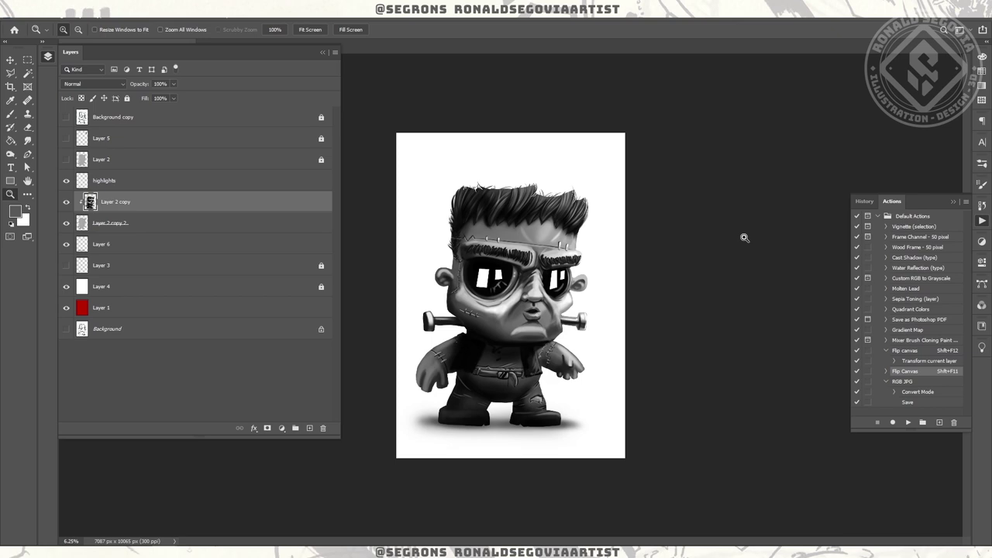
click(504, 380)
key(b)
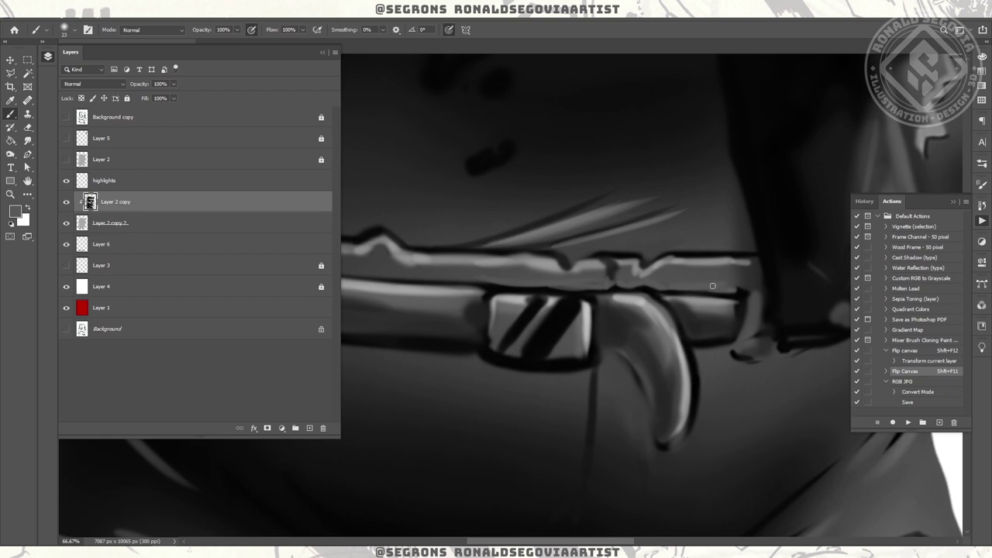
drag(497, 279, 655, 299)
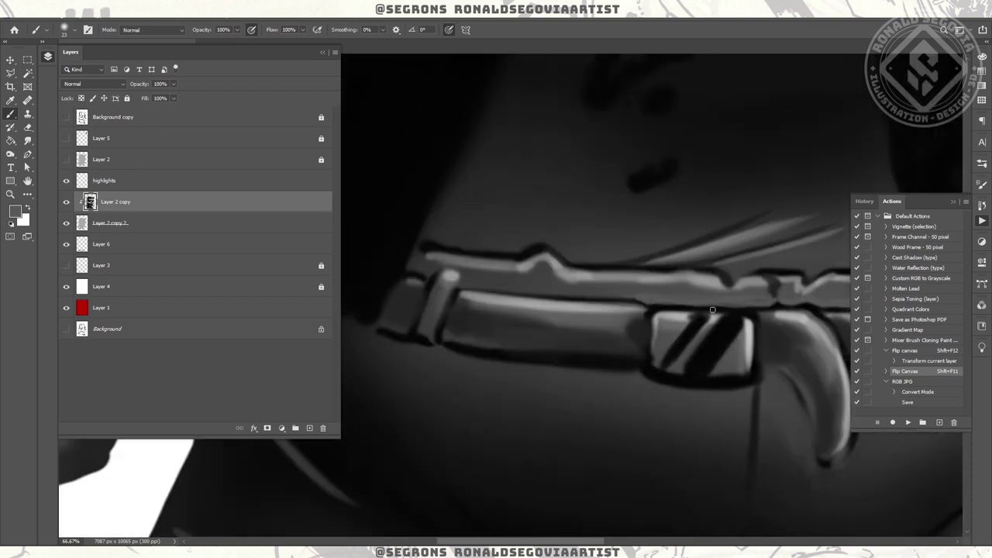
drag(712, 309, 619, 255)
drag(571, 359, 543, 297)
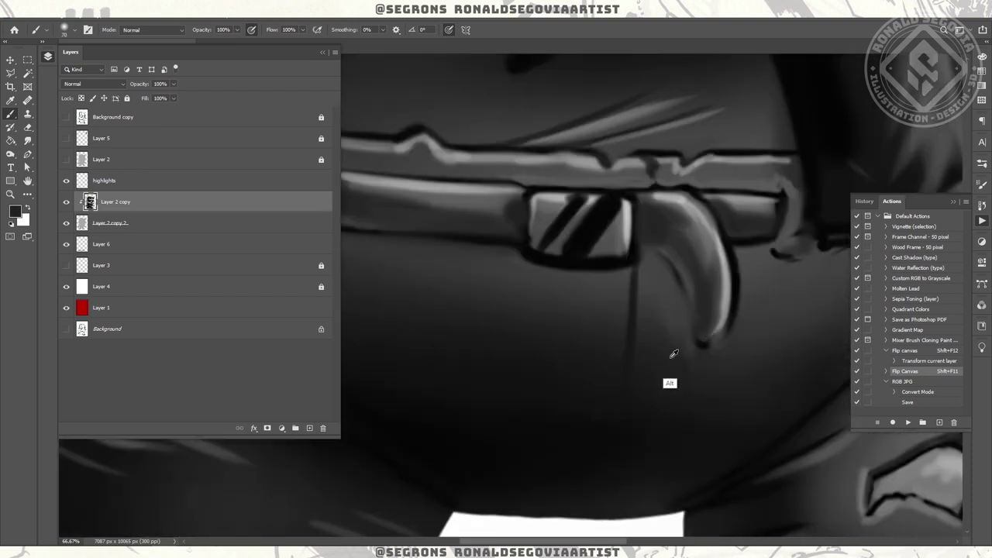
drag(664, 277, 553, 317)
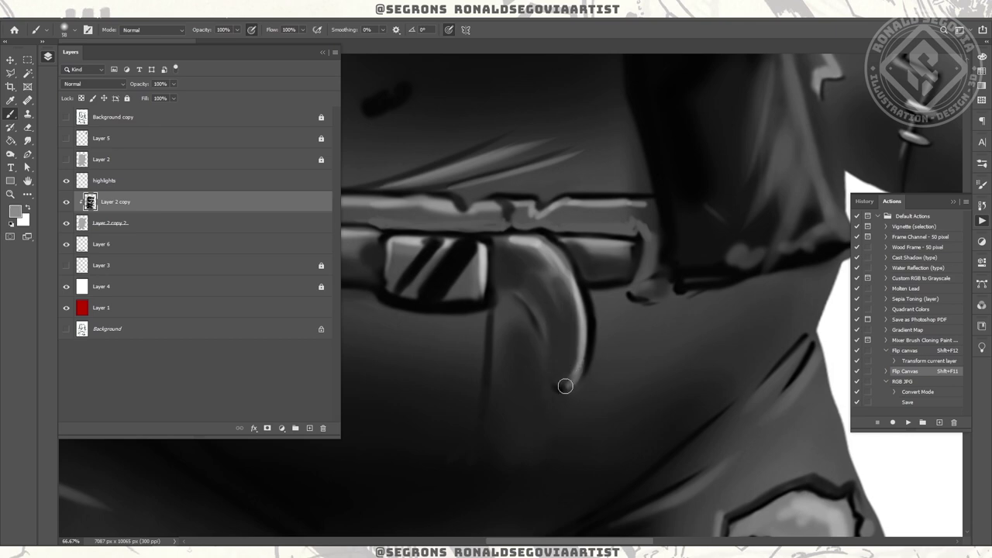
scroll(800, 299, down, 3)
scroll(638, 336, up, 2)
key(r)
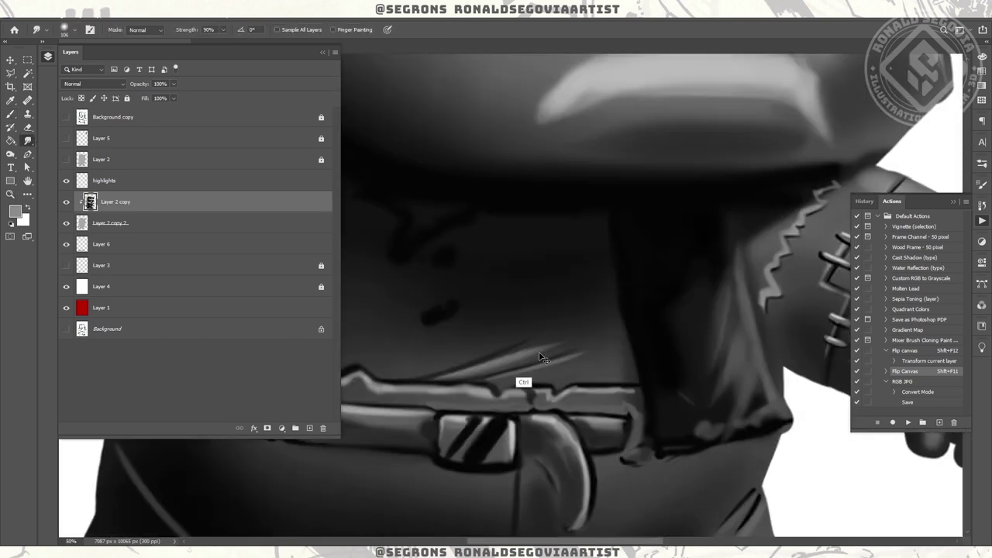
mouse_move(570, 328)
mouse_down()
mouse_move(476, 327)
mouse_move(542, 317)
mouse_move(571, 343)
mouse_move(593, 346)
mouse_up()
- Zoom in on the leg and smudge its right edge
scroll(497, 350, left, 3)
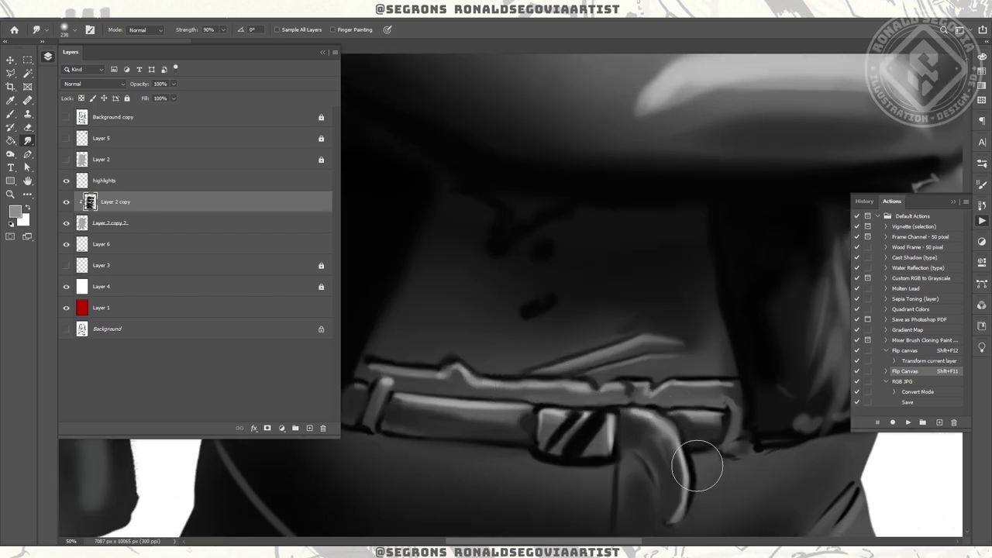
key(z)
key(ctrl+0)
click(616, 419)
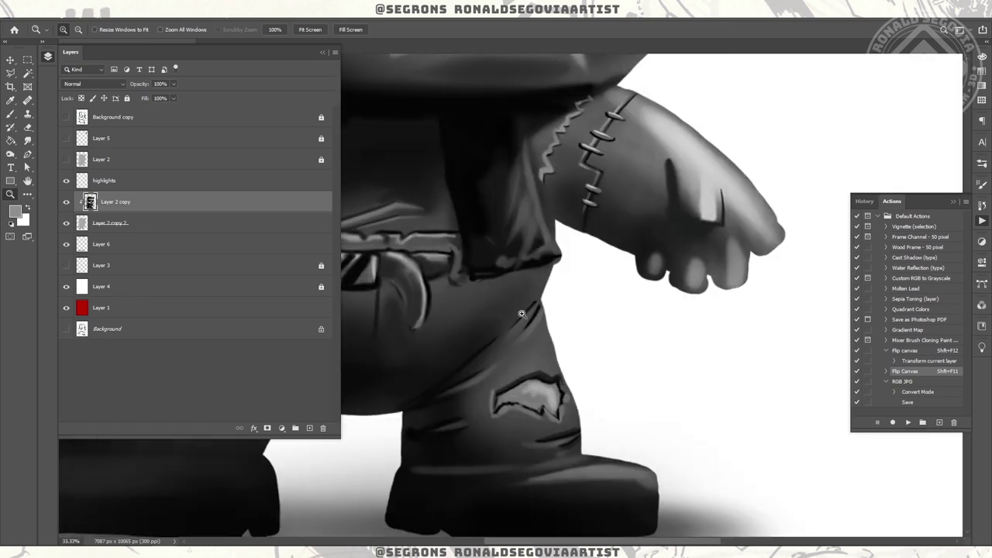
drag(534, 304, 537, 308)
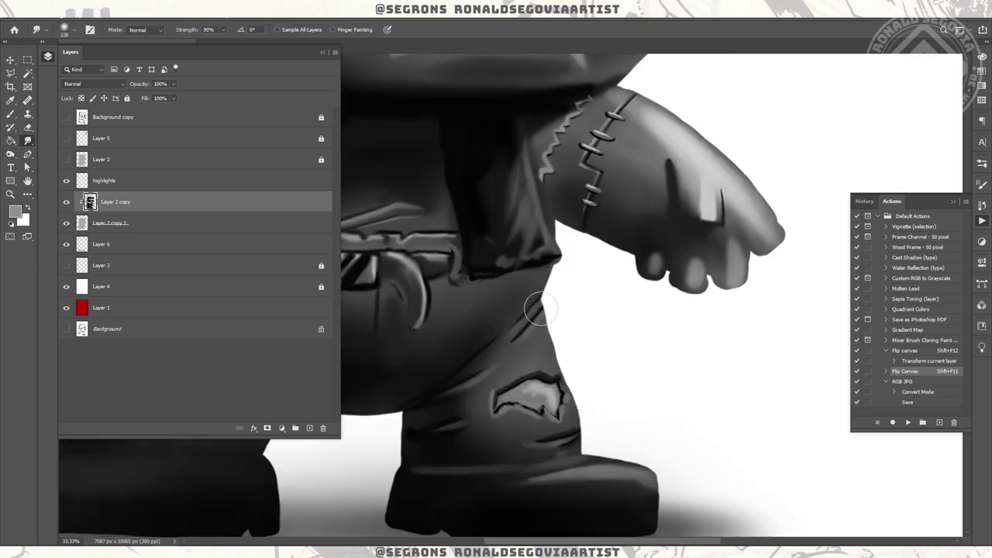
- Shrink the smudge brush, smooth the boot's top-edge highlight, then fit the figure to screen
drag(558, 426, 534, 427)
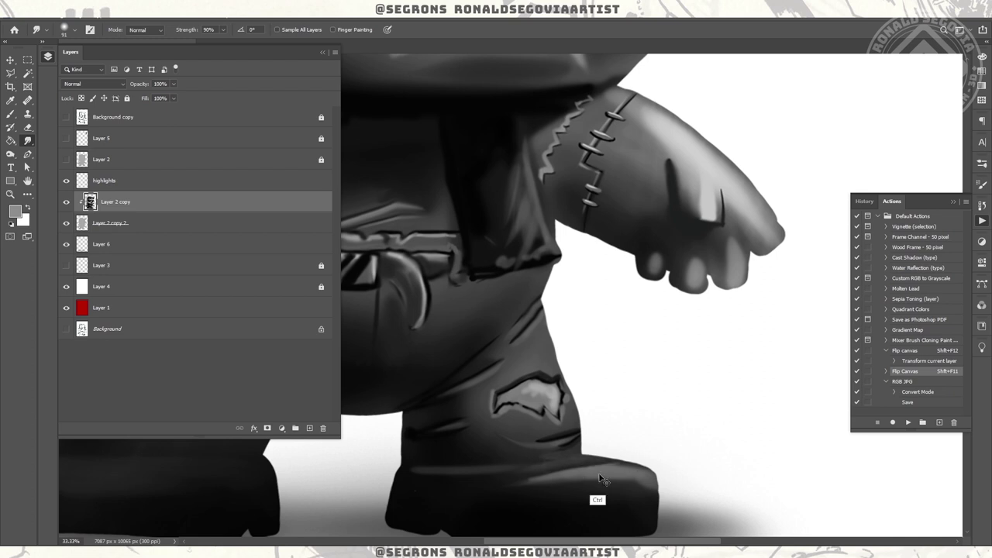
drag(572, 476, 639, 478)
drag(665, 521, 642, 498)
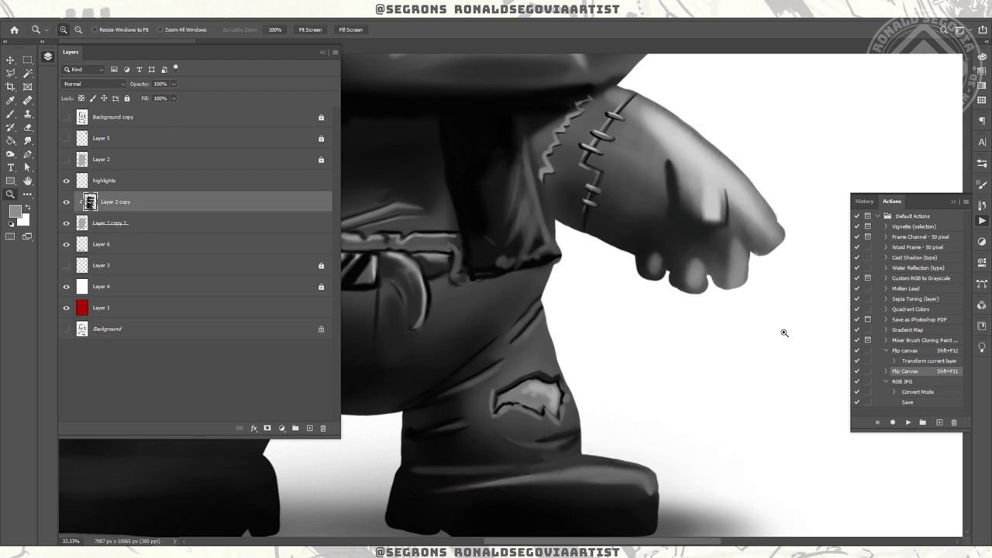
key(z)
key(ctrl+0)
mouse_move(452, 351)
mouse_down()
mouse_move(611, 272)
mouse_move(480, 248)
mouse_up()
- Sample the upper-lip grey and add a small dark stroke left of the lip
key(b)
alt+click(446, 318)
drag(407, 264, 390, 269)
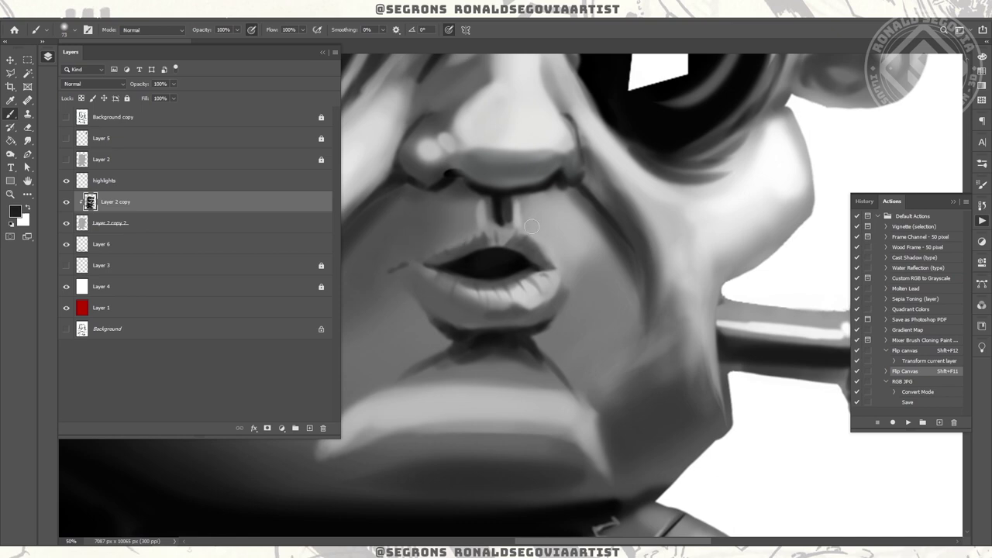
mouse_move(640, 332)
mouse_down()
mouse_move(593, 284)
mouse_move(575, 237)
mouse_move(624, 302)
mouse_move(620, 326)
mouse_move(484, 314)
mouse_move(593, 372)
mouse_up()
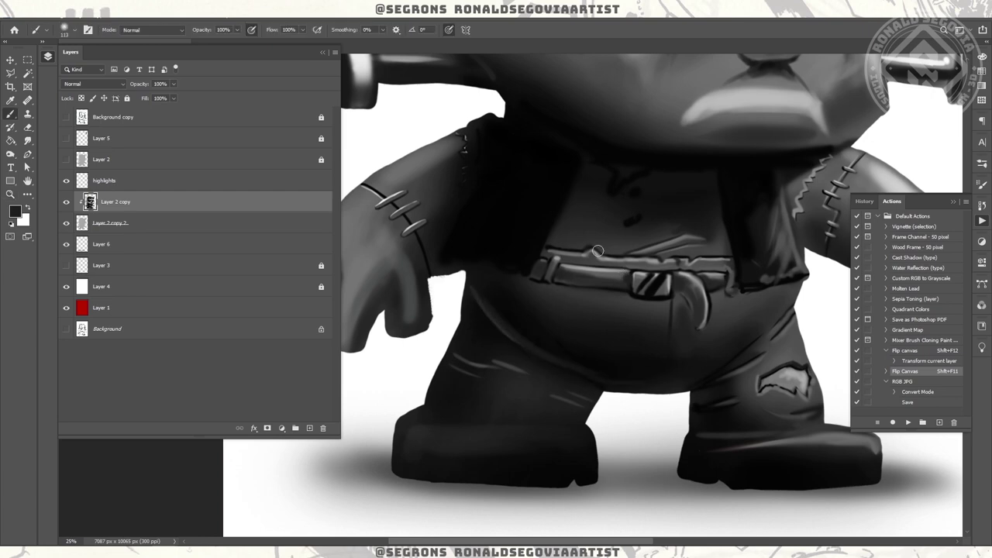
- Paint a lighter grey sampled from the hand across the left boot top and trouser hem
alt+click(388, 294)
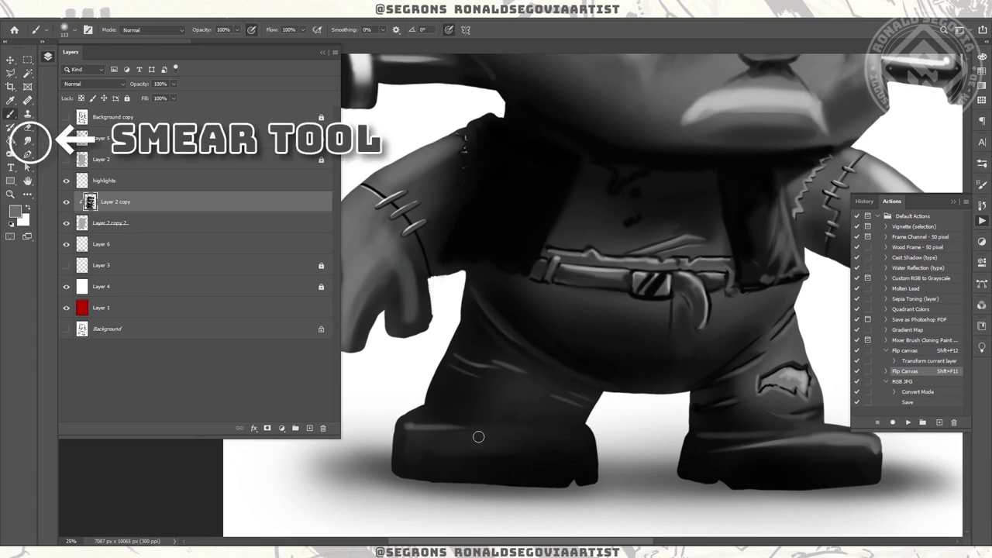
mouse_move(417, 427)
mouse_down()
mouse_move(527, 435)
mouse_move(521, 463)
mouse_move(493, 474)
mouse_up()
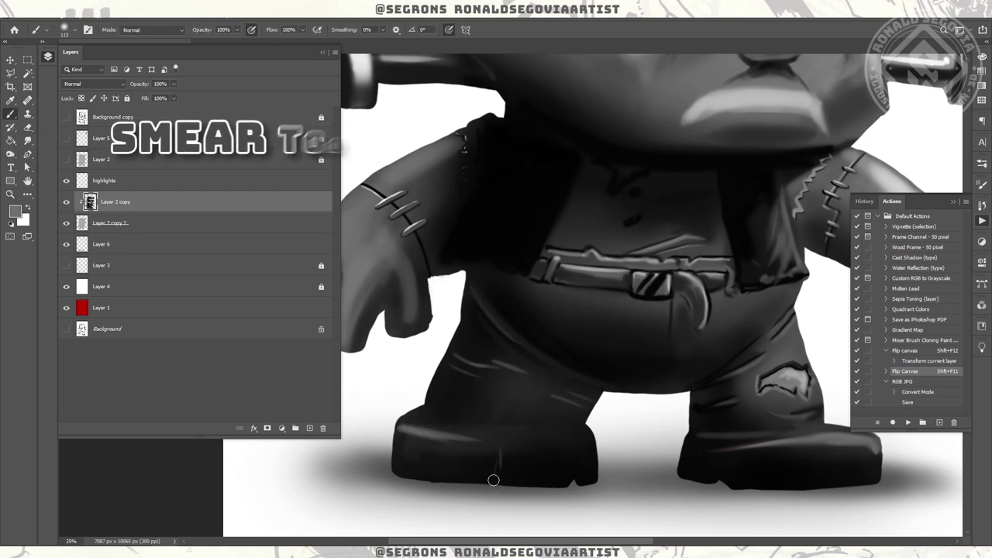
drag(528, 441, 528, 485)
drag(409, 426, 533, 430)
drag(435, 402, 595, 412)
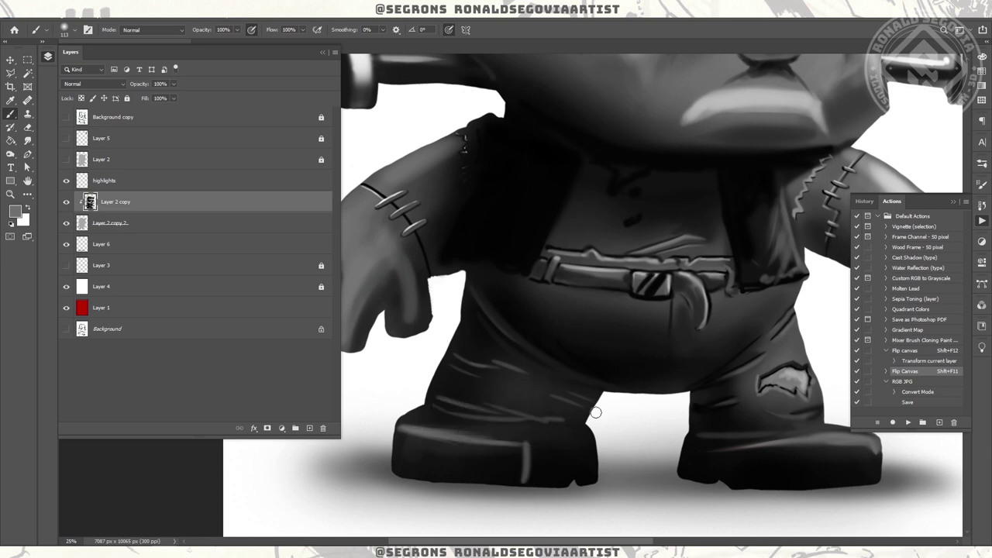
drag(761, 426, 642, 266)
- Brighten under the lower lip and smudge the shading around the nose and mouth
mouse_move(579, 385)
mouse_down()
mouse_move(560, 397)
mouse_move(642, 348)
mouse_move(671, 193)
mouse_up()
key(z)
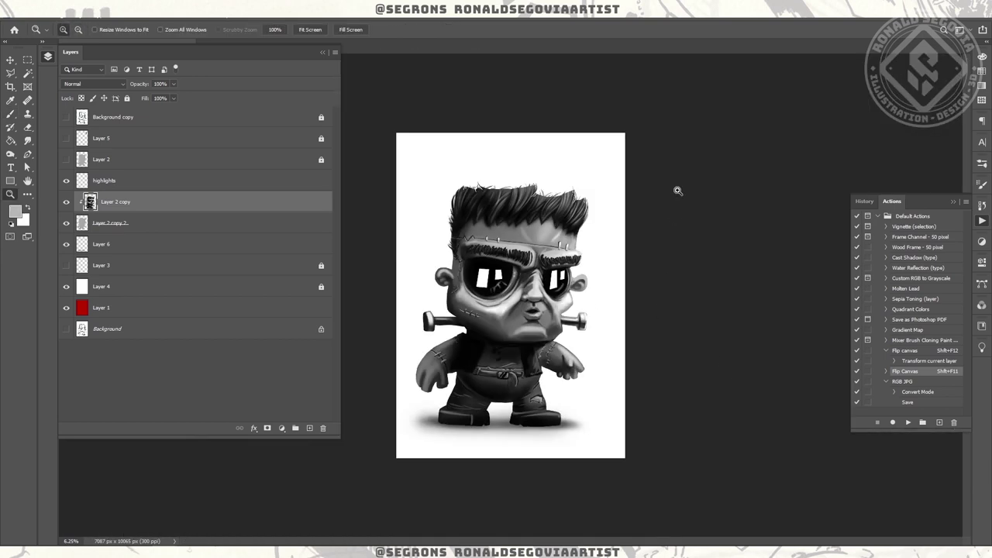
click(533, 247)
click(537, 186)
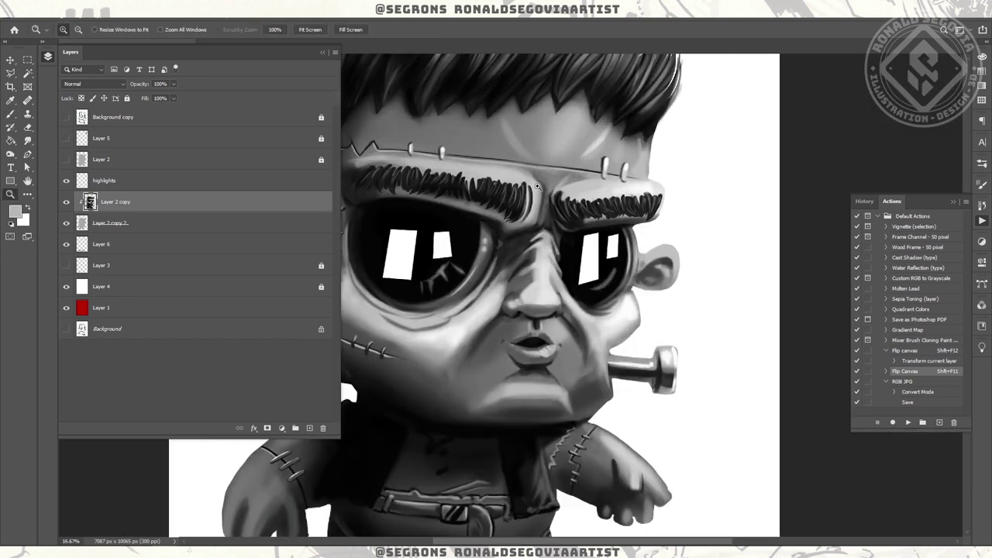
key(r)
drag(537, 186, 581, 163)
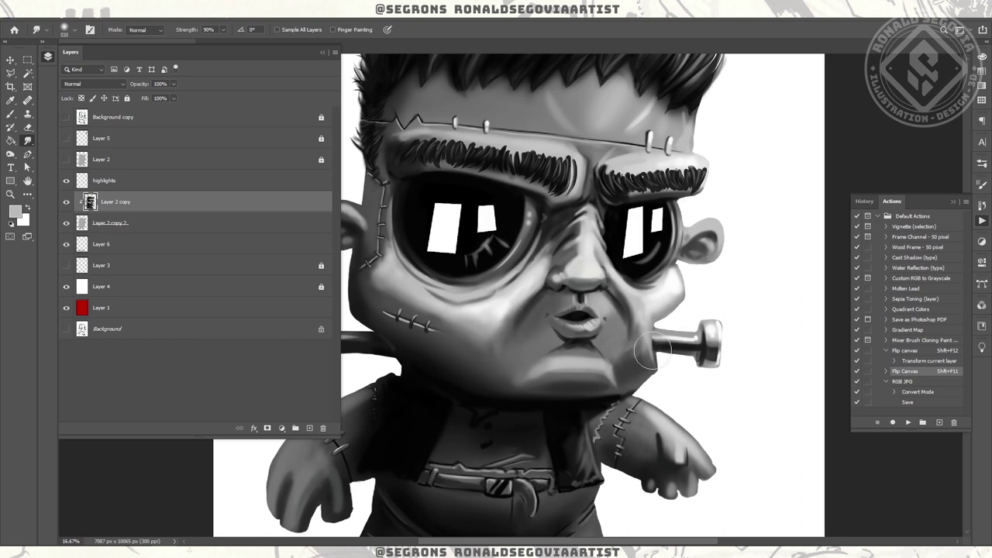
key([)
key([)
key([)
mouse_move(530, 354)
mouse_down()
mouse_move(535, 313)
mouse_move(531, 331)
mouse_up()
- Return to the Brush, enlarge it, and reframe the view around the mouth, cheek and forehead
key(z)
alt+click(546, 307)
scroll(546, 307, up, 3)
key(b)
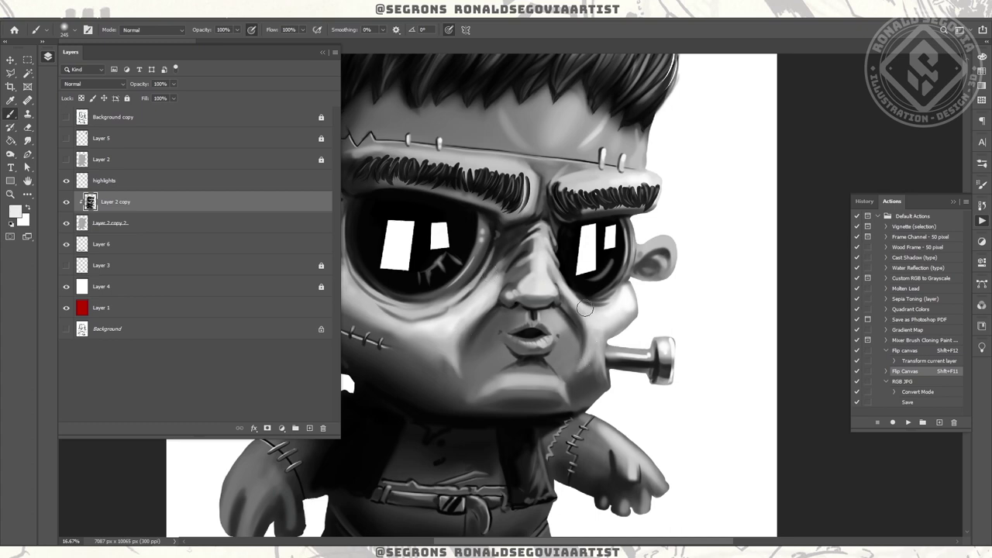
drag(624, 341, 742, 311)
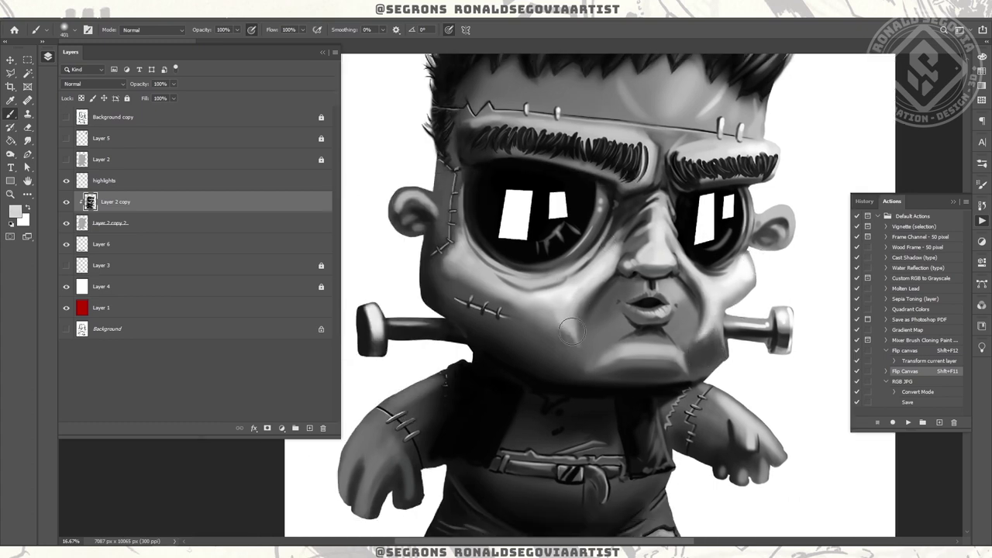
key(bracketright)
key(bracketright)
key(bracketright)
key(bracketright)
key(bracketright)
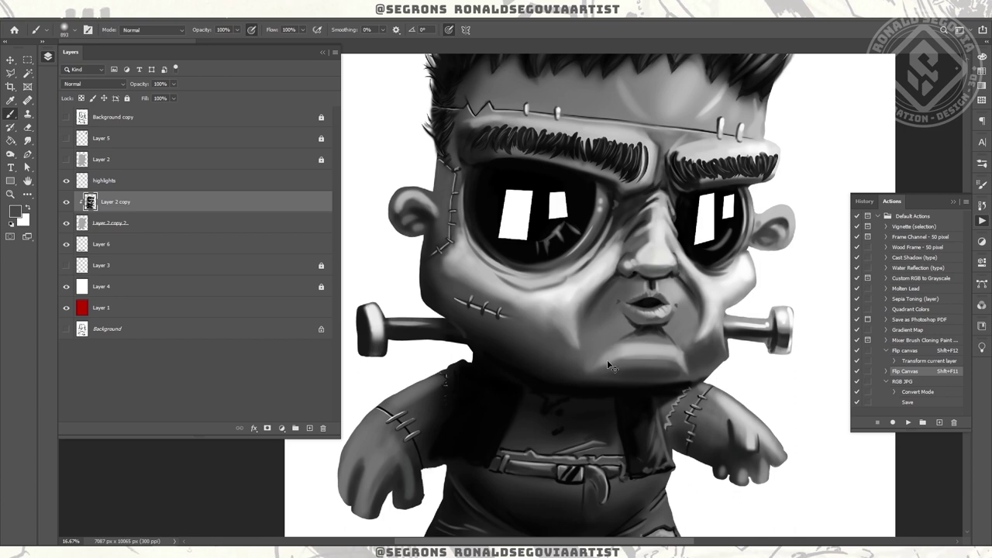
key(ctrl+0)
scroll(554, 329, up, 5)
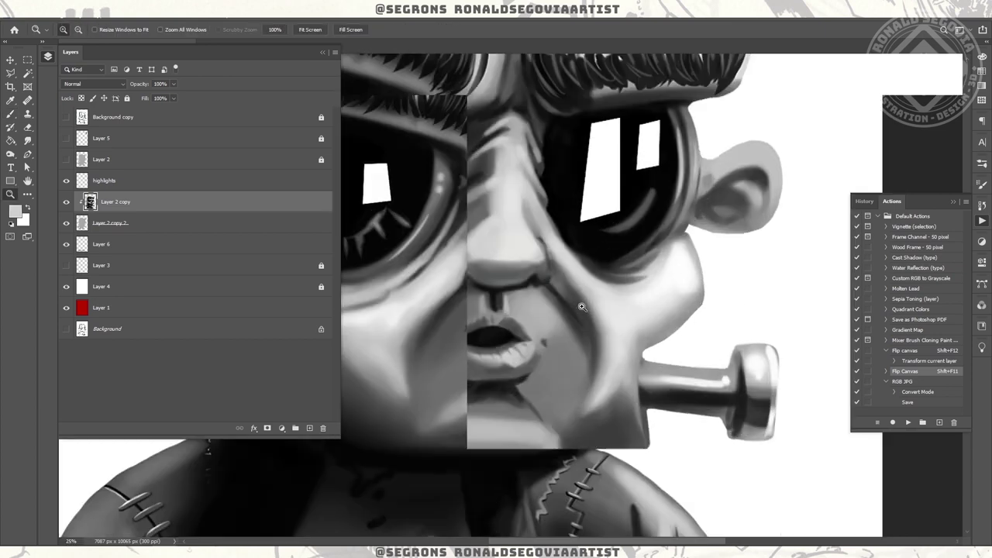
key(z)
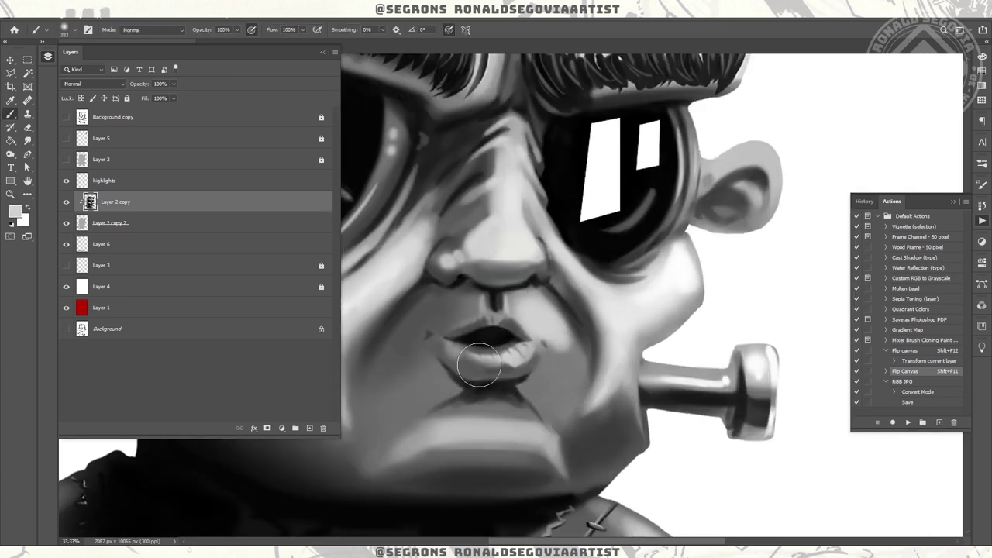
scroll(689, 442, down, 4)
scroll(574, 225, up, 3)
key(b)
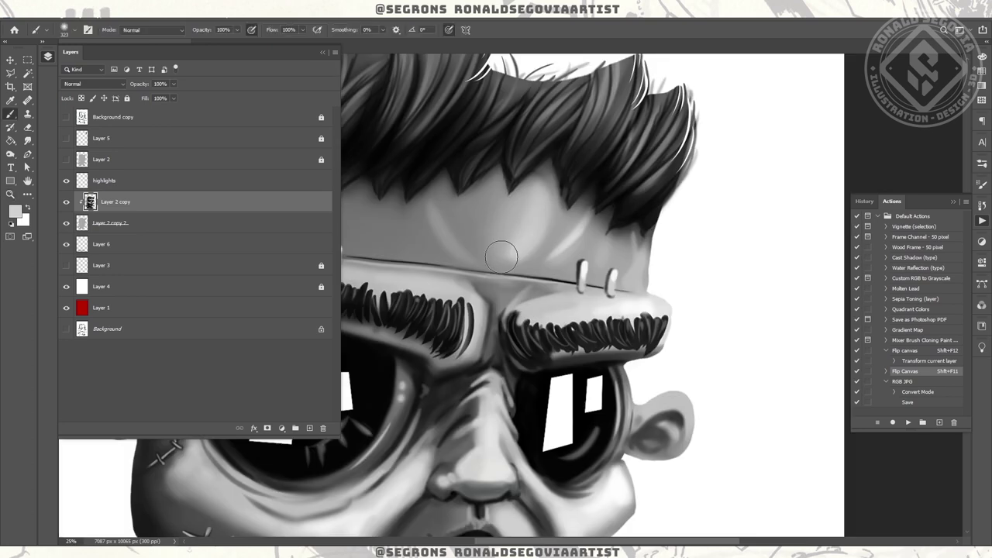
scroll(629, 252, down, 3)
key(z)
scroll(535, 347, up, 3)
key(b)
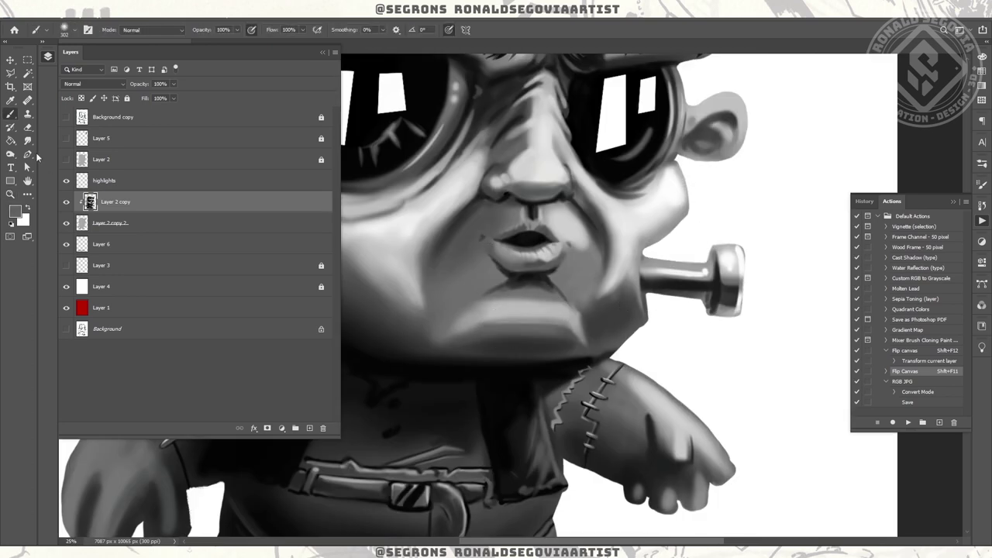
key(z)
scroll(711, 294, down, 3)
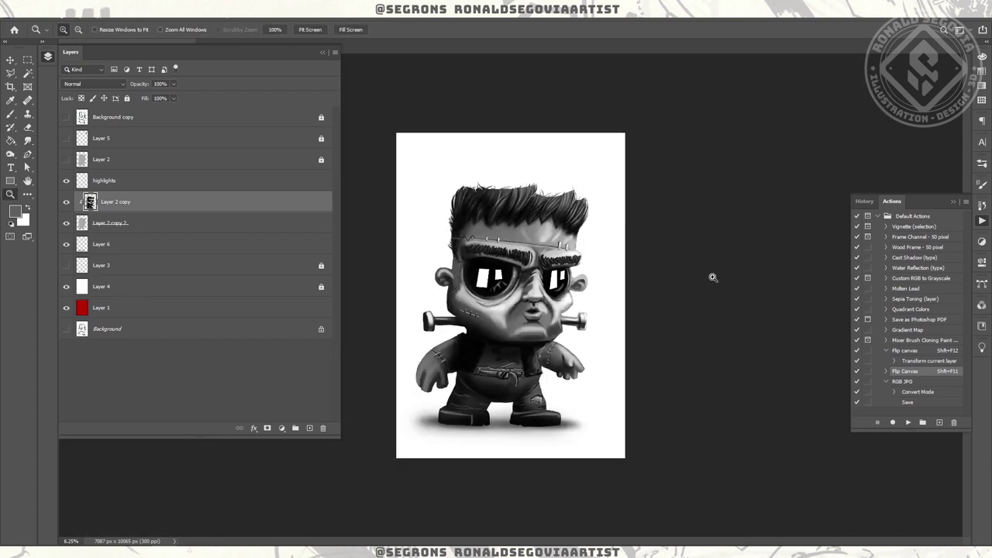
- Paint light strokes along the belt seam, notch and curved belt tongue edge
scroll(564, 414, up, 6)
key(b)
drag(505, 186, 508, 304)
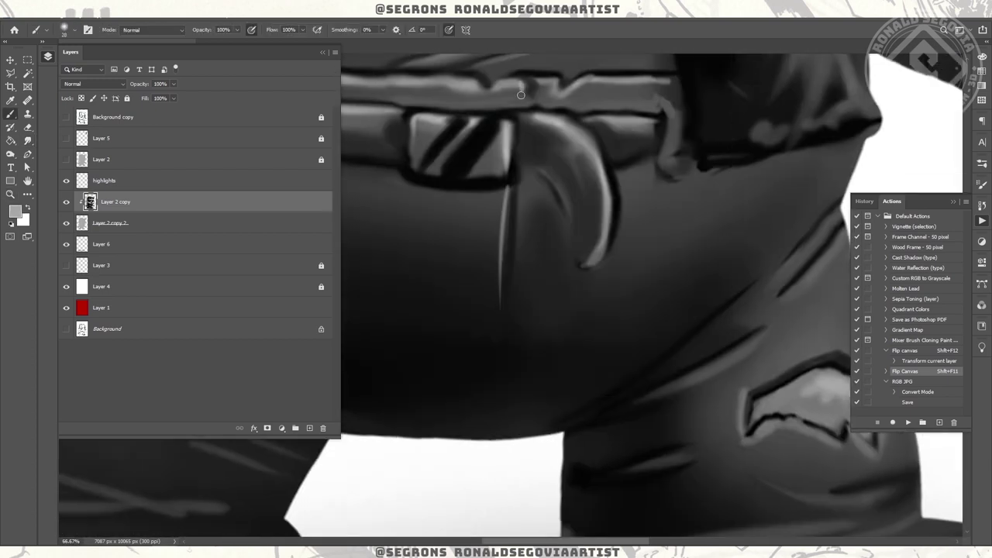
drag(517, 81, 520, 112)
drag(521, 112, 625, 177)
drag(712, 251, 715, 293)
mouse_move(740, 237)
mouse_down()
mouse_move(716, 318)
mouse_move(634, 350)
mouse_up()
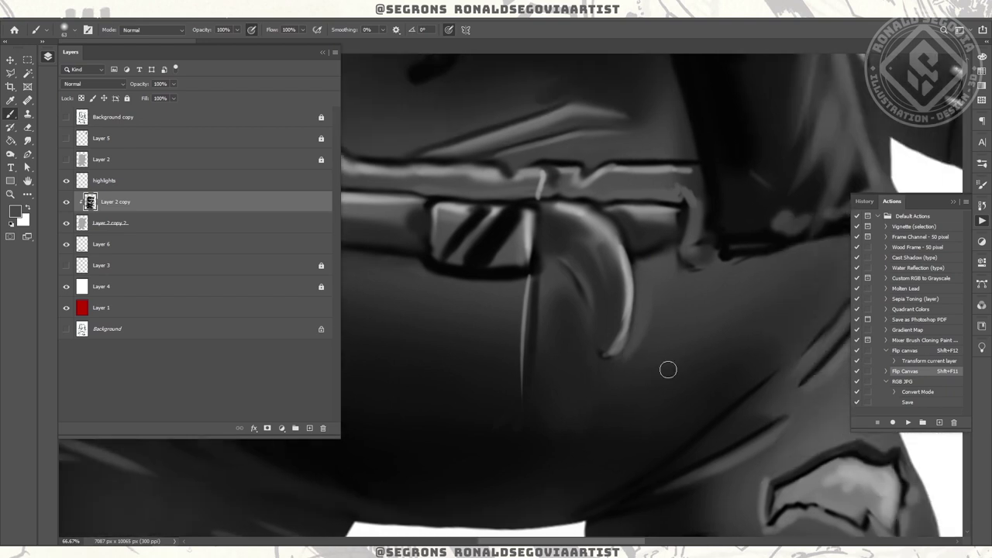
key(bracketright)
key(bracketleft)
key(bracketleft)
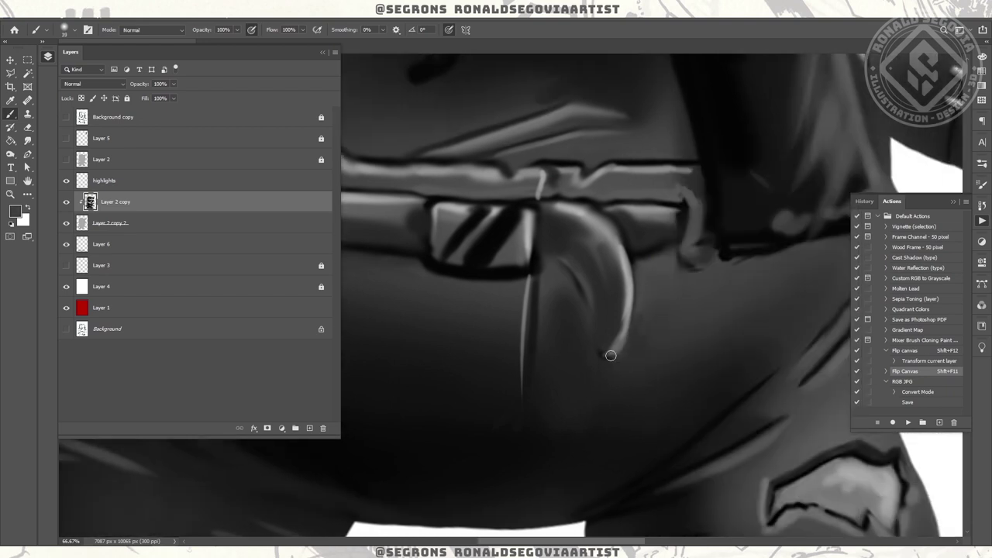
mouse_move(587, 211)
mouse_down()
mouse_move(631, 264)
mouse_move(617, 336)
mouse_up()
- Zoom to the right ear and neck bolt and set a size-50 Smudge on Layer 2 copy 2
key(z)
alt+click(635, 403)
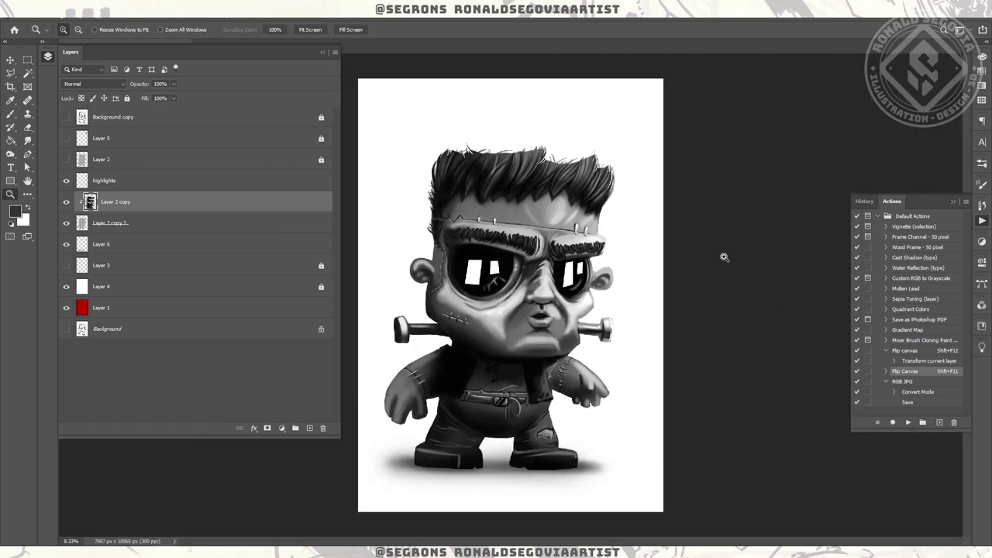
click(591, 304)
key(alt+bracketleft)
click(28, 141)
key(bracketleft)
key(bracketleft)
key(bracketleft)
key(bracketleft)
key(bracketleft)
key(bracketleft)
key(bracketleft)
key(bracketleft)
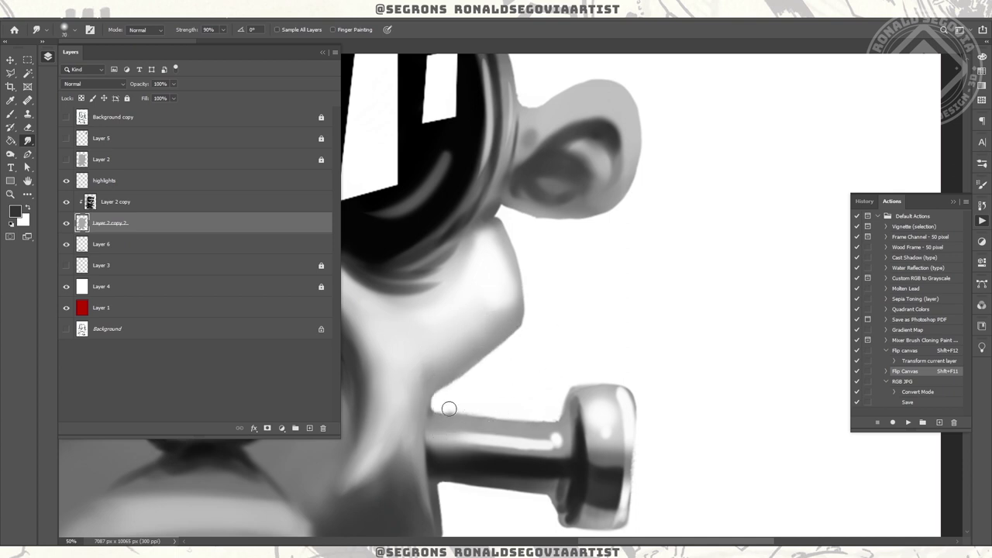
key(bracketleft)
key(bracketleft)
- Reframe the view and return to the Brush on Layer 2 copy
scroll(603, 214, up, 3)
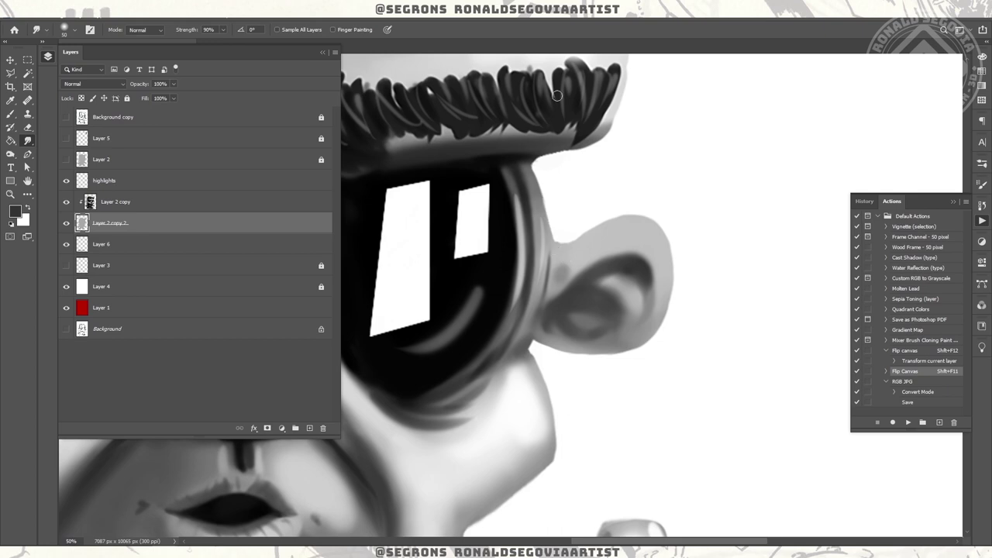
key(z)
scroll(635, 123, down, 6)
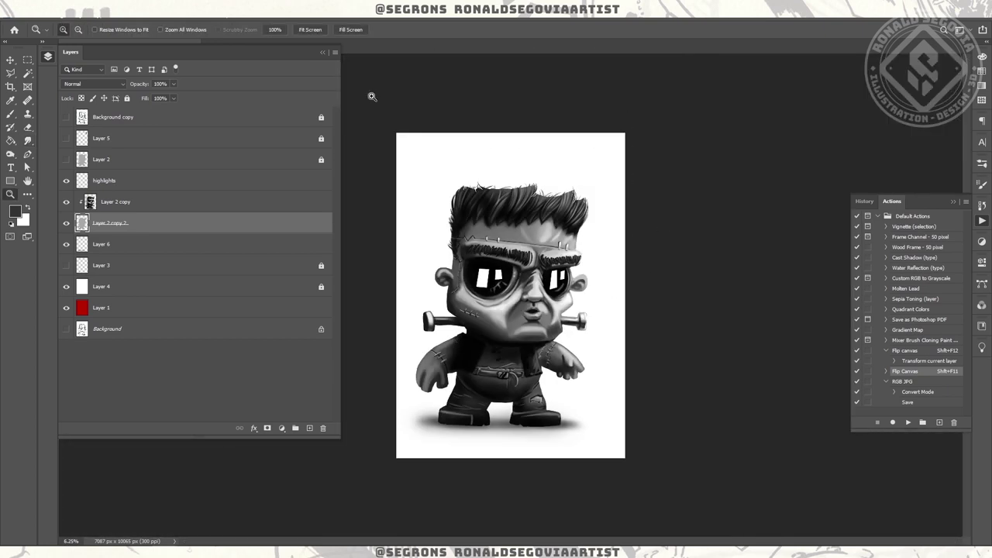
key(alt)
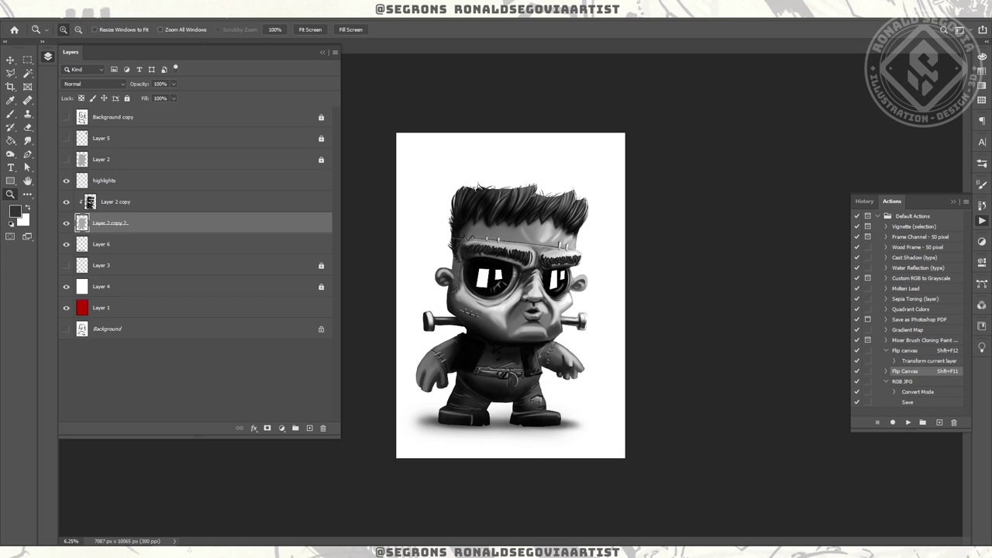
scroll(562, 284, up, 5)
key(b)
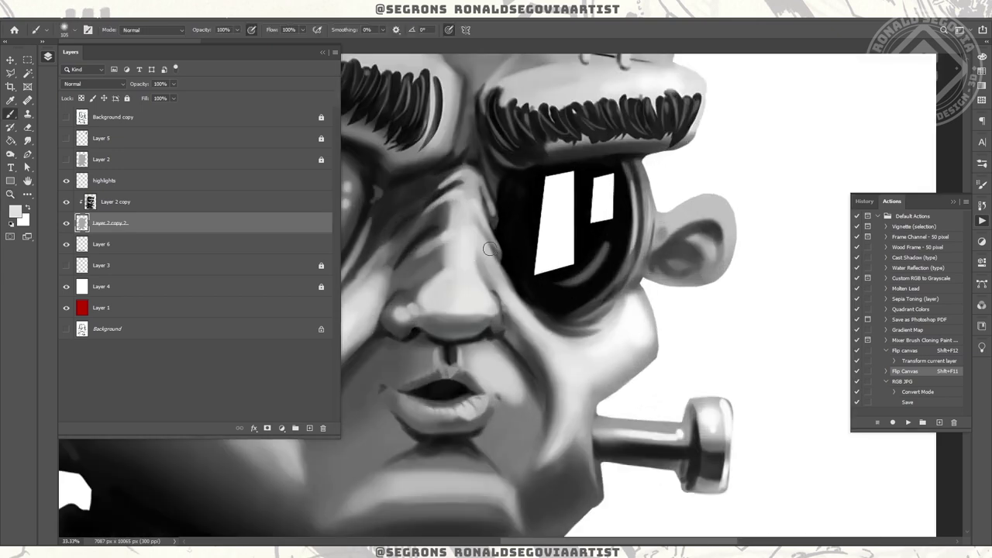
key(alt+bracketright)
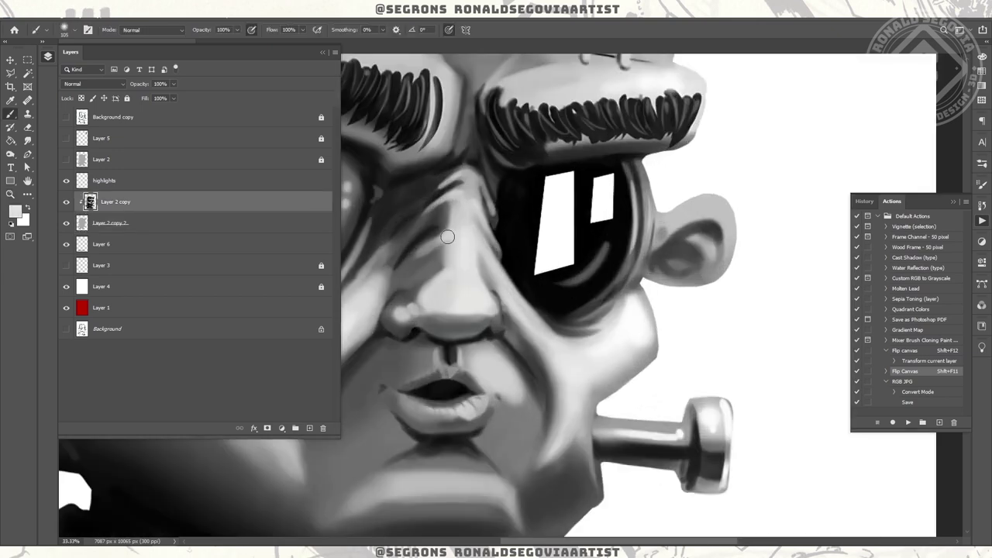
key(z)
scroll(697, 303, down, 3)
- Apply a layer option to Layer 2 copy and choose the Spatter Bot Tilt brush preset
right_click(172, 203)
click(203, 272)
key(b)
click(69, 30)
double_click(83, 284)
click(70, 29)
scroll(98, 147, up, 3)
double_click(99, 147)
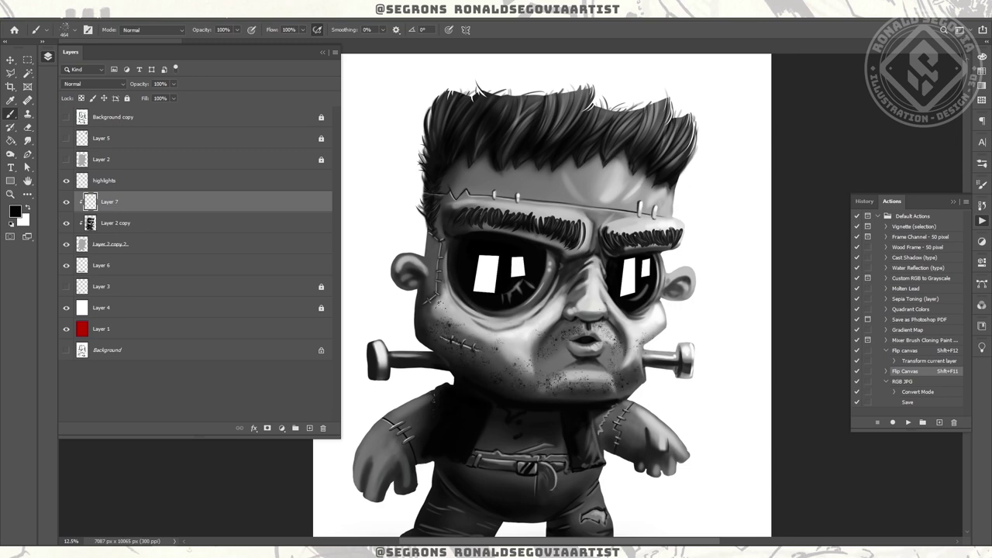
- Erase stray specks, view the whole face, and open Layer 7's blend modes
scroll(612, 401, up, 3)
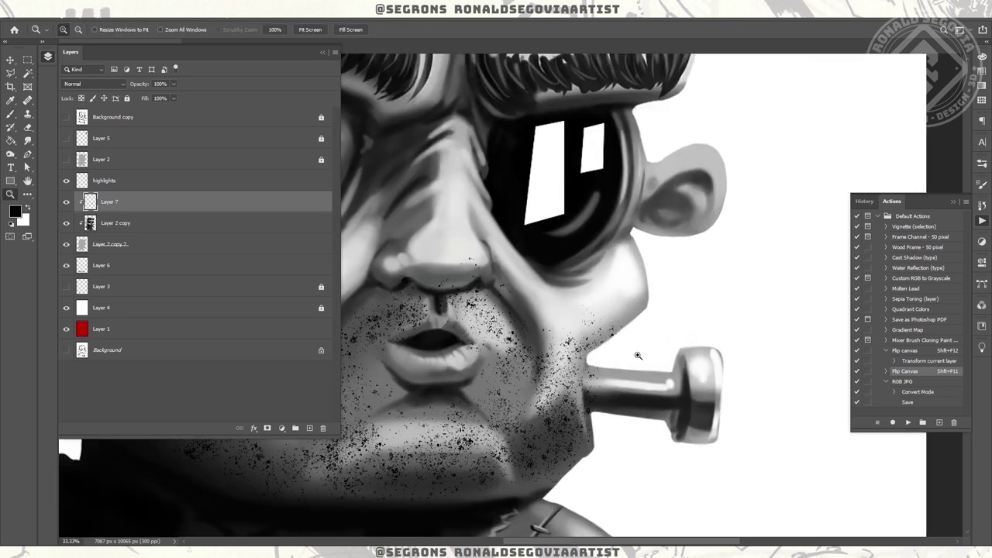
click(27, 127)
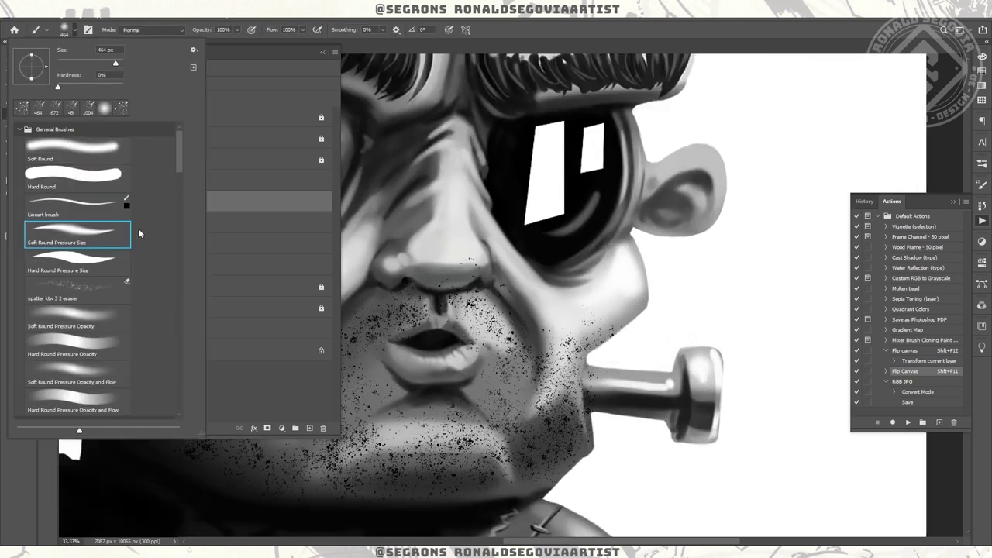
click(75, 31)
click(265, 41)
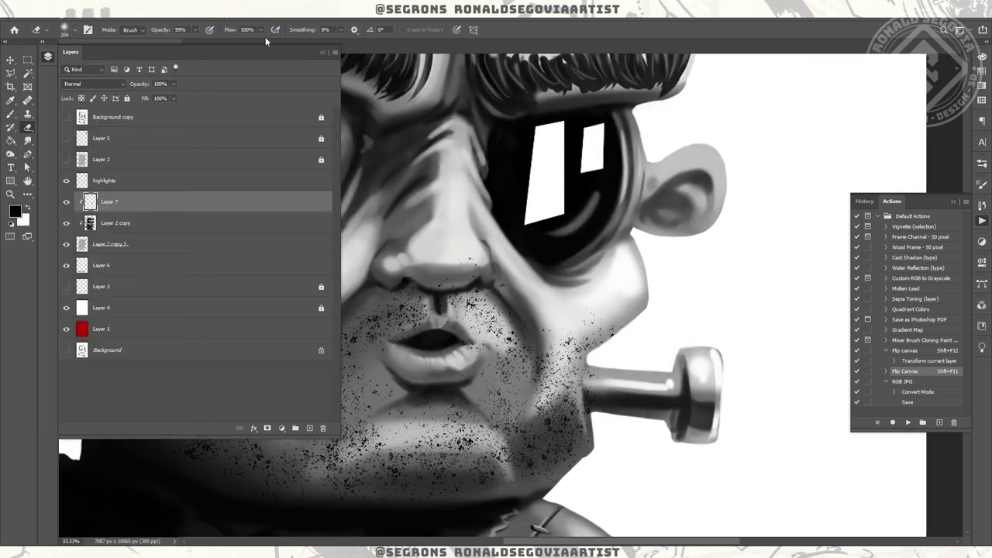
drag(604, 347, 728, 312)
key(z)
alt+click(547, 209)
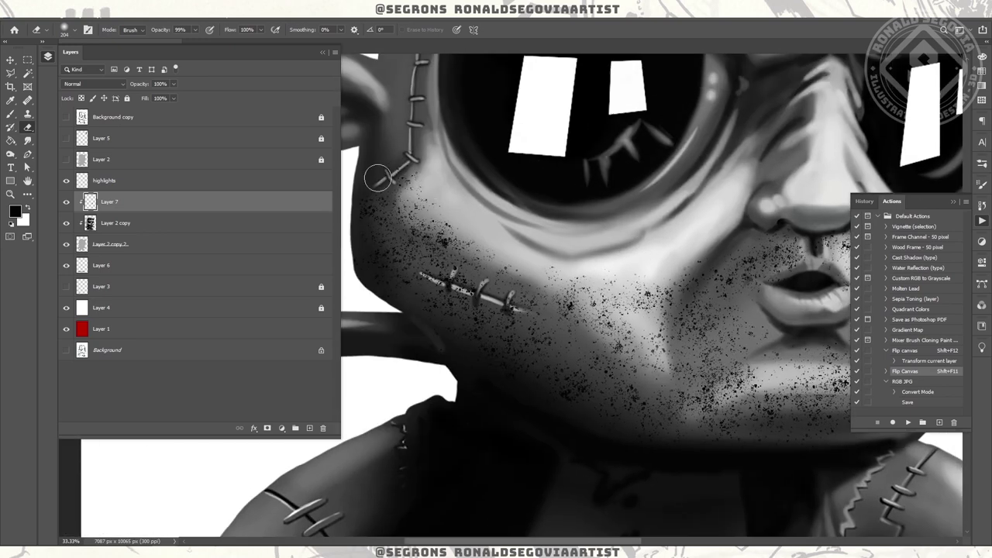
alt+click(547, 209)
click(93, 83)
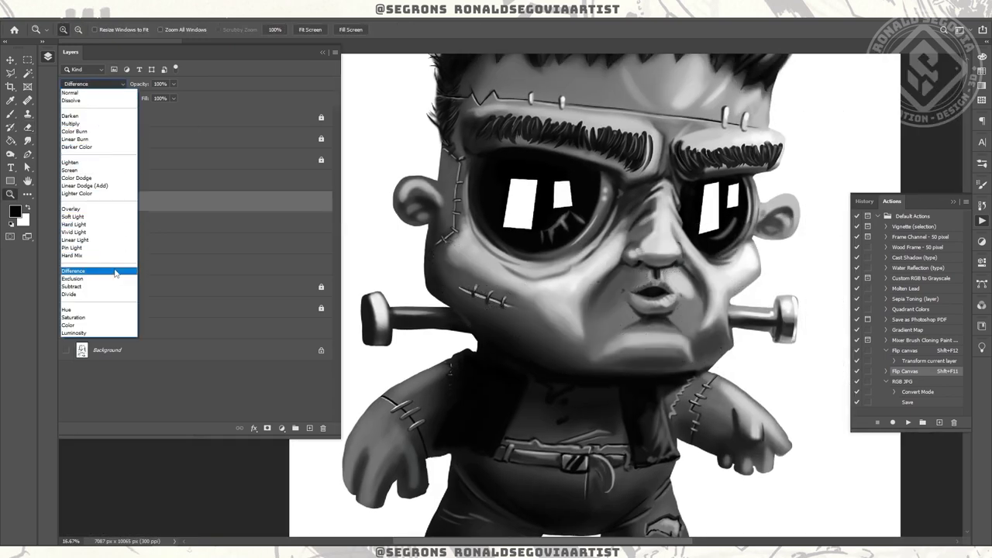
- Set Layer 7 to Overlay at 37% opacity and add a deeper, larger Bevel & Emboss
click(70, 209)
drag(174, 84, 145, 93)
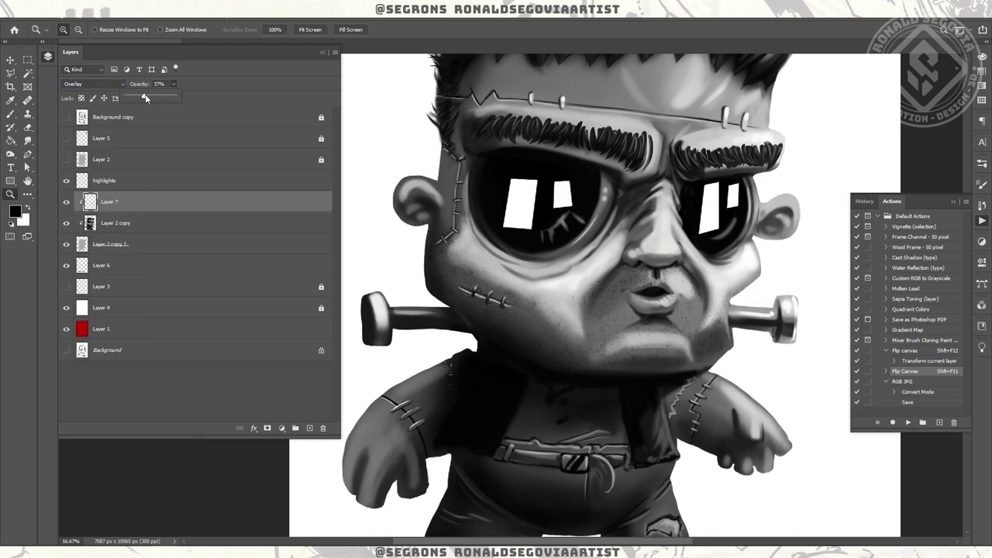
click(93, 83)
click(71, 208)
click(254, 427)
click(271, 450)
drag(374, 331, 350, 352)
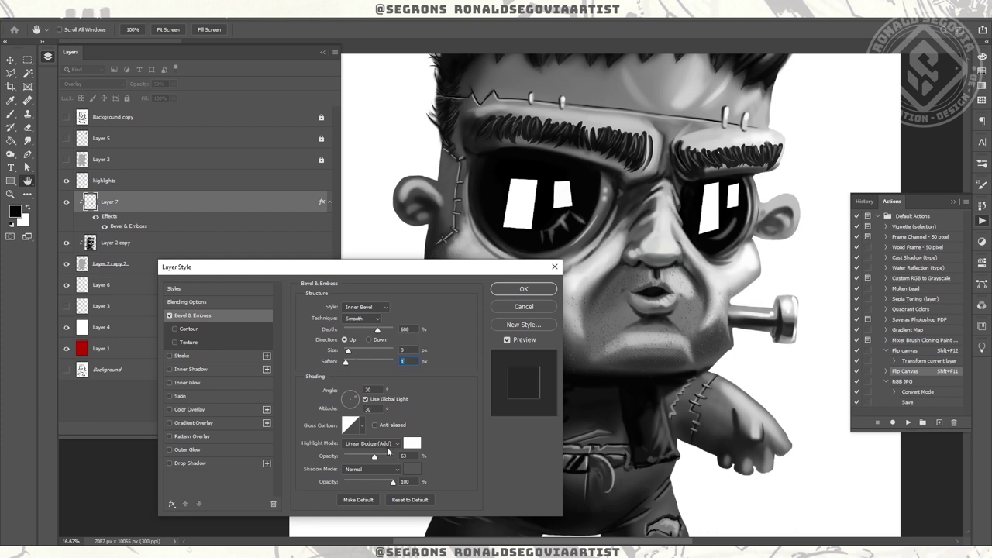
key(Return)
- Duplicate Layer 7 and set the copy to Overlay at 14% opacity
scroll(742, 343, up, 2)
scroll(741, 343, down, 2)
drag(286, 203, 310, 428)
click(93, 83)
click(85, 277)
drag(174, 83, 173, 100)
click(115, 83)
click(85, 203)
- Hide both Layer 7 and Layer 7 copy
scroll(728, 341, up, 5)
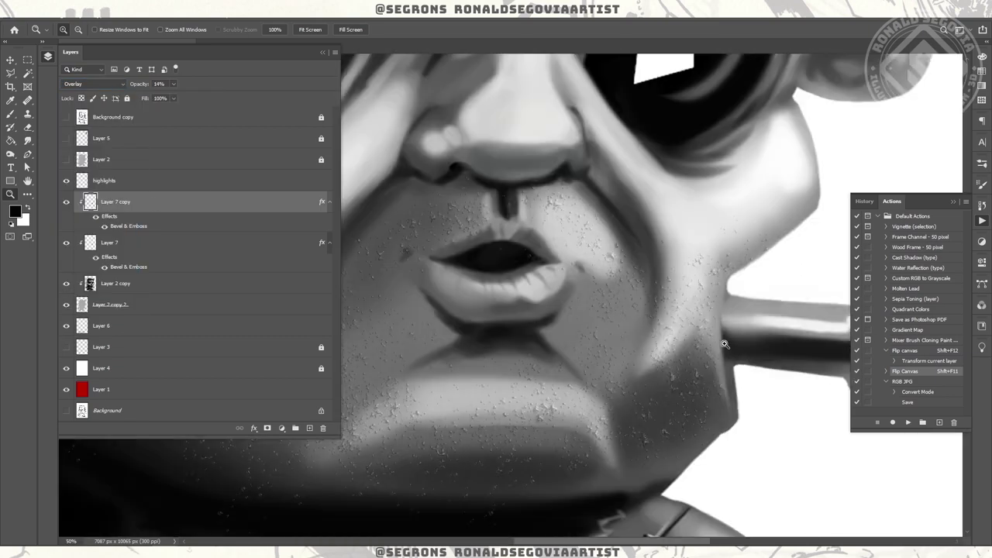
scroll(764, 310, down, 7)
ctrl+click(109, 243)
click(66, 201)
click(65, 242)
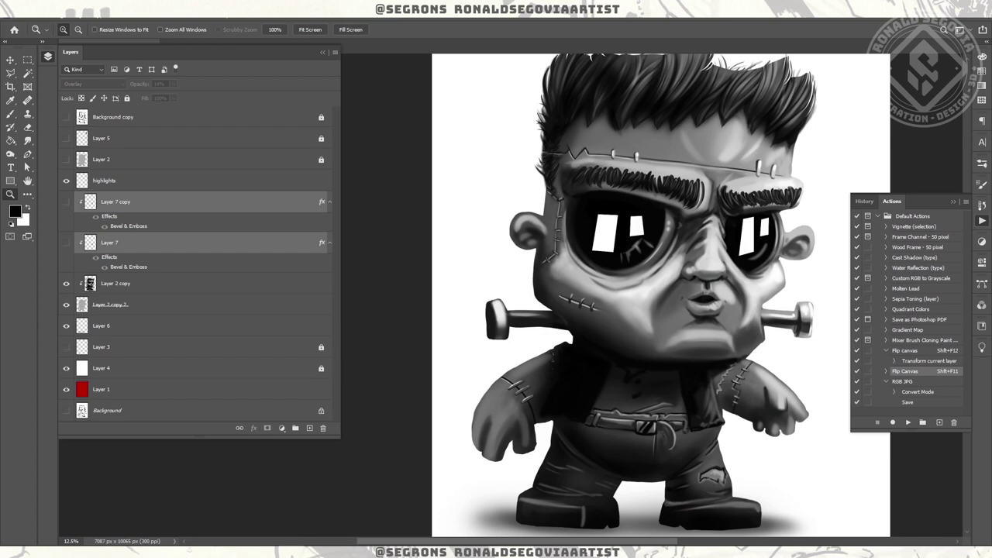
- Select Layer 2 copy and reframe the canvas view
scroll(702, 296, up, 4)
ctrl+click(734, 317)
scroll(734, 316, down, 2)
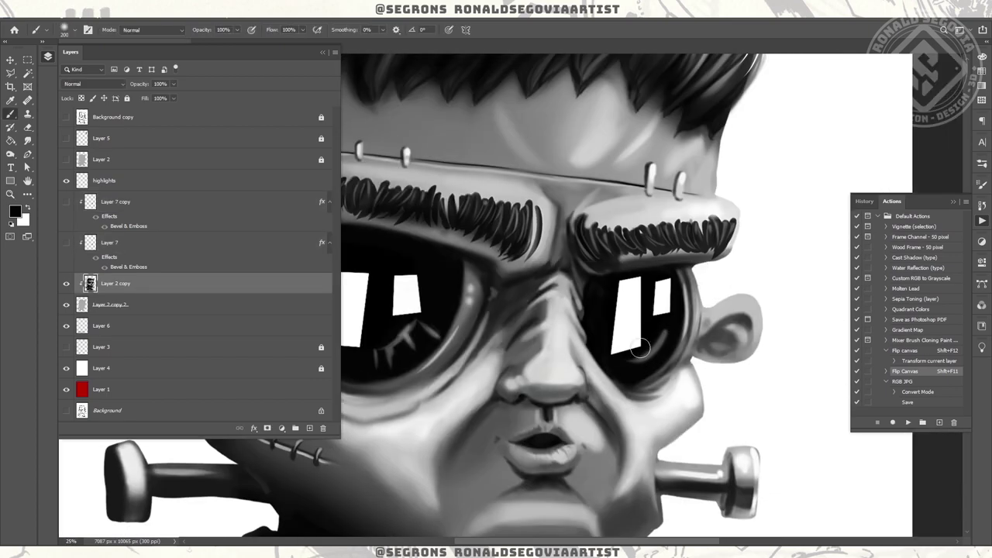
key(b)
scroll(707, 313, up, 2)
scroll(706, 314, up, 2)
key(z)
scroll(651, 354, down, 6)
scroll(629, 323, up, 4)
- Show the Background copy sketch layer and save the painting
click(66, 117)
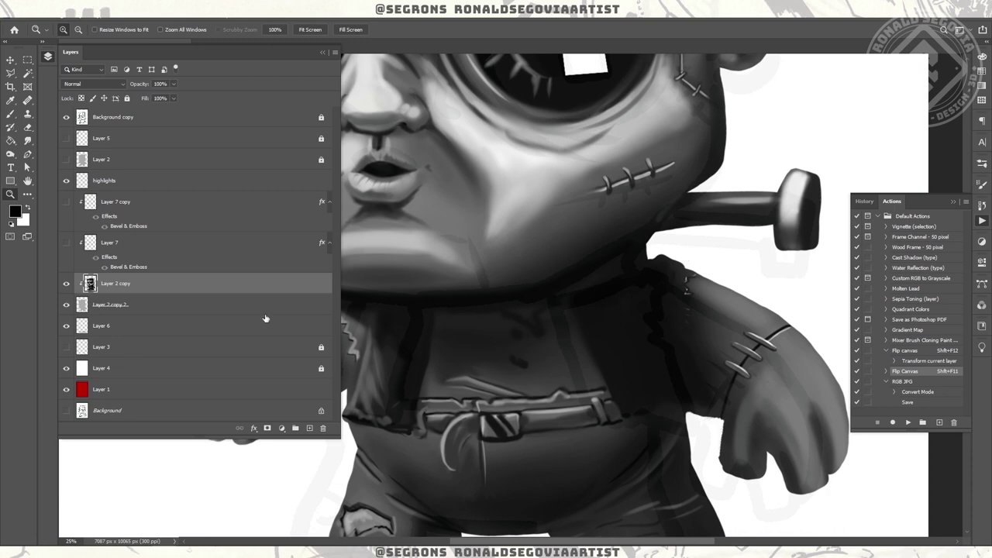
click(150, 114)
key(ctrl+t)
key(Return)
key(z)
key(alt+f)
key(s)
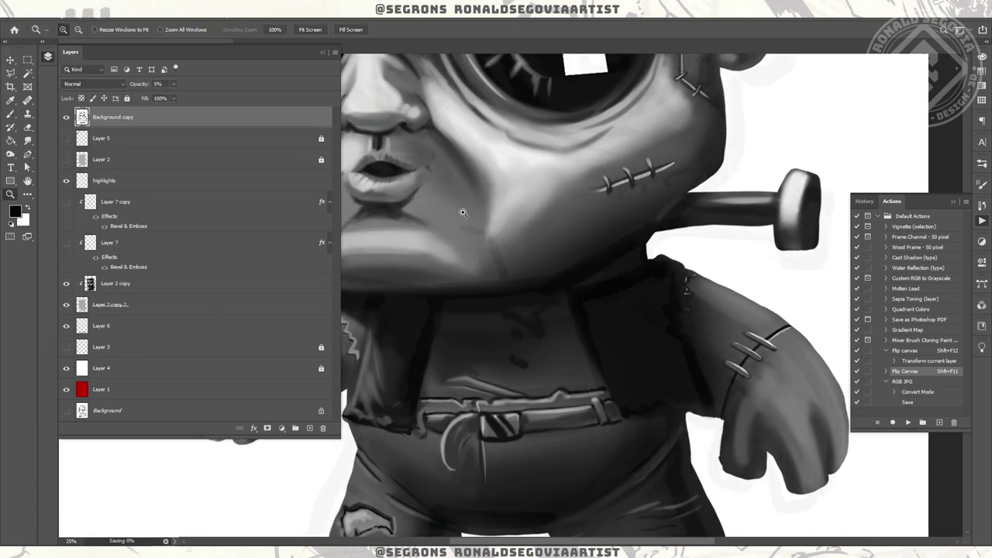
- Tilt the sketch about 2 degrees at 48% opacity and align it with the painting
key(ctrl+0)
key(ctrl+t)
drag(361, 499, 369, 505)
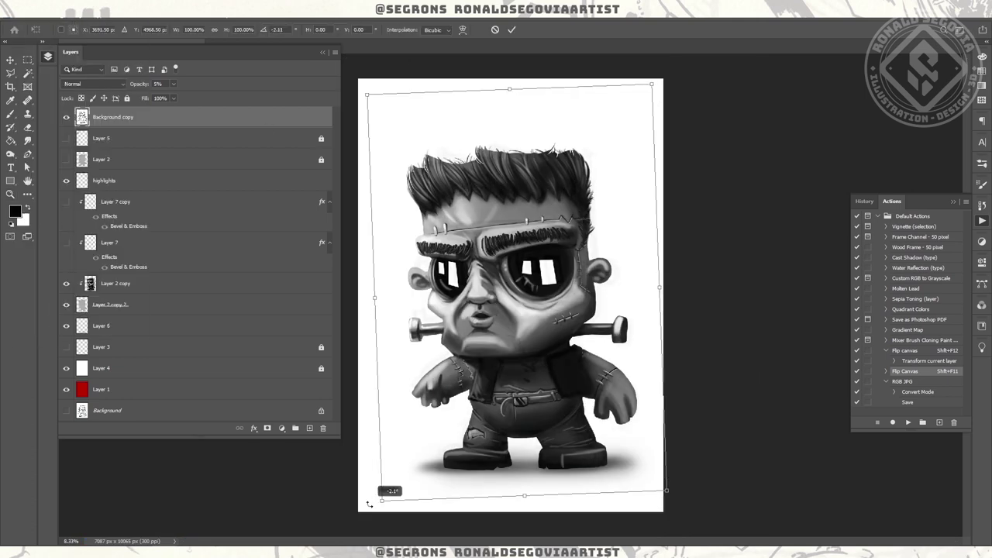
mouse_move(174, 84)
mouse_down()
mouse_move(214, 85)
mouse_move(195, 85)
mouse_up()
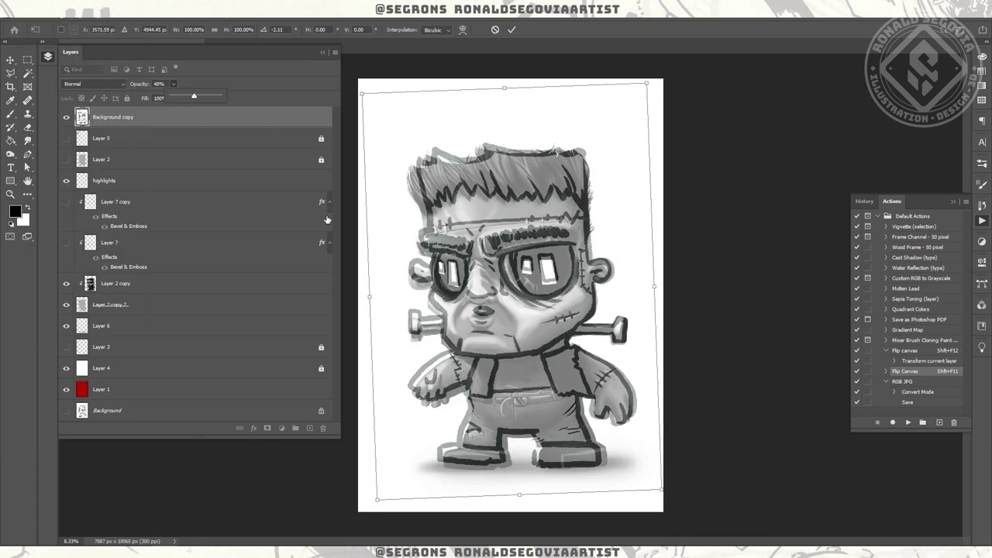
drag(583, 443, 589, 447)
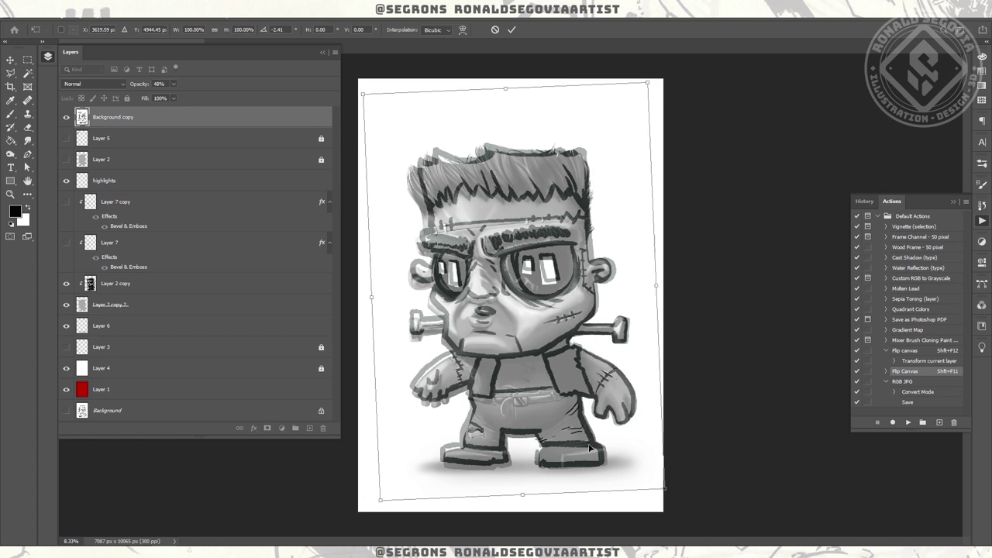
drag(367, 83, 359, 90)
drag(450, 249, 445, 256)
key(Return)
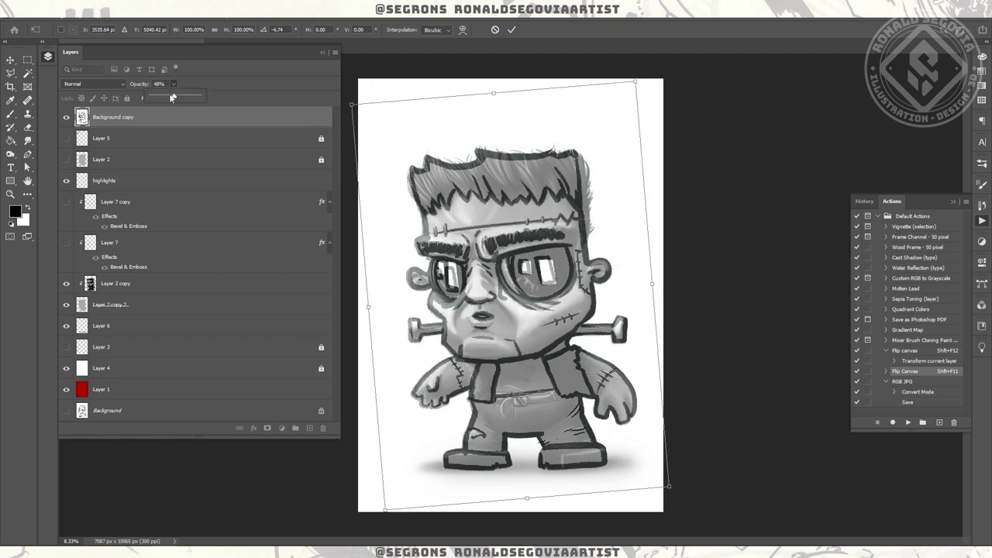
- Hide the sketch, zoom in on the face, and return to painting on Layer 2 copy
key(ctrl+comma)
key(z)
click(539, 306)
key(b)
ctrl+click(469, 293)
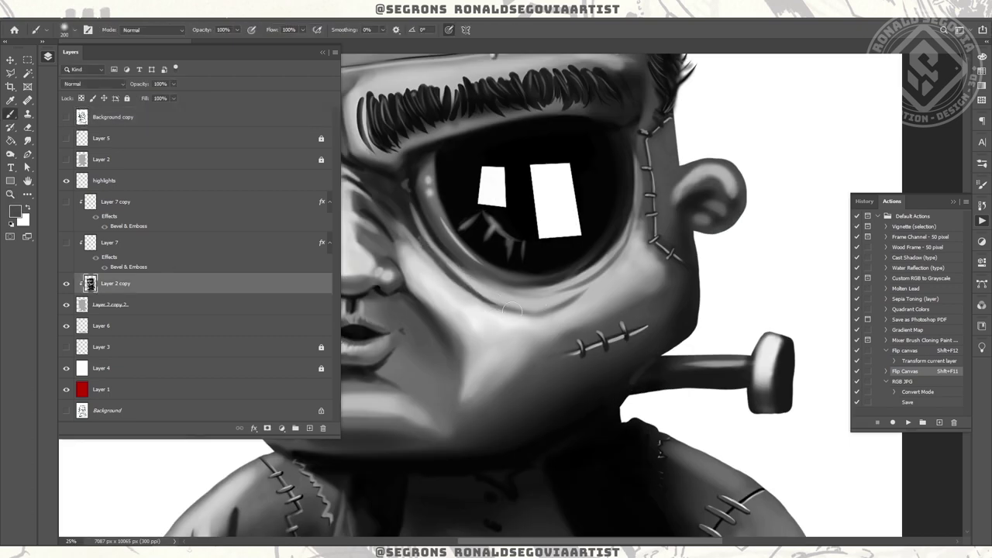
- Paint light grey highlight strokes along the belt's top edge, sampling grey from the belt
drag(475, 199, 555, 284)
key(ctrl+plus)
key(r)
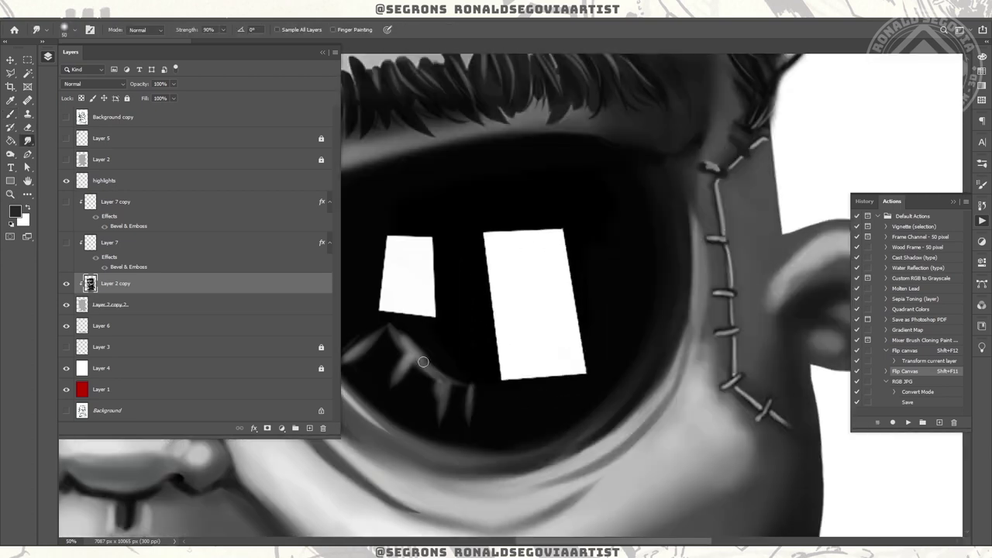
drag(450, 383, 408, 334)
alt+click(544, 255)
click(493, 355)
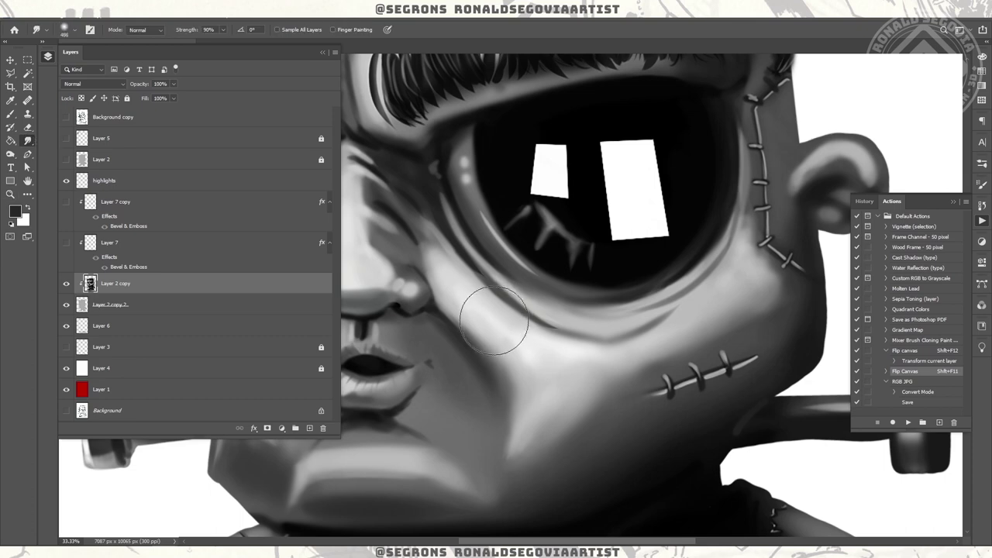
key(bracketright)
key(bracketright)
key(bracketright)
key(bracketright)
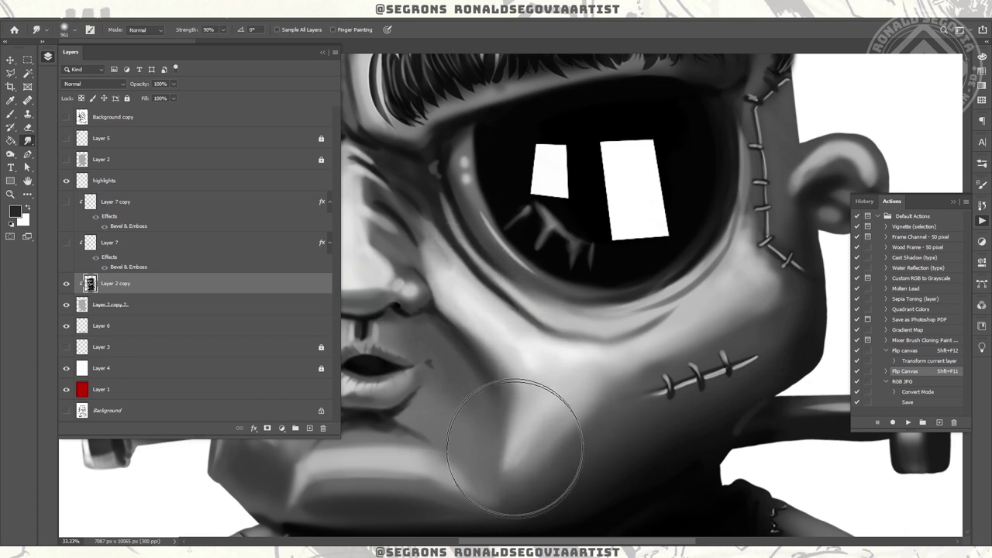
key(z)
alt+click(566, 372)
alt+click(565, 372)
alt+click(618, 316)
alt+click(618, 316)
click(525, 394)
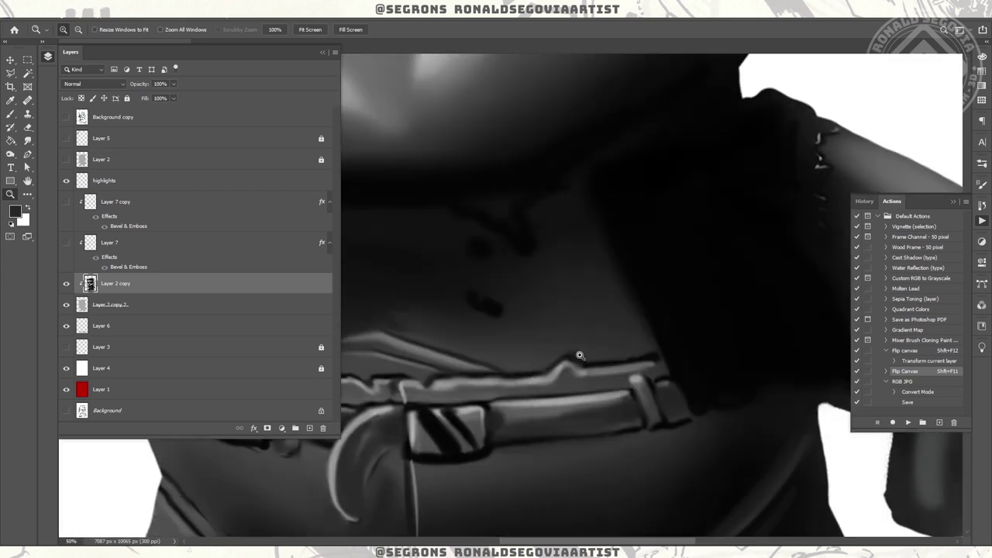
key(b)
alt+click(575, 363)
drag(583, 364, 688, 367)
drag(632, 367, 582, 373)
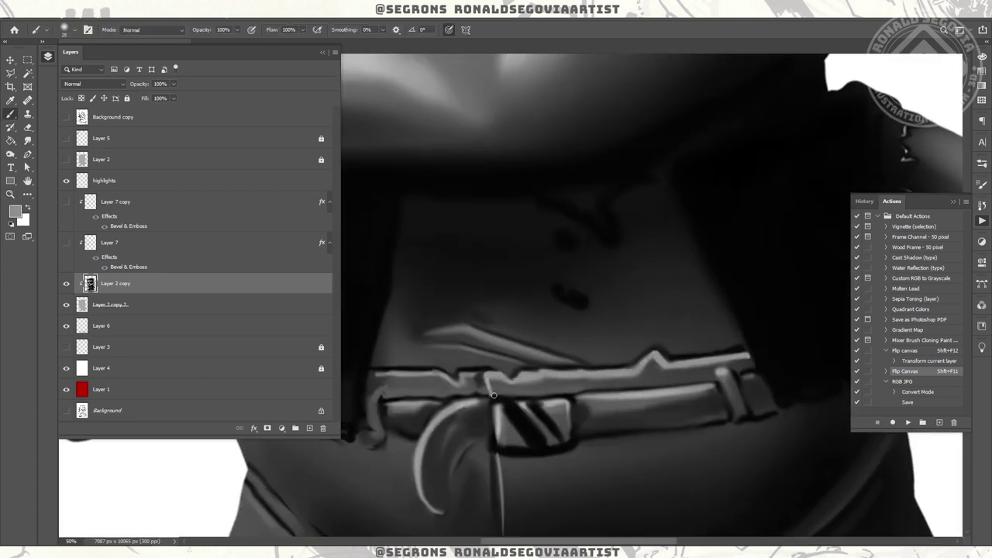
- Sample near-black and paint a thin dark line along the belt's top edge
alt+click(478, 367)
drag(632, 390, 570, 387)
alt+click(745, 422)
alt+click(749, 438)
key(z)
alt+click(753, 361)
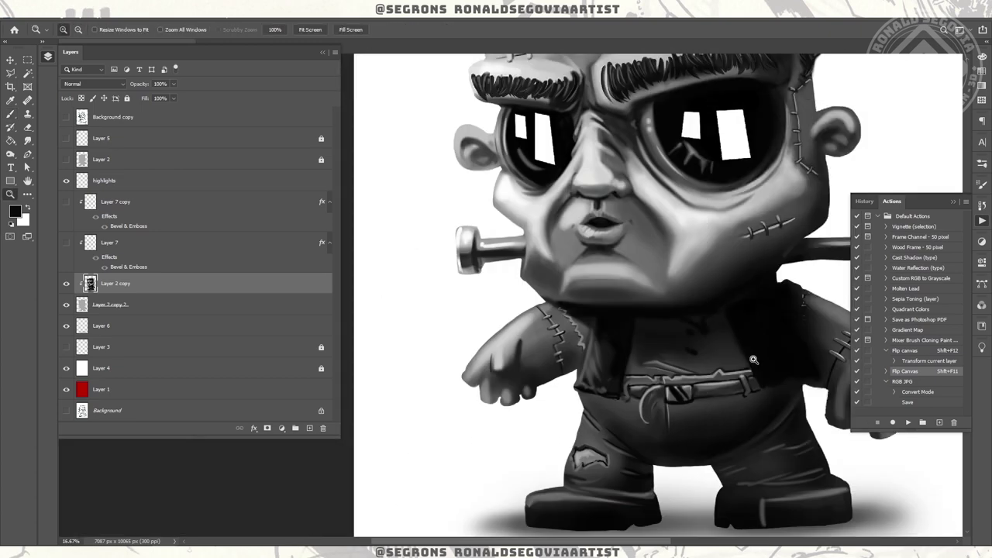
click(753, 362)
- Darken and extend the fold under the chin with brush strokes
key(b)
mouse_move(598, 347)
mouse_down()
mouse_move(642, 426)
mouse_move(633, 416)
mouse_up()
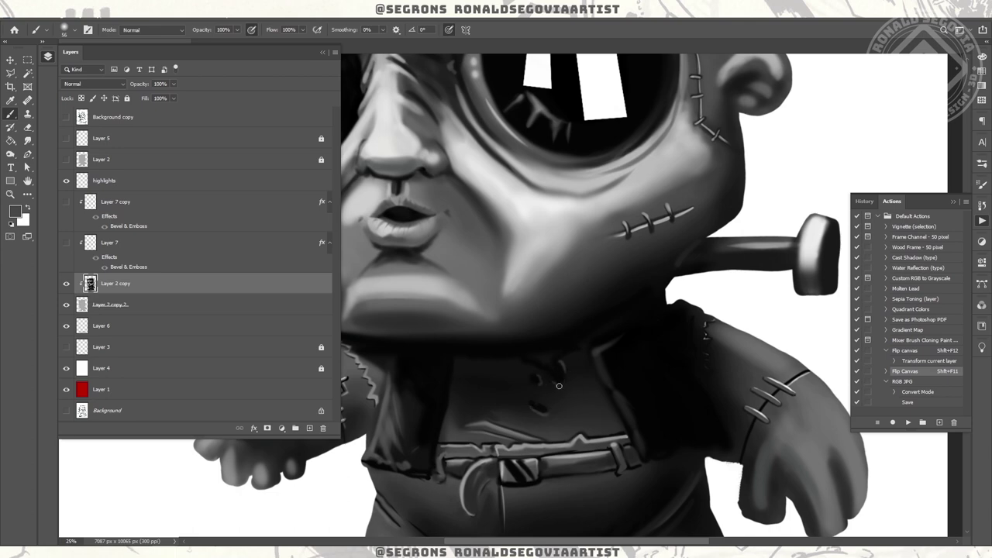
scroll(723, 328, down, 4)
scroll(631, 376, up, 5)
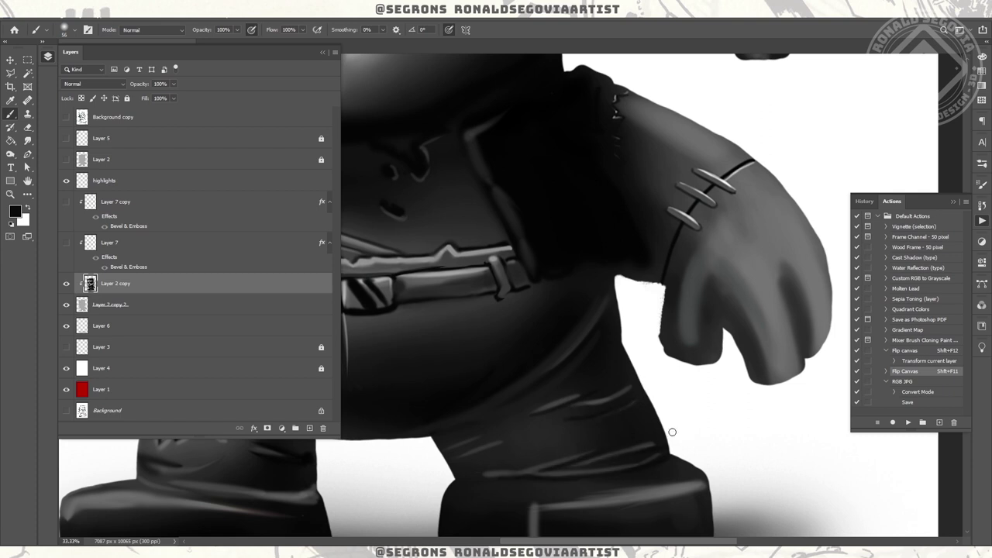
alt+click(549, 329)
key(bracketright)
key(bracketright)
key(bracketright)
key(bracketright)
key(bracketright)
key(bracketright)
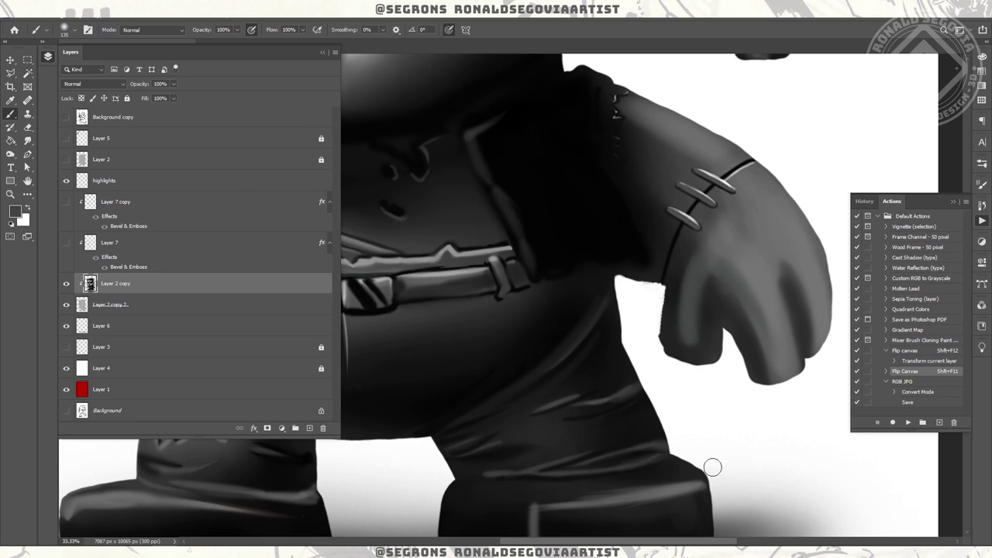
scroll(679, 452, down, 1)
- Enlarge the brush to about 499 and sample a grey tone from the arm
key(z)
scroll(586, 483, down, 2)
click(533, 286)
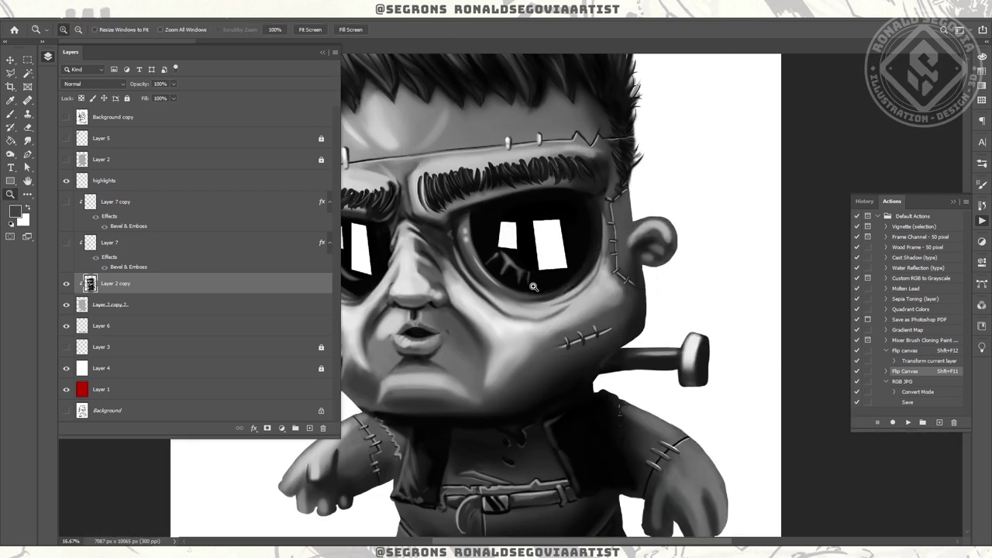
click(533, 286)
key(b)
drag(553, 381, 577, 383)
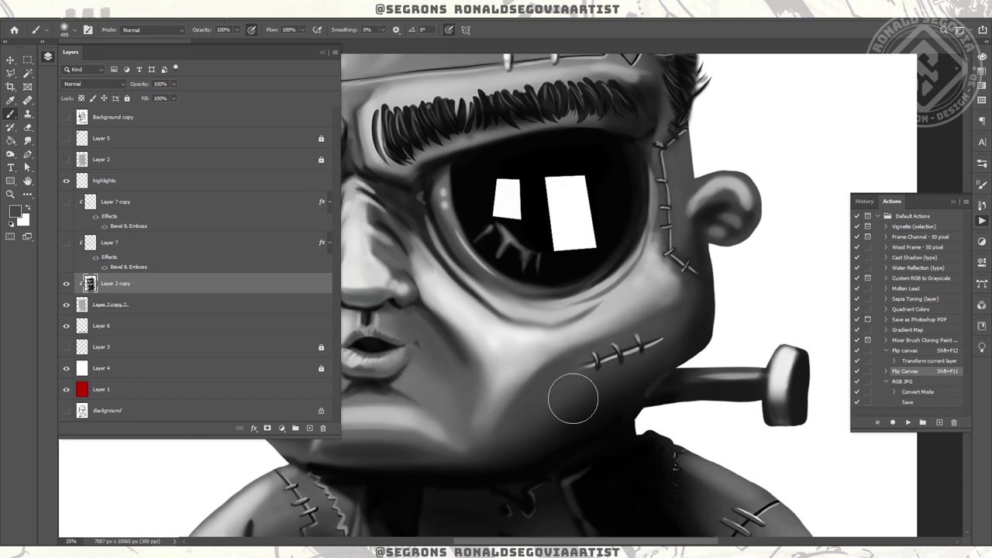
key(z)
scroll(604, 338, down, 1)
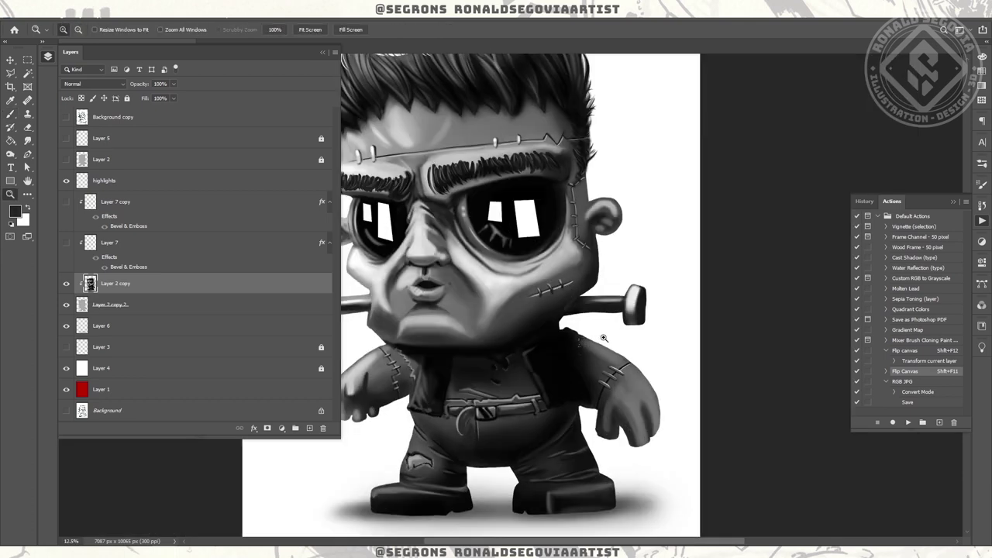
scroll(603, 338, up, 3)
key(b)
alt+click(598, 304)
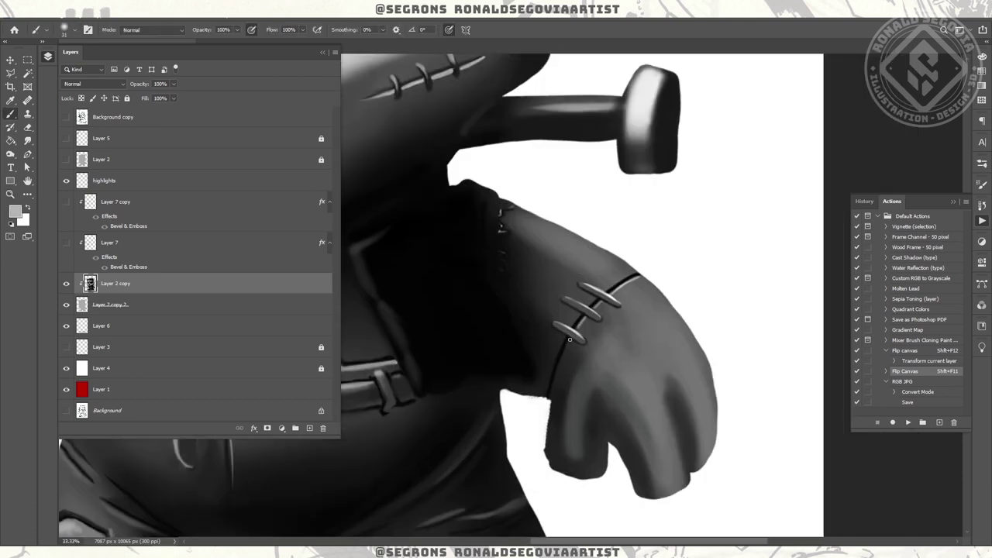
- On Layer 2 copy 2, smudge-soften the wrist edge and the lower thumb and knuckle edge
key(alt+bracketleft)
key(r)
drag(515, 399, 550, 405)
key(bracketleft)
key(bracketleft)
key(bracketleft)
key(bracketleft)
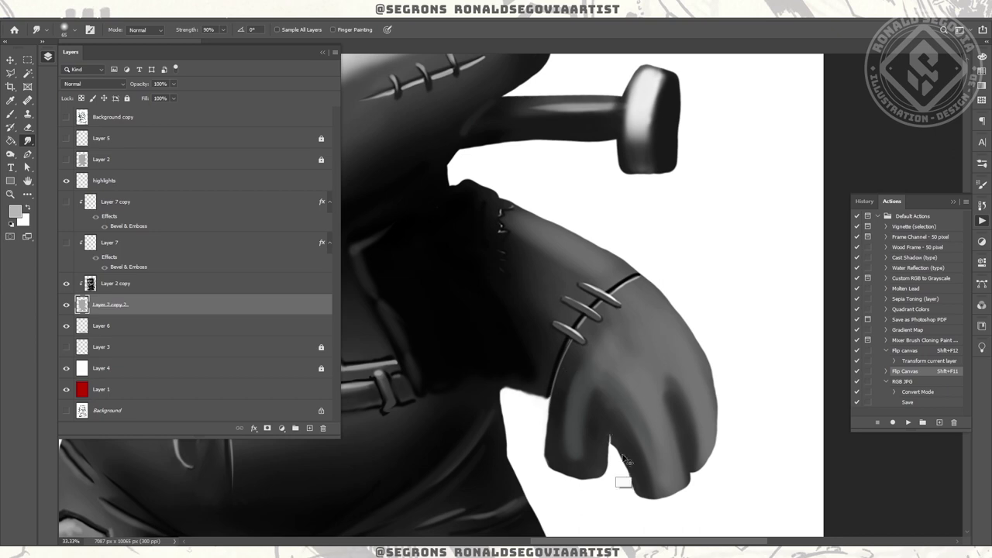
mouse_move(554, 463)
mouse_down()
mouse_move(585, 476)
mouse_move(626, 458)
mouse_move(639, 482)
mouse_move(717, 477)
mouse_move(720, 436)
mouse_up()
key(ctrl+0)
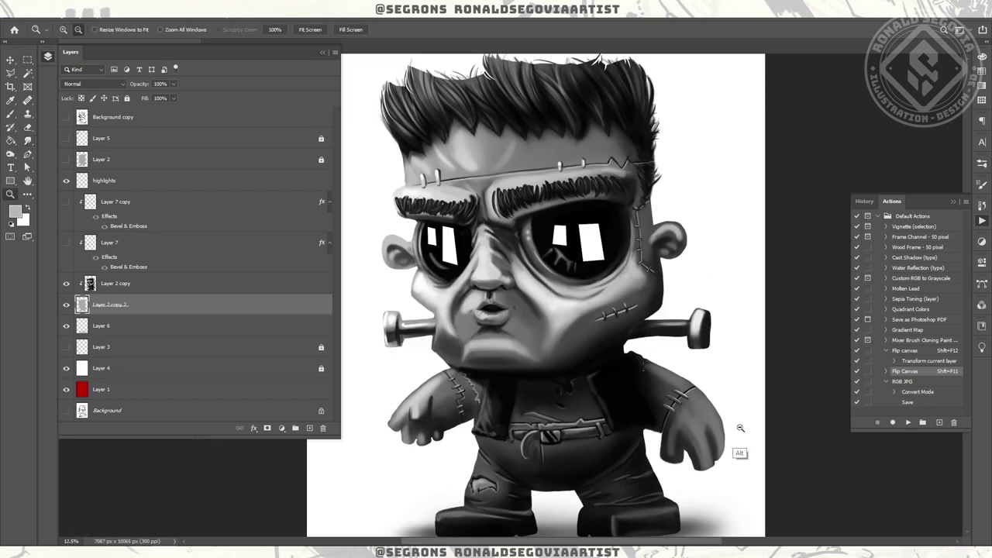
- Smudge the wispy fingertip of the right hand into a rounded edge
key(z)
click(638, 361)
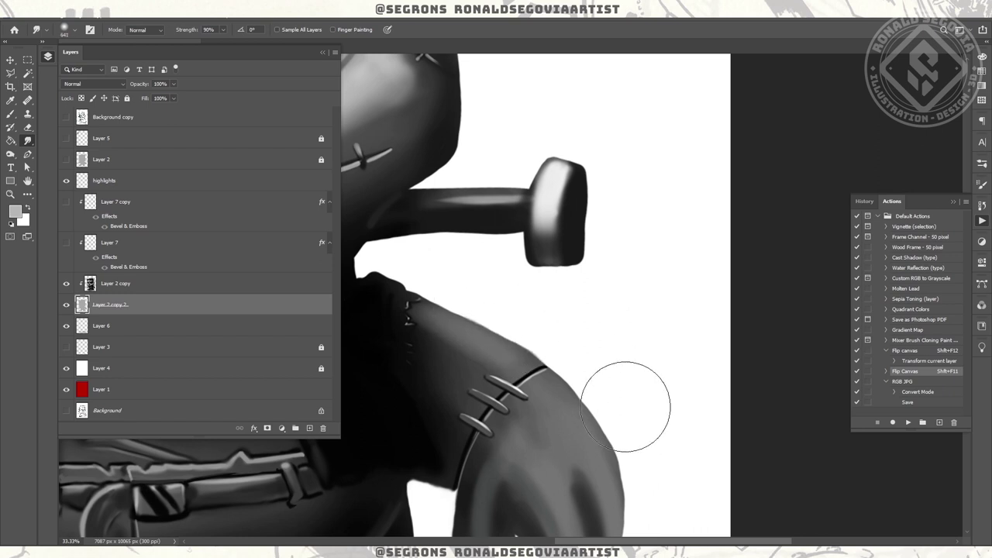
key(z)
click(627, 388)
alt+right_click(446, 286)
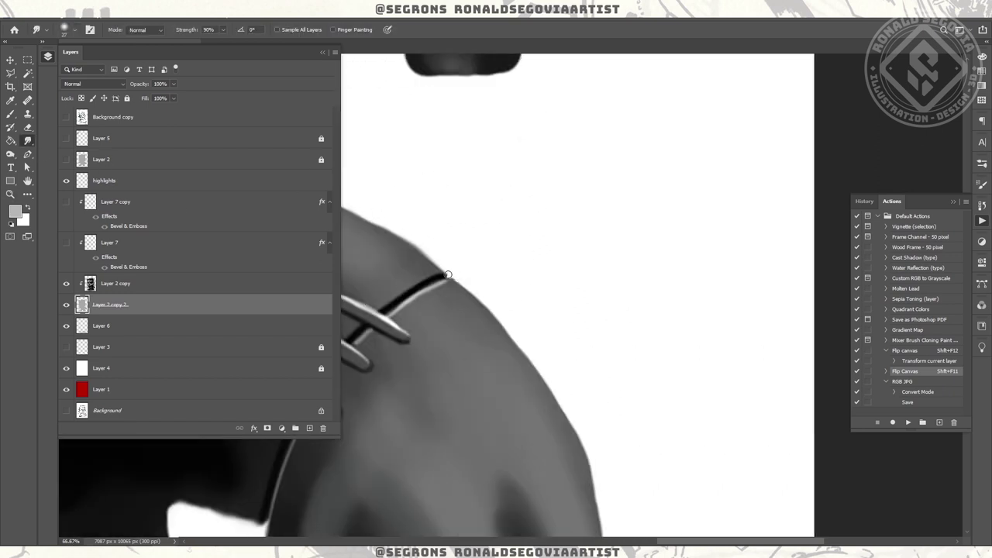
key(ctrl+0)
key(z)
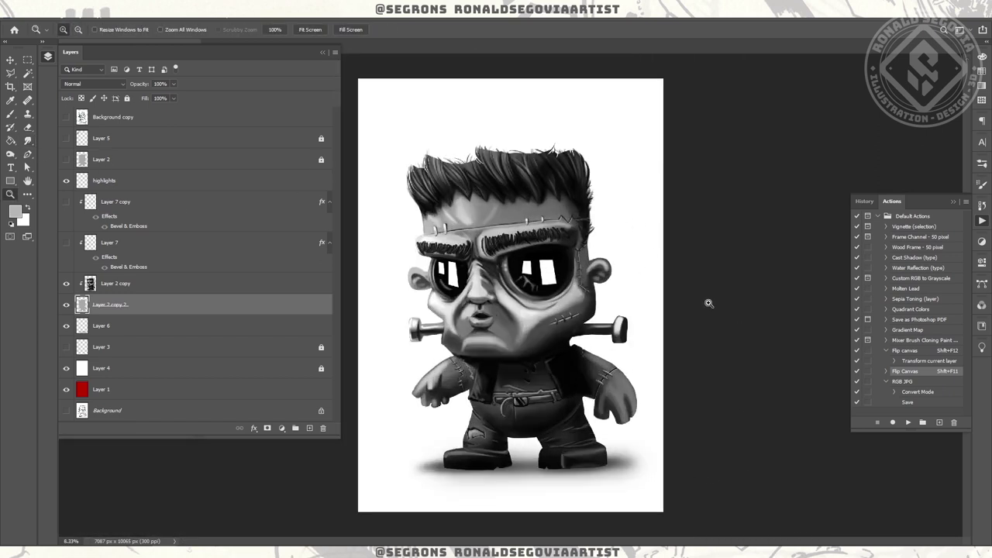
click(585, 371)
alt+right_click(480, 335)
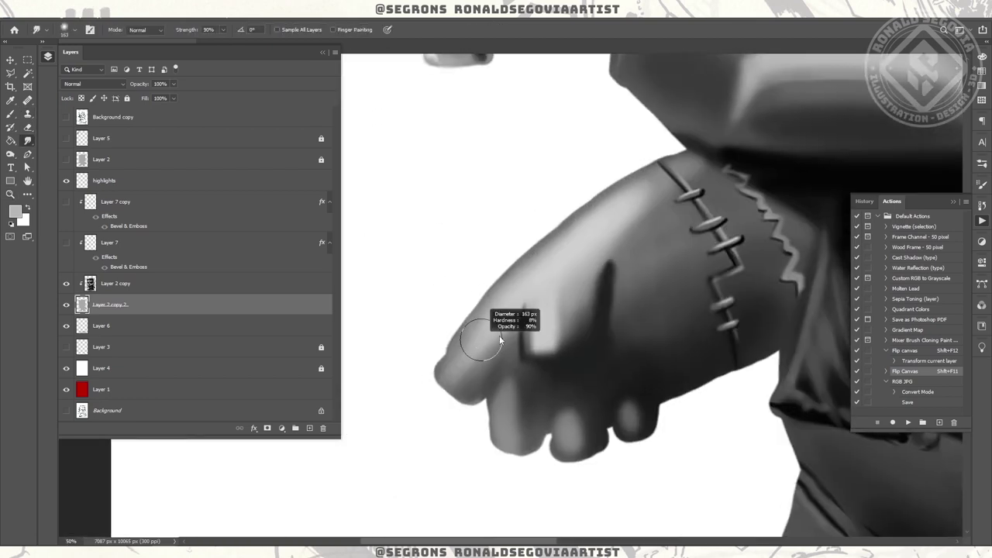
drag(431, 419, 466, 358)
alt+right_click(522, 265)
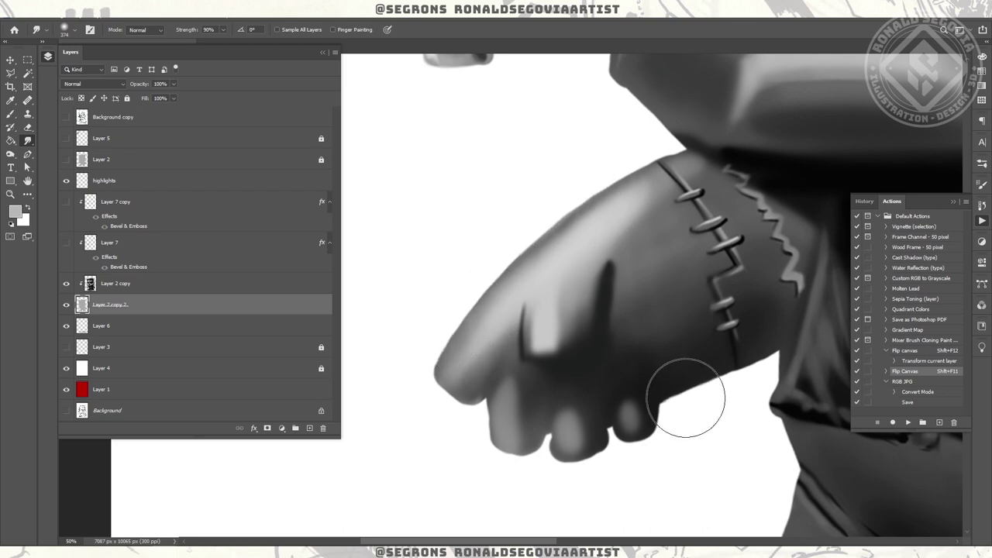
- Smudge the crease between the fingers darker with a resized smudge brush
scroll(687, 398, down, 3)
key(z)
click(27, 140)
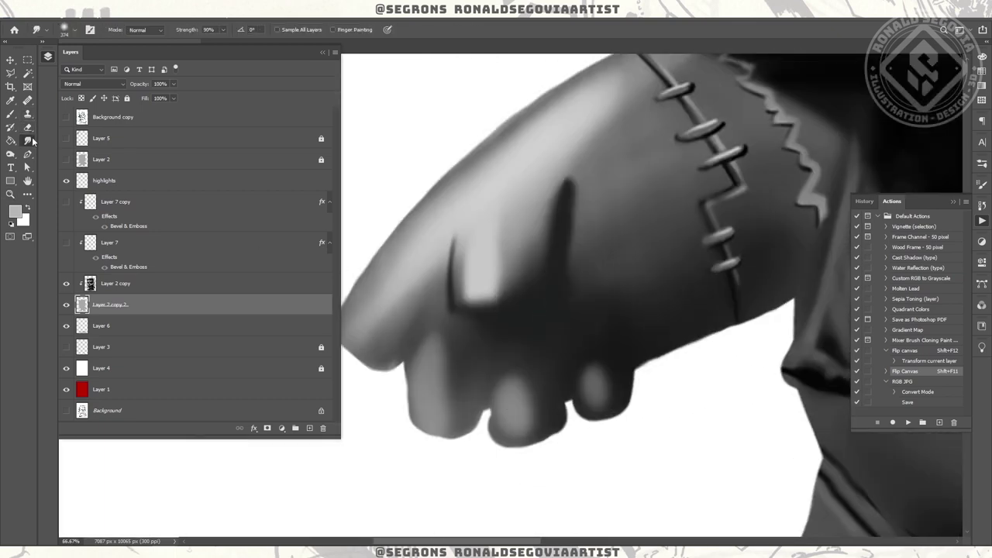
alt+right_click(485, 422)
drag(482, 422, 490, 386)
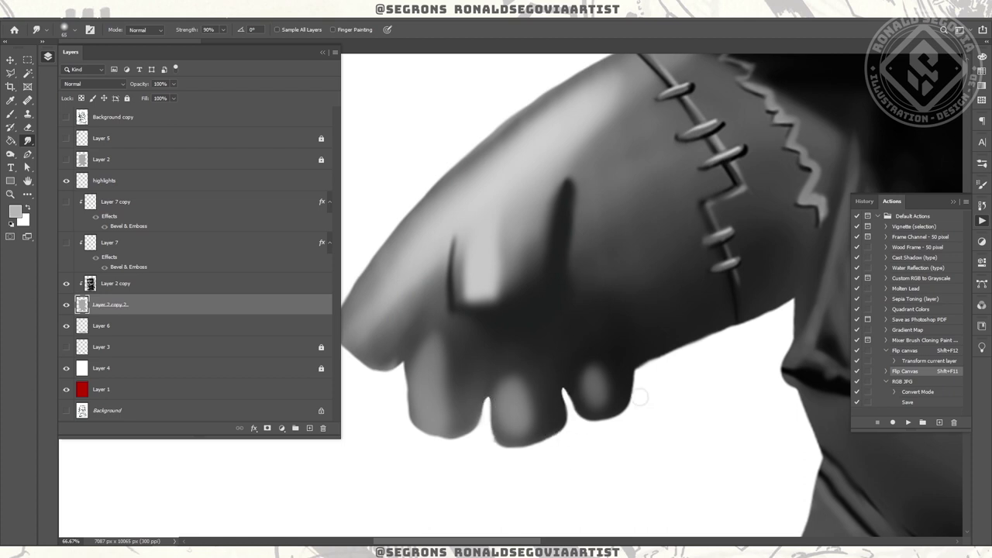
alt+right_click(422, 422)
- Shrink the smudge brush to 302, move up to Layer 2 copy, and set black paint
key(z)
key(ctrl+0)
click(687, 402)
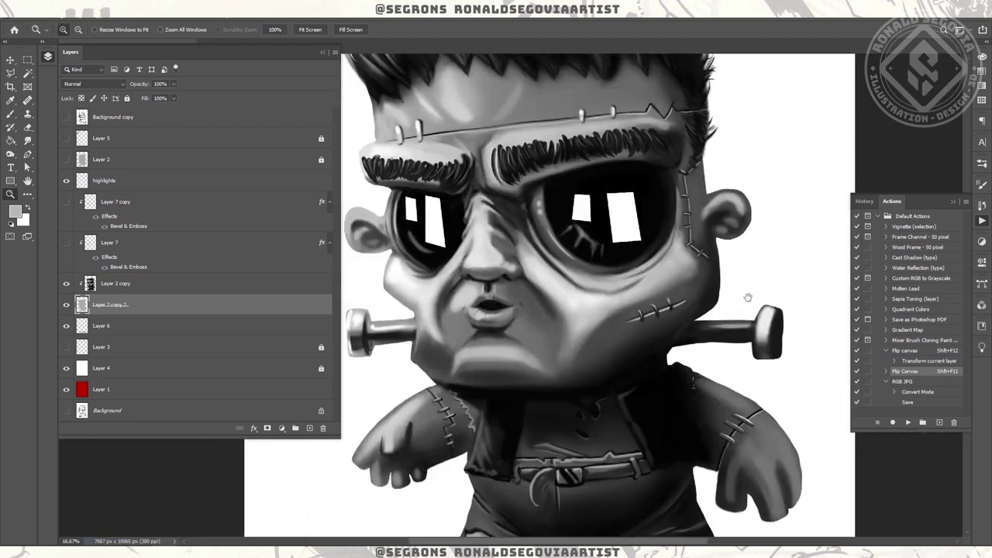
scroll(700, 367, down, 2)
scroll(700, 367, up, 3)
key(r)
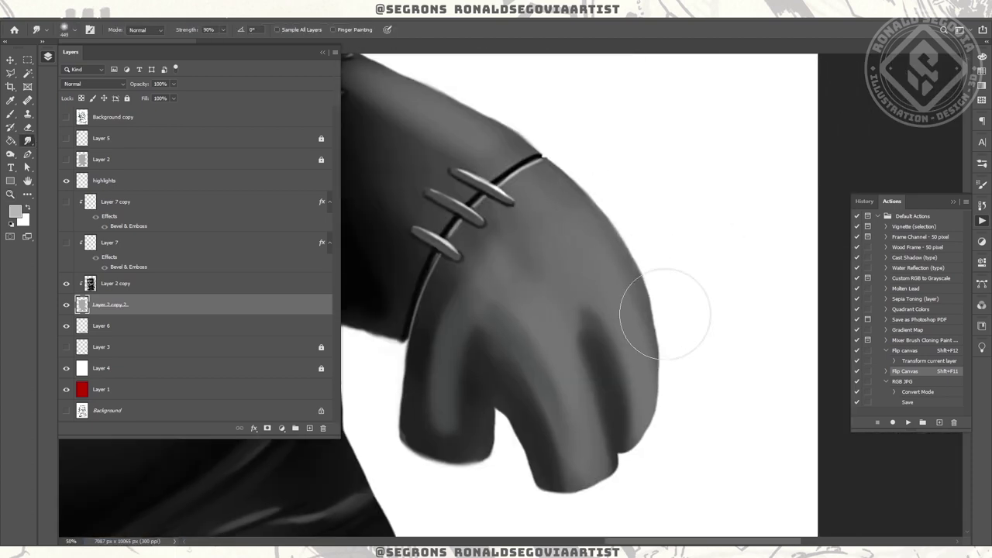
key(bracketleft)
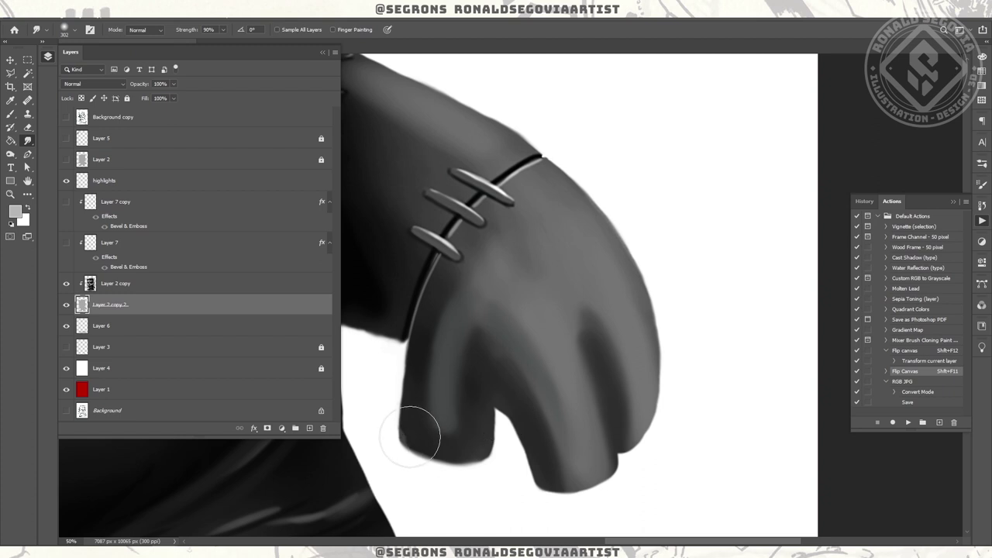
key(alt+bracketright)
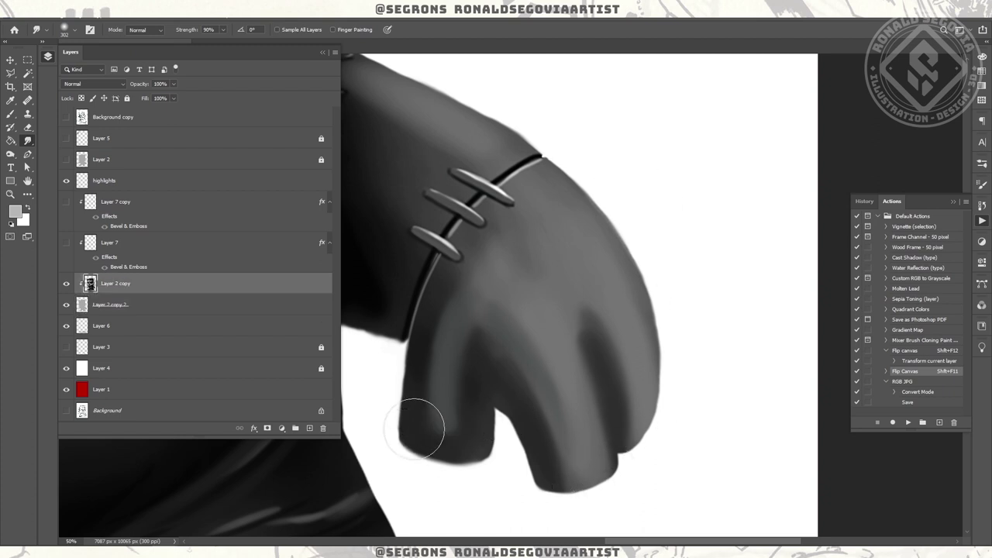
key(b)
key(d)
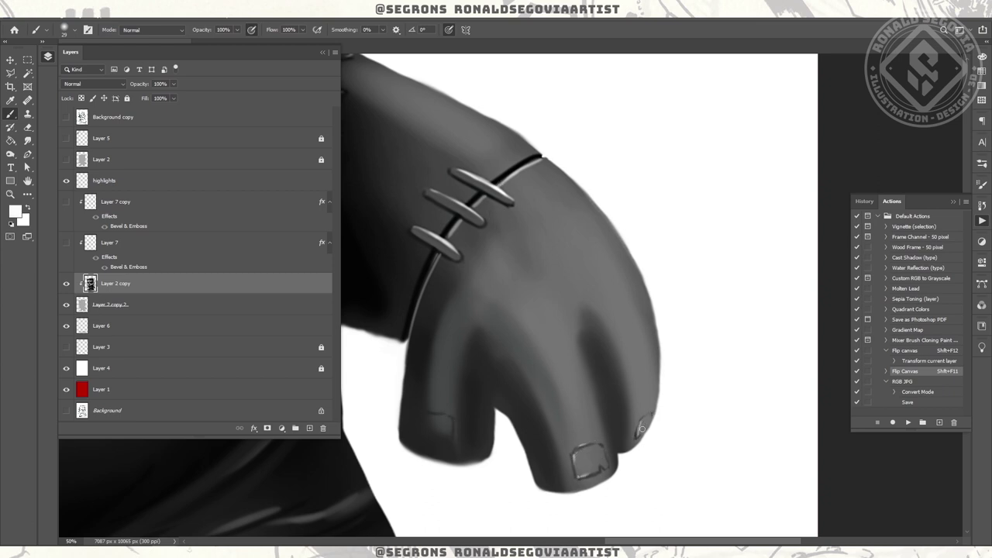
- Paint light highlight strokes on the fingernails, outlining the left fingernail
drag(583, 454, 595, 459)
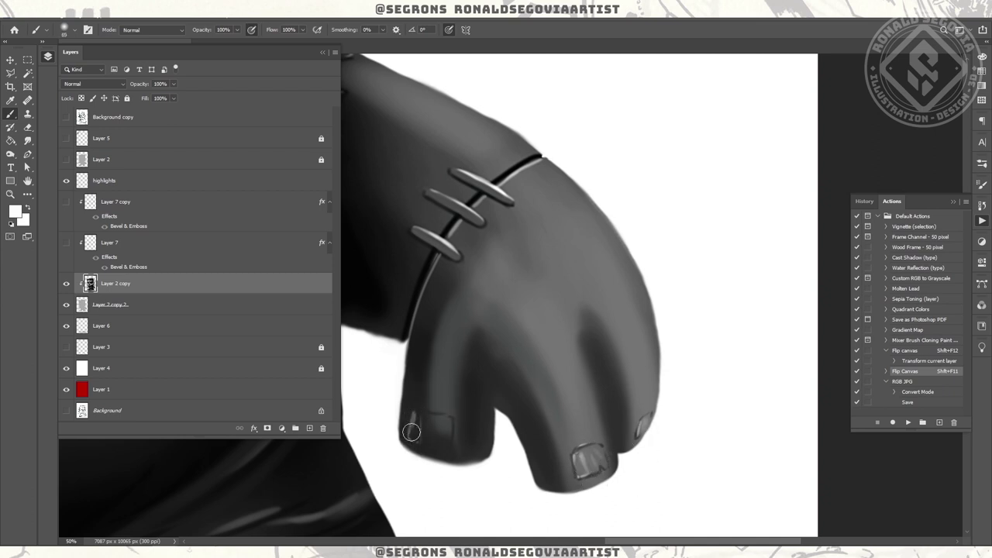
mouse_move(429, 426)
mouse_down()
mouse_move(414, 434)
mouse_move(426, 453)
mouse_up()
key(z)
key(ctrl+0)
scroll(659, 406, up, 5)
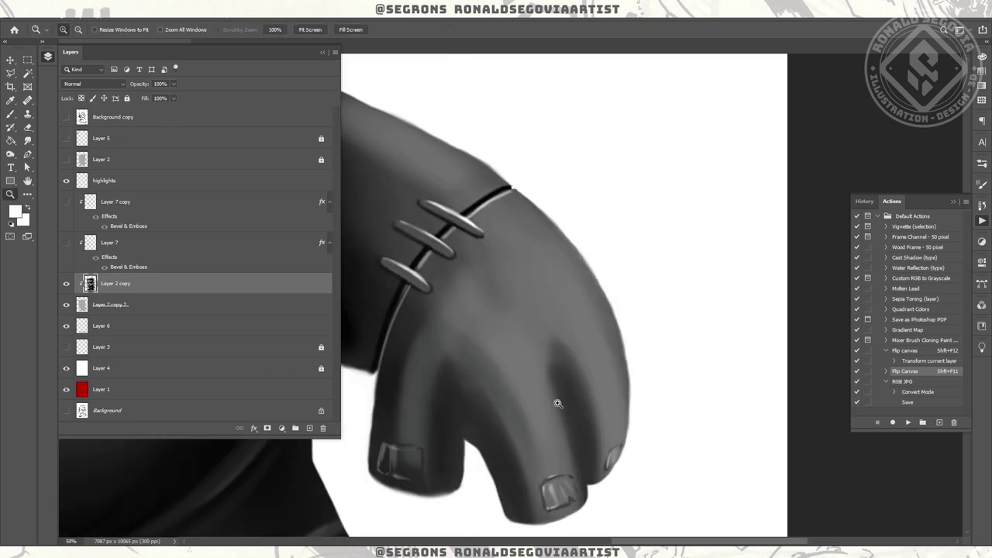
key(b)
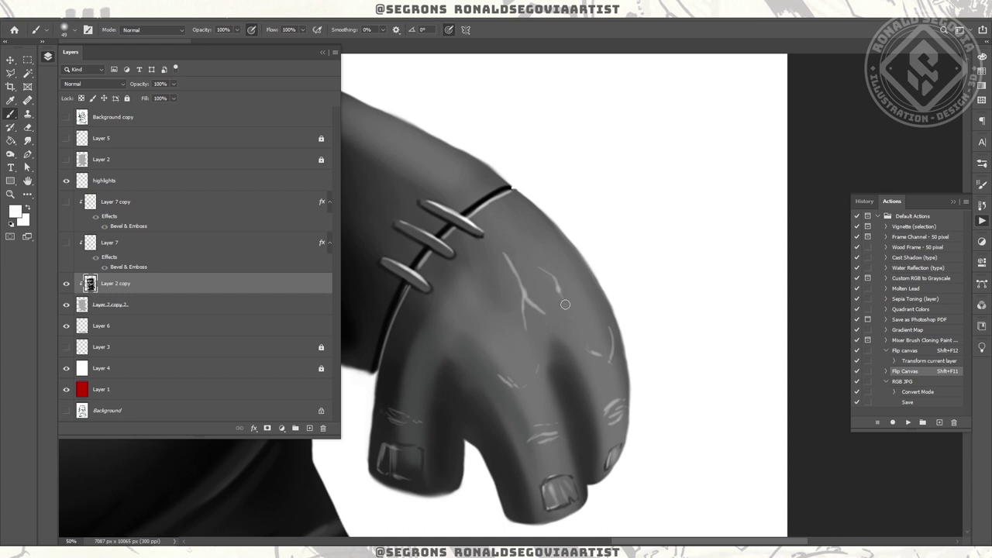
scroll(484, 243, left, 3)
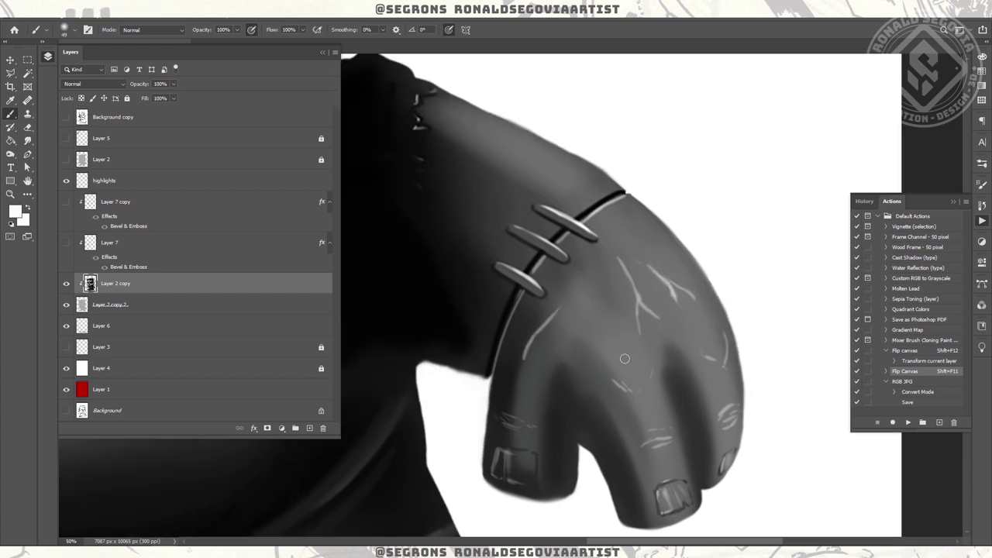
key(z)
scroll(650, 385, down, 5)
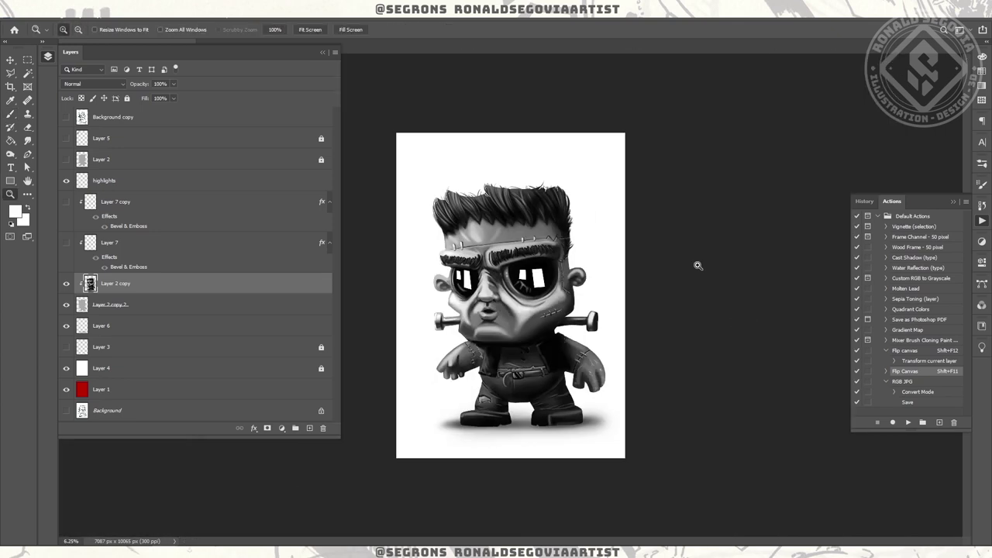
scroll(649, 385, up, 4)
scroll(639, 385, up, 2)
key(r)
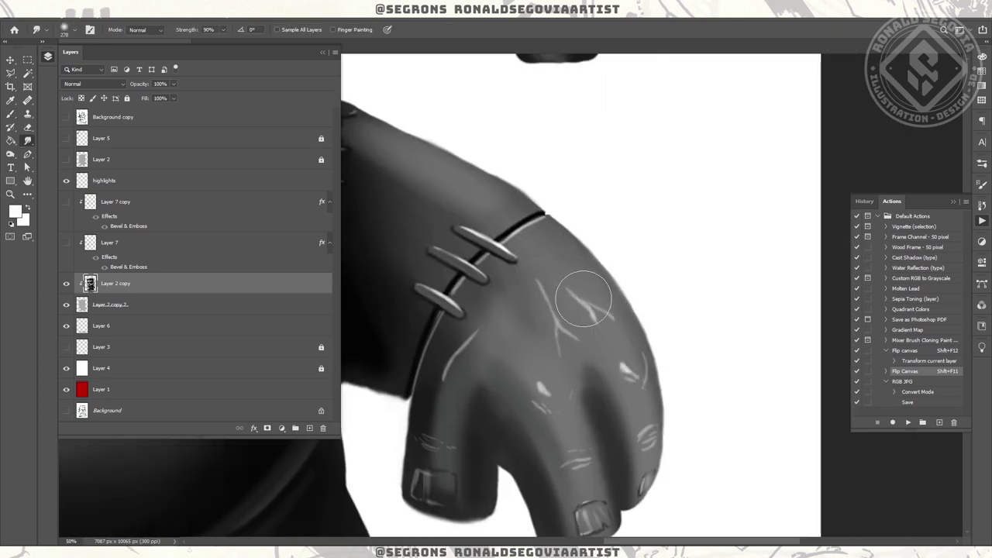
- Pick black and outline the top edge of the fingernail on the other hand
drag(469, 347, 479, 337)
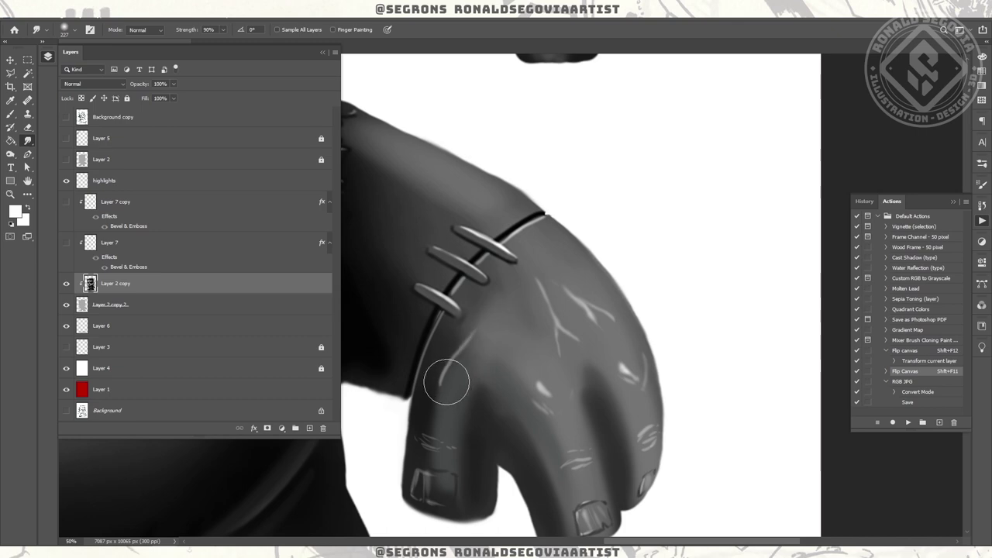
key(b)
drag(699, 416, 475, 399)
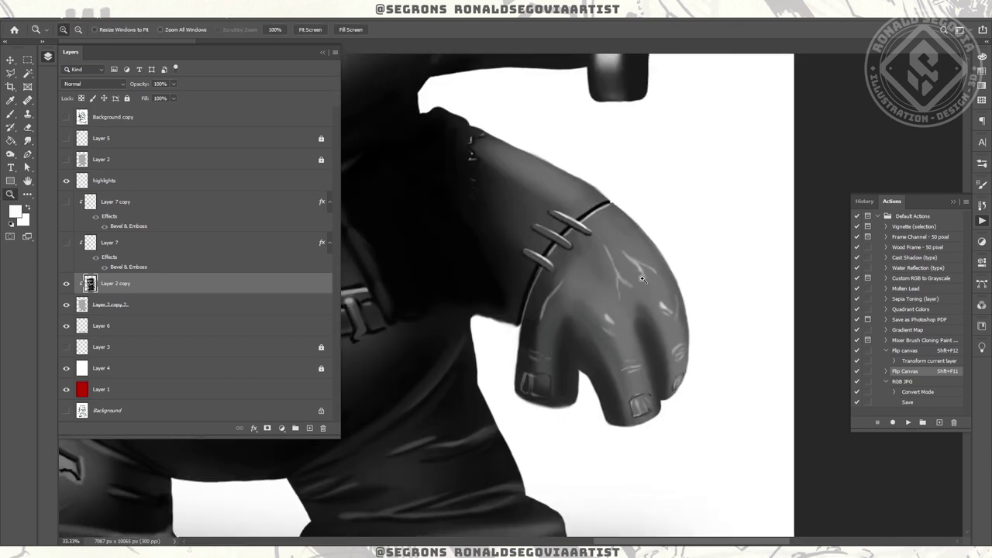
alt+click(475, 405)
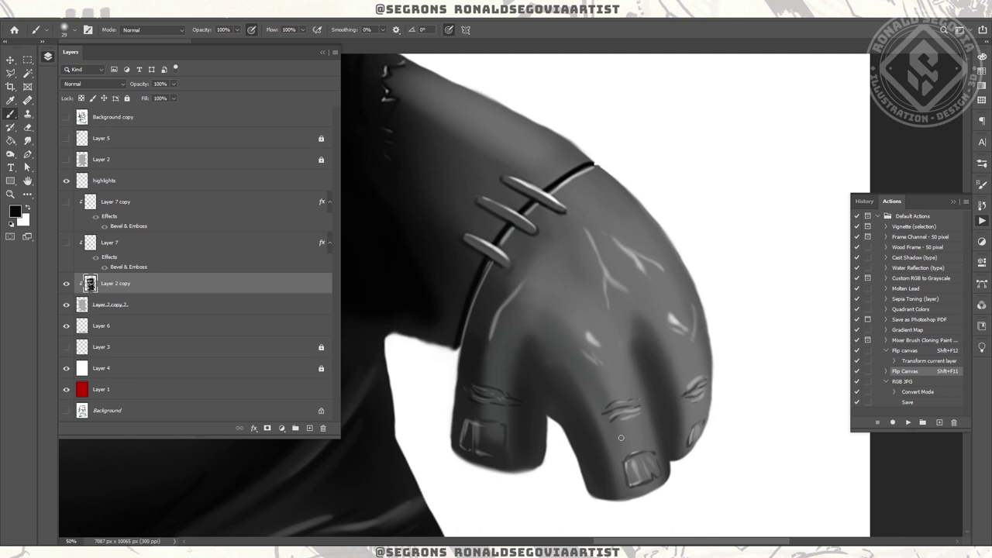
mouse_move(502, 377)
mouse_down()
mouse_move(643, 343)
mouse_move(498, 383)
mouse_up()
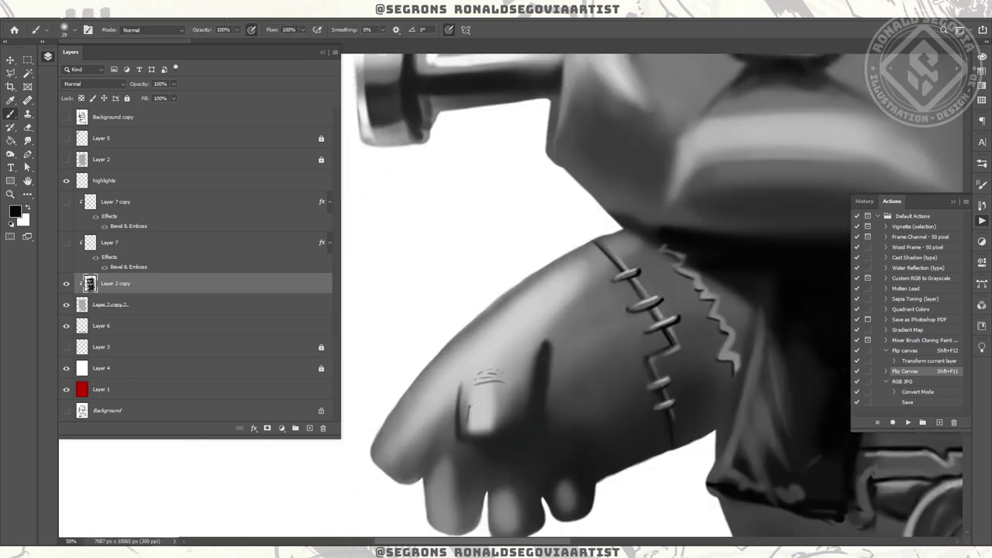
drag(470, 404, 490, 405)
- Reshape the small finger at the fist's lower right
mouse_move(533, 495)
mouse_down()
mouse_move(565, 438)
mouse_move(423, 419)
mouse_up()
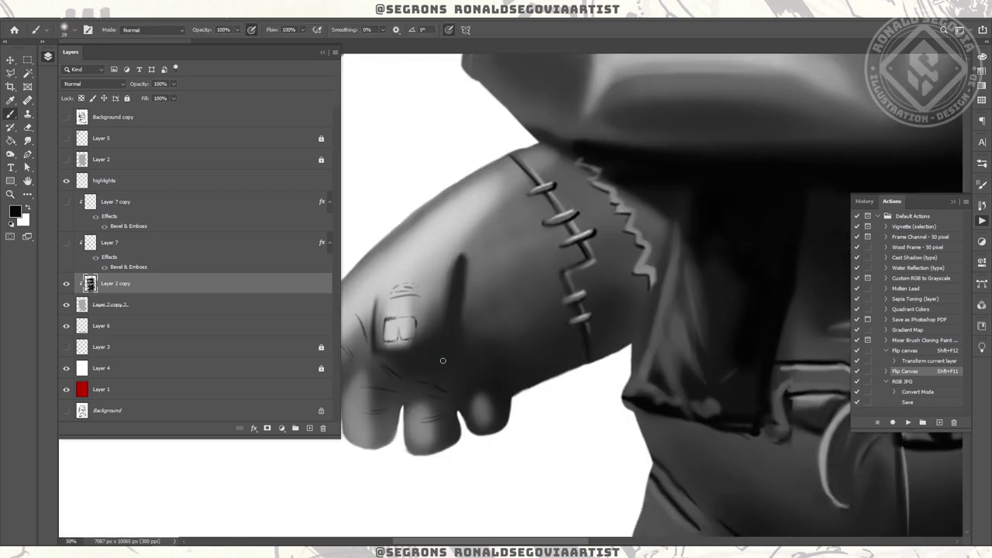
drag(489, 415, 508, 397)
scroll(481, 298, up, 3)
key(z)
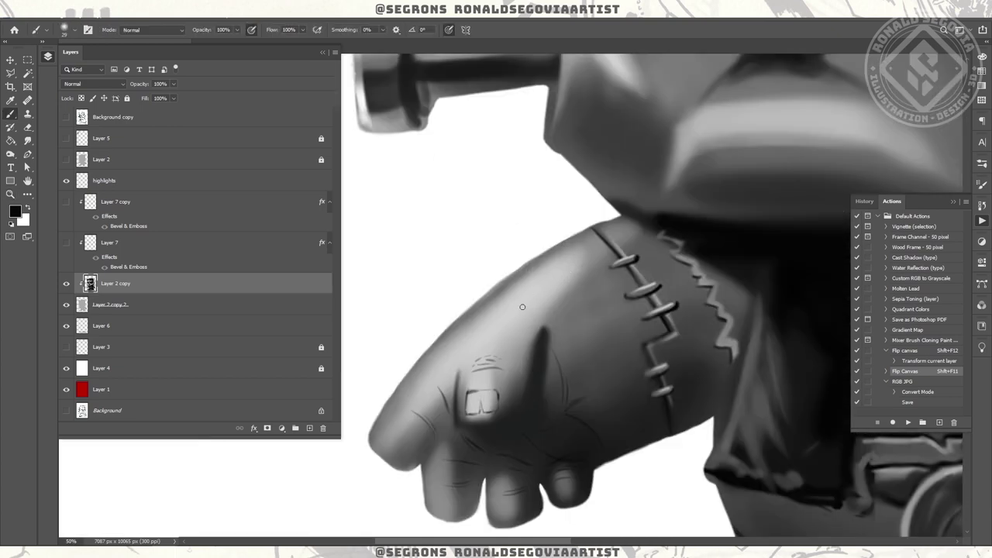
alt+click(530, 310)
click(643, 359)
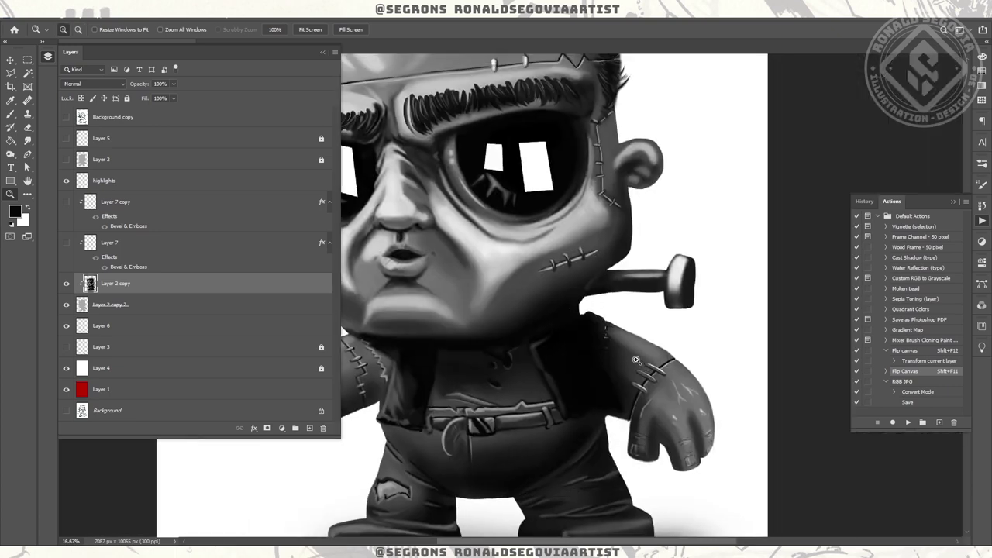
click(653, 344)
alt+click(653, 344)
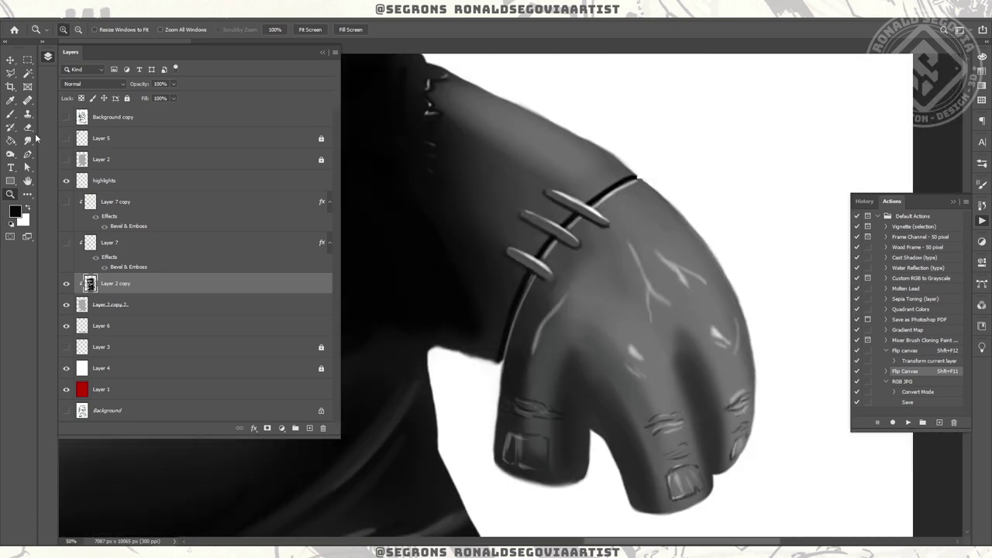
- Smear the vein highlights outward, shade a dark ring-finger knuckle crease, and tone it with grey
click(27, 141)
mouse_move(653, 242)
mouse_down()
mouse_move(639, 232)
mouse_move(682, 263)
mouse_move(685, 298)
mouse_move(646, 329)
mouse_move(636, 356)
mouse_up()
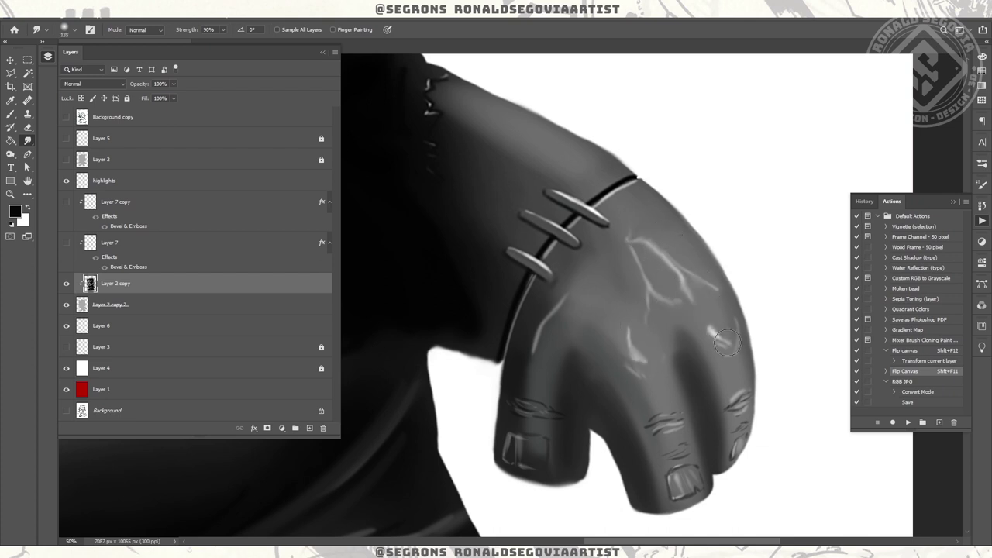
key(b)
drag(733, 314, 725, 341)
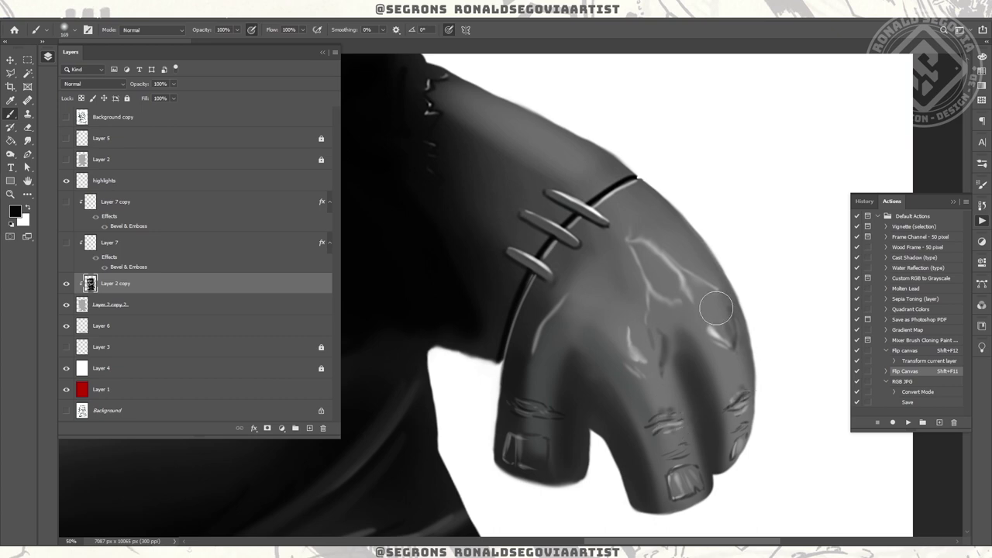
alt+click(722, 326)
drag(665, 320, 698, 267)
- Reduce the brush size and bring the back of the hand into view
key(ctrl+0)
scroll(740, 385, up, 6)
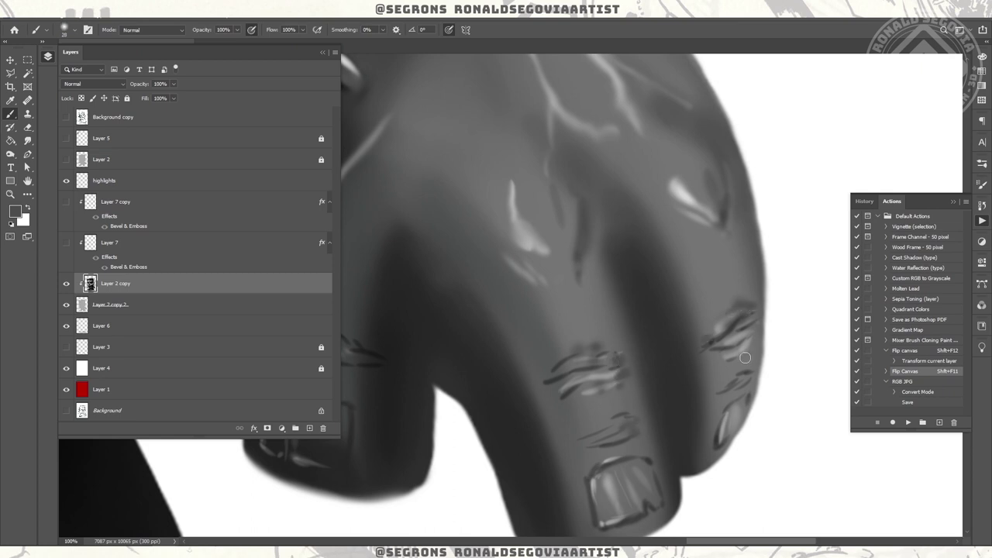
key(r)
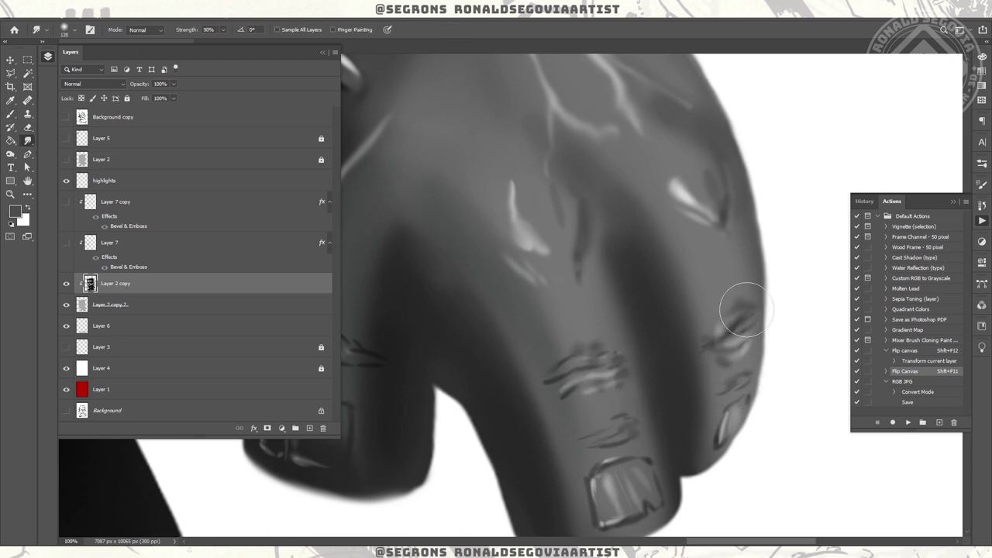
key(b)
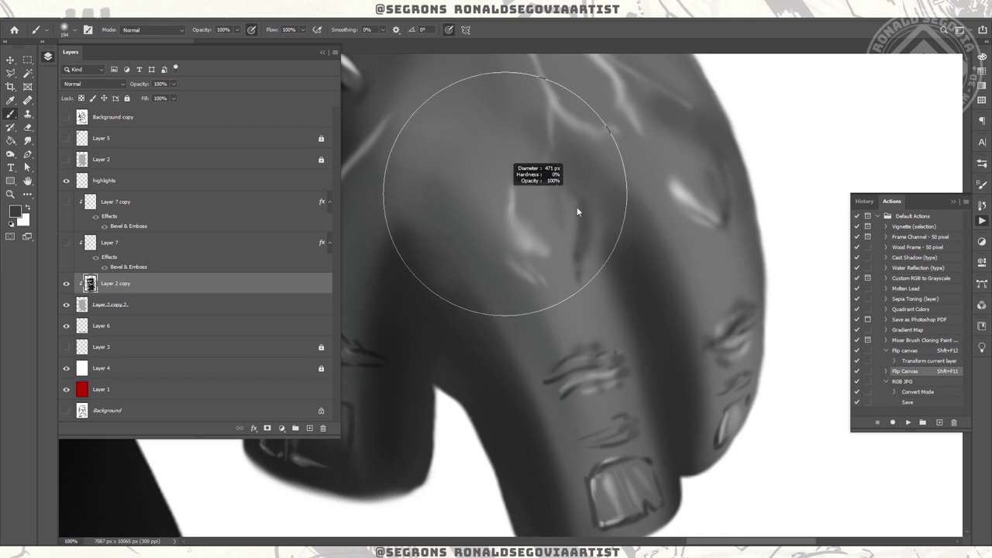
drag(636, 261, 609, 333)
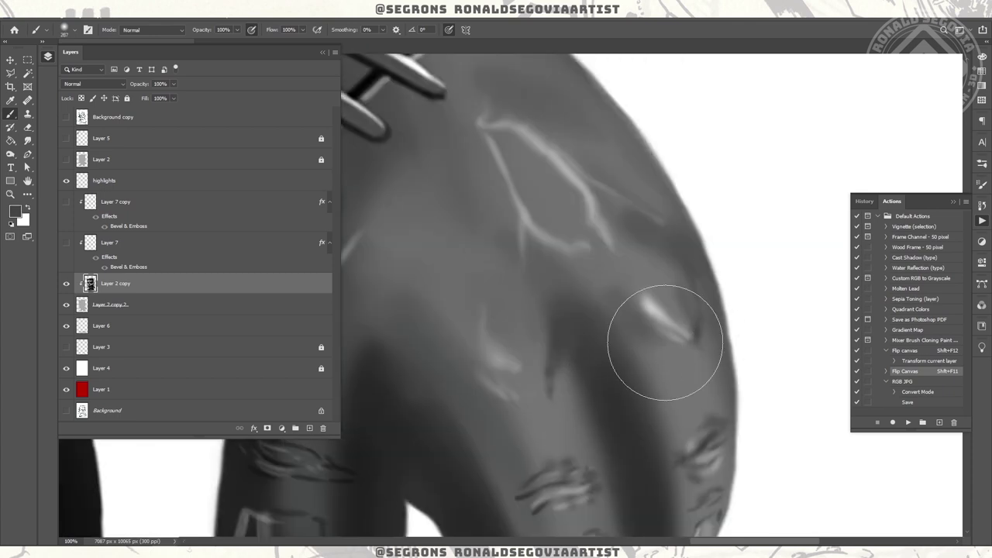
drag(675, 344, 661, 220)
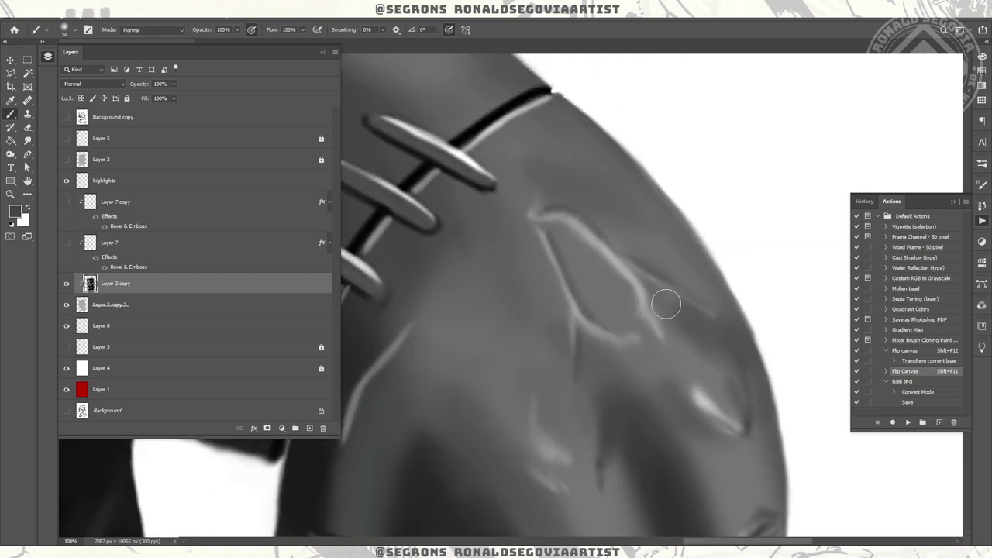
key(ctrl+minus)
key(bracketright)
key(bracketright)
key(bracketright)
key(bracketright)
key(bracketright)
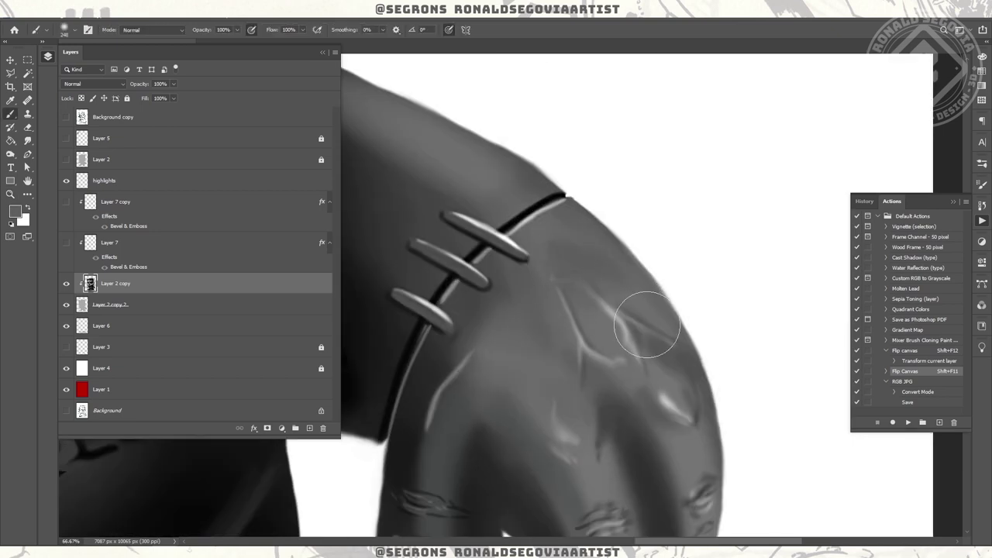
key(ctrl+minus)
key(ctrl+minus)
key(ctrl+minus)
- Move the view to the other fingertips and zoom out to check the whole character
key(z)
scroll(725, 367, up, 4)
key(b)
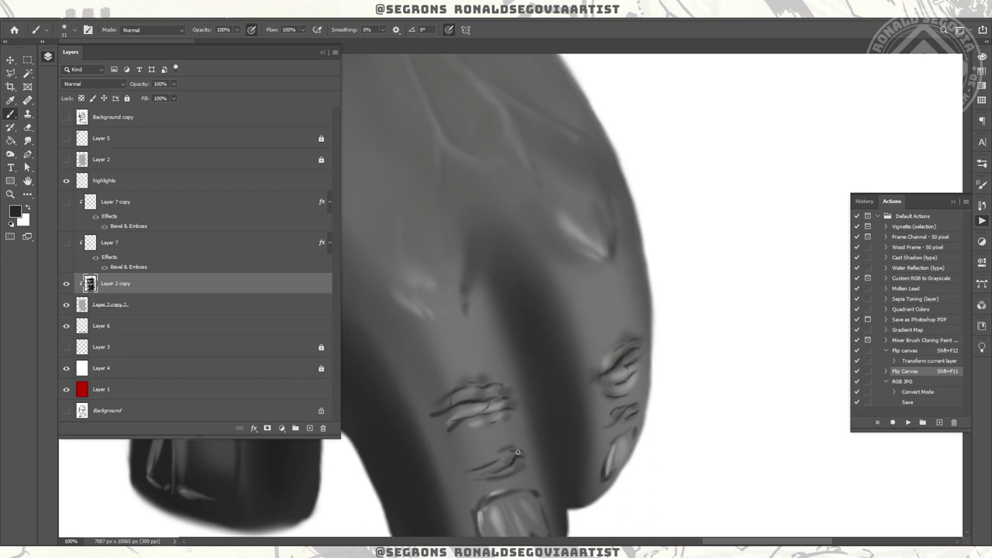
scroll(620, 274, down, 4)
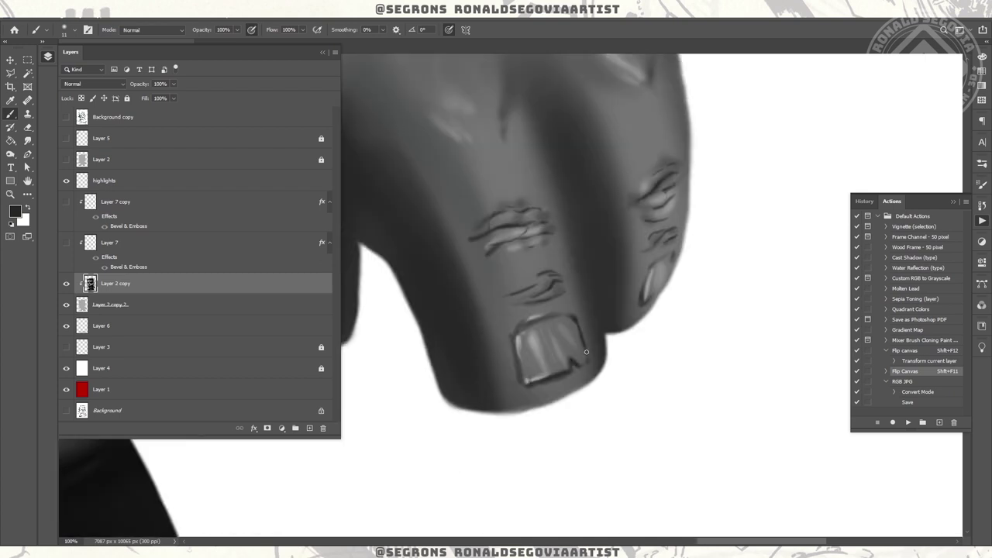
drag(670, 274, 476, 345)
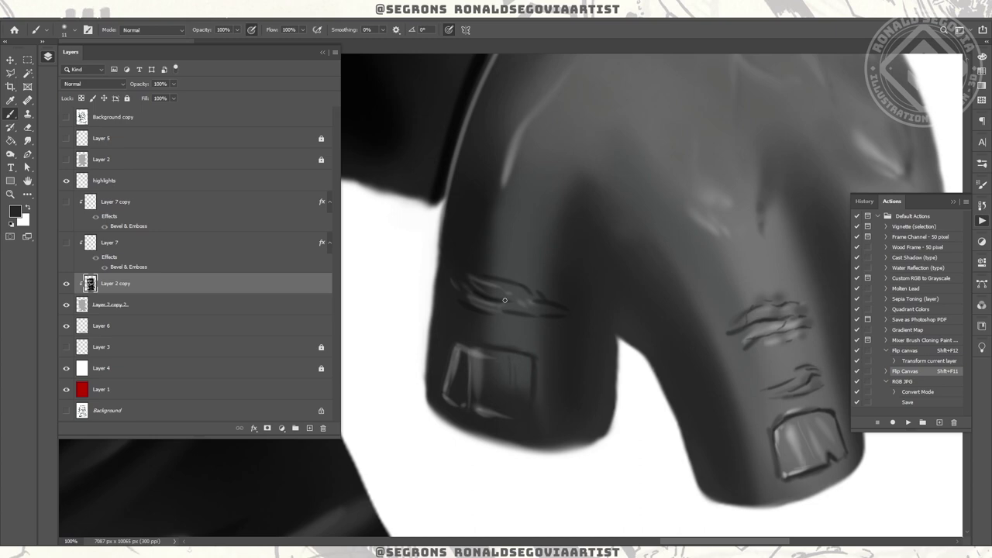
key(ctrl+0)
scroll(465, 309, up, 5)
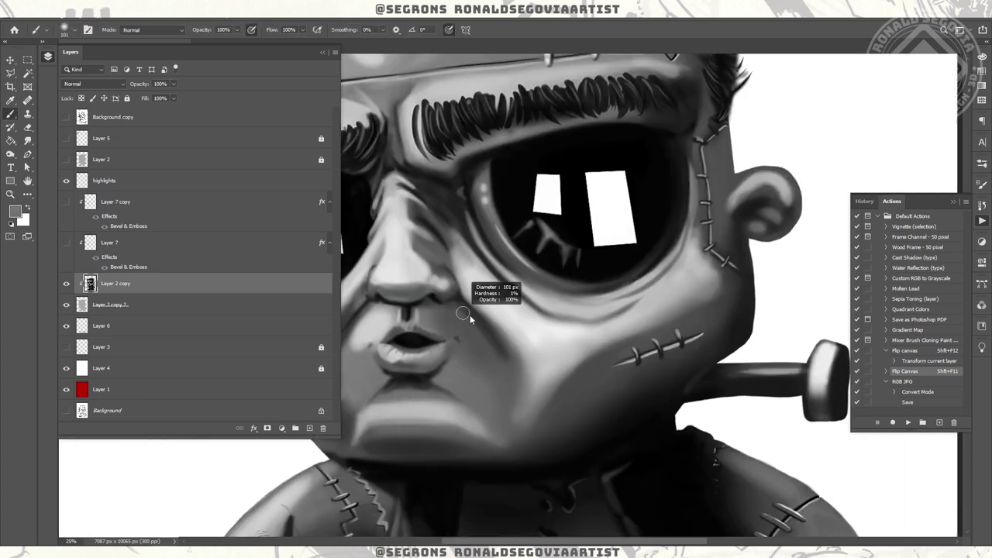
- Sample dark and light greys from the face, shrink the brush to about 107, and zoom to the hand
alt+click(469, 314)
alt+click(473, 318)
alt+click(464, 310)
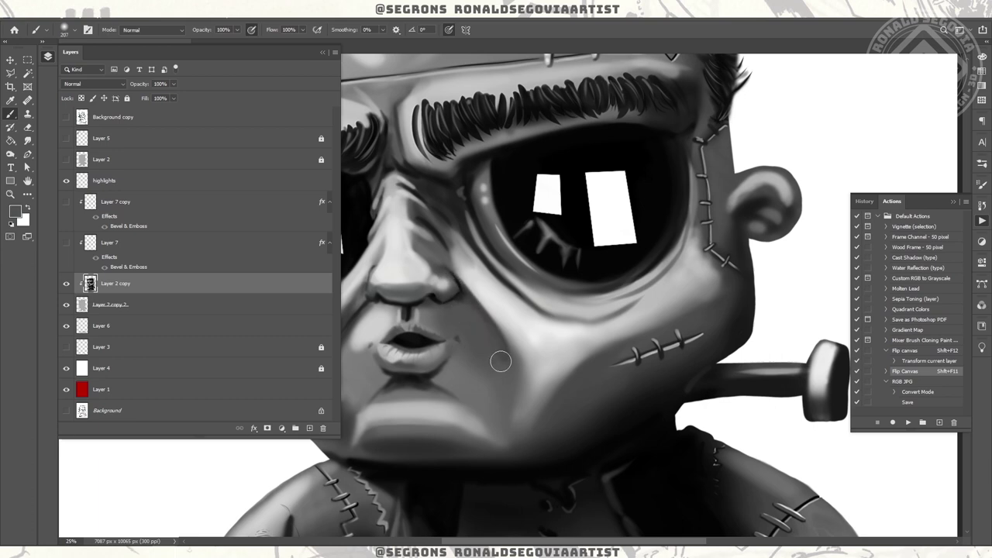
key(z)
alt+click(636, 302)
key(ctrl+plus)
key(b)
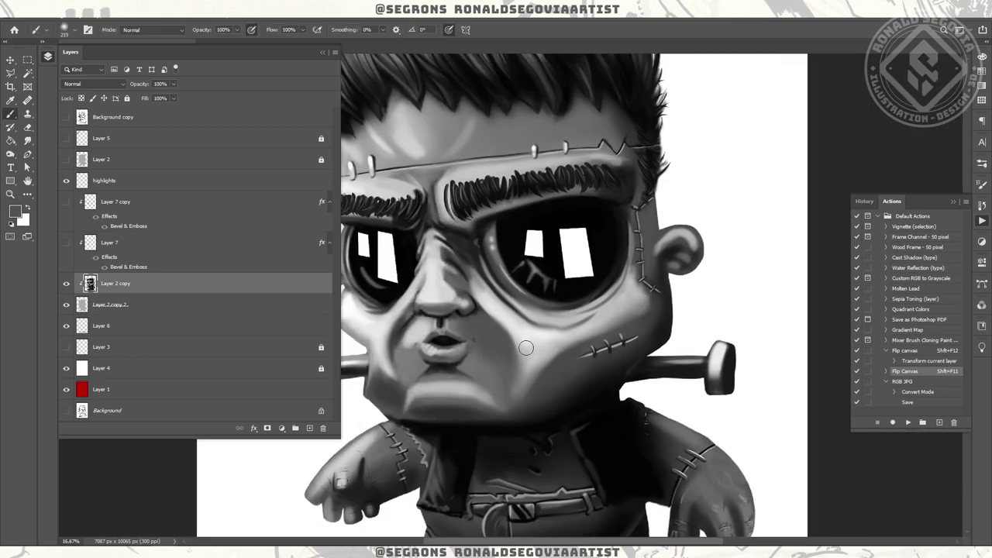
key(ctrl+minus)
drag(465, 325, 445, 299)
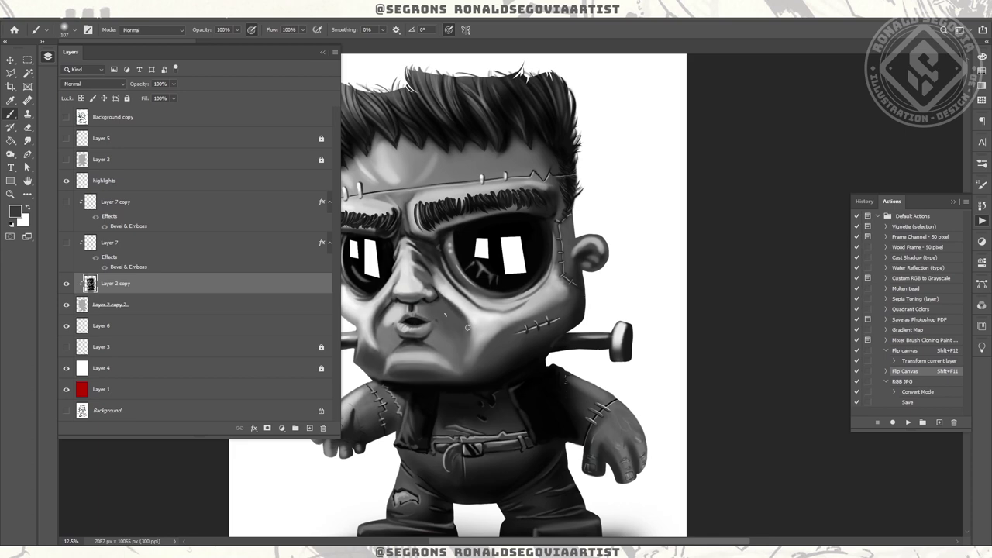
key(z)
alt+click(634, 284)
click(550, 337)
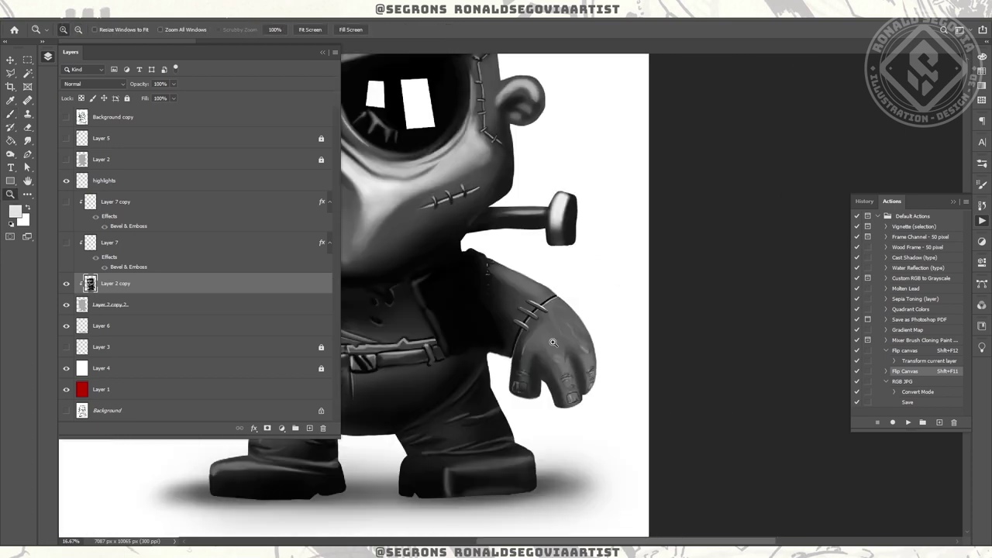
click(550, 337)
key(b)
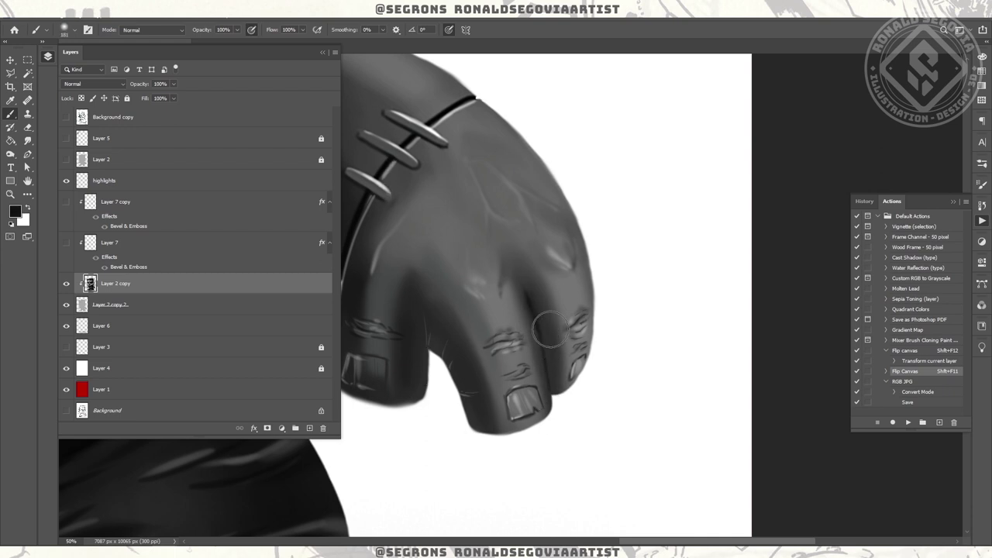
- Add a Normal linear Gradient Overlay at 51% and 90° to the highlights layer
key(z)
alt+click(600, 361)
alt+click(636, 354)
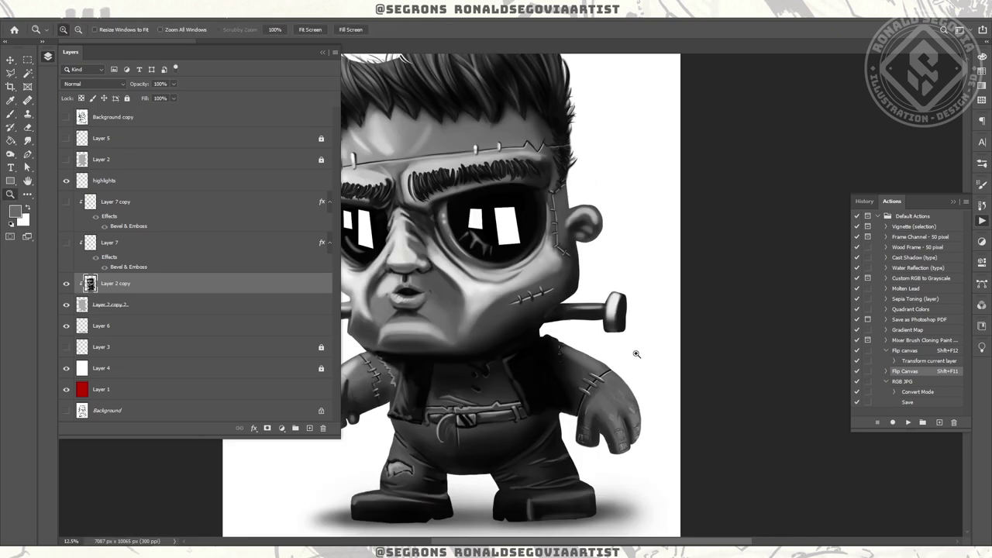
alt+click(636, 354)
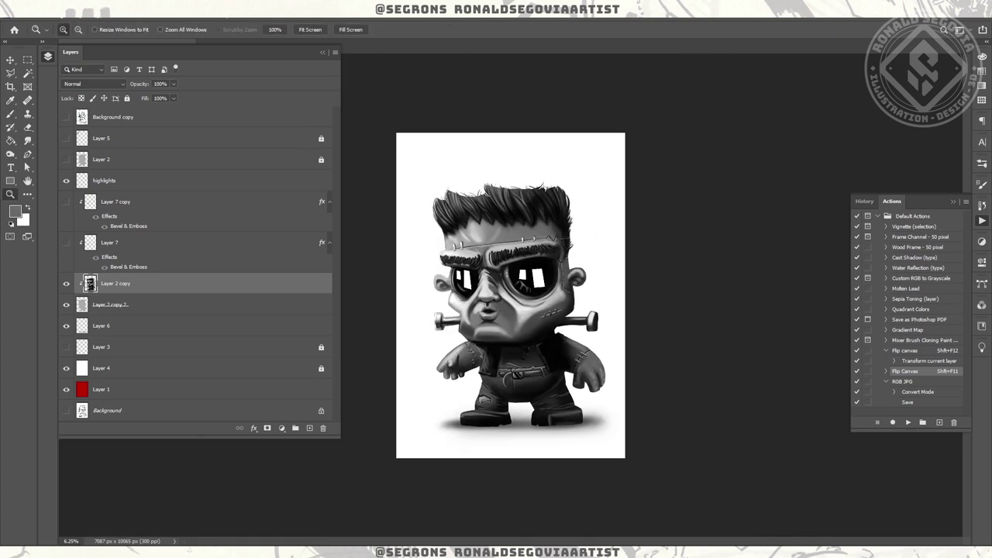
double_click(136, 173)
click(189, 424)
drag(232, 268, 105, 281)
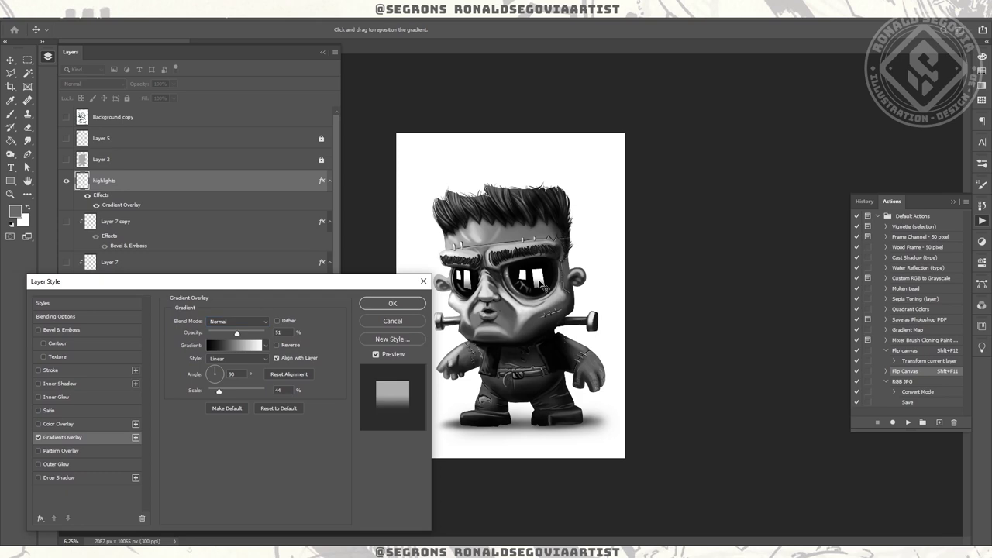
key(Return)
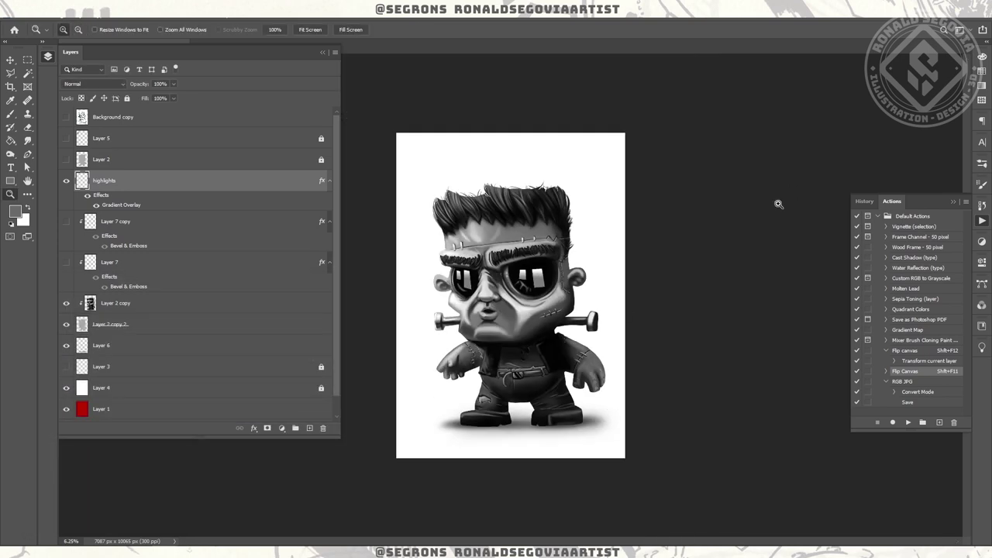
click(556, 283)
- Make Layer 2 copy the painting layer and zoom in close on the left hand
click(474, 415)
key(b)
ctrl+click(474, 414)
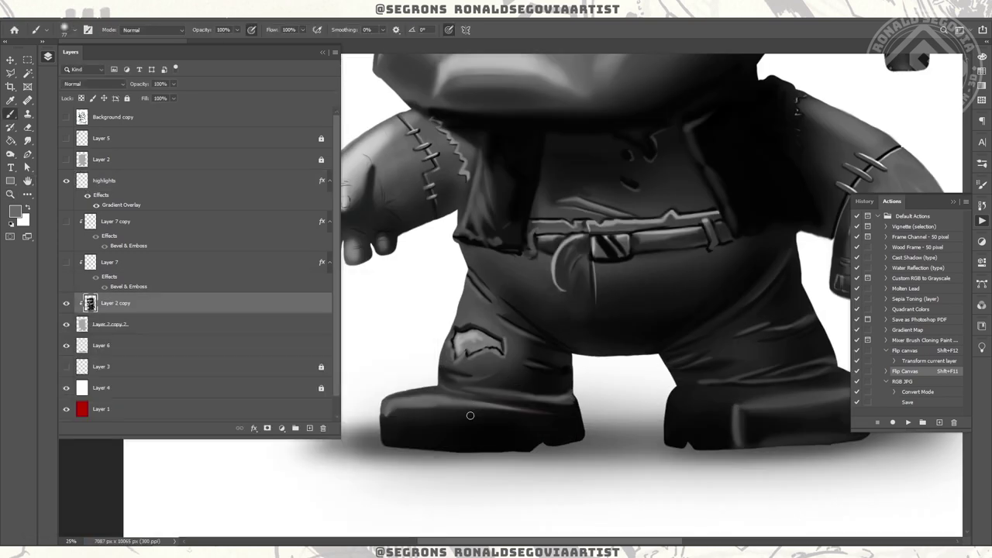
drag(394, 418, 478, 409)
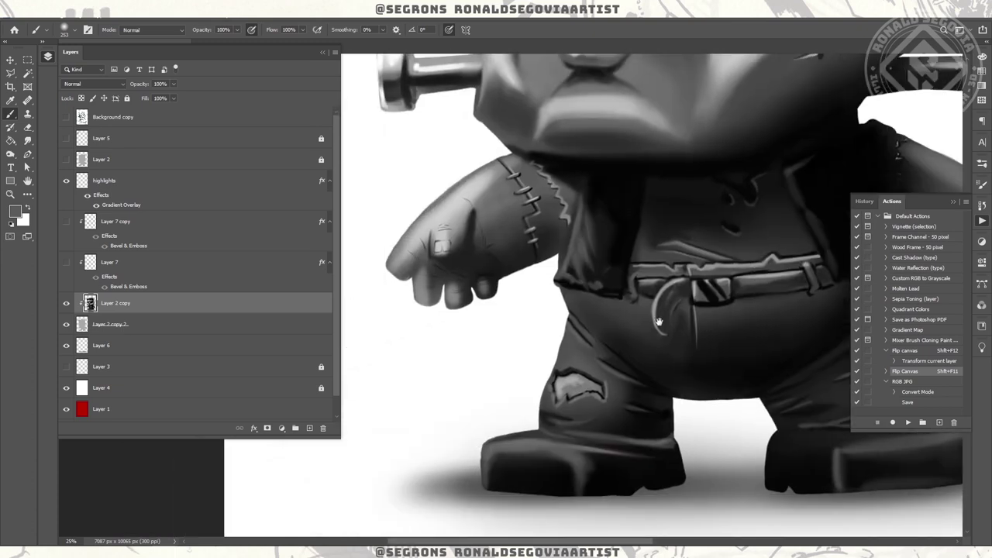
key(r)
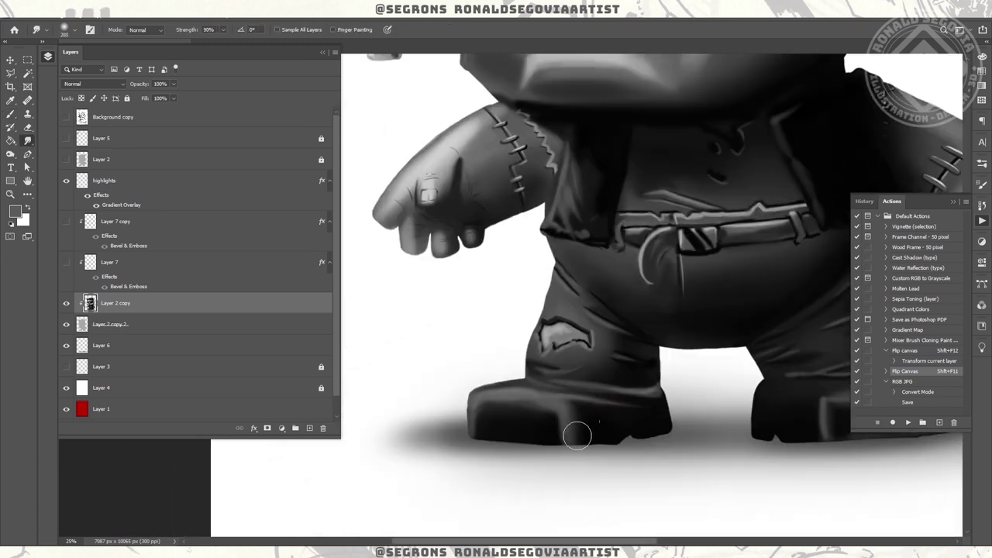
key(z)
alt+click(625, 372)
alt+click(625, 372)
alt+click(625, 373)
key(ctrl+1)
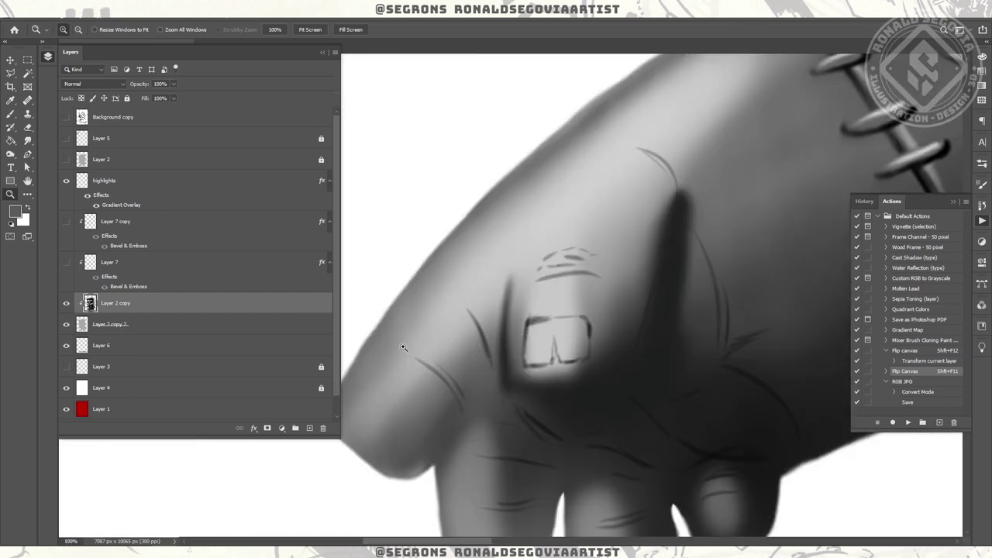
- Paint light highlights on the knuckle, above the fingernail and inside the fingernail
key(b)
alt+click(425, 347)
drag(403, 358, 448, 391)
drag(572, 249, 597, 273)
drag(549, 341, 569, 350)
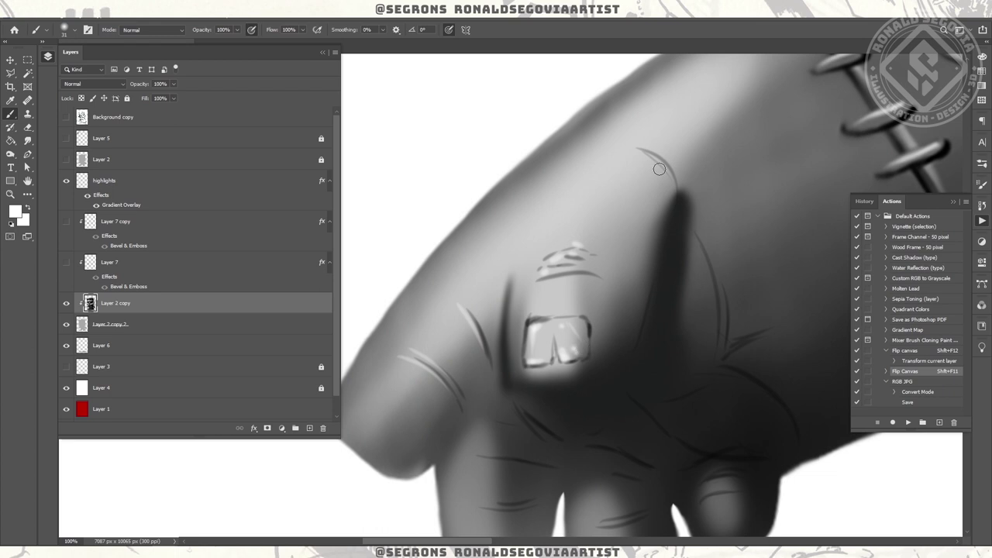
- Paint dark creases between the fingers with a short extra crease stroke
drag(706, 281, 662, 188)
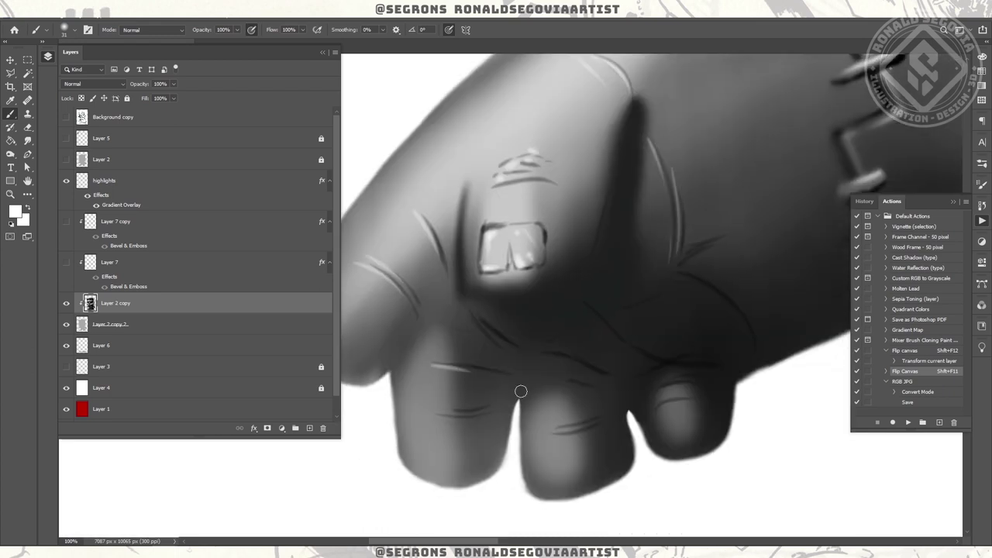
drag(500, 343, 469, 315)
drag(539, 355, 554, 357)
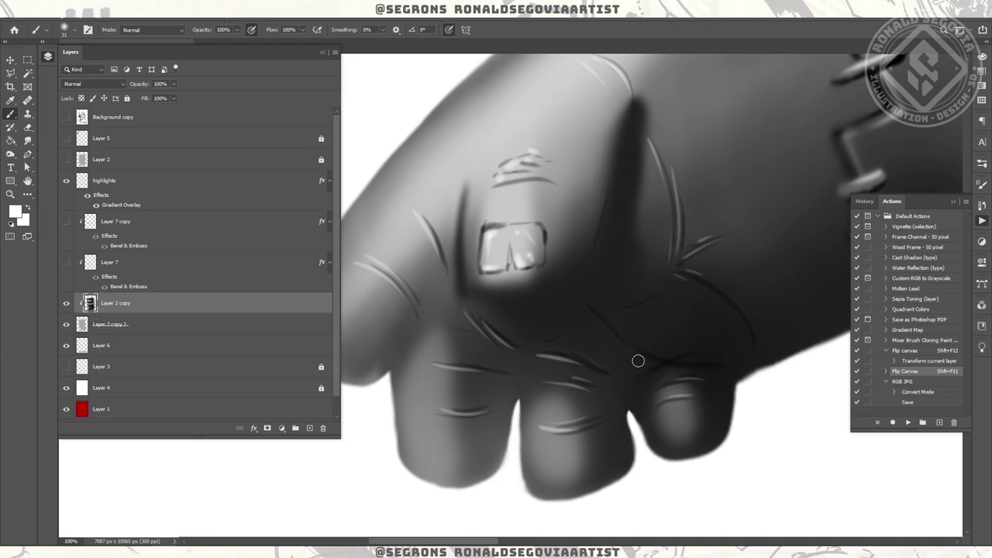
scroll(640, 358, down, 6)
scroll(596, 356, up, 3)
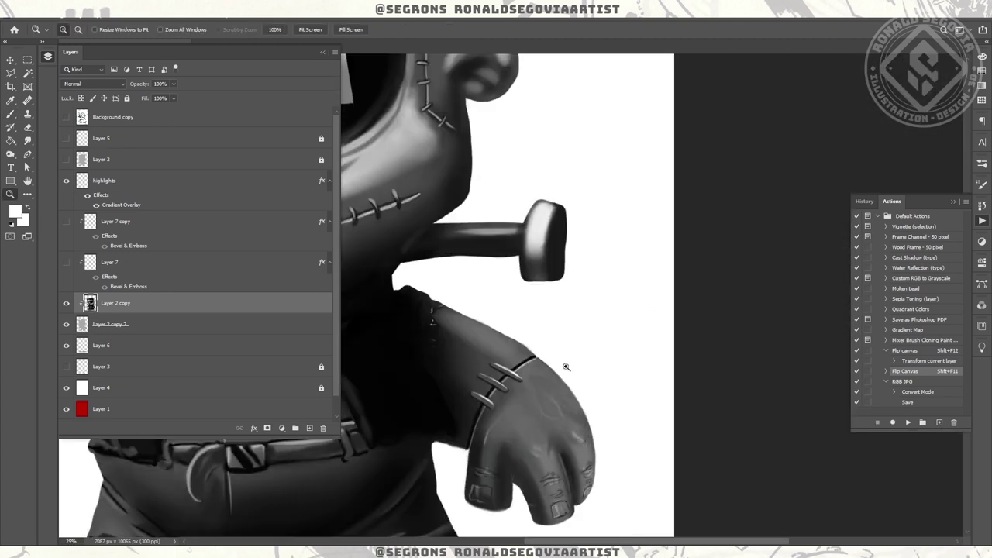
key(z)
scroll(739, 295, down, 4)
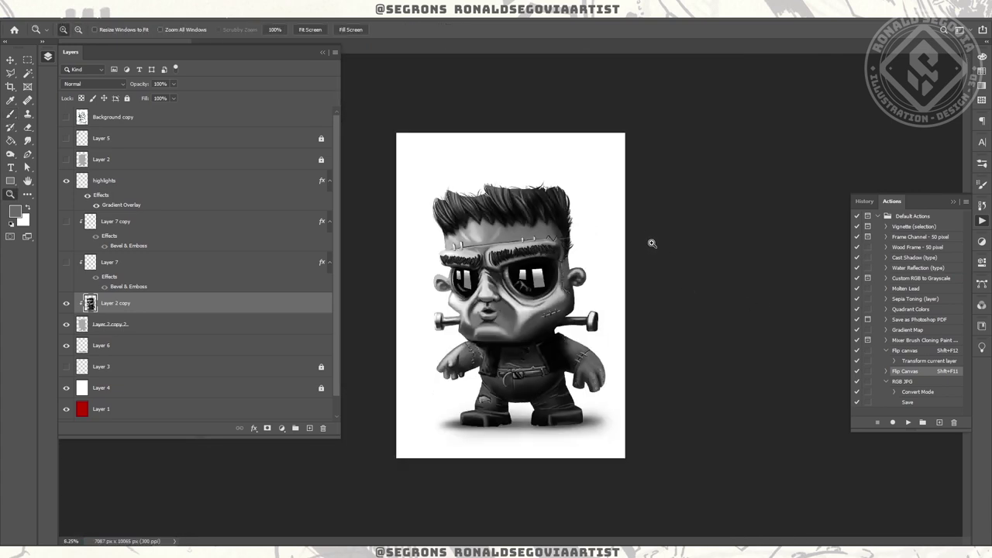
- Pick a new brush preset with Scattering shown and Transfer and Shape Dynamics turned off
click(537, 283)
key(b)
right_click(146, 269)
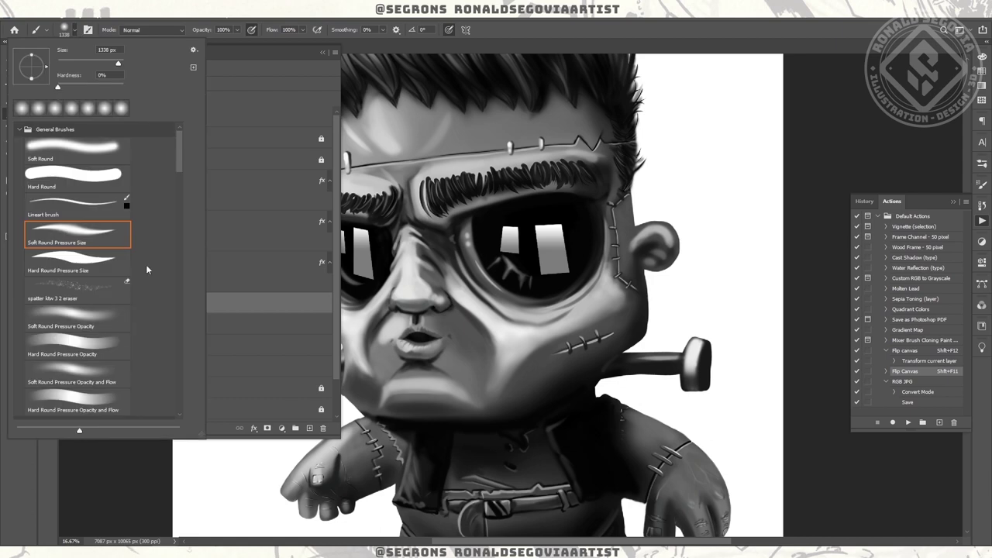
key(F5)
click(814, 235)
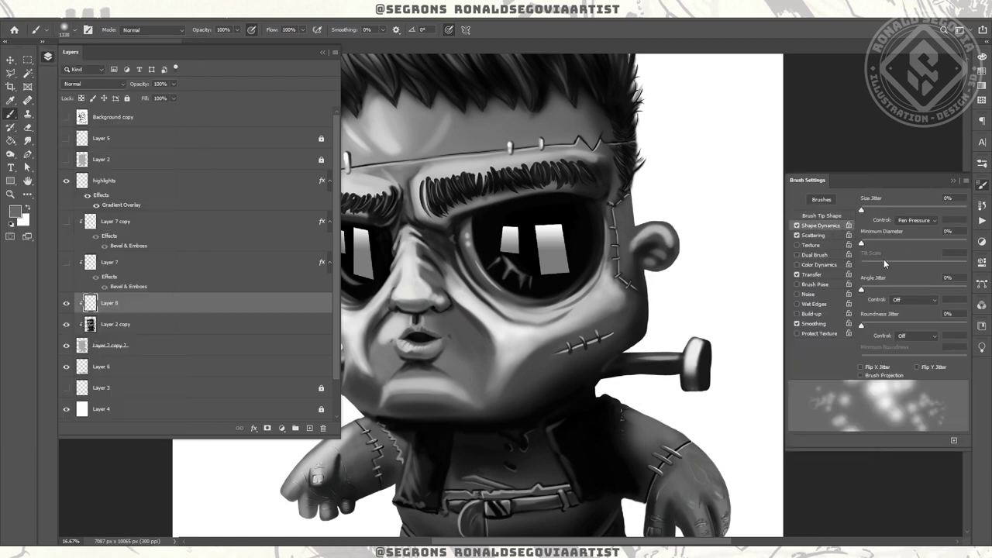
right_click(757, 330)
double_click(814, 344)
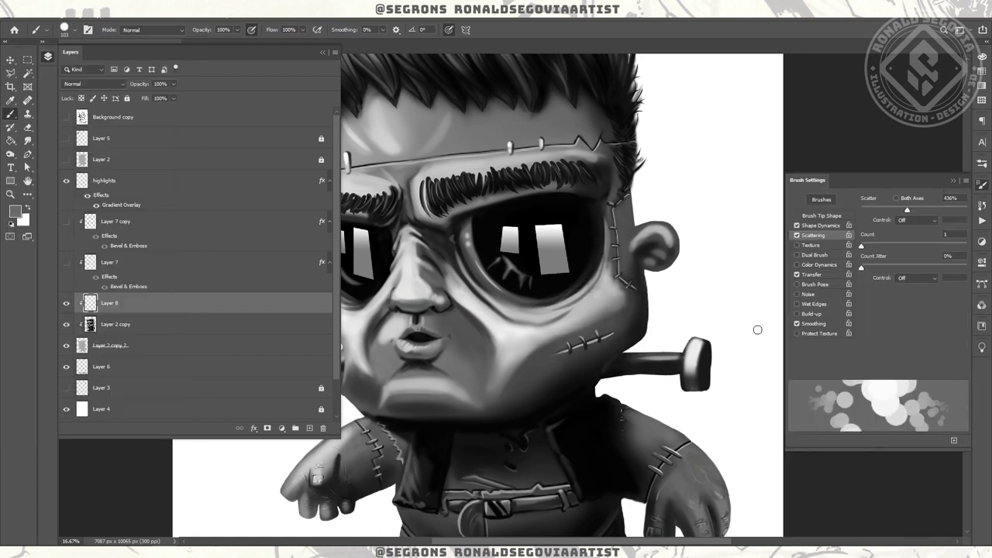
click(797, 275)
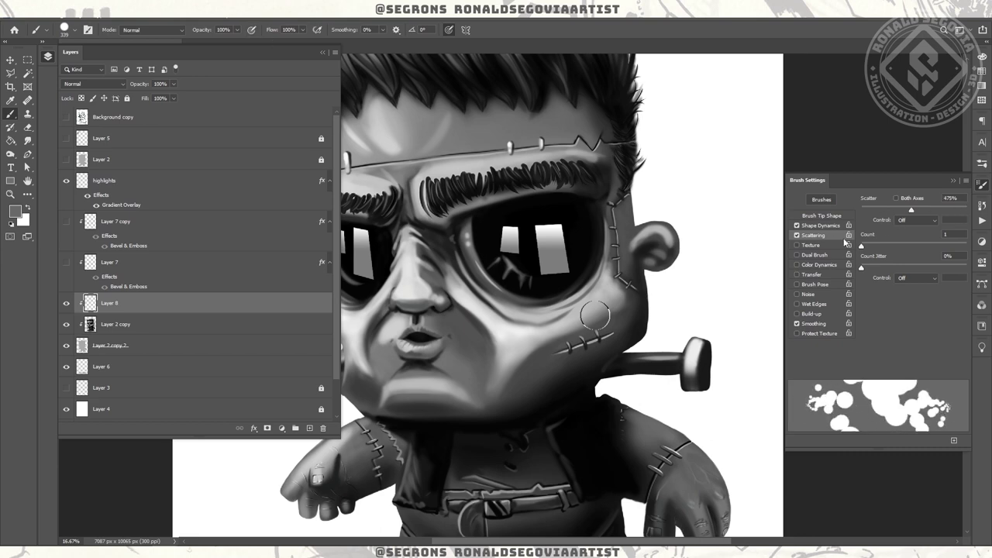
click(797, 224)
- Lower the scatter, re-enable Shape Dynamics, add Dual Brush, and set the brush to 18 px
key(bracketleft)
key(bracketleft)
key(bracketleft)
key(bracketleft)
drag(911, 209, 905, 209)
click(819, 224)
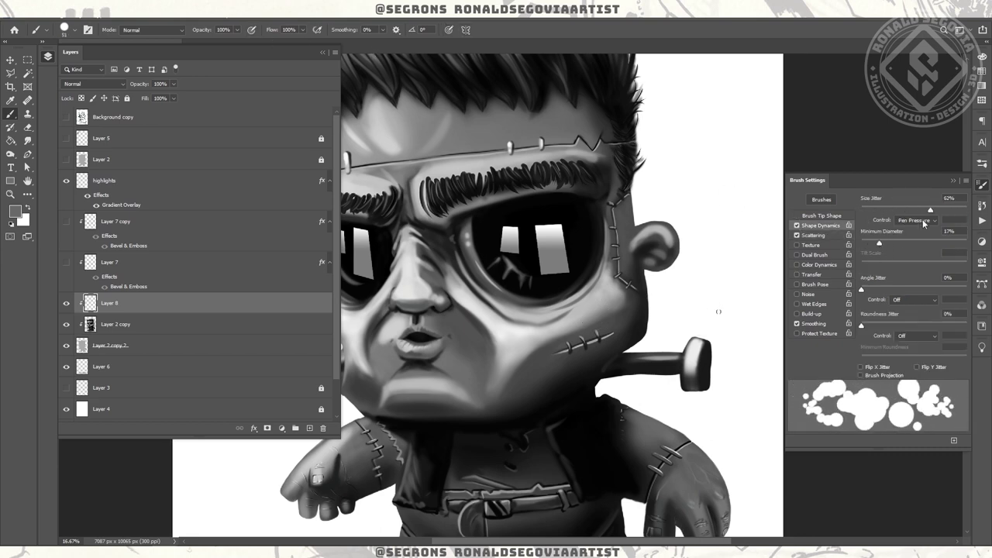
click(796, 254)
click(822, 215)
key(bracketleft)
key(bracketleft)
key(bracketleft)
key(bracketleft)
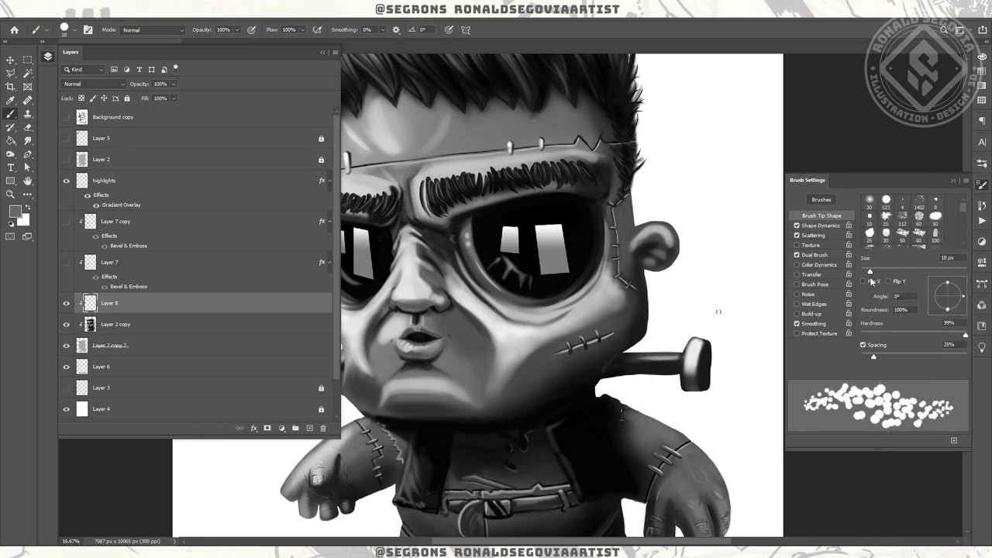
key(bracketright)
key(bracketright)
key(bracketright)
key(bracketright)
key(bracketright)
key(bracketright)
key(bracketright)
key(bracketright)
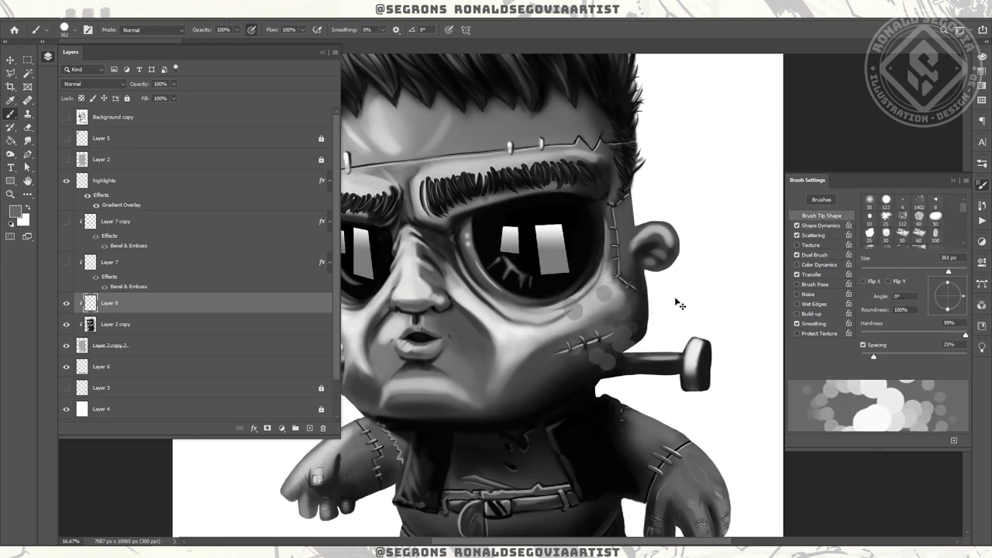
key(shift+alt+o)
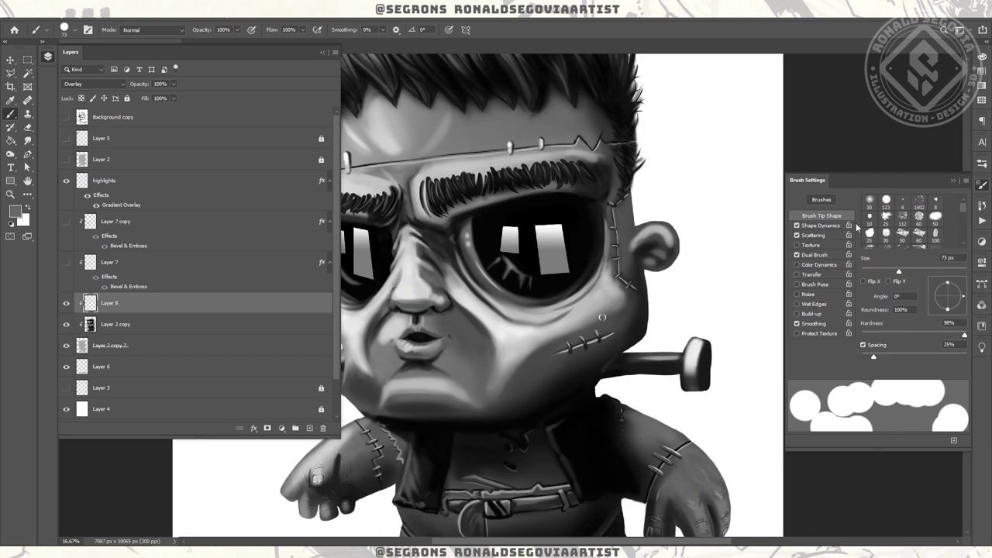
key(bracketleft)
key(bracketleft)
key(bracketleft)
key(bracketleft)
click(814, 254)
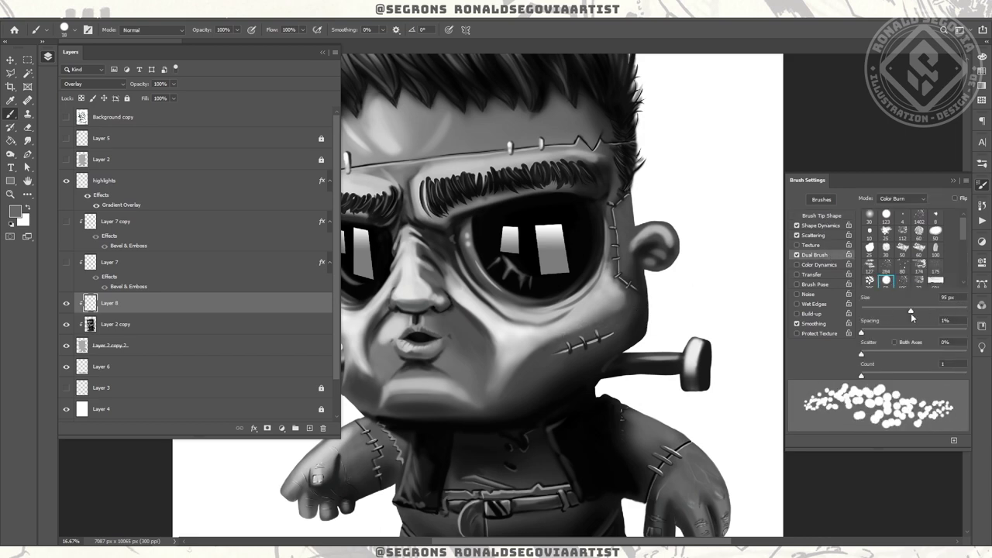
- Paint stippled speckles on the cheek and set Layer 8 to Color Dodge
mouse_move(733, 314)
mouse_down()
mouse_move(578, 313)
mouse_move(565, 348)
mouse_move(604, 317)
mouse_up()
click(93, 84)
click(92, 178)
- Try another brush preset on the cheek stipple, undoing the coarse and too-large results
mouse_move(451, 269)
mouse_down()
mouse_move(542, 329)
mouse_move(438, 261)
mouse_up()
right_click(525, 347)
double_click(571, 341)
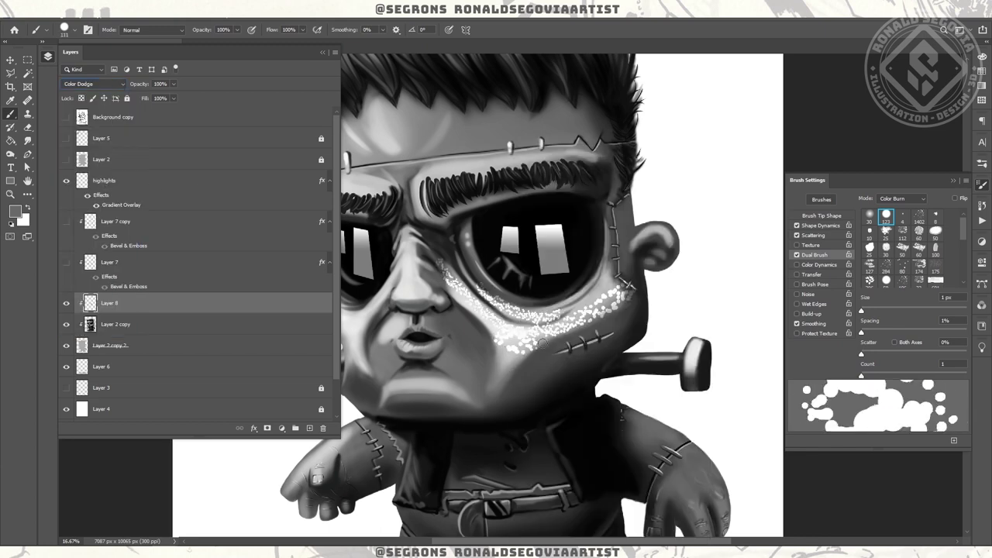
click(822, 216)
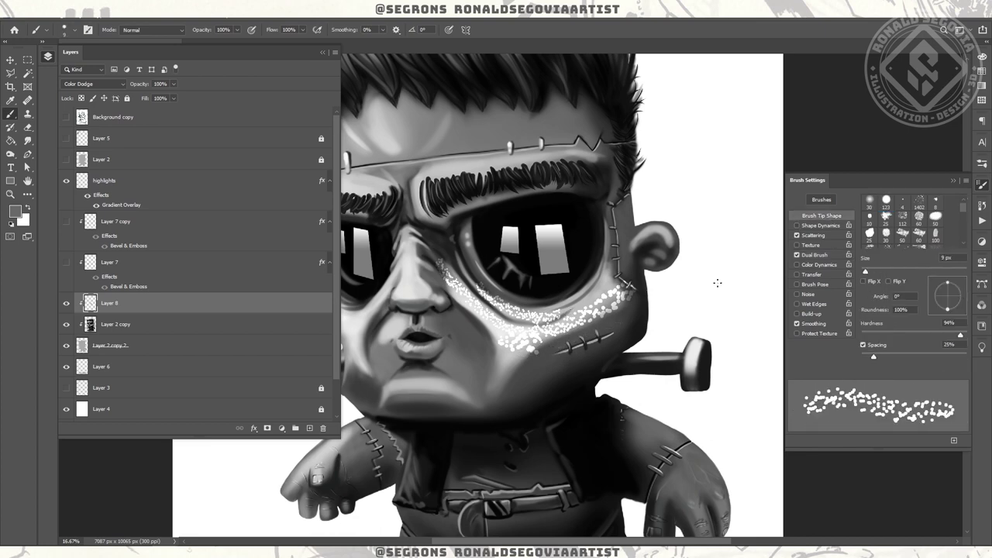
key(ctrl+z)
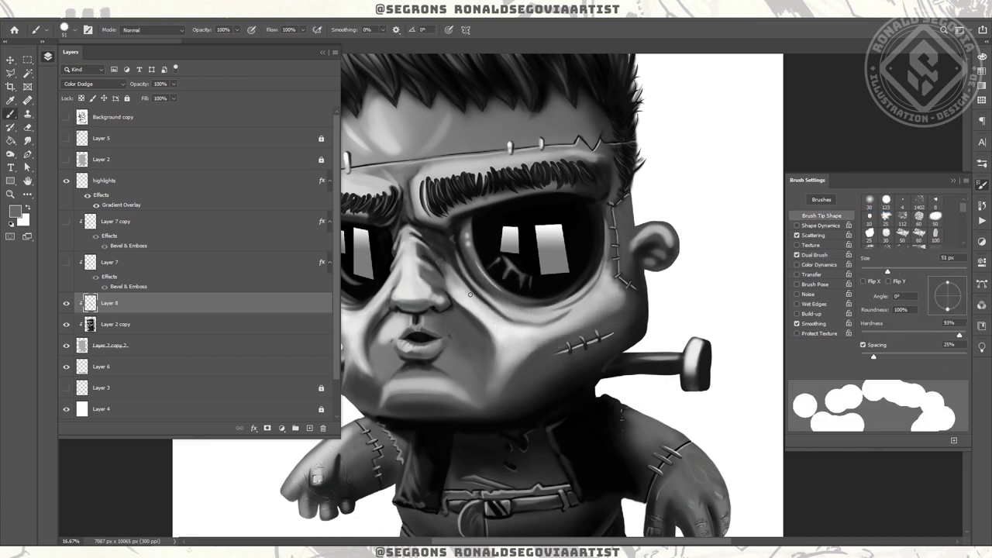
drag(446, 268, 628, 288)
key(ctrl+z)
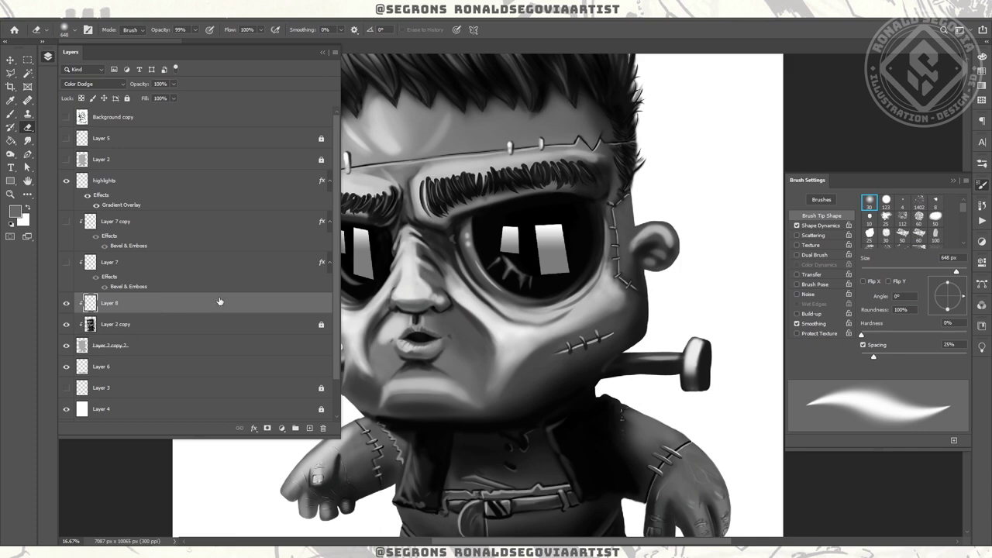
- Paint fine bright speckles along the cheek, down toward the jaw, and across the goggle top
mouse_move(443, 262)
mouse_down()
mouse_move(496, 318)
mouse_move(588, 310)
mouse_move(608, 294)
mouse_move(576, 316)
mouse_up()
drag(492, 326, 503, 358)
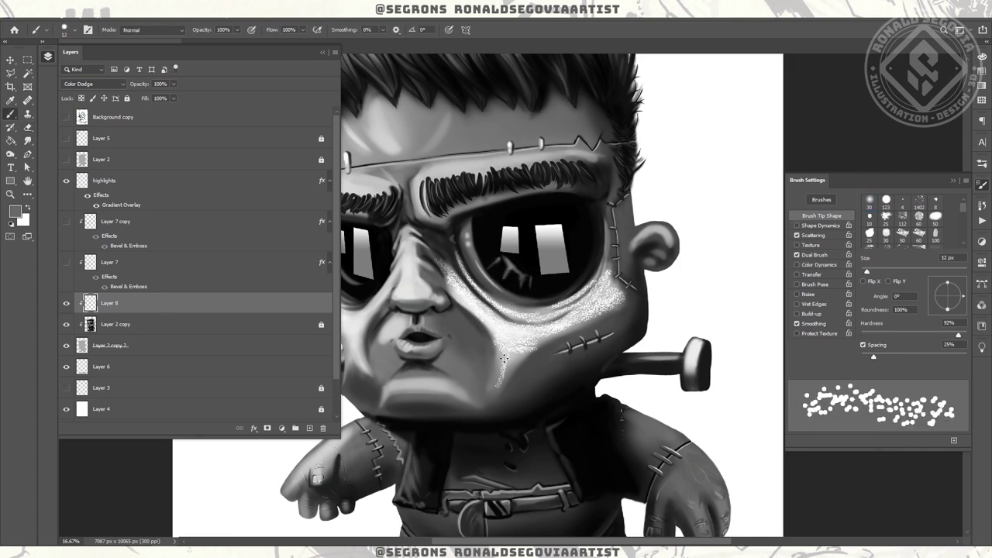
drag(540, 158, 590, 158)
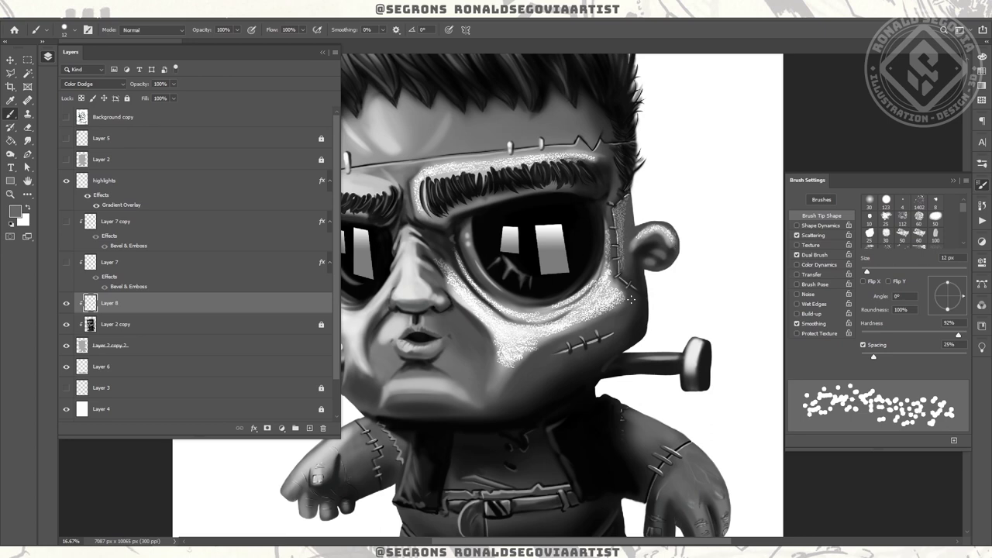
drag(620, 232, 682, 209)
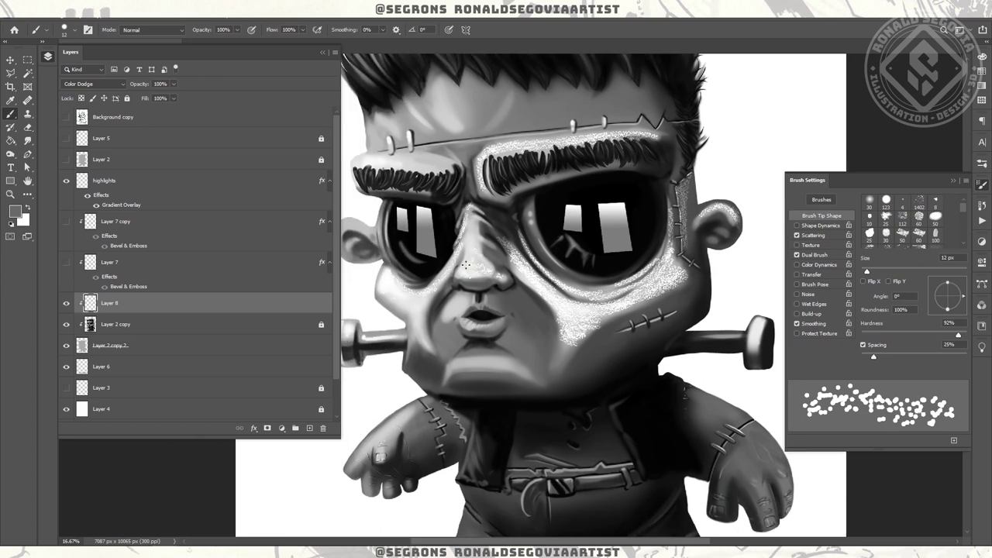
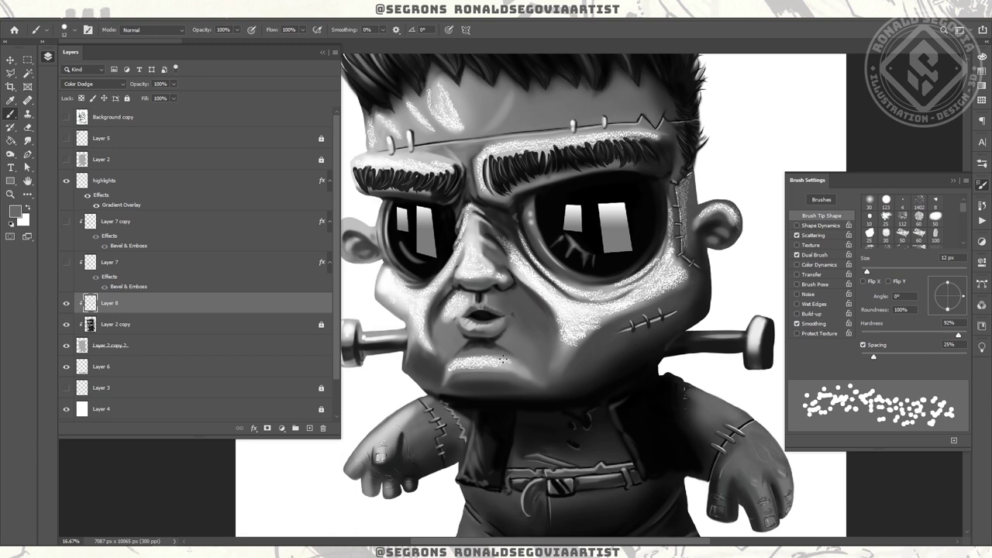
- Preview the Layer 8 speckle texture in Pin Light blend mode, zoomed in on the face
drag(516, 364, 500, 283)
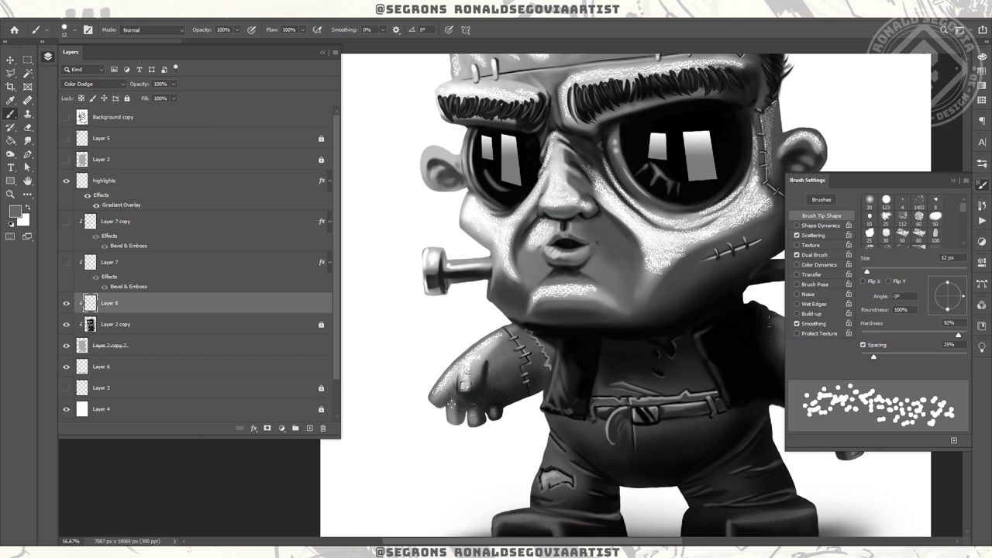
drag(484, 170, 458, 348)
drag(697, 364, 550, 190)
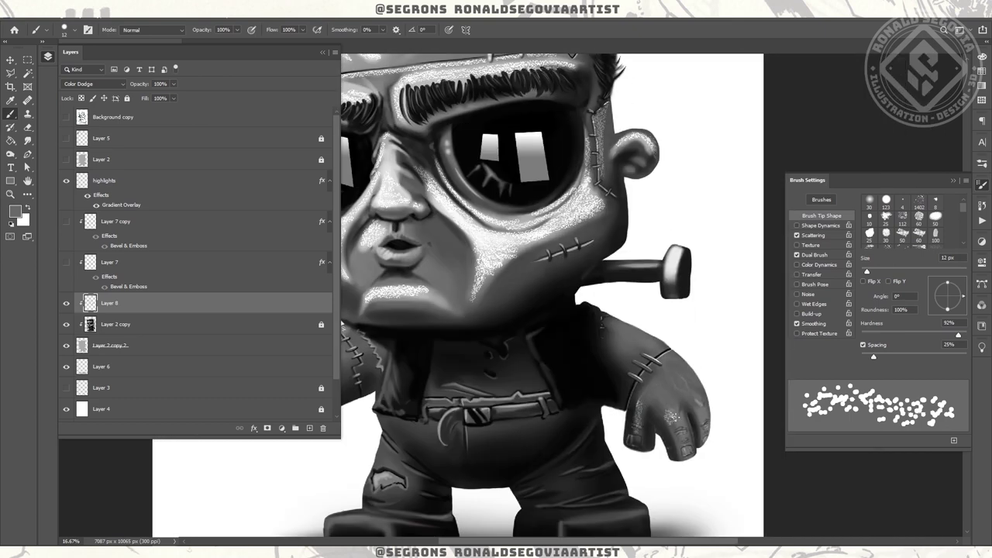
scroll(484, 209, down, 2)
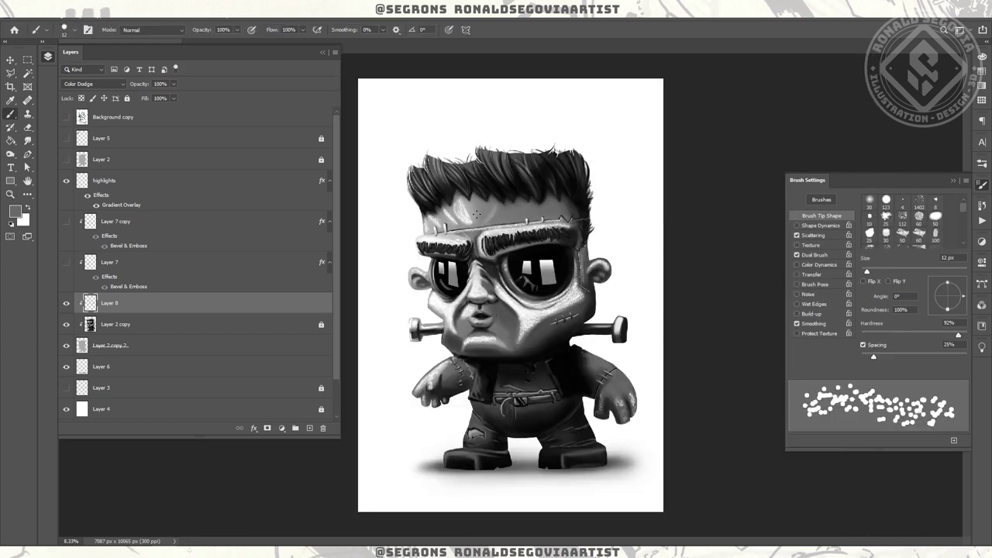
click(93, 83)
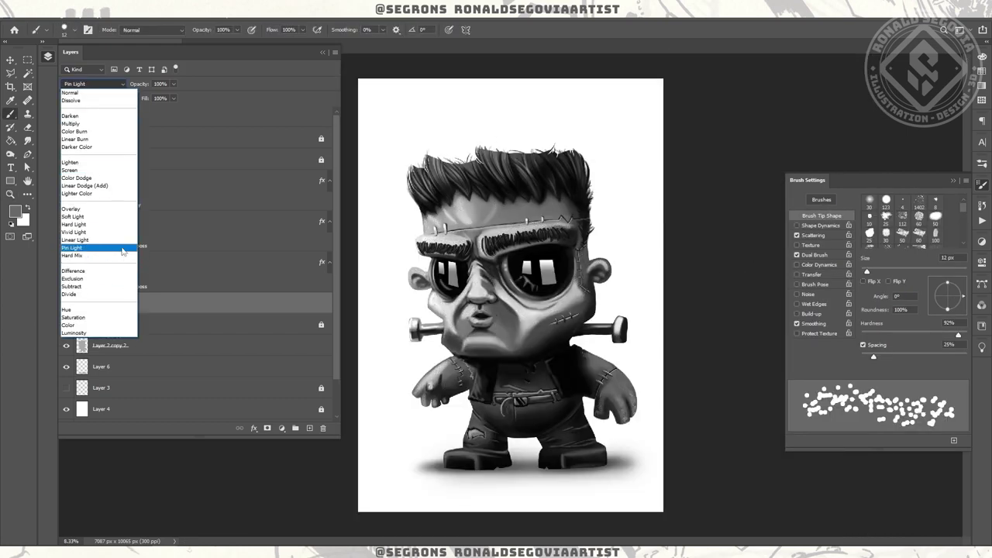
click(97, 253)
key(z)
click(474, 268)
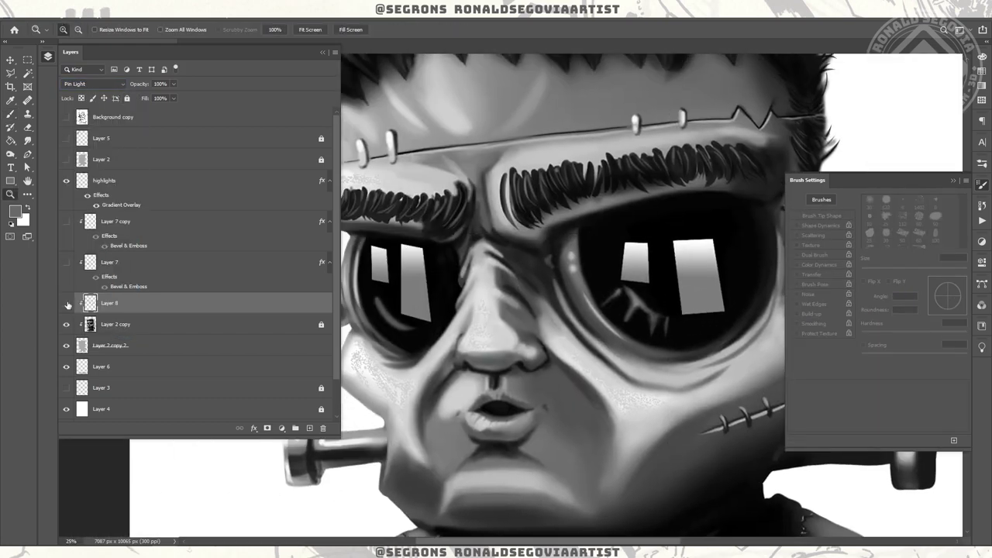
- Settle on Linear Dodge (Add) at 23% opacity for Layer 8
click(93, 84)
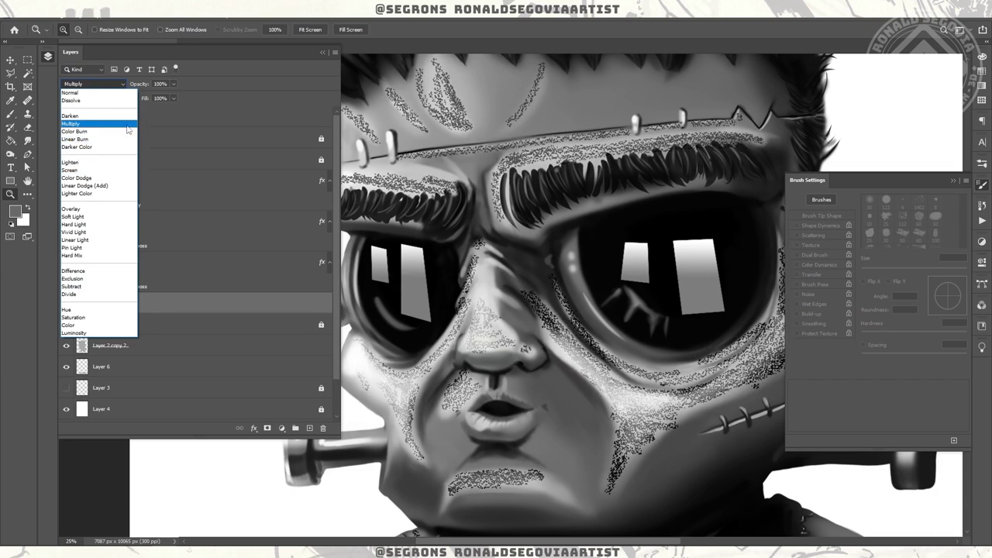
click(116, 185)
drag(173, 84, 145, 101)
click(113, 84)
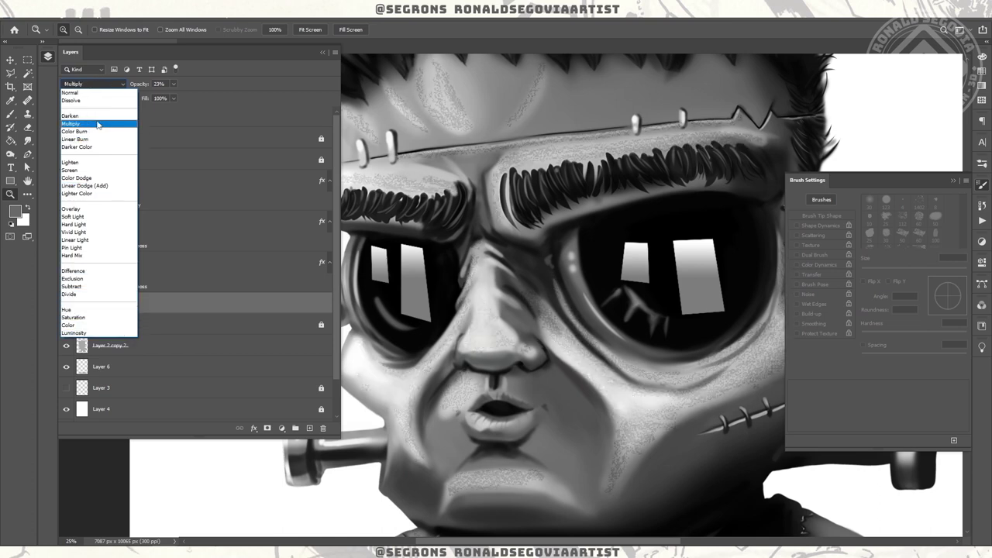
click(83, 186)
alt+click(714, 277)
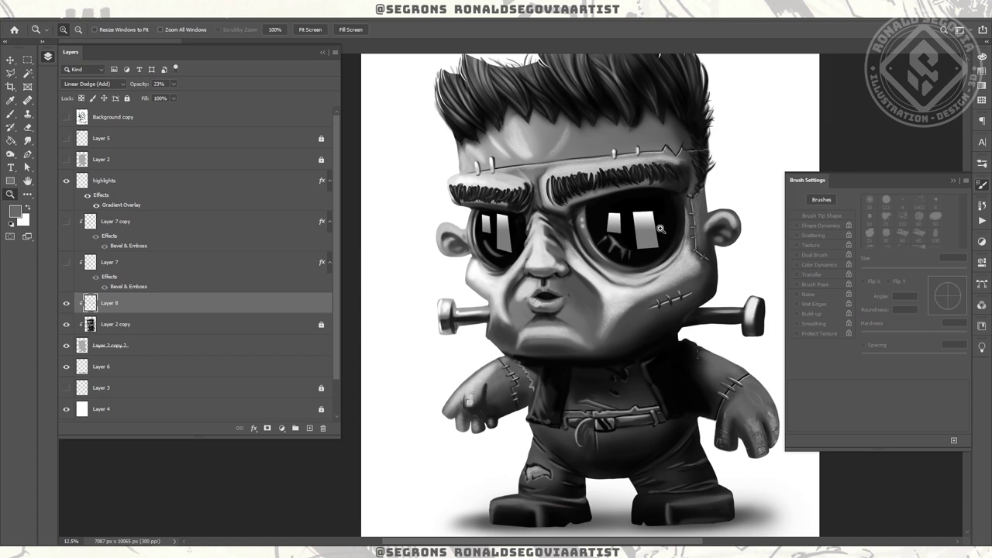
key(b)
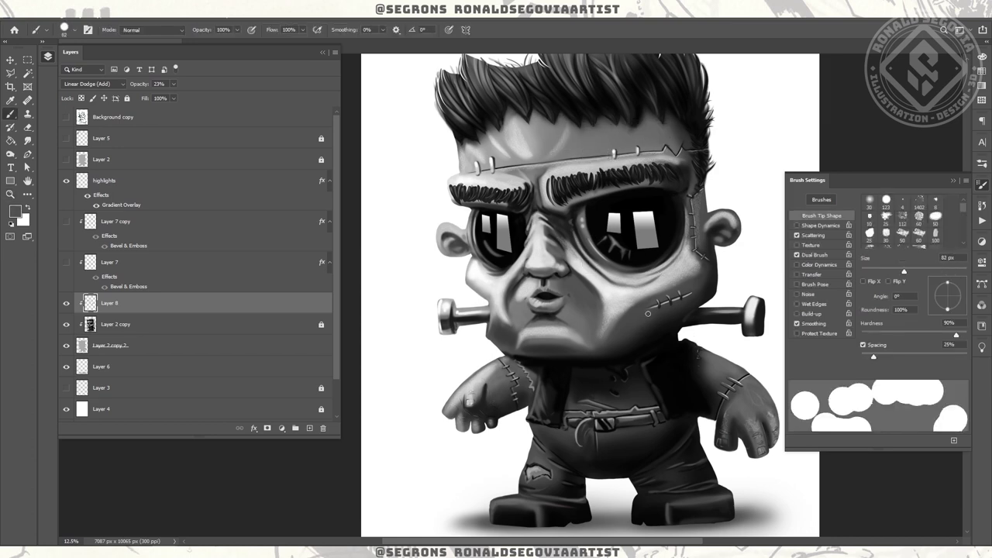
- Return Layer 8 to Normal blend mode at 100% opacity
key(d)
key(bracketleft)
key(bracketleft)
key(bracketleft)
key(bracketleft)
key(bracketleft)
key(bracketleft)
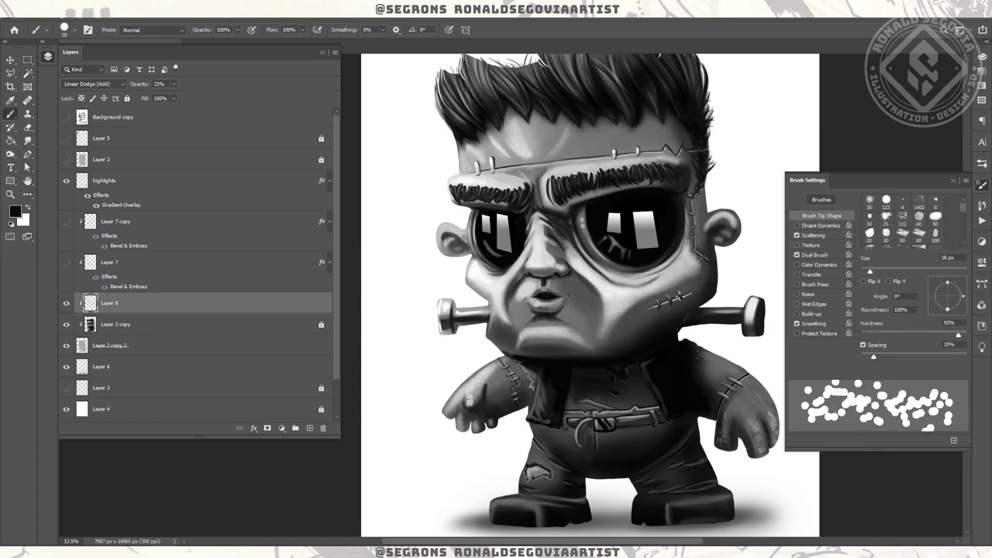
scroll(689, 314, up, 2)
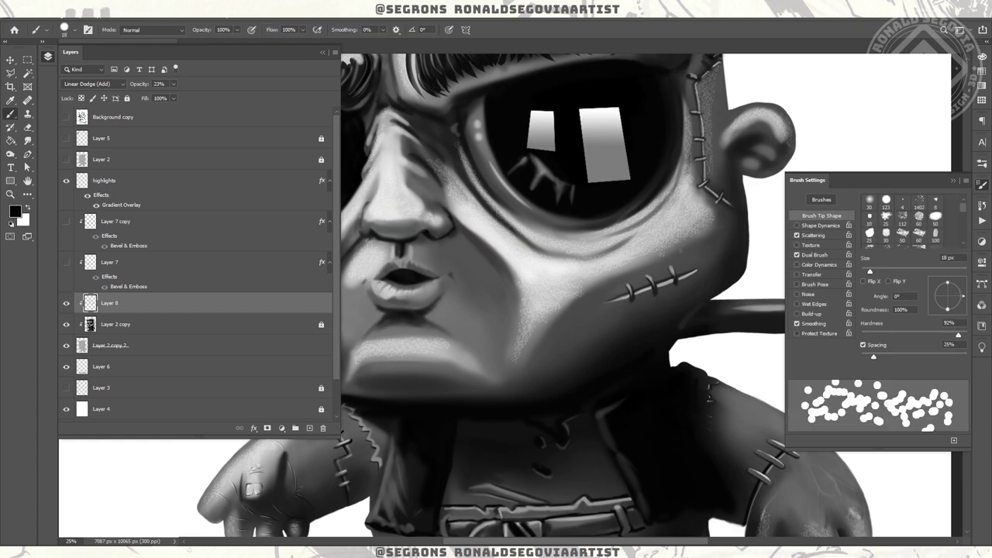
click(93, 84)
click(85, 93)
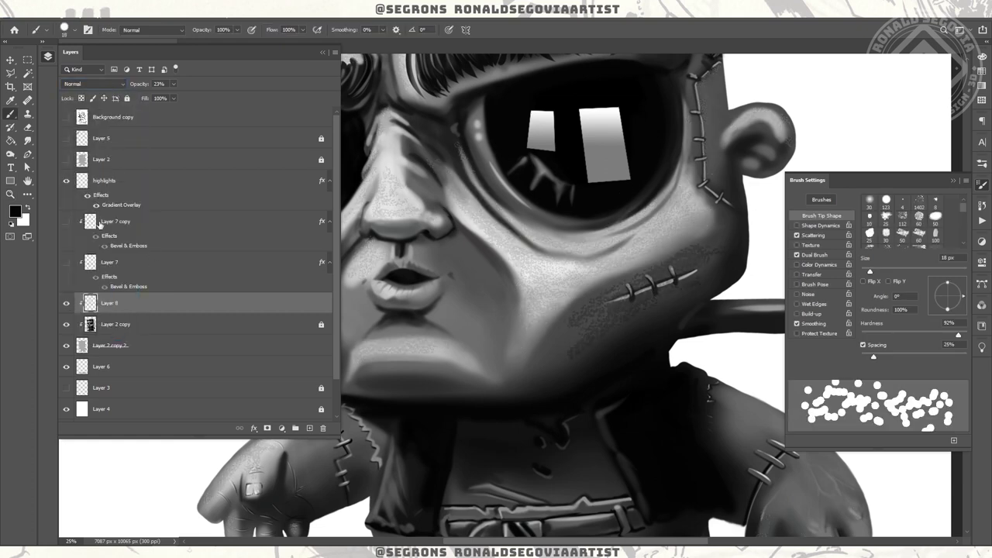
drag(176, 85, 224, 114)
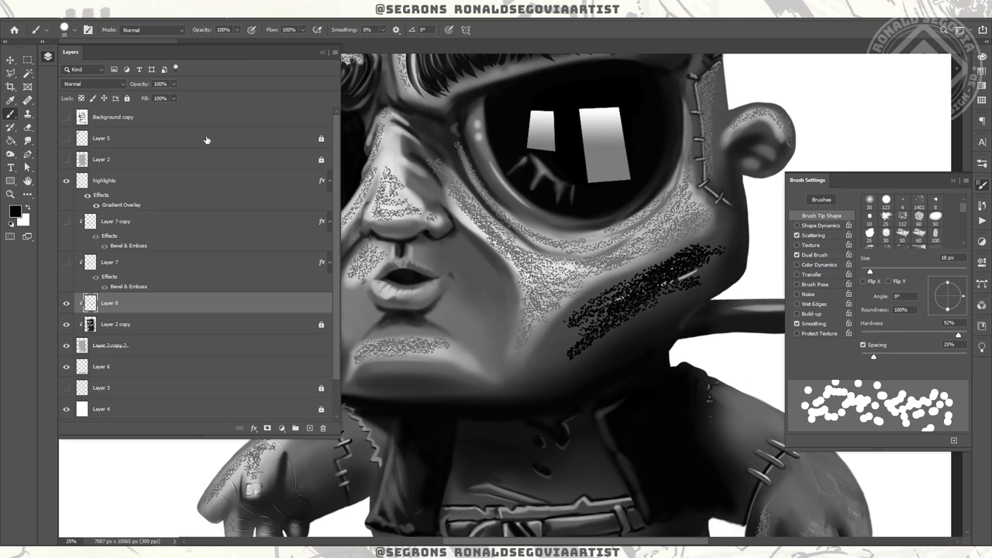
- Move Layer 8 above the highlights layer and select Layer 2 copy
drag(132, 303, 207, 175)
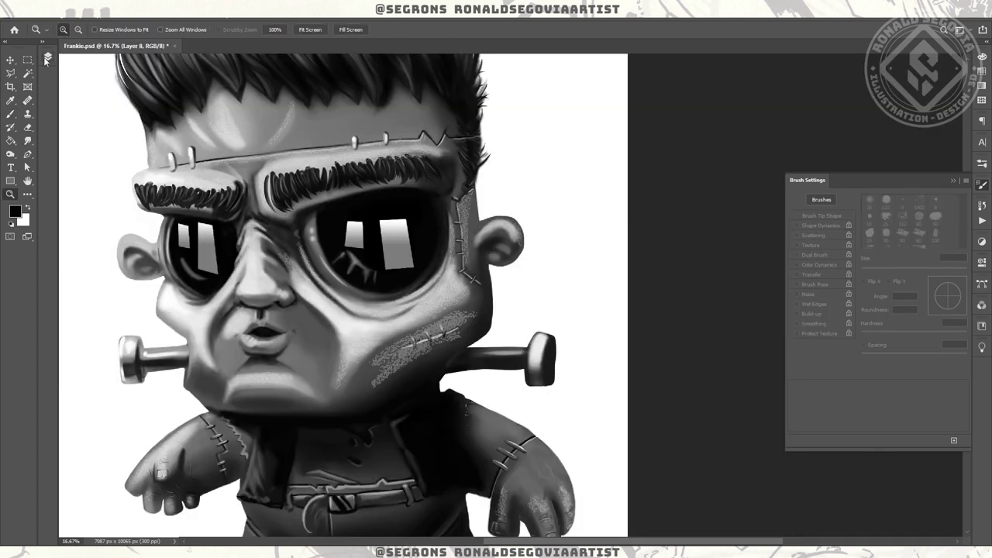
click(47, 57)
key(F7)
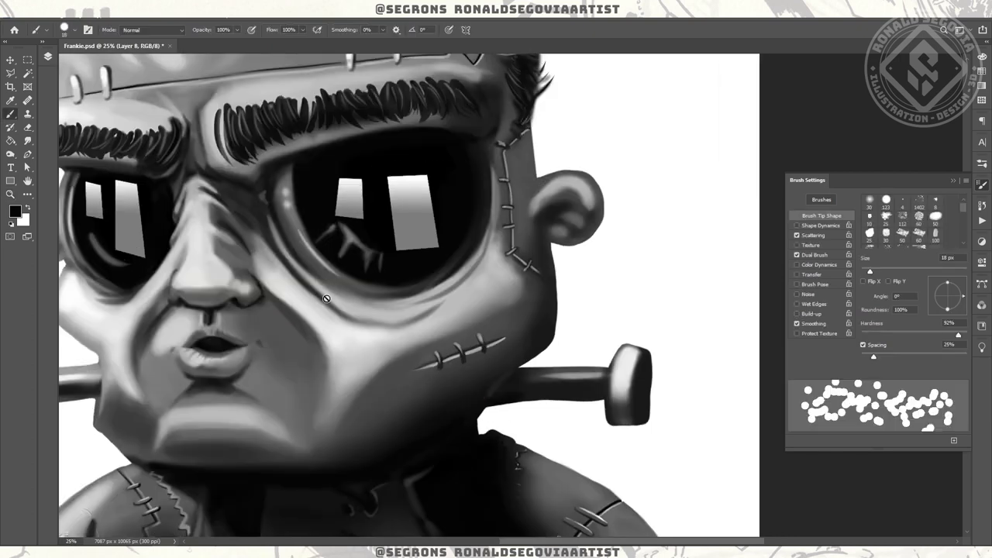
click(47, 58)
click(121, 323)
- Set up a scatter brush: shape dynamics on, 441% scatter on both axes, 38% count jitter
click(820, 225)
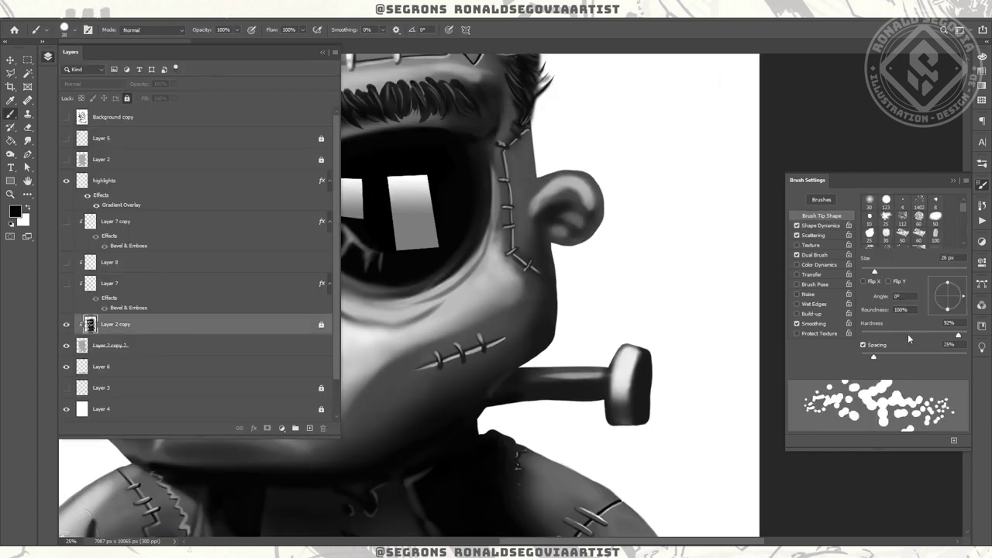
click(796, 255)
click(821, 216)
click(813, 235)
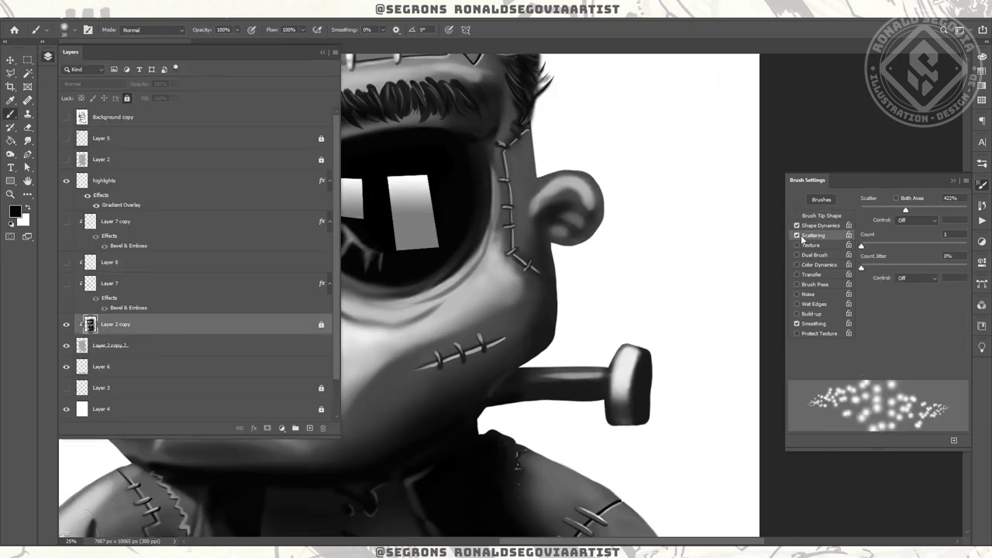
drag(932, 268, 925, 268)
click(895, 198)
drag(905, 210, 907, 209)
drag(861, 245, 877, 246)
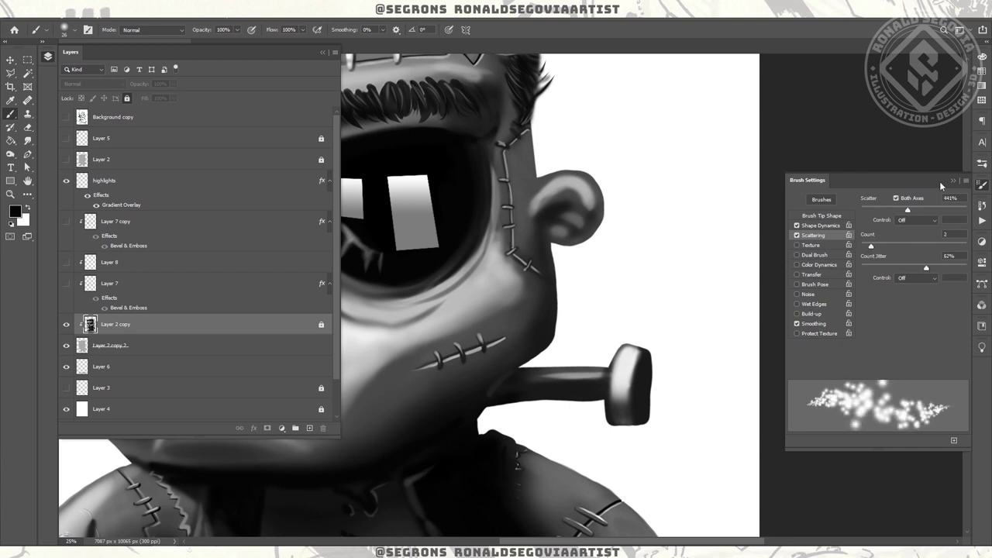
mouse_move(925, 268)
mouse_down()
mouse_move(901, 268)
mouse_move(860, 246)
mouse_up()
- Add Layer 9 clipped to Layer 2 copy, with pen-pressure opacity
click(436, 215)
click(492, 214)
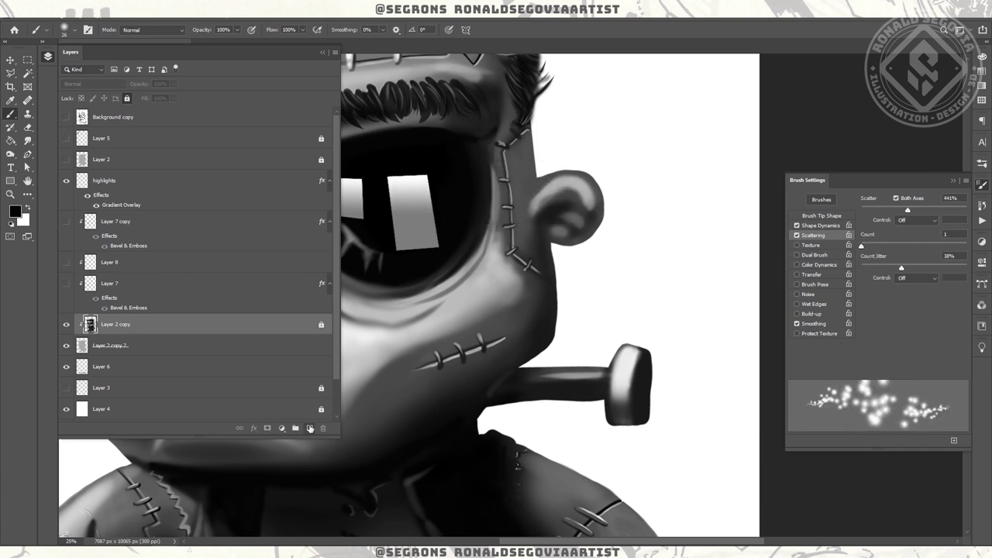
click(309, 427)
click(252, 30)
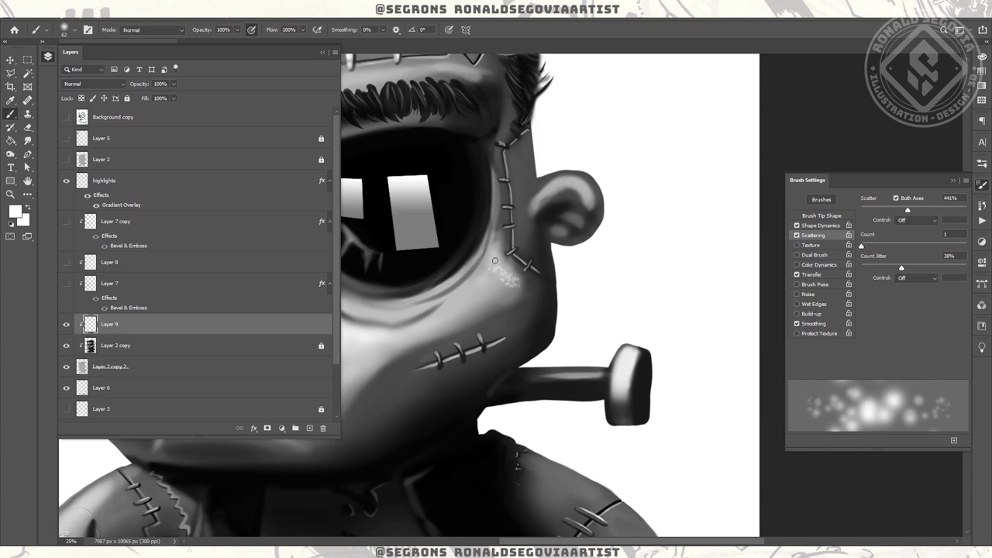
- Paint light speckles across the monster's lower cheek
scroll(504, 281, down, 2)
scroll(365, 258, up, 3)
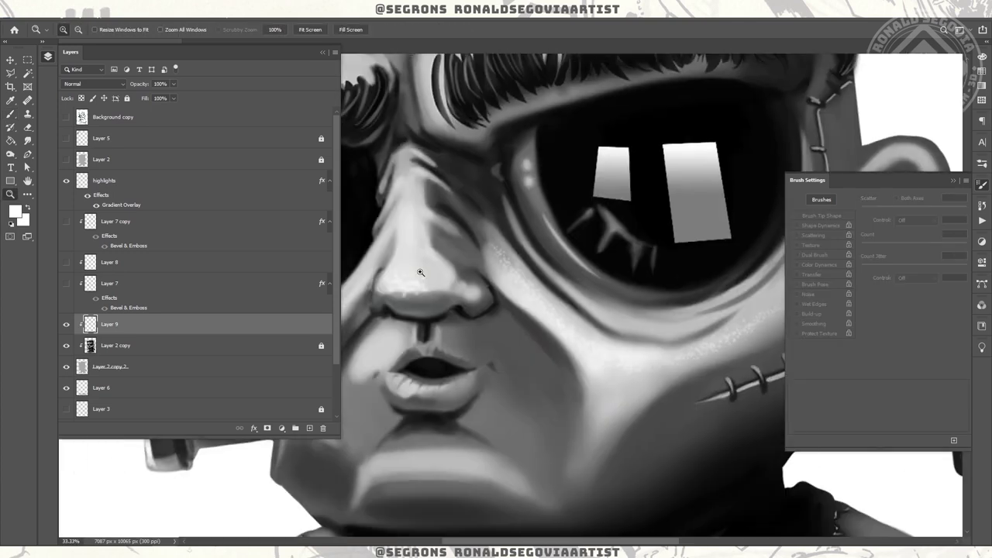
drag(418, 194, 439, 295)
drag(484, 201, 456, 178)
drag(589, 184, 508, 320)
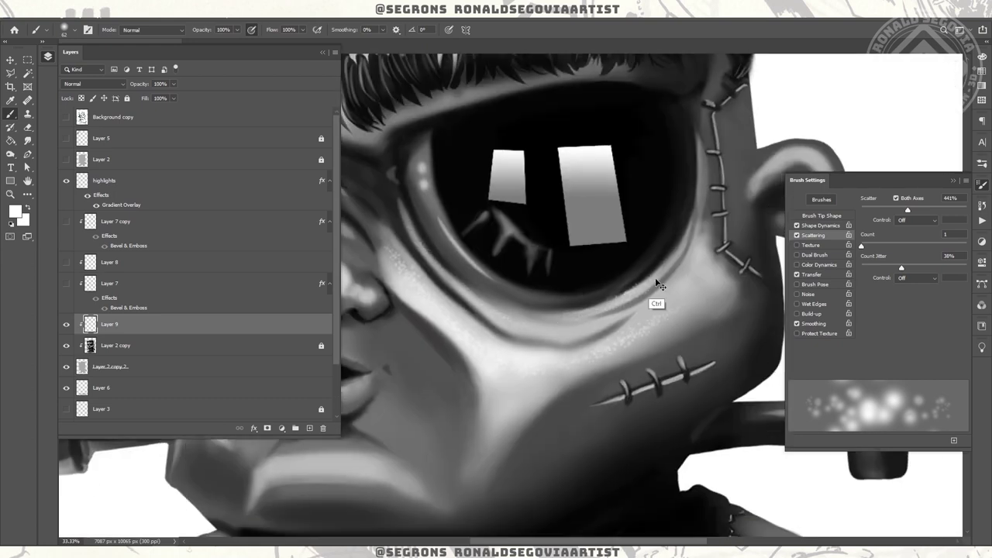
mouse_move(507, 389)
mouse_down()
mouse_move(525, 354)
mouse_move(550, 386)
mouse_up()
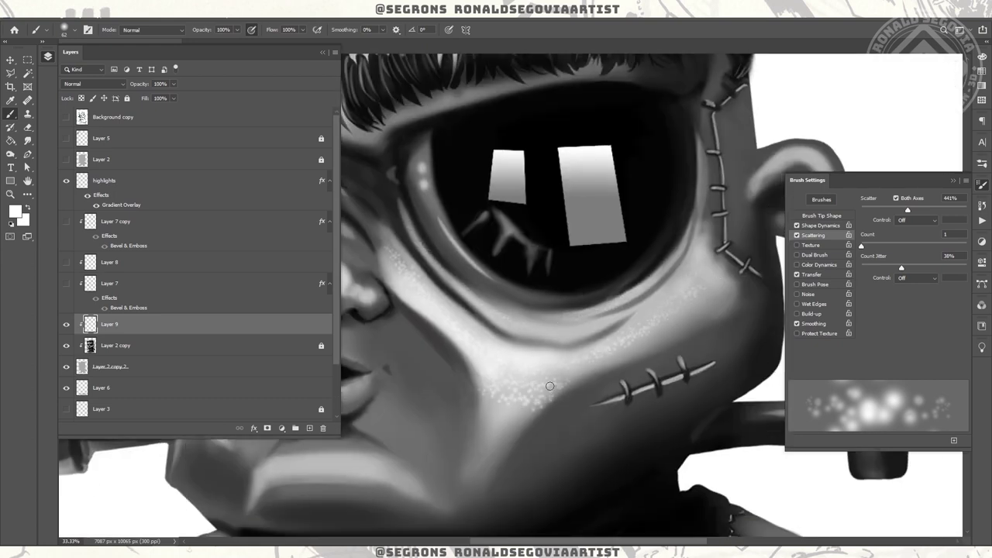
drag(530, 268, 775, 236)
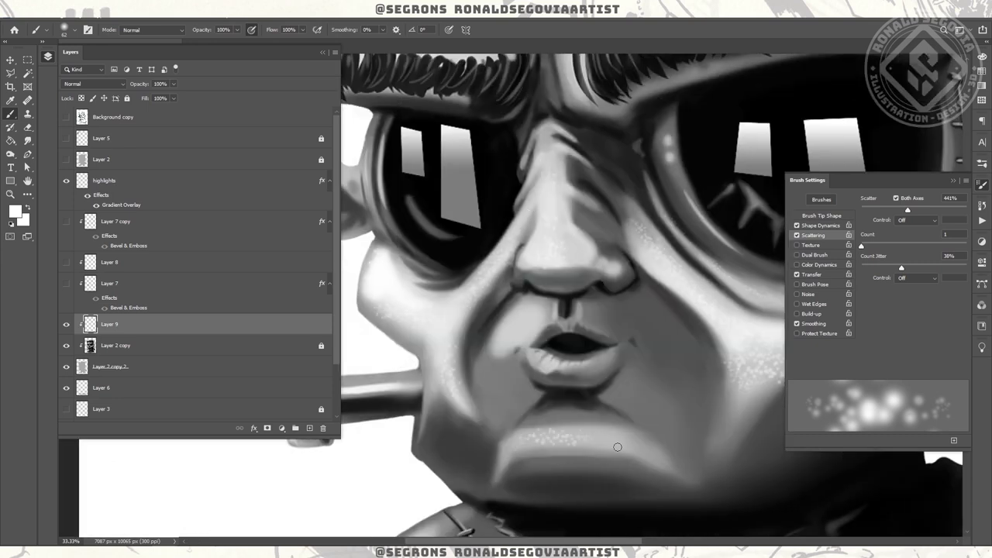
scroll(542, 286, up, 3)
scroll(697, 261, right, 5)
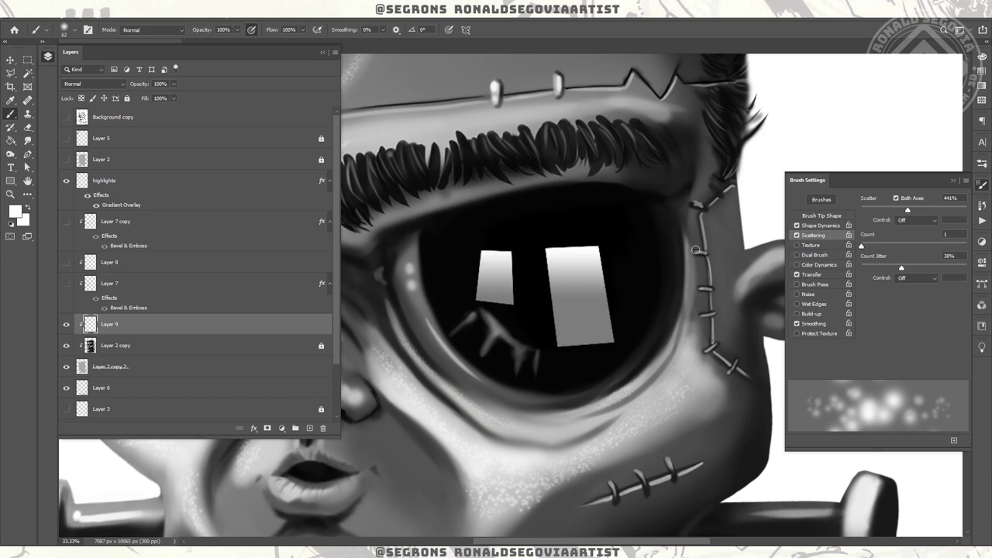
scroll(697, 262, down, 3)
scroll(565, 276, left, 5)
scroll(465, 272, up, 3)
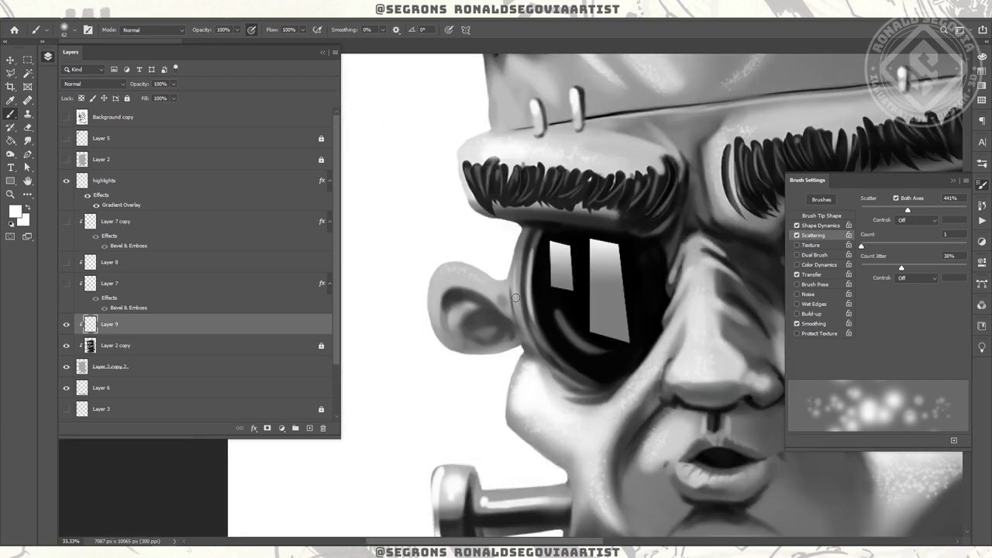
scroll(480, 273, up, 3)
key(z)
scroll(671, 237, up, 2)
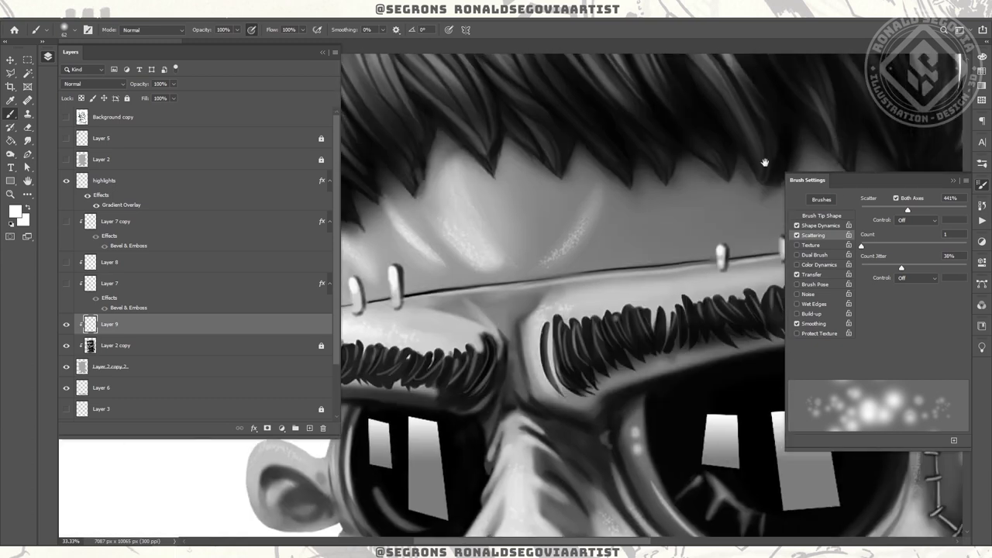
scroll(717, 349, down, 3)
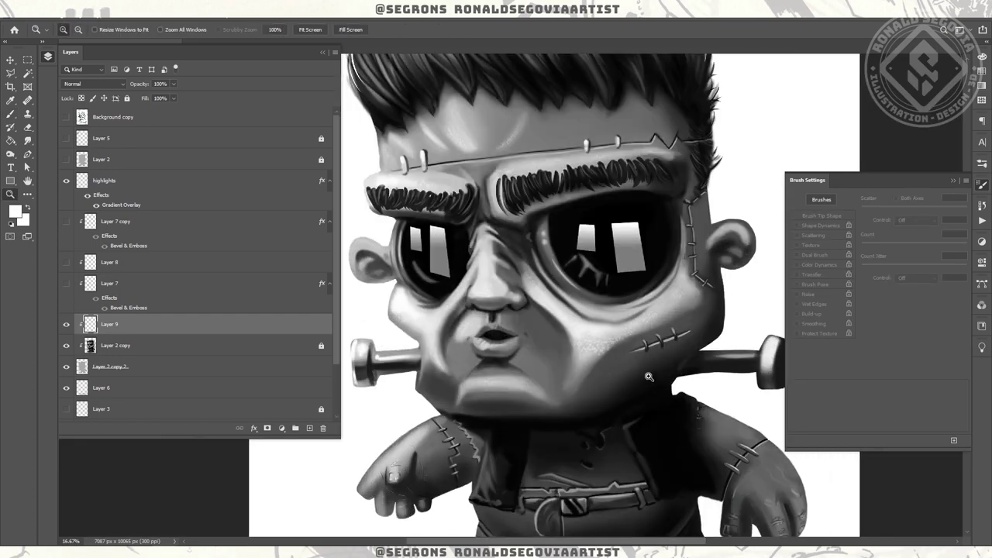
key(b)
scroll(571, 360, up, 2)
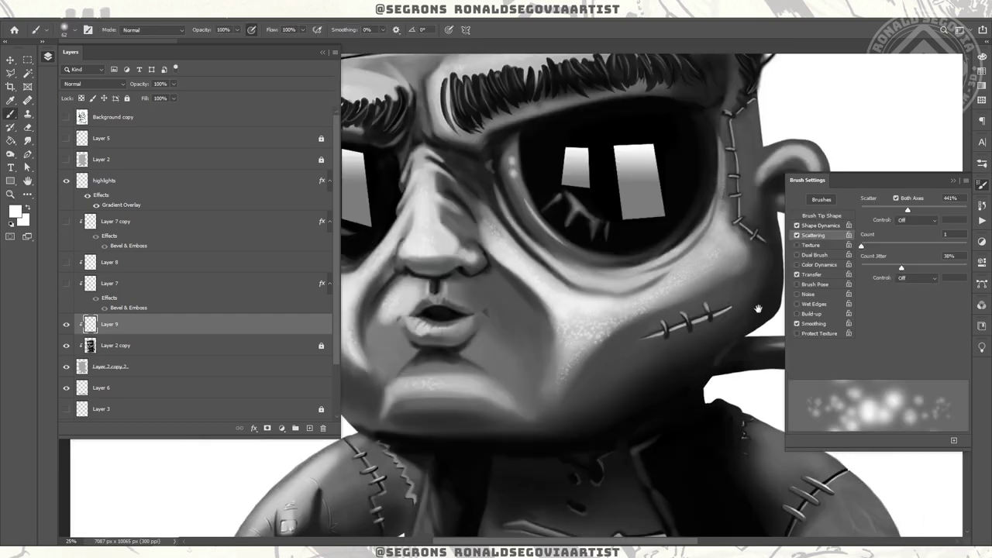
scroll(771, 285, up, 2)
scroll(707, 276, right, 2)
scroll(716, 307, down, 3)
scroll(532, 287, up, 3)
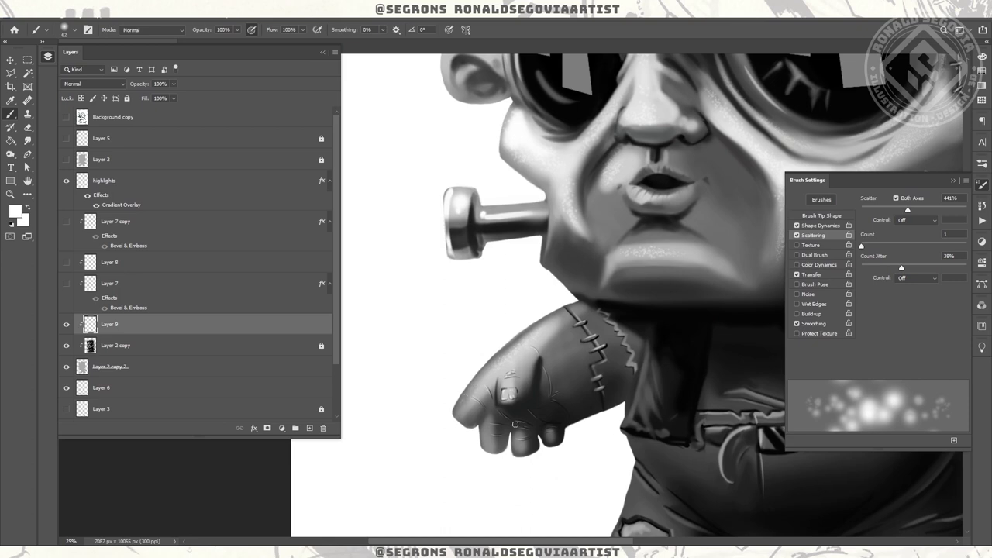
scroll(692, 332, down, 2)
scroll(682, 372, up, 2)
scroll(675, 420, down, 1)
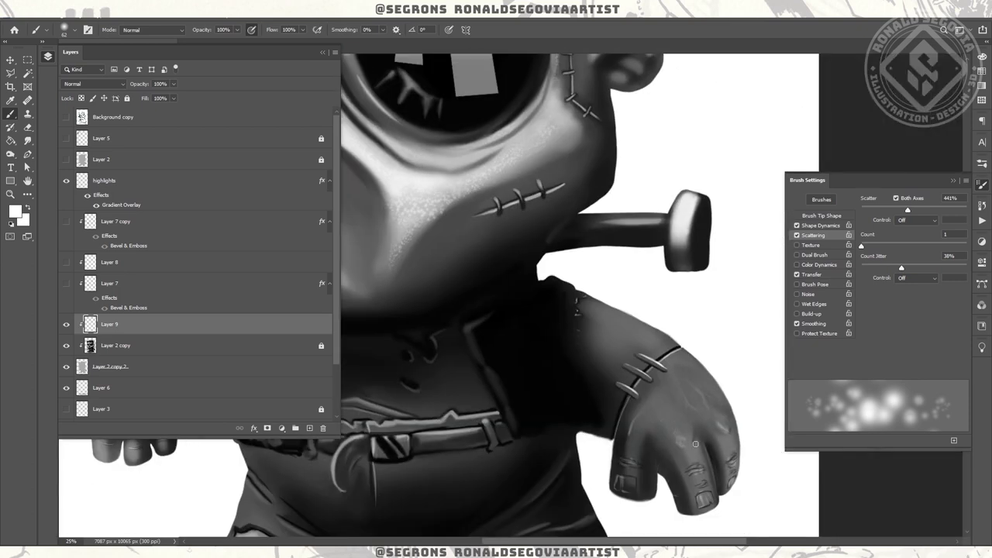
- Sample the arm's mid grey and set the speckle brush to about 22 px
drag(615, 336, 628, 336)
key(x)
alt+click(611, 311)
drag(263, 531, 380, 396)
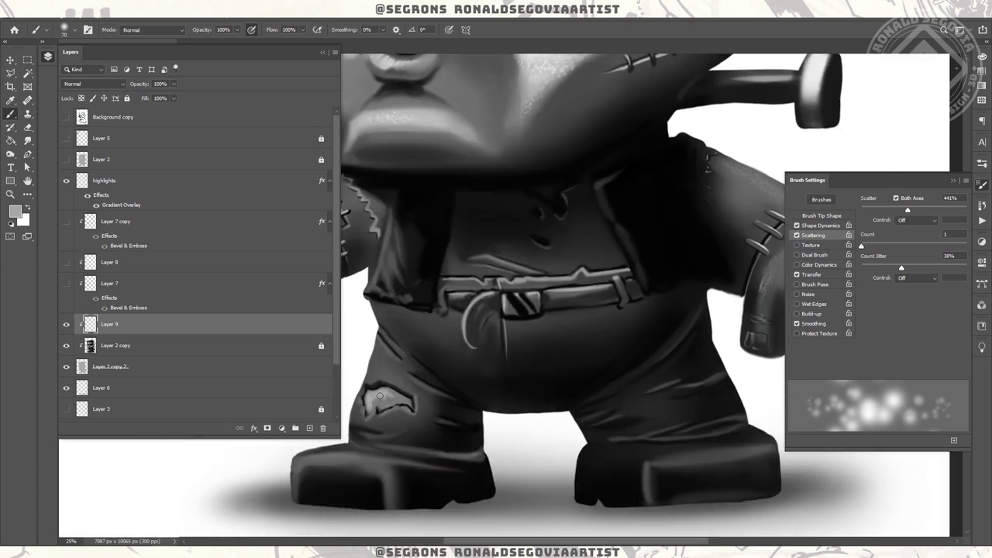
drag(566, 287, 705, 431)
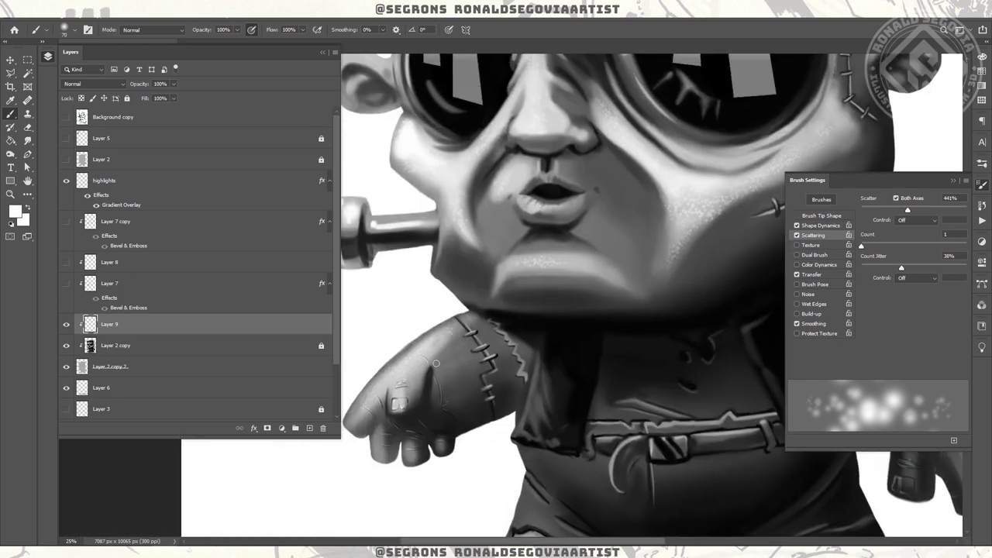
drag(558, 167, 525, 244)
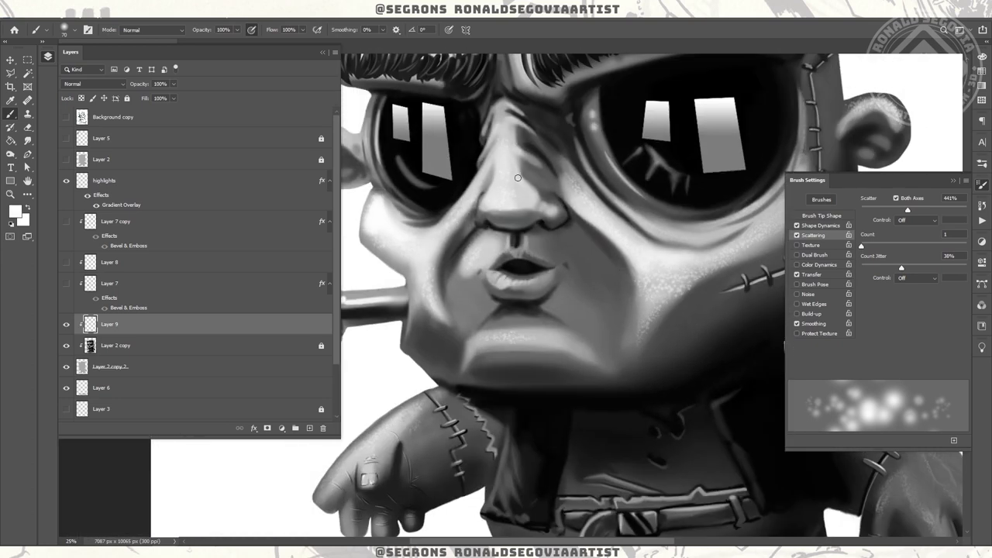
alt+right_click(570, 243)
- Create Layer 10 above Layer 9 with black as the painting colour
key(x)
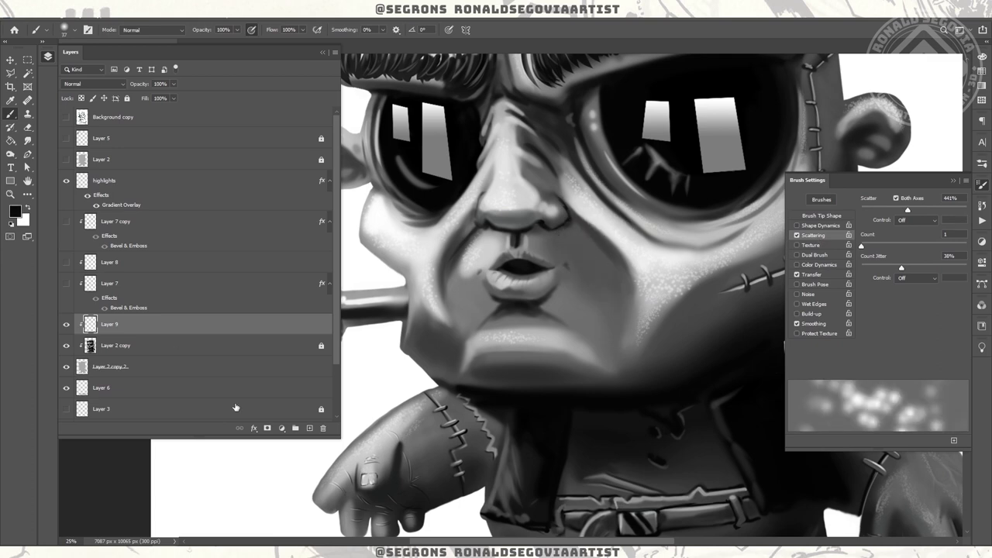
key(ctrl+shift+alt+n)
scroll(699, 294, right, 3)
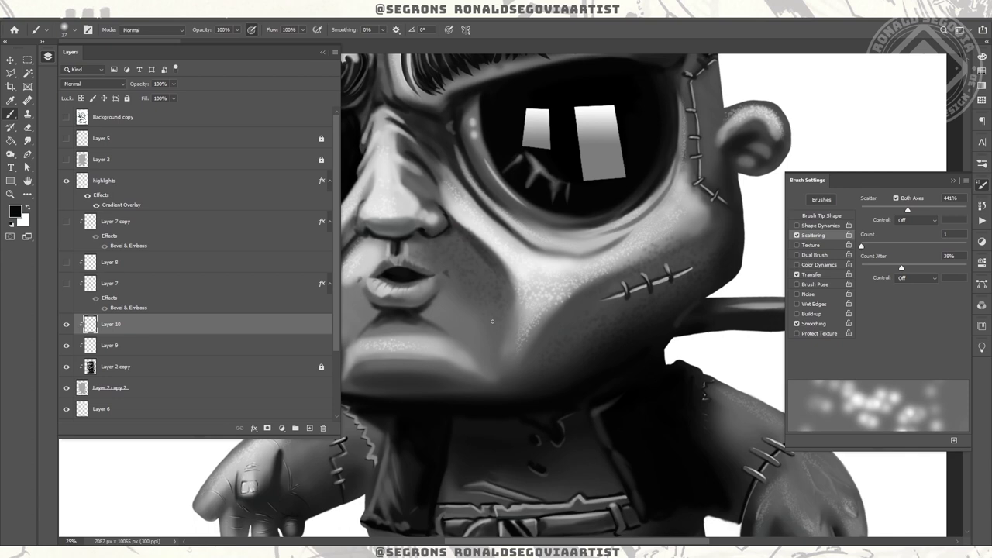
- Stipple black speckles on the hand and face, resizing the brush between 21 and 40
scroll(461, 188, left, 3)
scroll(510, 123, up, 3)
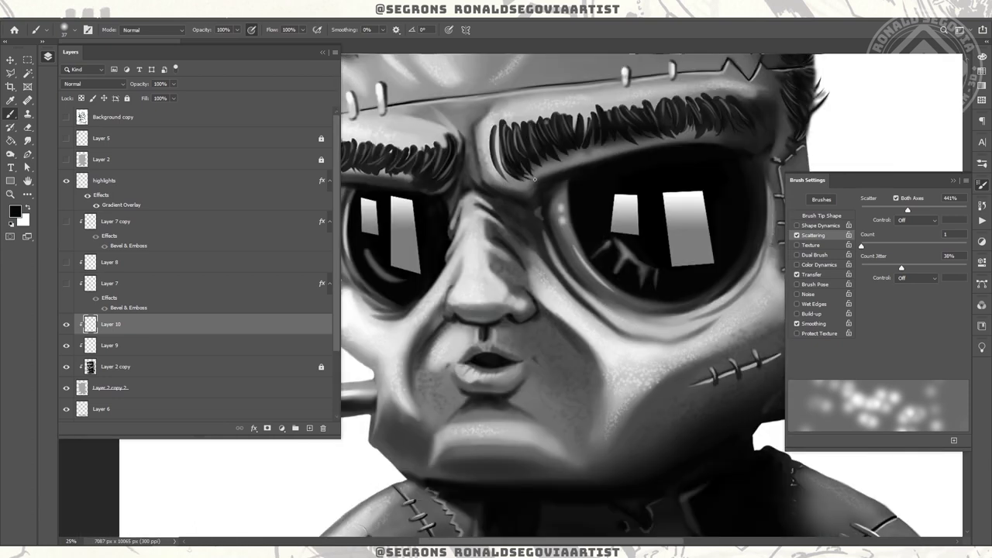
scroll(791, 153, right, 3)
scroll(592, 318, down, 5)
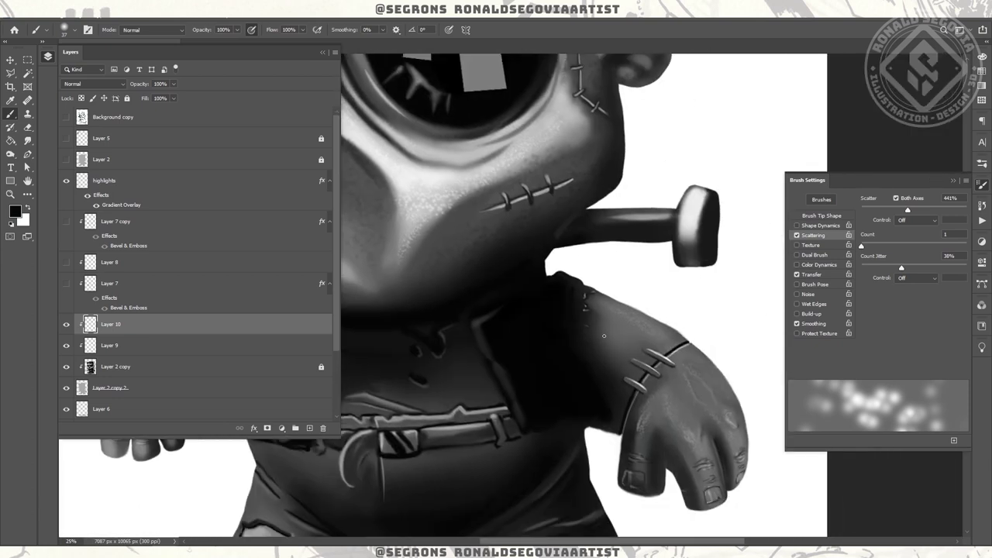
key(bracketleft)
key(bracketleft)
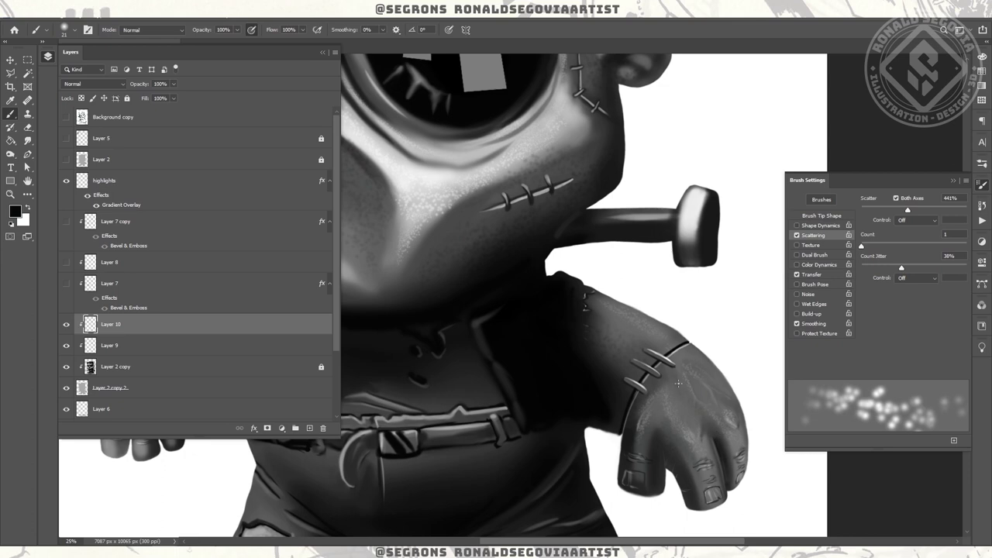
scroll(598, 235, left, 3)
mouse_move(557, 301)
mouse_down()
mouse_move(589, 300)
mouse_move(612, 261)
mouse_up()
drag(473, 267, 540, 269)
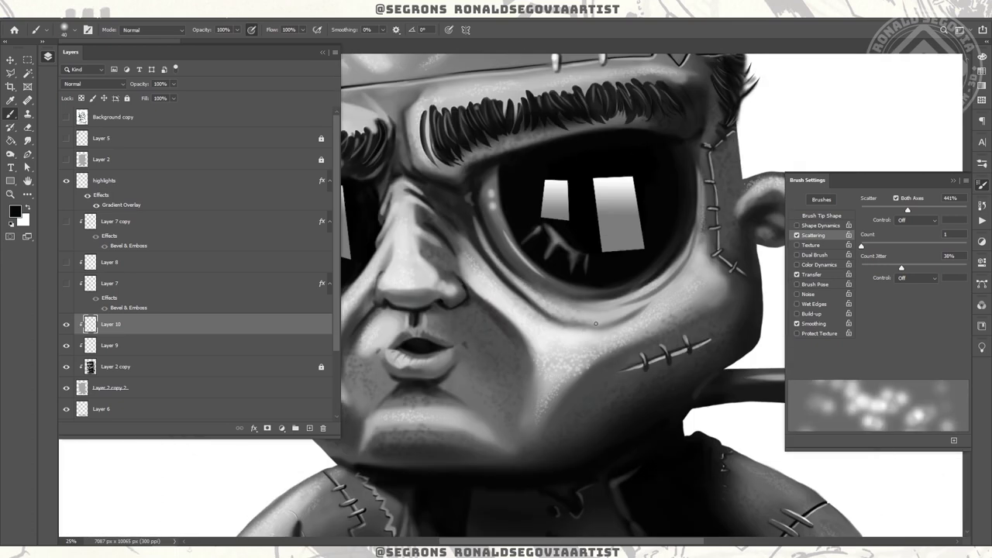
drag(726, 279, 570, 148)
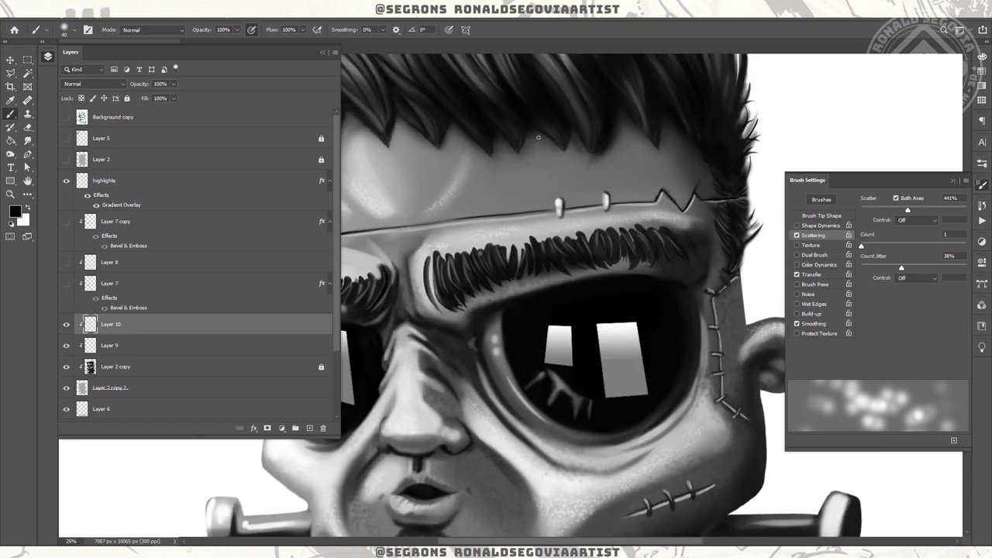
drag(671, 137, 425, 166)
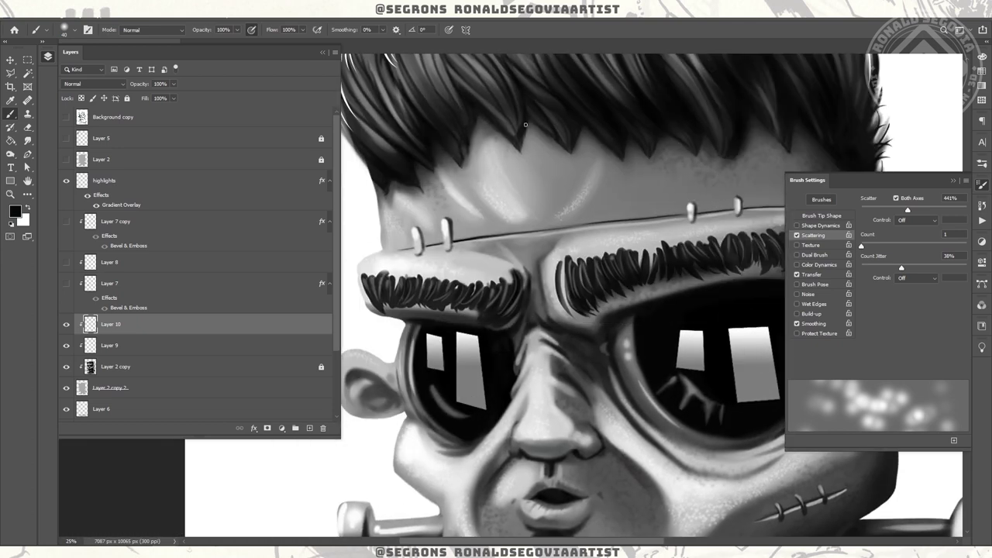
drag(700, 208, 609, 120)
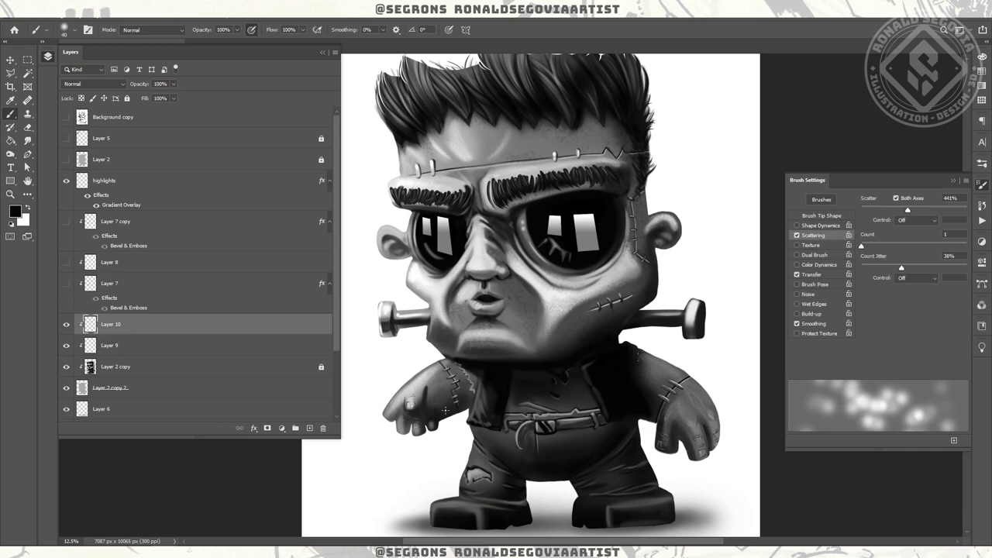
- Zoom out to check the speckle texture across the whole figure
scroll(502, 243, up, 1)
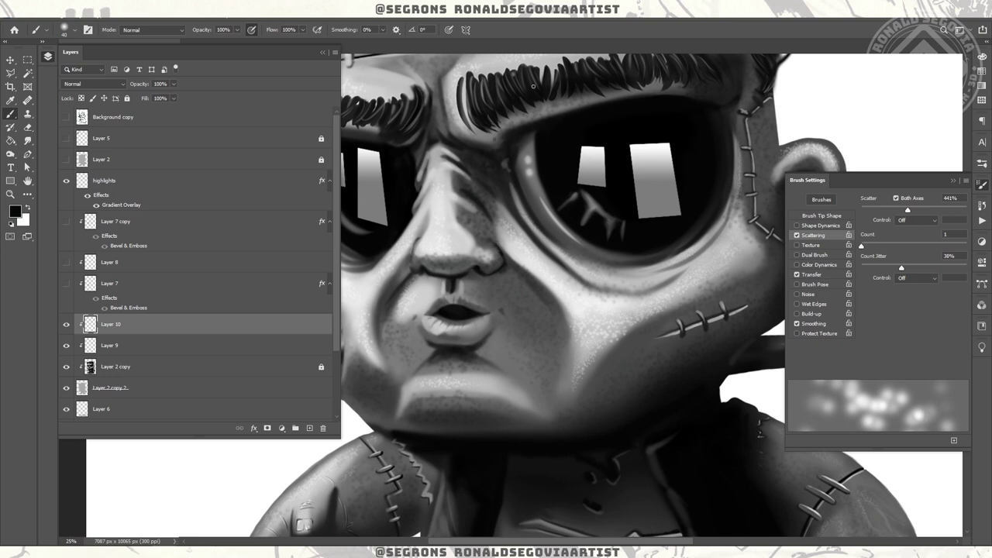
scroll(533, 86, left, 3)
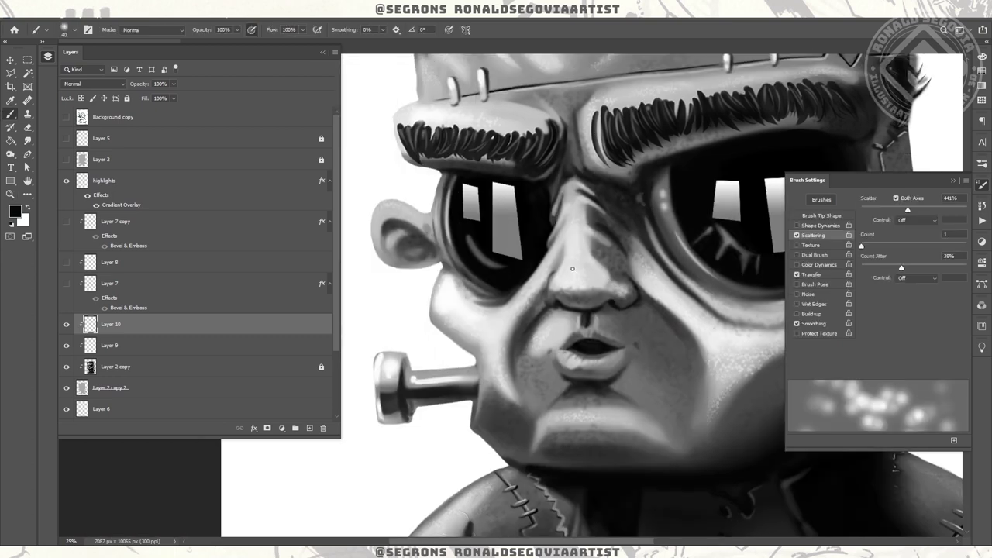
scroll(484, 326, down, 1)
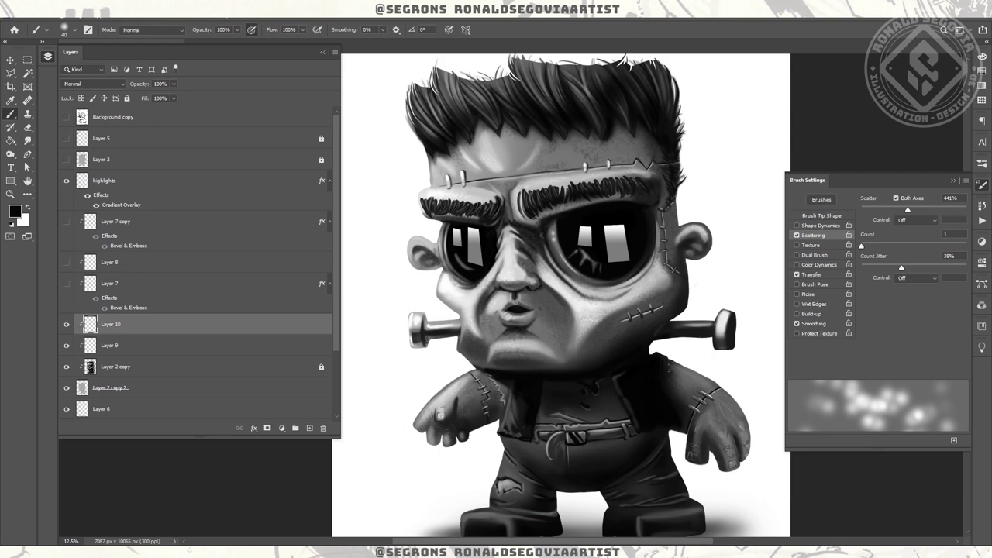
scroll(440, 185, down, 2)
scroll(512, 159, up, 2)
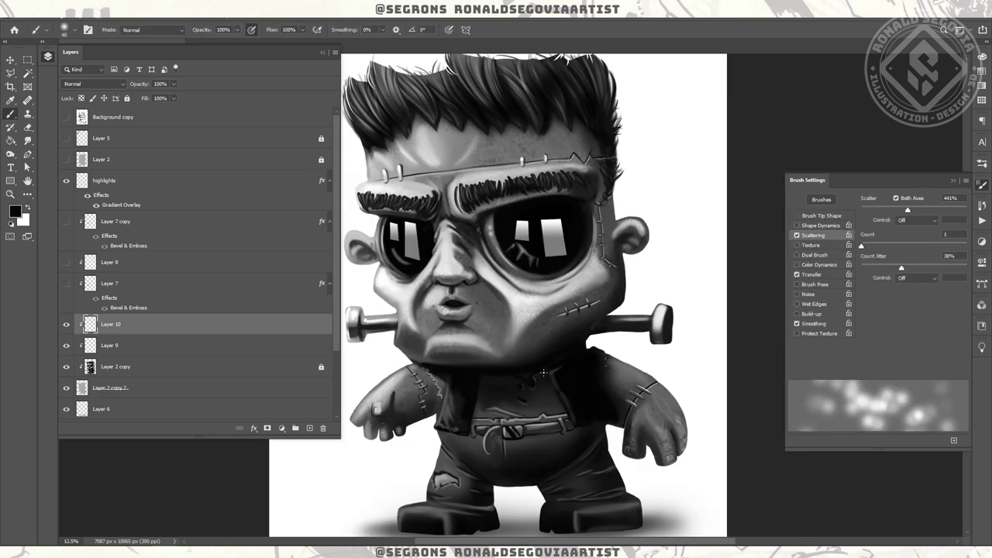
key(z)
alt+click(657, 277)
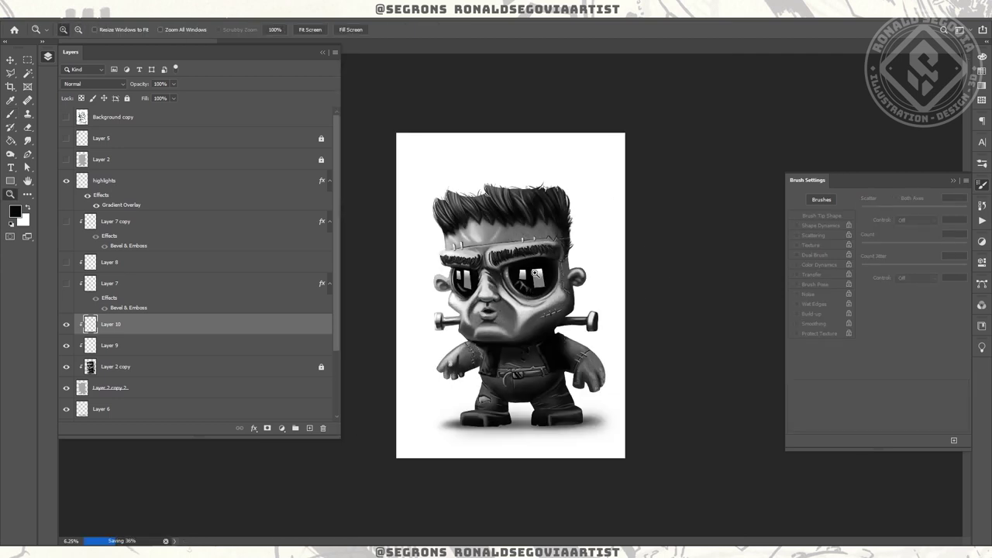
- Target Layer 9 with the eraser and bring the right goggle into view
scroll(581, 349, up, 6)
scroll(642, 287, down, 3)
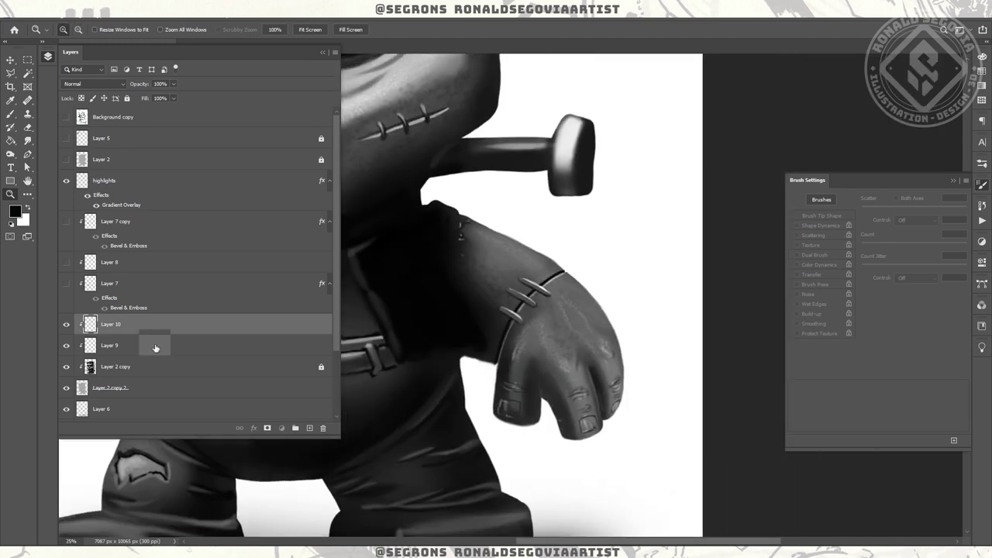
click(148, 345)
key(e)
scroll(697, 276, up, 2)
drag(651, 319, 596, 336)
- Smudge the goggle rim on Layer 2 copy, using a 131–221 px smudge brush
click(143, 366)
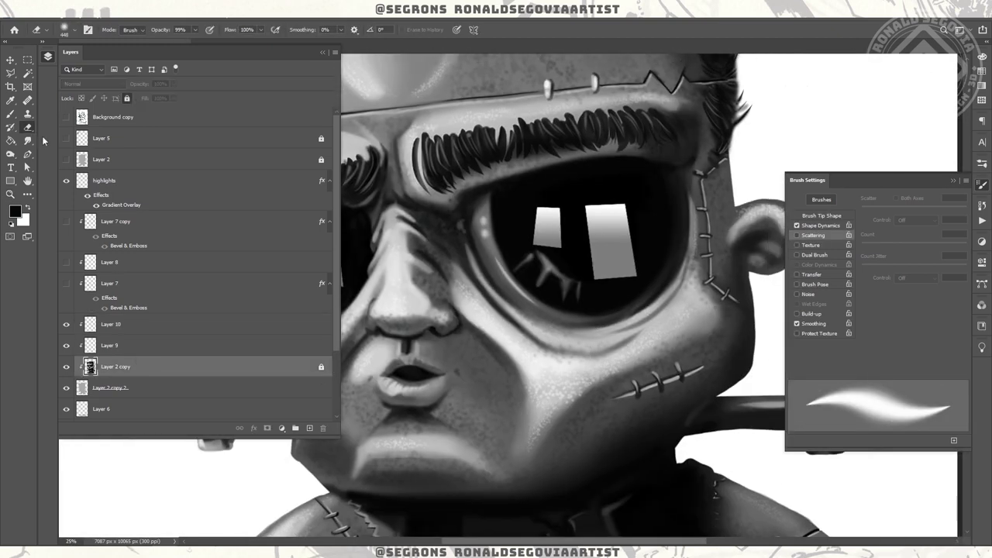
key(r)
key(bracketleft)
key(bracketleft)
key(bracketleft)
key(bracketleft)
key(bracketleft)
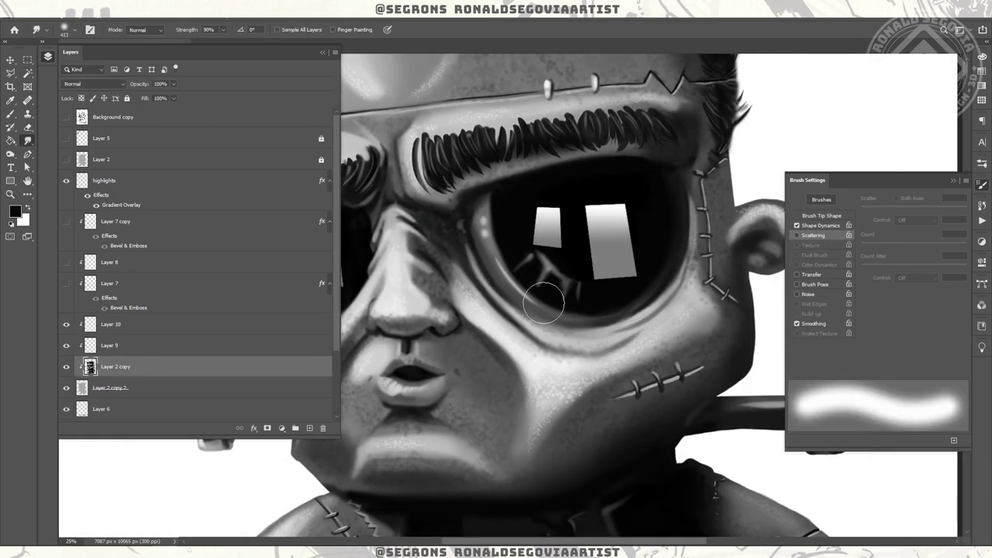
scroll(542, 302, up, 1)
mouse_move(437, 208)
mouse_down()
mouse_move(452, 269)
mouse_move(429, 236)
mouse_move(443, 273)
mouse_move(562, 310)
mouse_move(533, 300)
mouse_move(465, 198)
mouse_move(535, 305)
mouse_move(525, 238)
mouse_up()
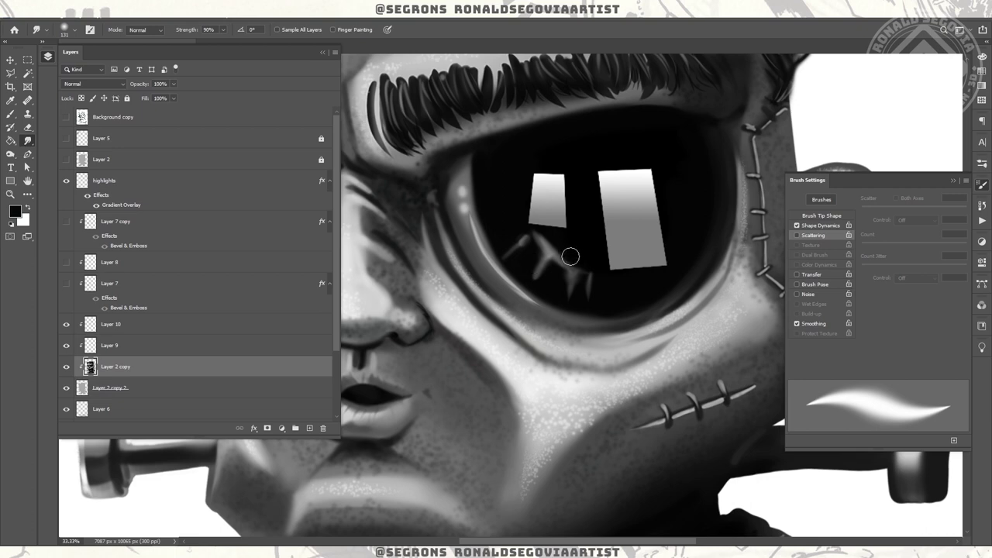
key(bracketright)
mouse_move(707, 227)
mouse_down()
mouse_move(629, 208)
mouse_move(603, 213)
mouse_up()
drag(532, 317, 548, 326)
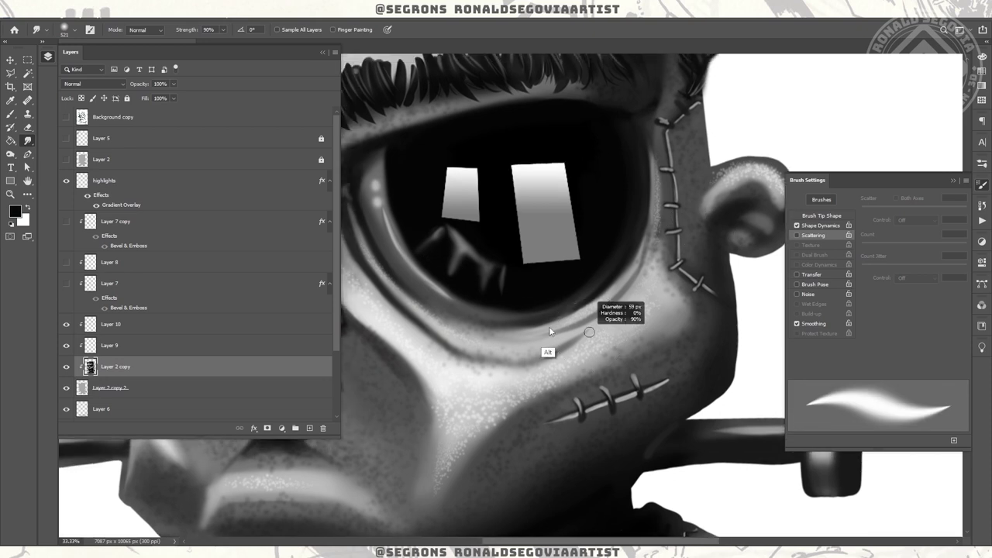
- Return to the scatter brush and zoom out to recentre the whole character
key(b)
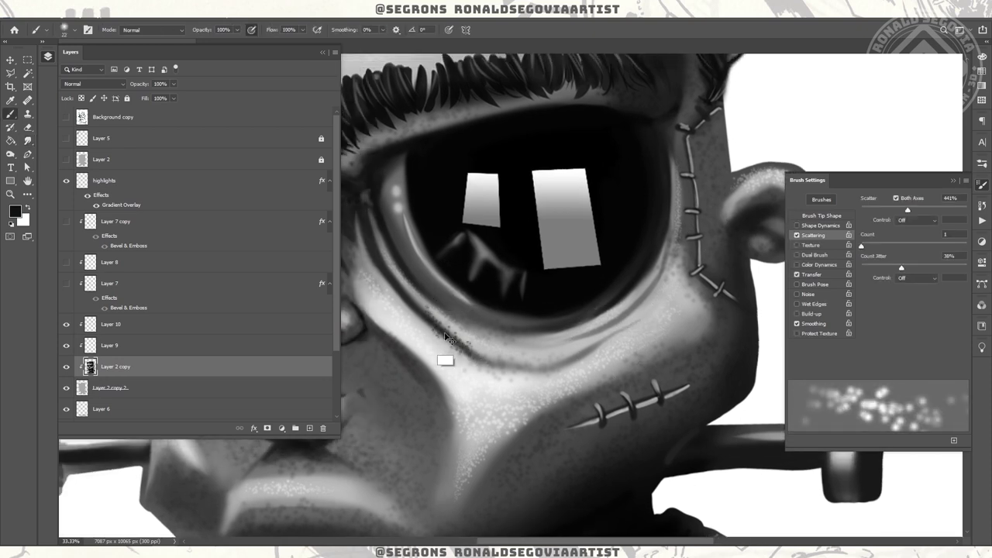
key(z)
alt+click(667, 258)
drag(667, 258, 599, 285)
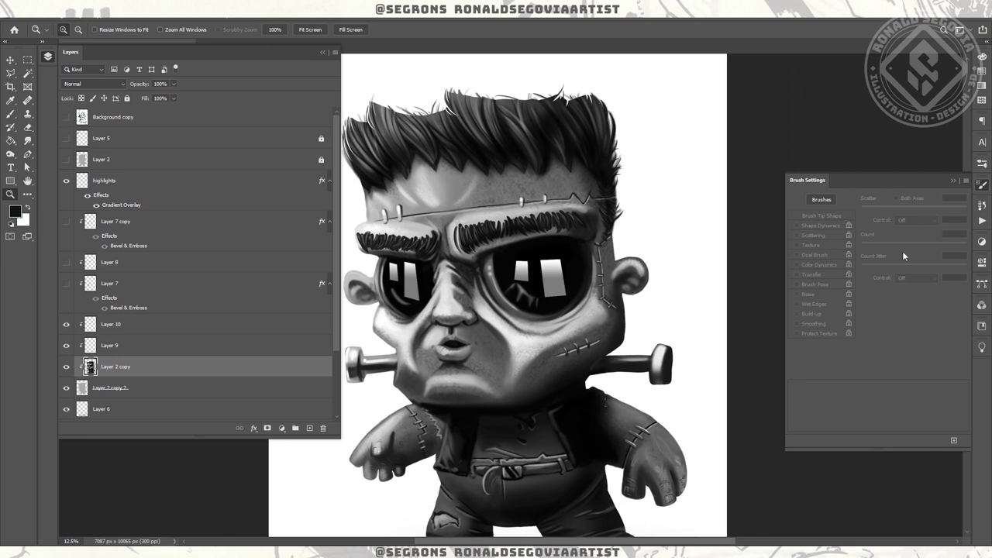
- Add Layer 11 and stipple speckles on the cheek with a 28 px brush
click(186, 326)
key(ctrl+shift+alt+n)
click(577, 341)
key(b)
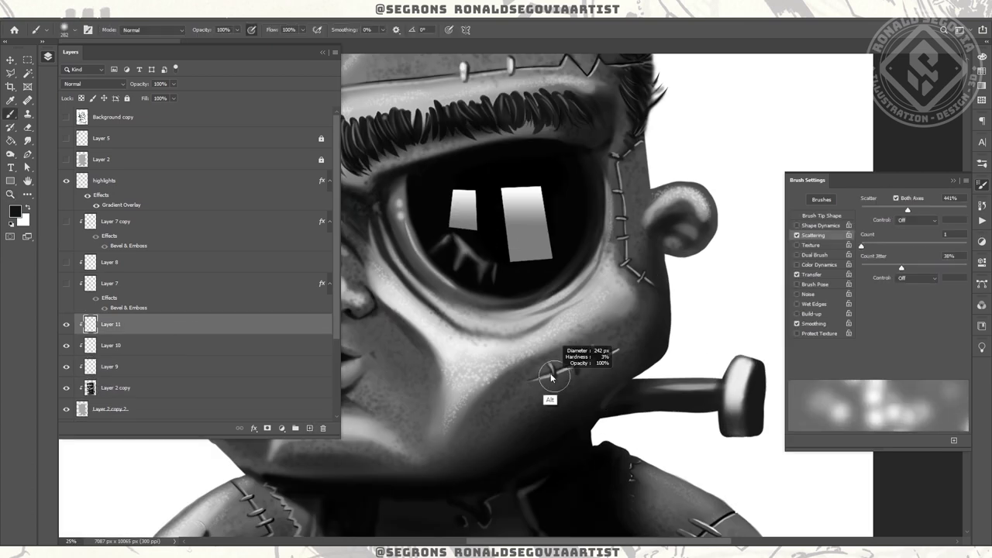
mouse_move(596, 347)
mouse_down()
mouse_move(612, 347)
mouse_move(648, 307)
mouse_up()
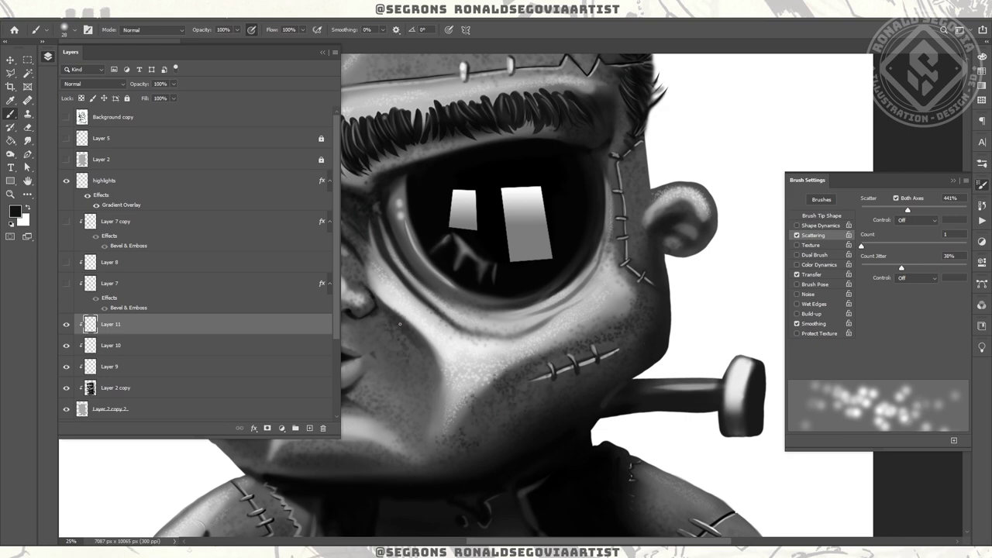
scroll(424, 360, left, 2)
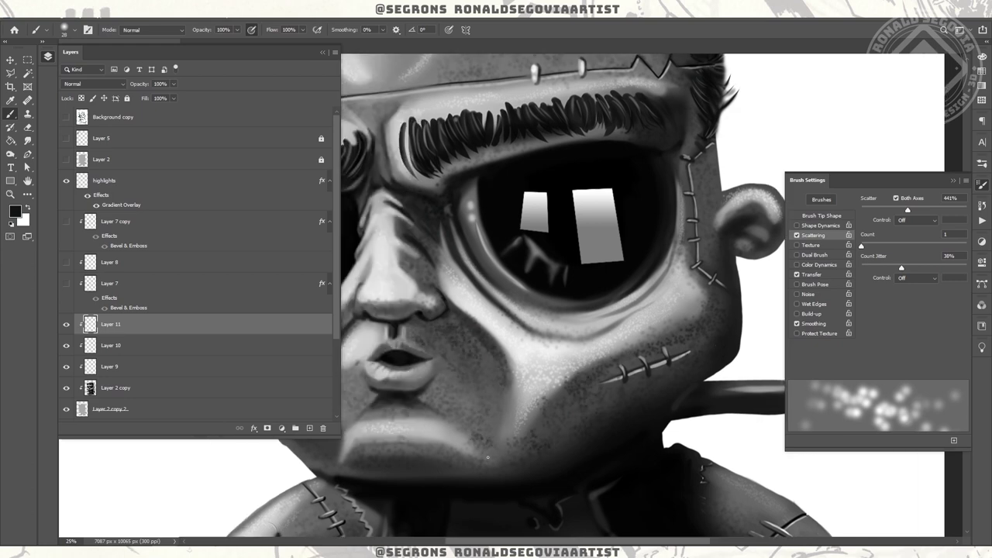
scroll(664, 339, left, 3)
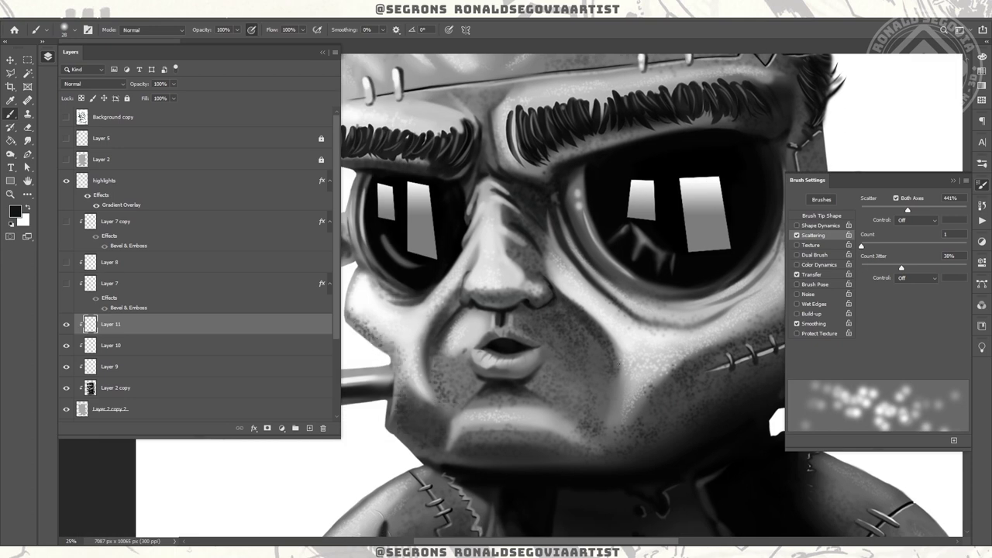
scroll(647, 418, right, 3)
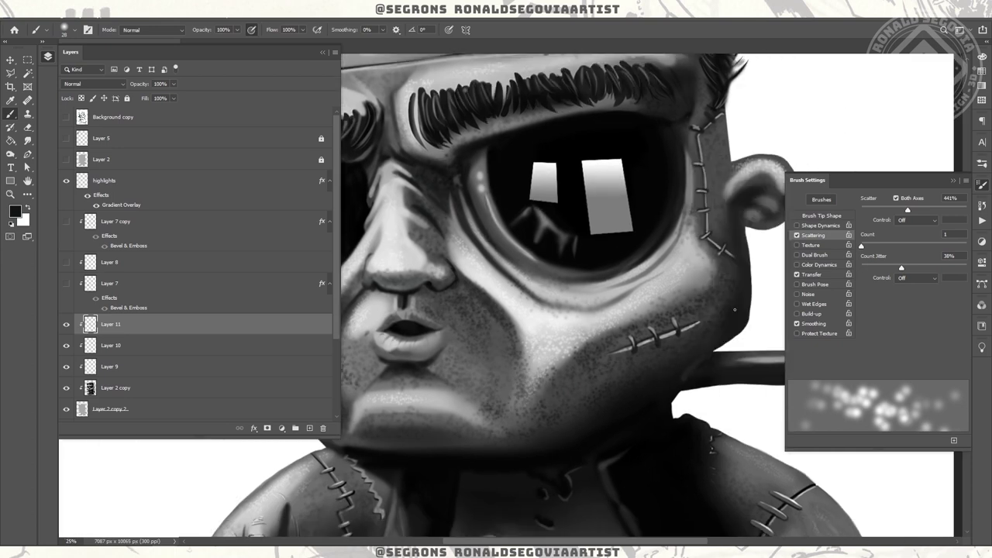
key(z)
alt+click(685, 329)
key(b)
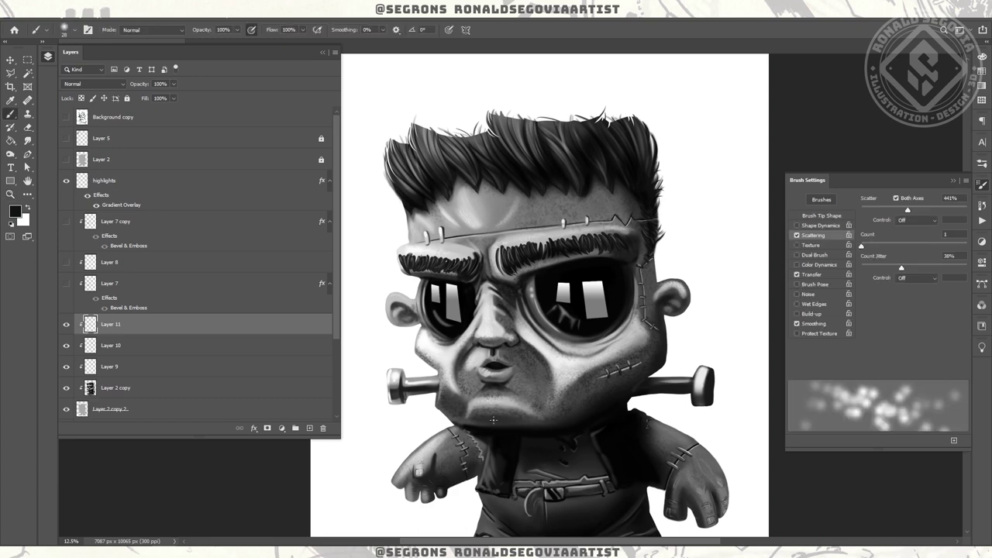
- Set the texture layer to Overlay with Bevel & Emboss at depth 105% and size 24 px
click(71, 345)
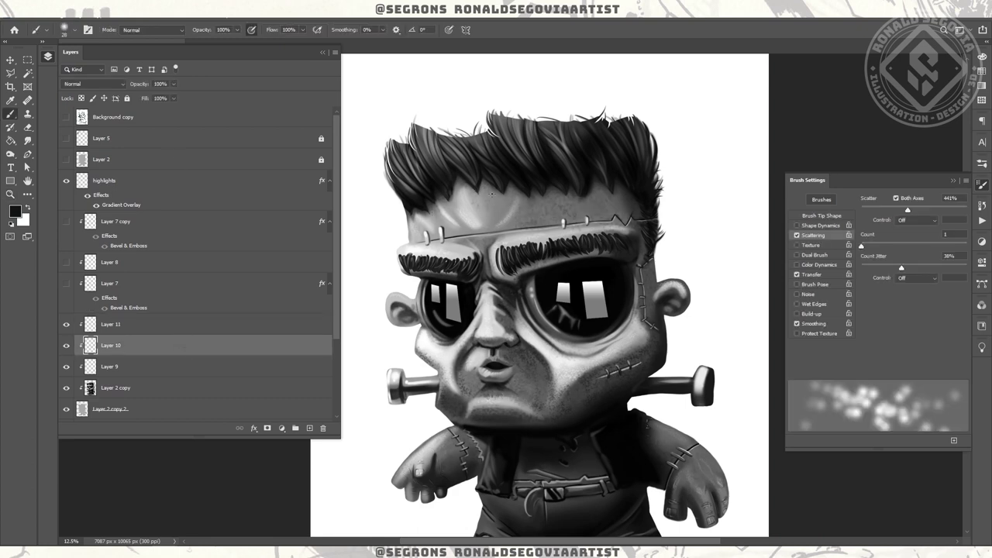
click(117, 84)
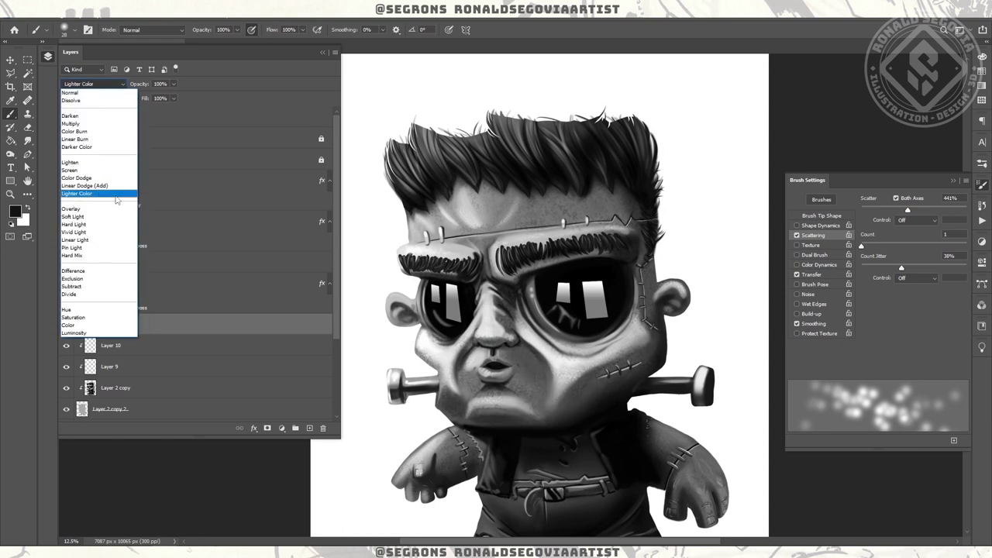
click(71, 209)
click(254, 428)
click(273, 457)
drag(246, 343, 221, 364)
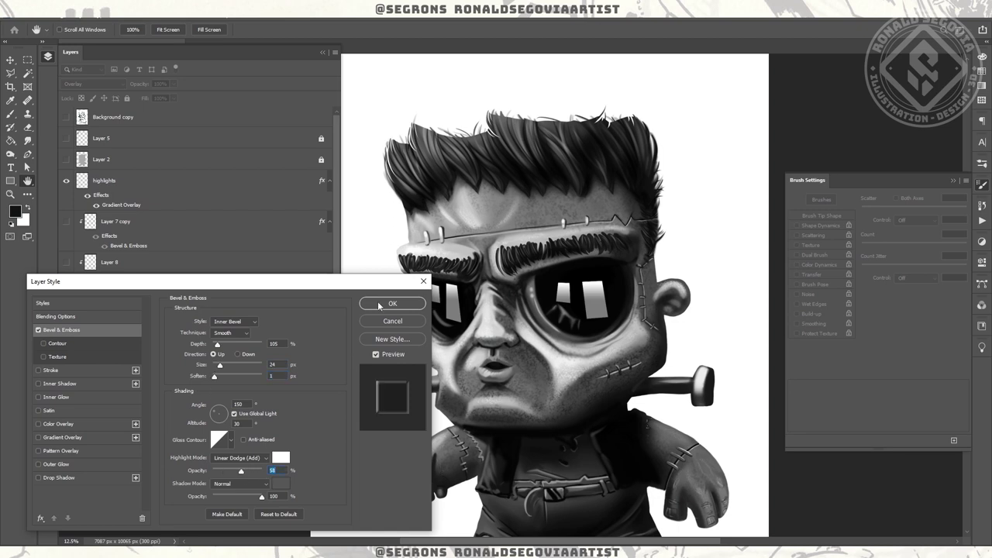
click(409, 303)
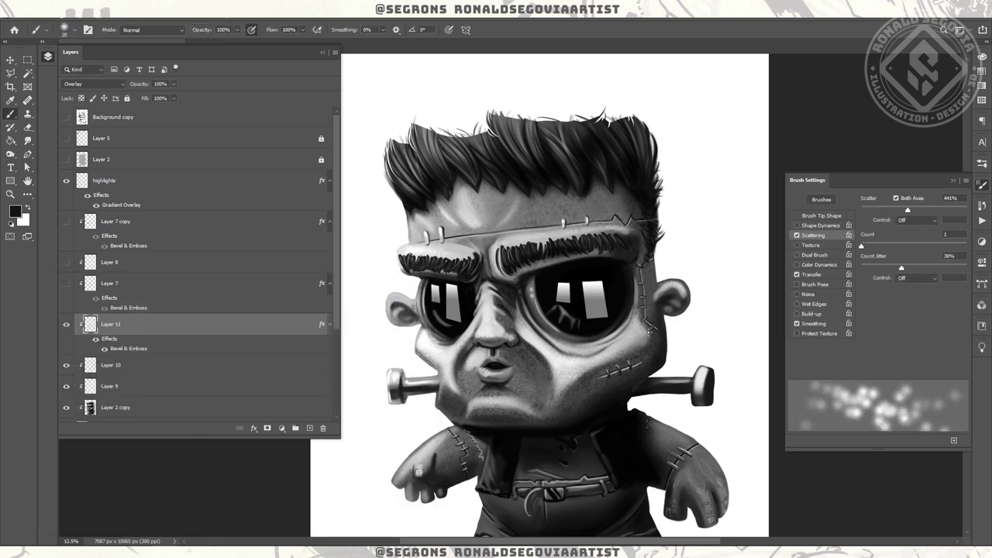
key(z)
click(649, 329)
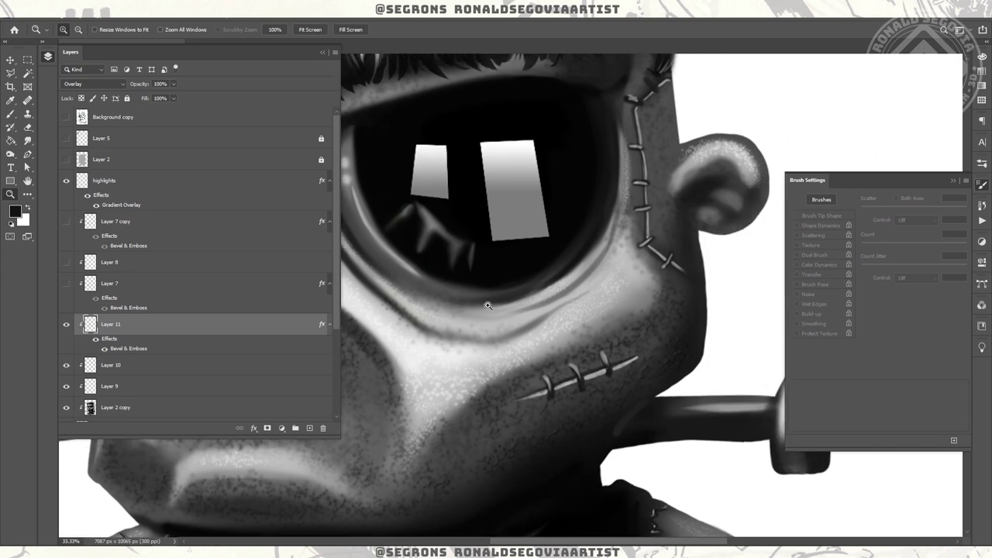
- On Layer 2 copy, brush light speckles along the lower-lip shadow and chin at about size 49
drag(301, 443, 583, 327)
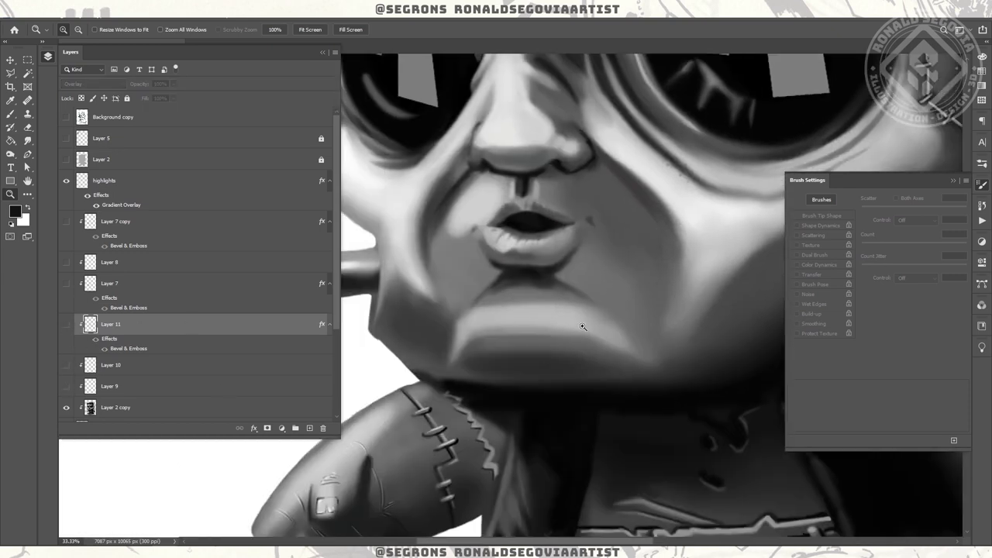
click(117, 407)
key(b)
drag(507, 313, 518, 308)
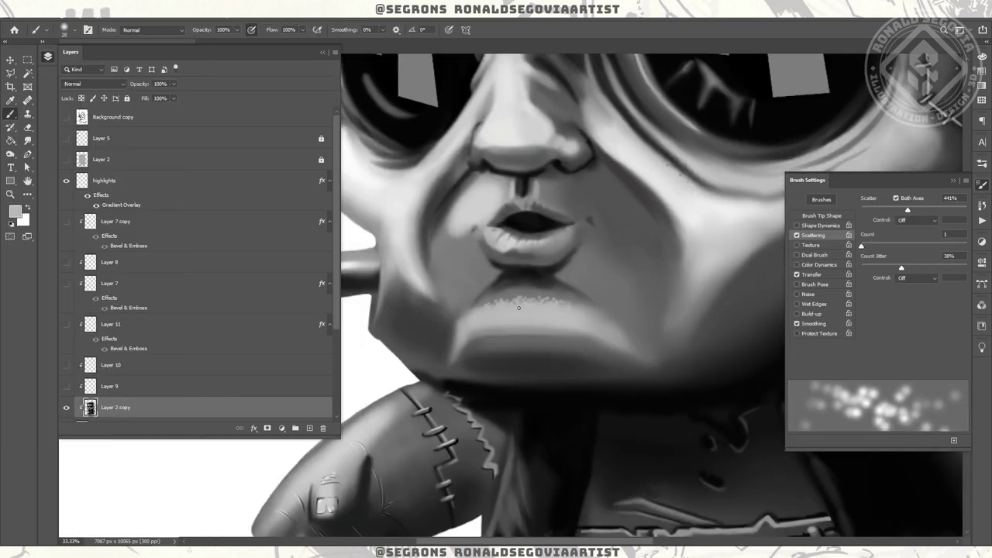
key(bracketright)
key(bracketright)
key(bracketright)
key(bracketright)
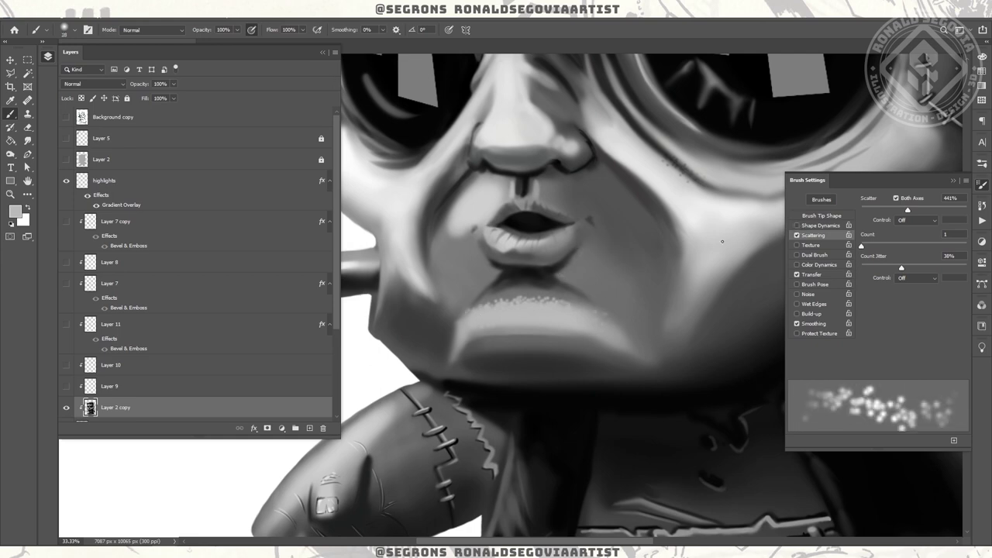
drag(567, 277, 578, 279)
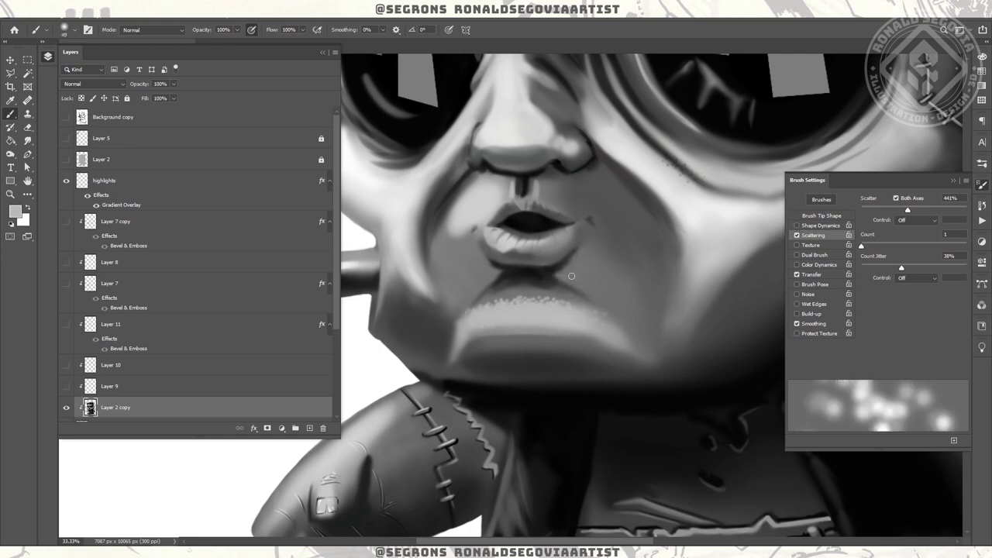
- Set brush scatter to 0% and darken the goggle rim line on the cheek in near-black
click(796, 224)
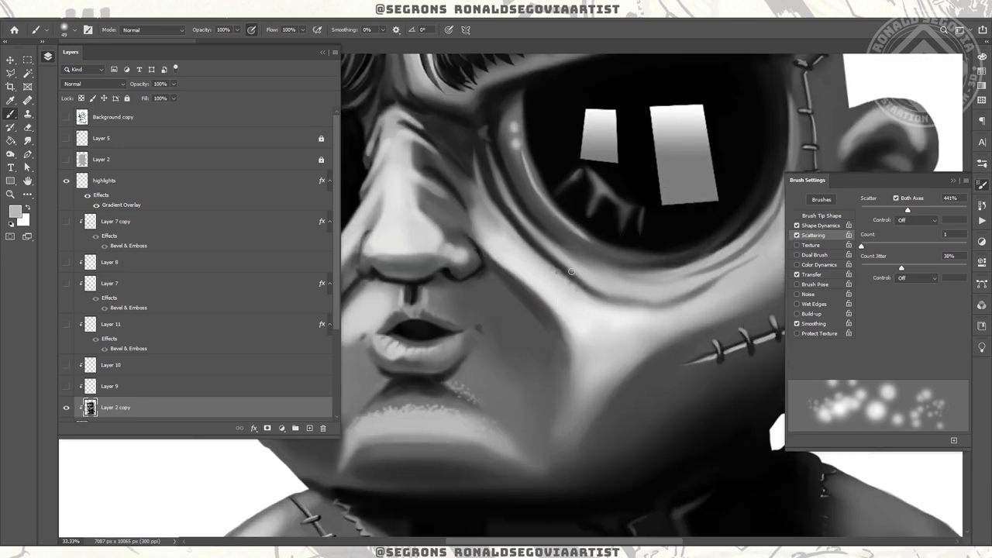
click(796, 226)
alt+click(592, 289)
drag(570, 271, 593, 284)
key(d)
drag(713, 179, 581, 207)
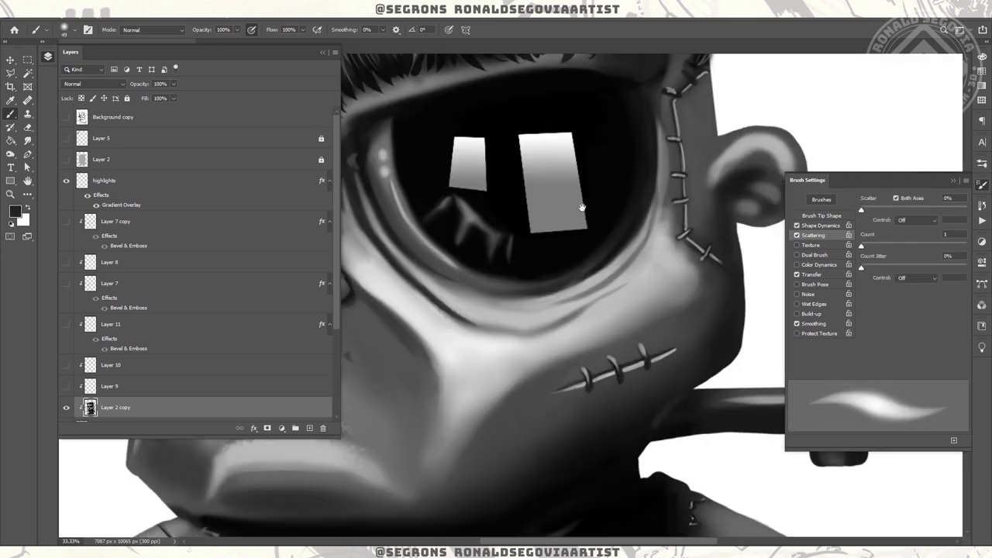
- Outline the lower lip's left edge in black, with the brush shrunk to 25 and then enlarged
ctrl+alt+drag(650, 227, 640, 229)
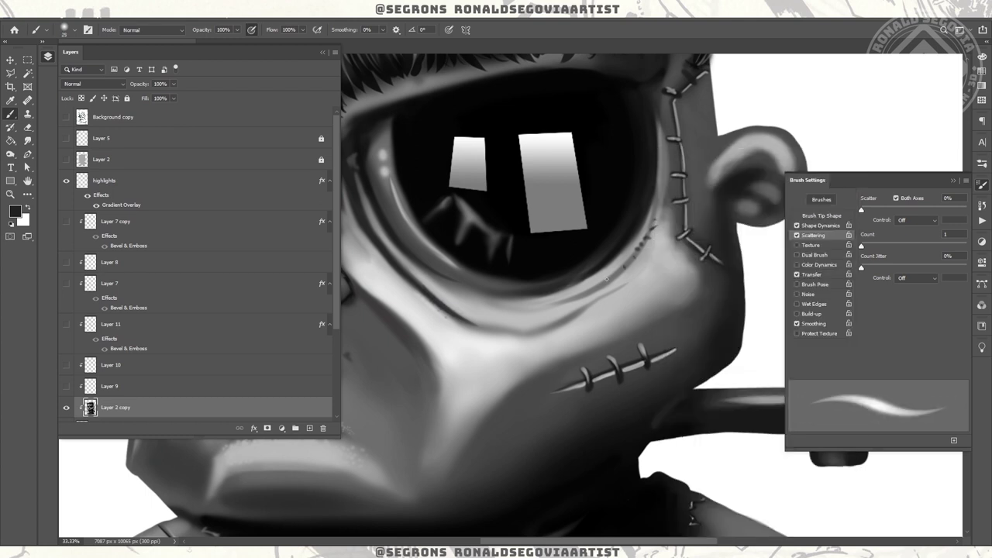
drag(530, 293, 638, 350)
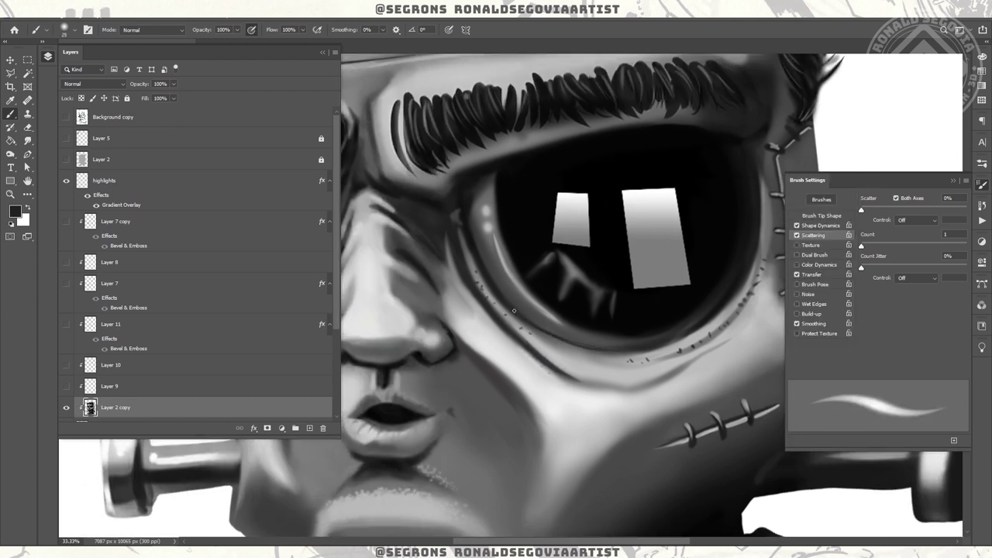
drag(515, 310, 685, 285)
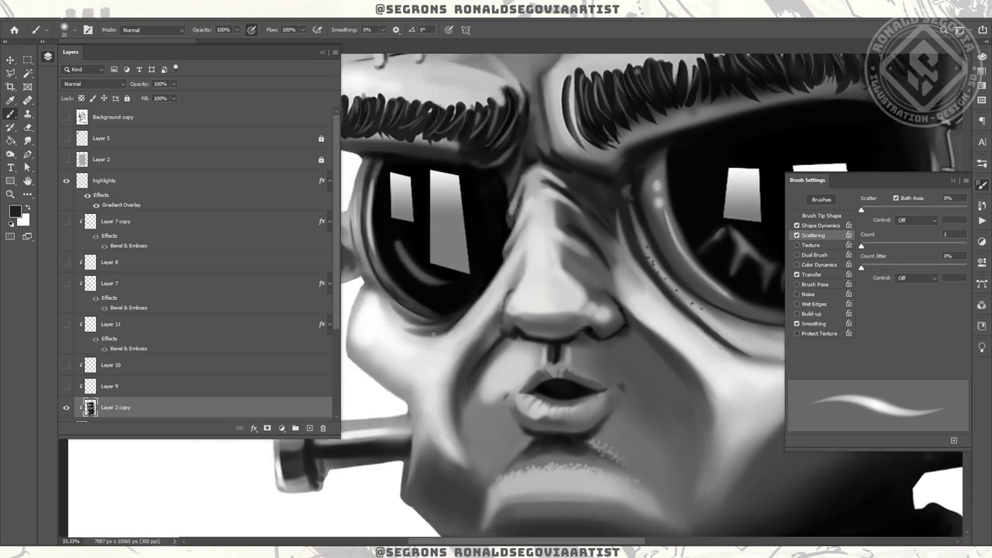
key(ctrl+plus)
key(ctrl+plus)
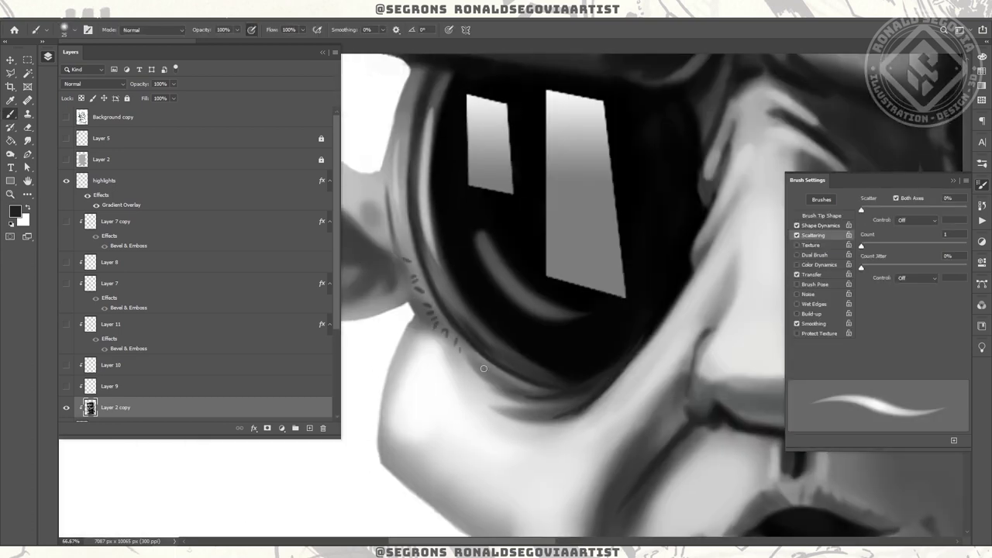
scroll(618, 325, down, 5)
scroll(522, 356, up, 5)
mouse_move(493, 465)
mouse_down()
mouse_move(488, 457)
mouse_move(508, 453)
mouse_move(491, 458)
mouse_move(503, 356)
mouse_move(483, 348)
mouse_up()
alt+click(483, 348)
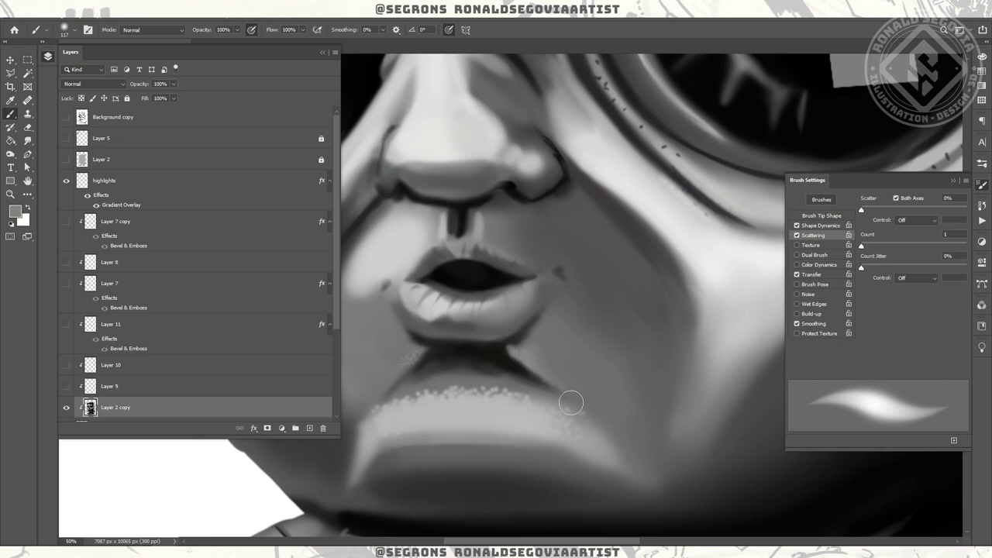
alt+click(469, 368)
scroll(461, 380, up, 2)
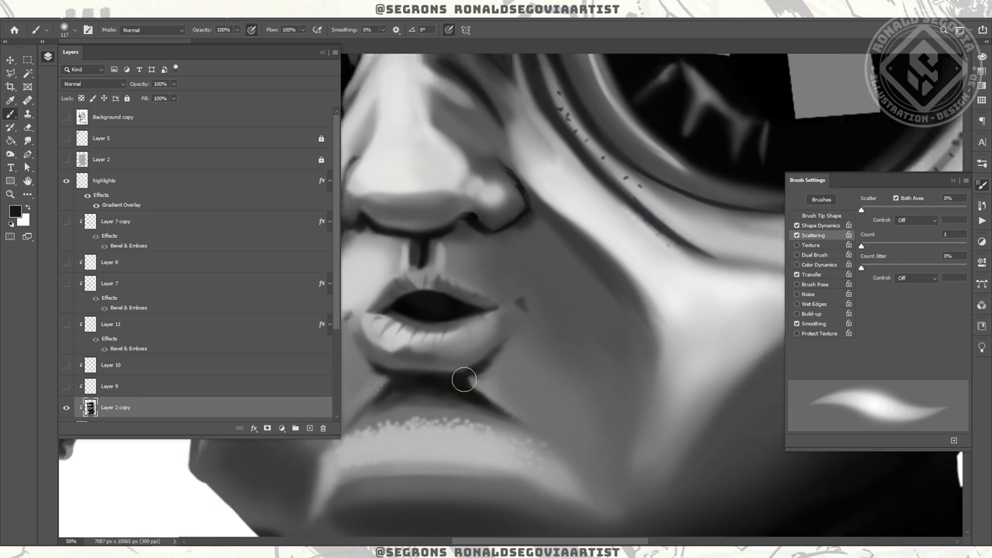
drag(409, 324, 454, 381)
scroll(455, 381, up, 3)
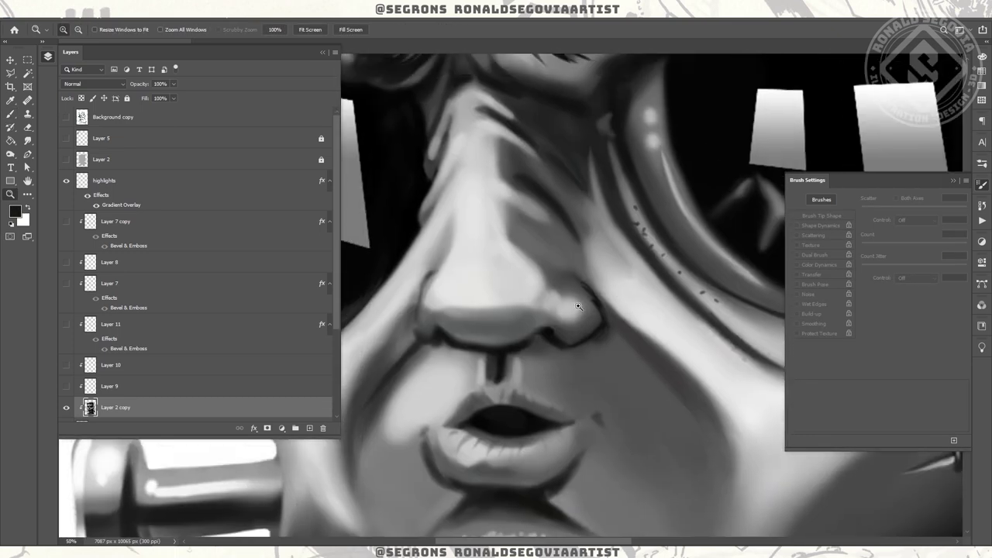
- Smudge the dark streaks along the nose bridge with a 75–108 smudge brush
key(r)
scroll(565, 288, up, 1)
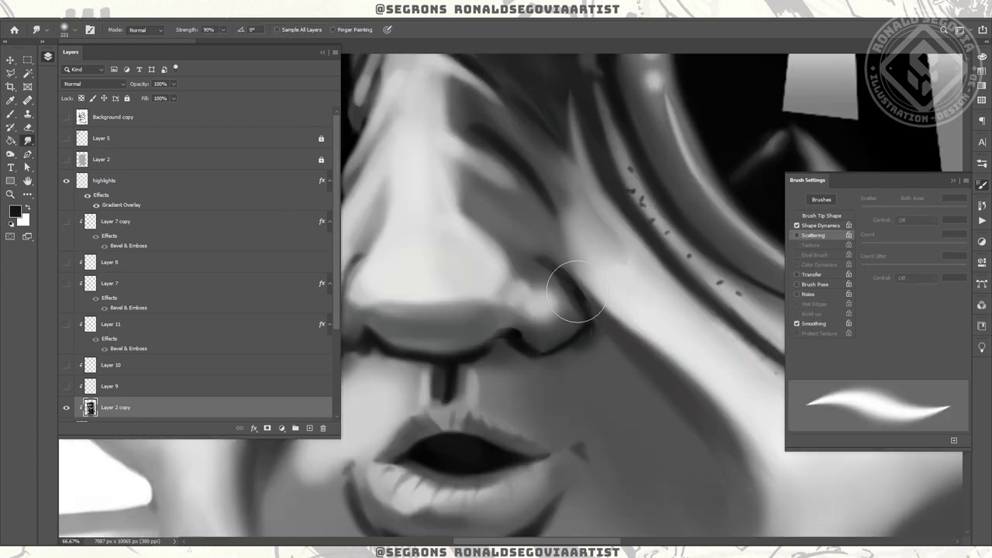
scroll(514, 239, up, 3)
mouse_move(577, 324)
mouse_down()
mouse_move(515, 261)
mouse_move(548, 220)
mouse_move(514, 190)
mouse_move(401, 219)
mouse_move(406, 209)
mouse_move(391, 242)
mouse_move(419, 173)
mouse_move(446, 149)
mouse_move(393, 273)
mouse_move(421, 201)
mouse_move(416, 225)
mouse_move(450, 185)
mouse_up()
key(bracketleft)
key(bracketleft)
key(bracketleft)
key(bracketright)
key(bracketright)
key(bracketright)
- Brighten the nose bridge with light grey brush strokes
key(b)
alt+click(439, 320)
mouse_move(439, 320)
mouse_down()
mouse_move(435, 209)
mouse_move(456, 146)
mouse_move(432, 195)
mouse_move(430, 147)
mouse_up()
key(ctrl+minus)
key(ctrl+minus)
key(ctrl+minus)
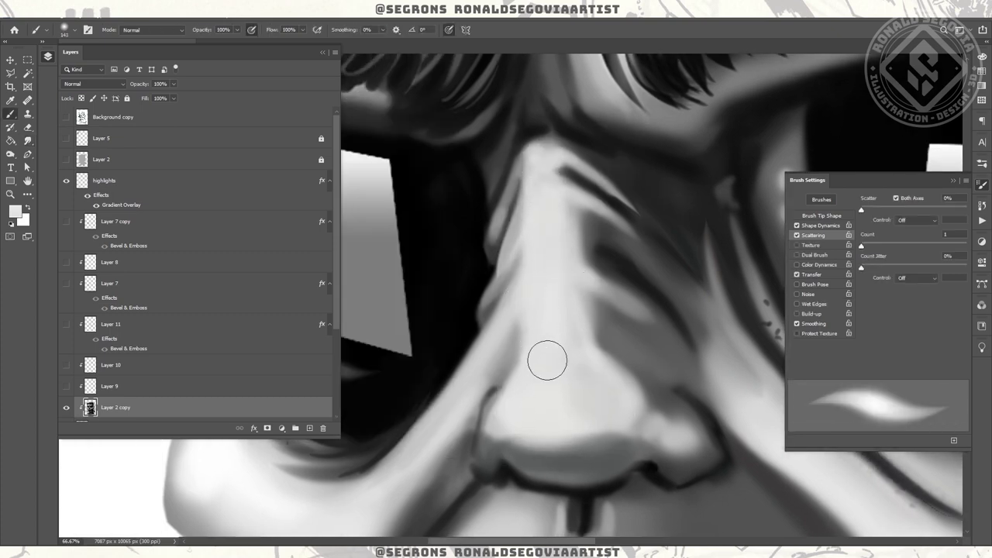
key(z)
click(546, 228)
- Paint dark strokes inside the right ear in black at brush size 59
key(b)
key(d)
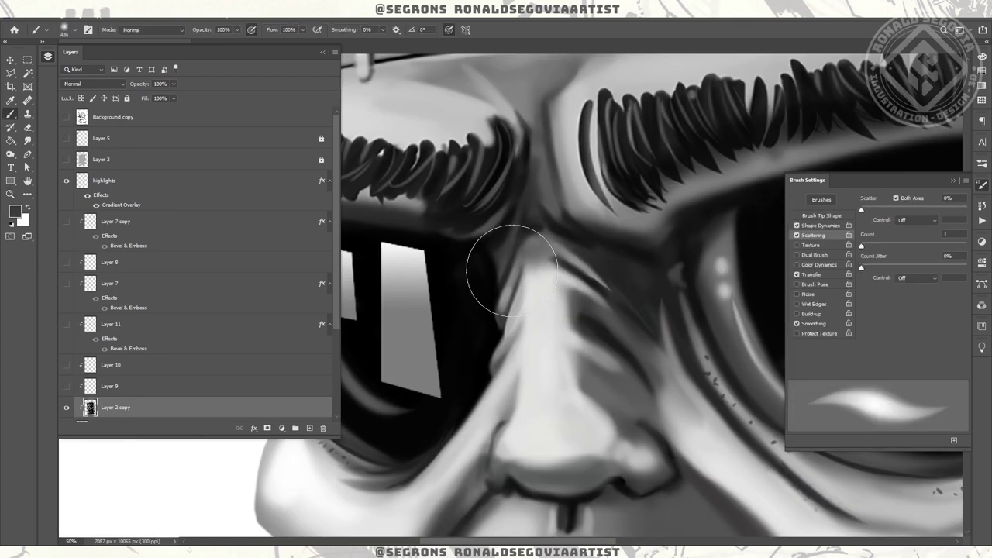
drag(543, 389, 520, 261)
key(bracketleft)
key(bracketleft)
key(bracketleft)
key(bracketleft)
key(bracketleft)
key(bracketleft)
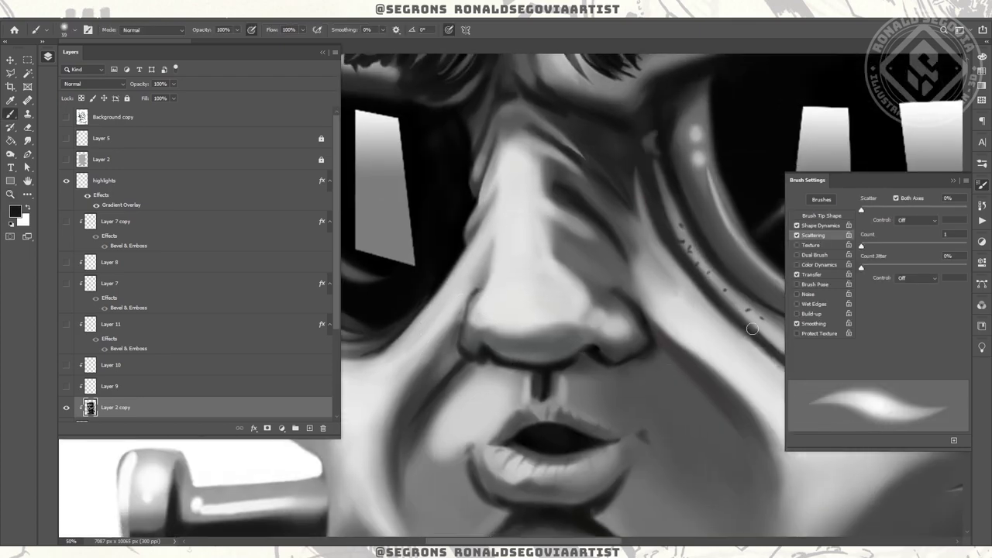
key(ctrl+minus)
key(ctrl+minus)
key(ctrl+minus)
key(z)
drag(739, 273, 775, 275)
key(b)
mouse_move(558, 310)
mouse_down()
mouse_move(622, 284)
mouse_move(633, 290)
mouse_move(626, 355)
mouse_move(671, 323)
mouse_move(677, 334)
mouse_move(593, 287)
mouse_move(639, 271)
mouse_up()
- Add more dark shading deeper inside the ear
key(ctrl+minus)
key(ctrl+minus)
key(ctrl+minus)
key(z)
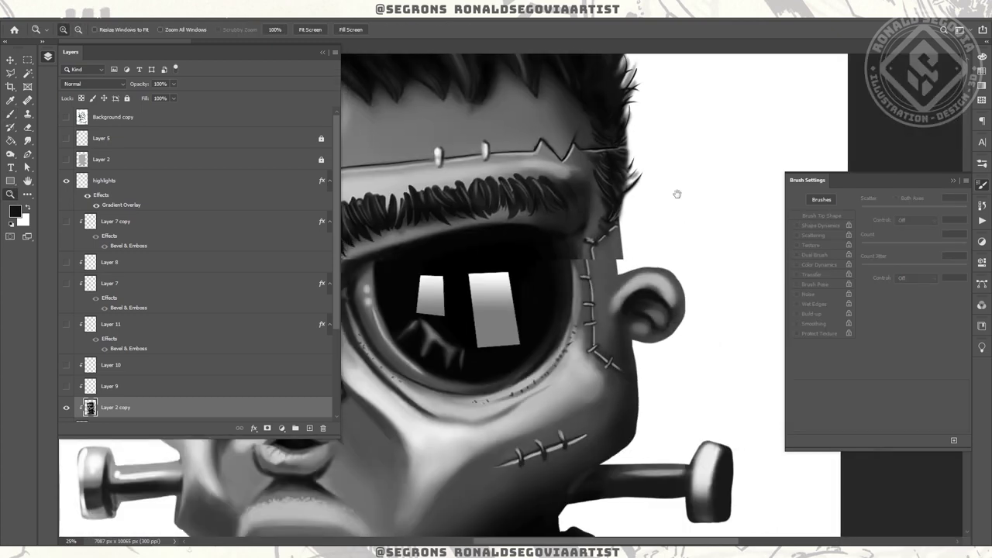
key(ctrl+plus)
key(ctrl+plus)
key(b)
mouse_move(450, 297)
mouse_down()
mouse_move(502, 322)
mouse_move(525, 352)
mouse_move(484, 314)
mouse_move(462, 246)
mouse_up()
- Smudge the ear's dark strokes to blend them, softening the stroke near its top
key(ctrl+minus)
key(ctrl+minus)
key(ctrl+minus)
key(z)
key(ctrl+plus)
key(ctrl+plus)
key(ctrl+plus)
key(ctrl+plus)
key(r)
mouse_move(521, 370)
mouse_down()
mouse_move(490, 363)
mouse_move(498, 353)
mouse_move(510, 361)
mouse_move(471, 341)
mouse_move(495, 352)
mouse_move(482, 314)
mouse_up()
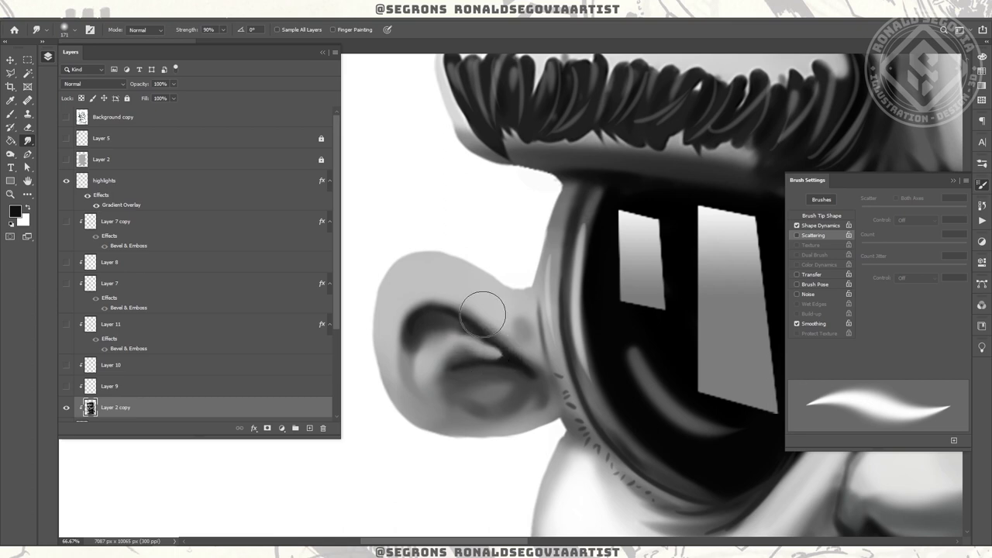
drag(442, 348, 410, 341)
key(b)
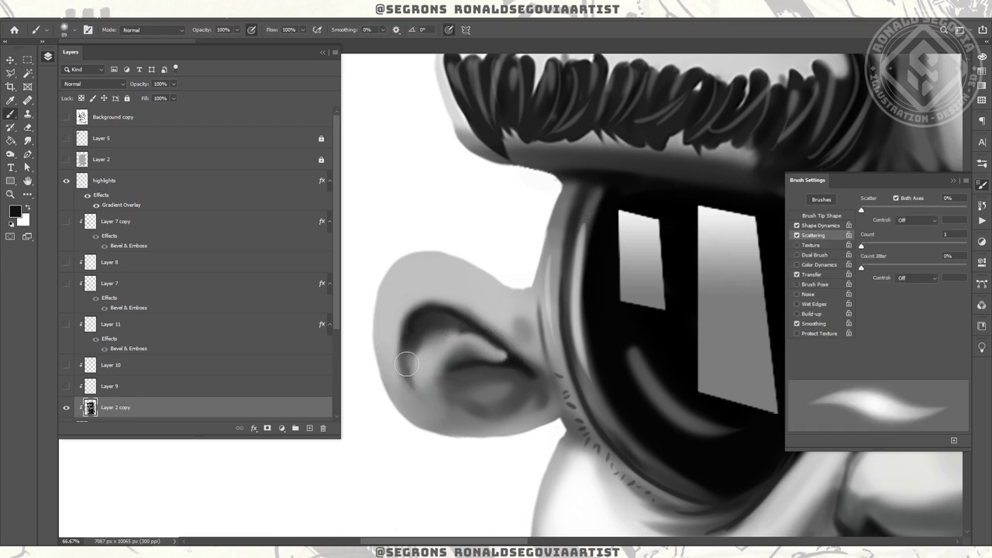
- Shade the ear's edge where it meets the head
key(ctrl+0)
key(z)
click(626, 226)
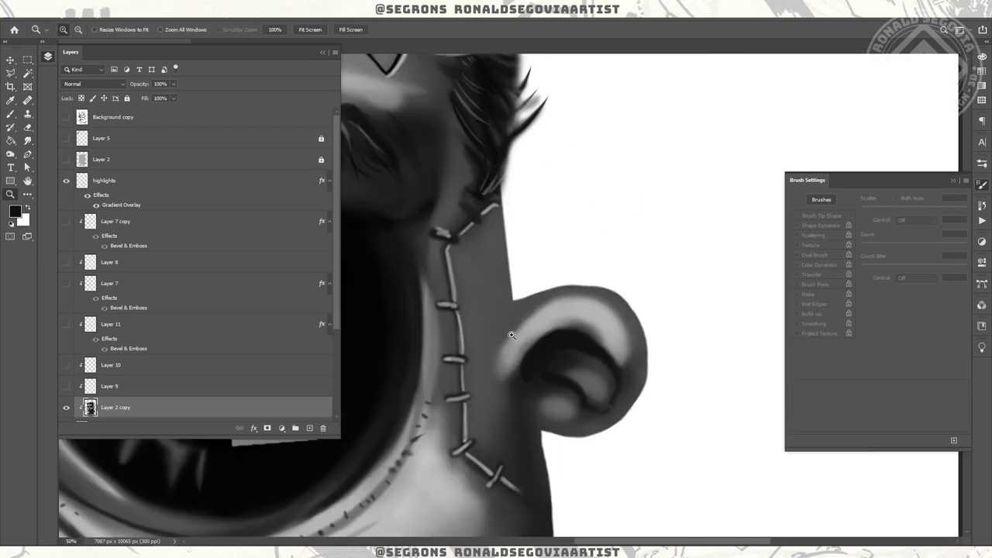
key(b)
drag(519, 285, 507, 321)
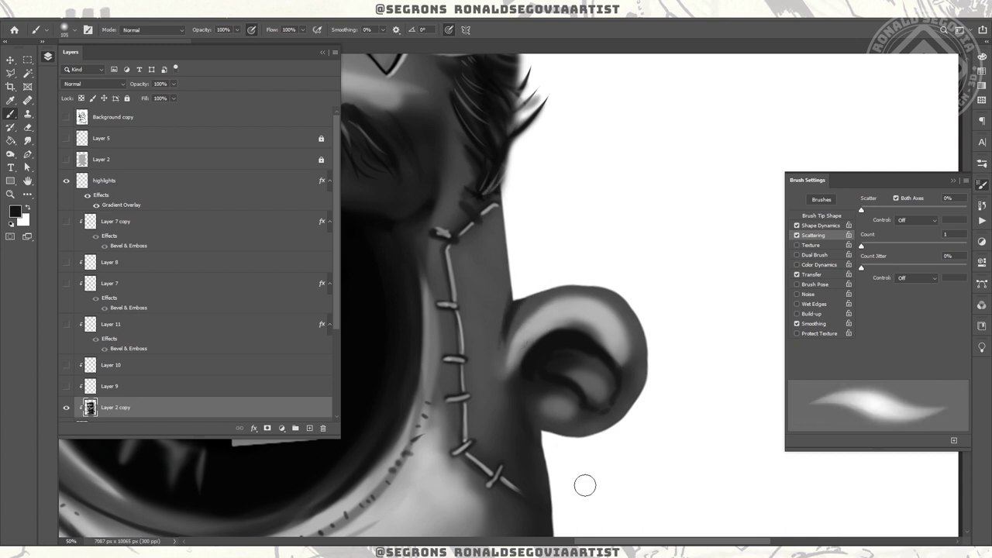
- Make Layers 9, 10 and 11 visible again and select Layer 10
key(z)
alt+click(630, 299)
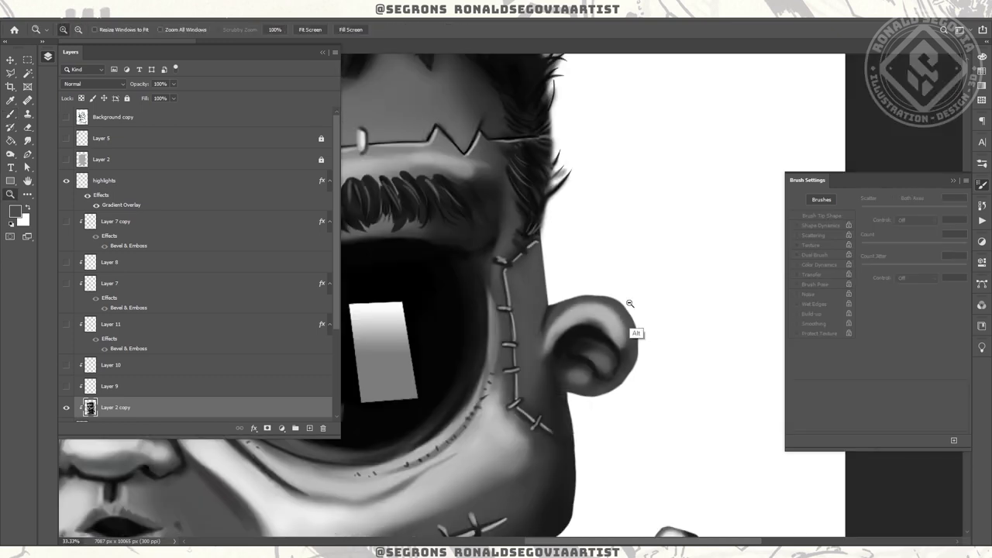
click(66, 364)
click(66, 386)
click(65, 324)
click(353, 337)
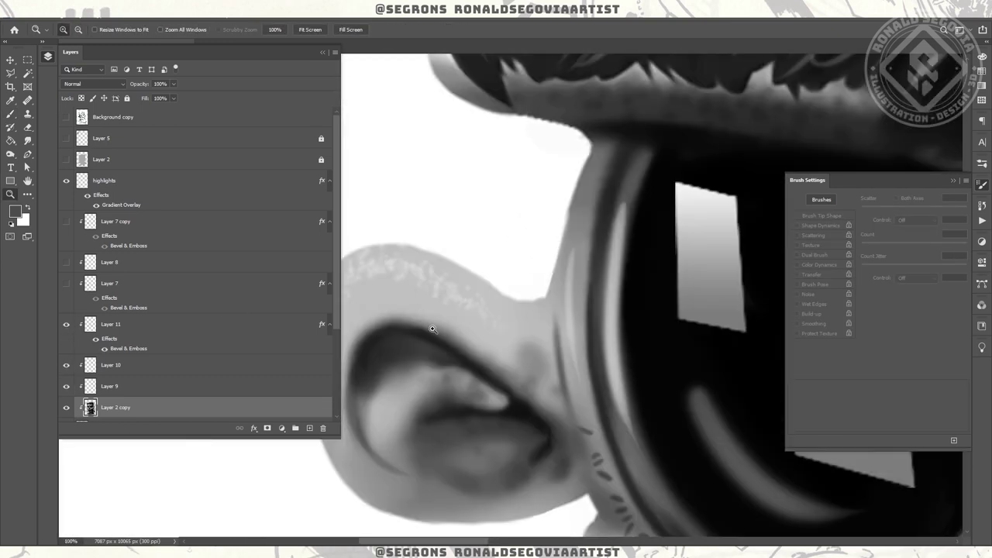
click(85, 364)
- Enable Scattering for the brush in the Brush Settings panel
key(e)
drag(454, 421, 531, 255)
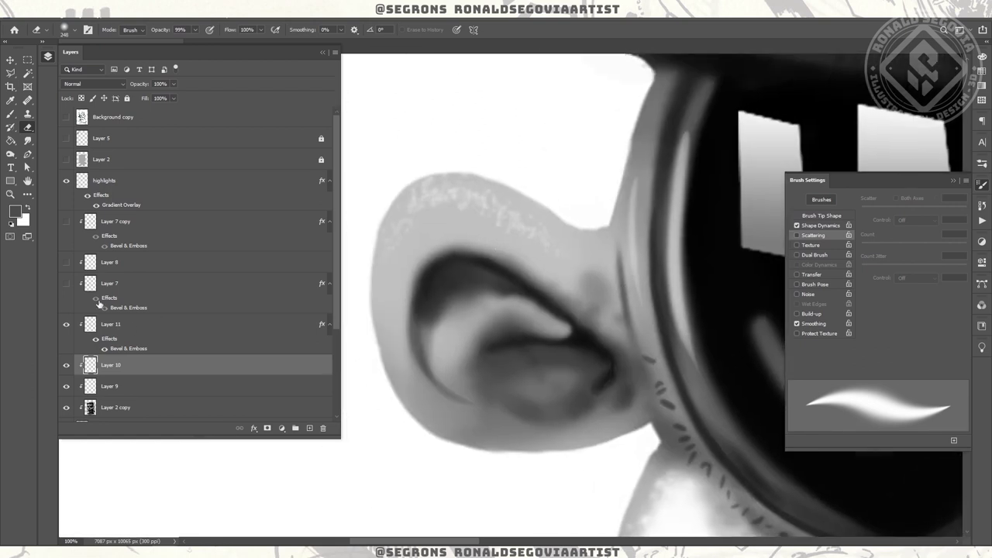
key(b)
click(68, 29)
click(805, 226)
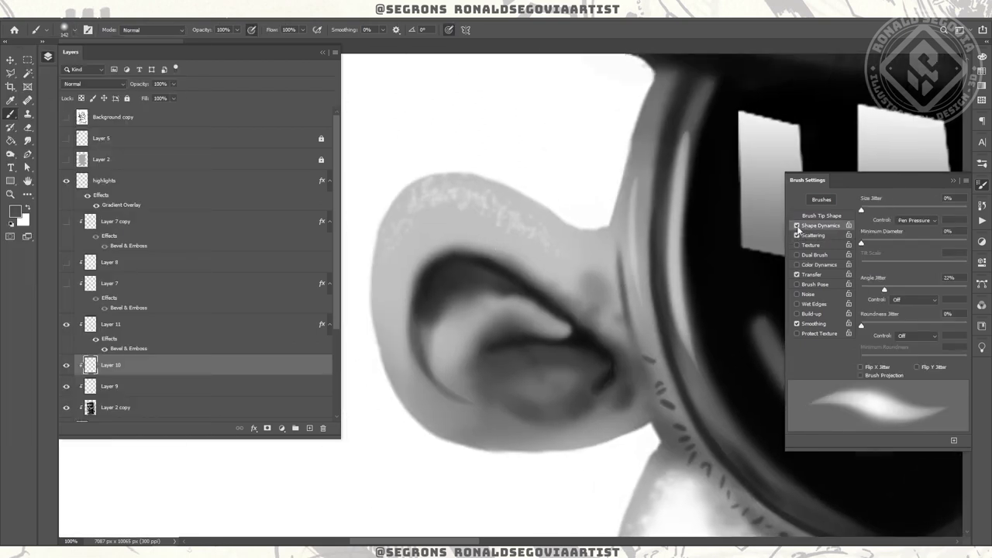
click(822, 235)
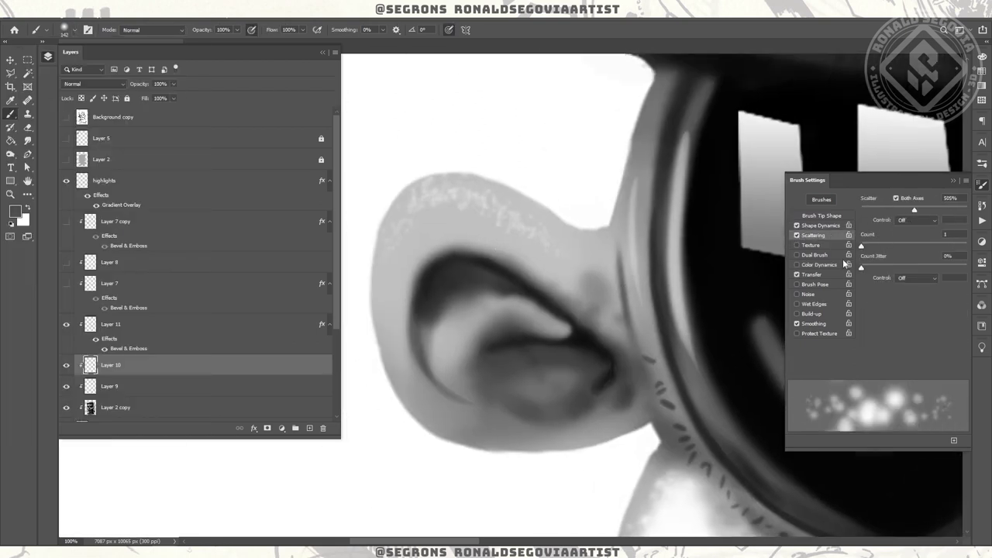
click(797, 235)
- On Layer 9, paint white speckles down the left ear's edge with a size 20 brush
click(66, 386)
click(66, 386)
click(116, 386)
alt+click(517, 140)
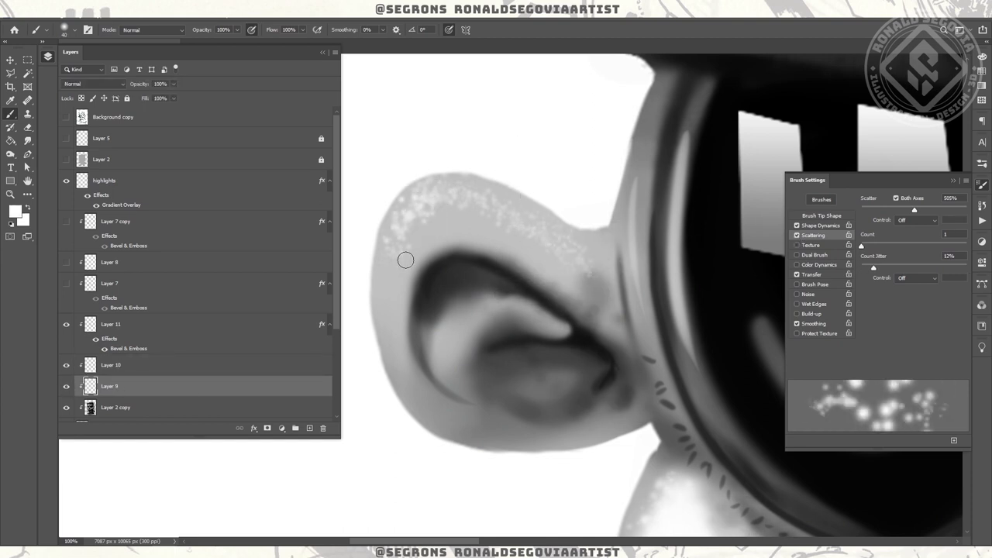
drag(396, 247, 385, 326)
key(bracketleft)
key(bracketleft)
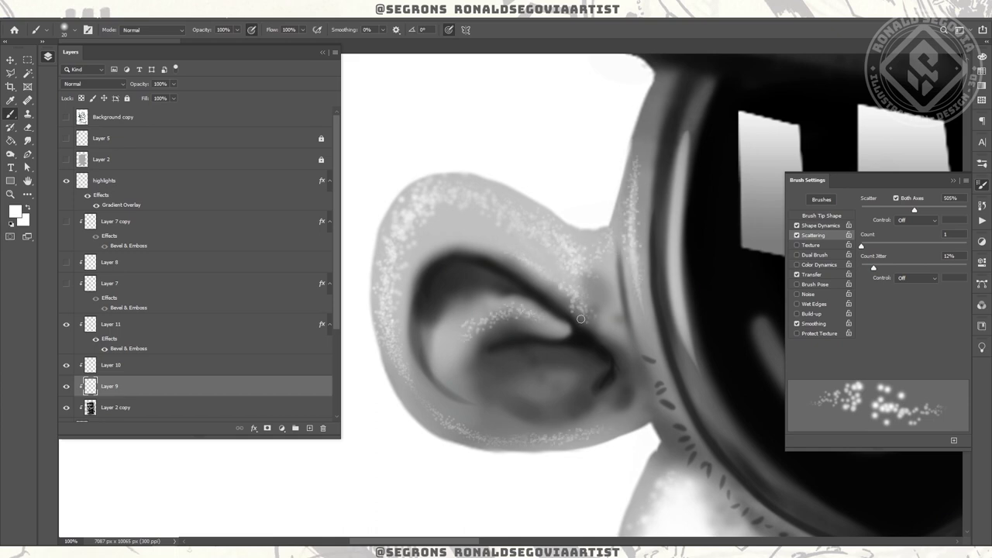
scroll(532, 297, up, 5)
scroll(553, 336, down, 8)
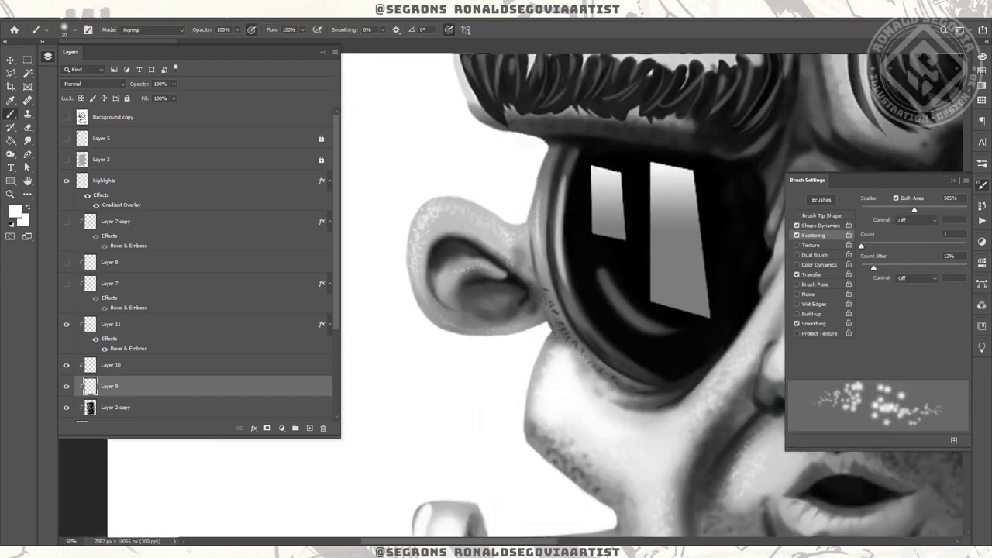
- Smudge the rough ear outline, resizing the Smudge brush from 98 to about 52 and 79
scroll(551, 381, down, 1)
scroll(383, 229, up, 2)
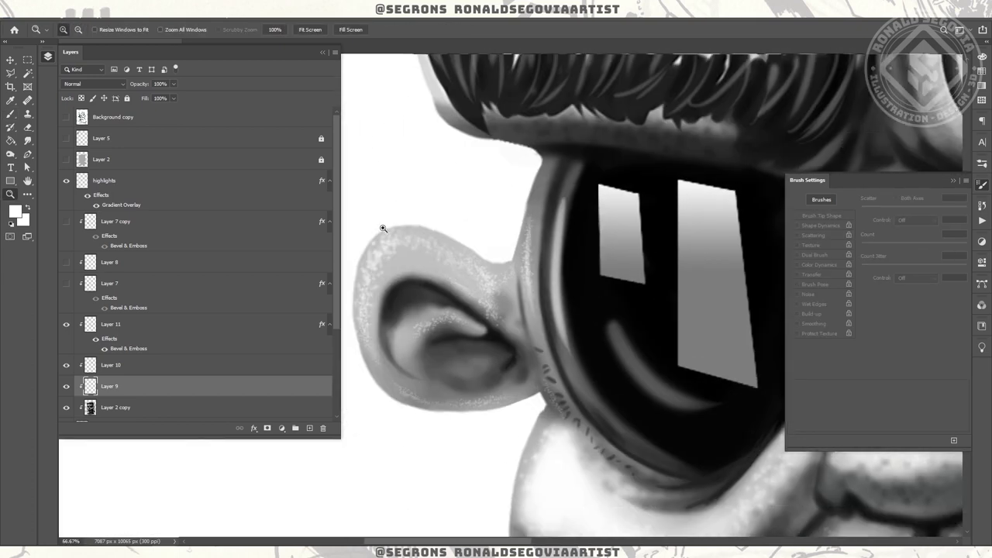
key(alt+bracketleft)
key(r)
key(bracketleft)
key(bracketleft)
key(bracketleft)
key(bracketleft)
key(bracketleft)
key(bracketleft)
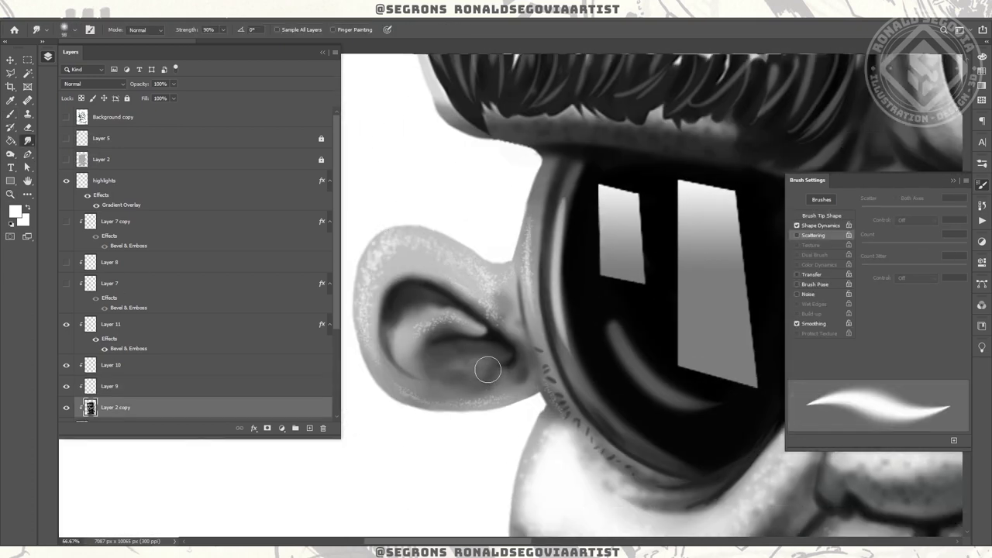
scroll(465, 364, down, 3)
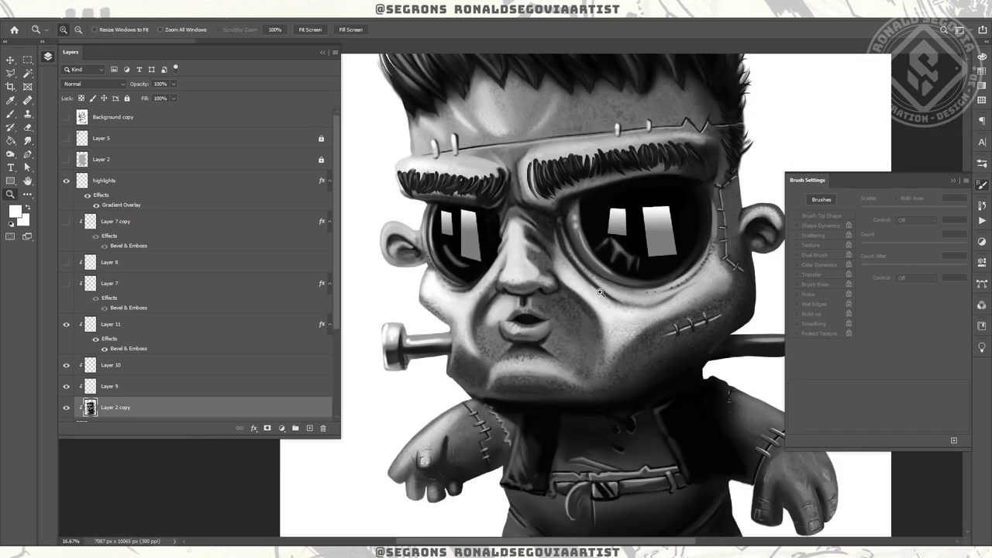
scroll(436, 354, up, 3)
drag(437, 378, 451, 398)
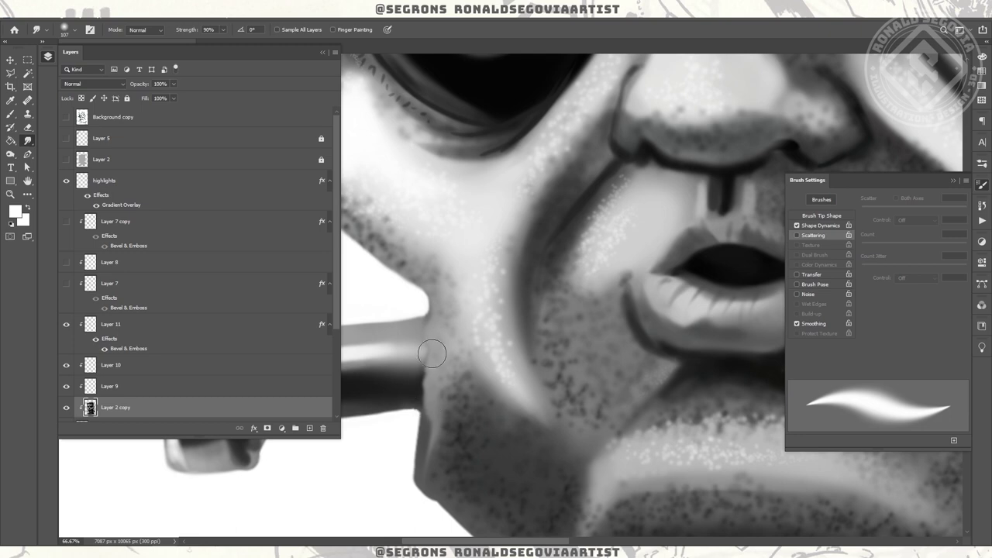
drag(423, 313, 423, 325)
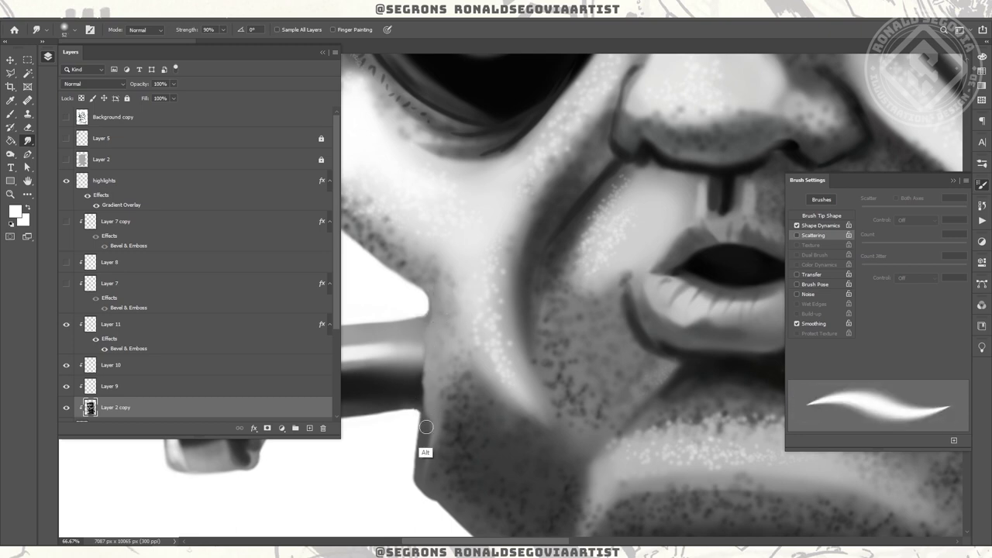
drag(425, 434, 427, 426)
- Smudge the cheek and forehead edges smooth while zooming in and out
key(z)
scroll(511, 376, down, 5)
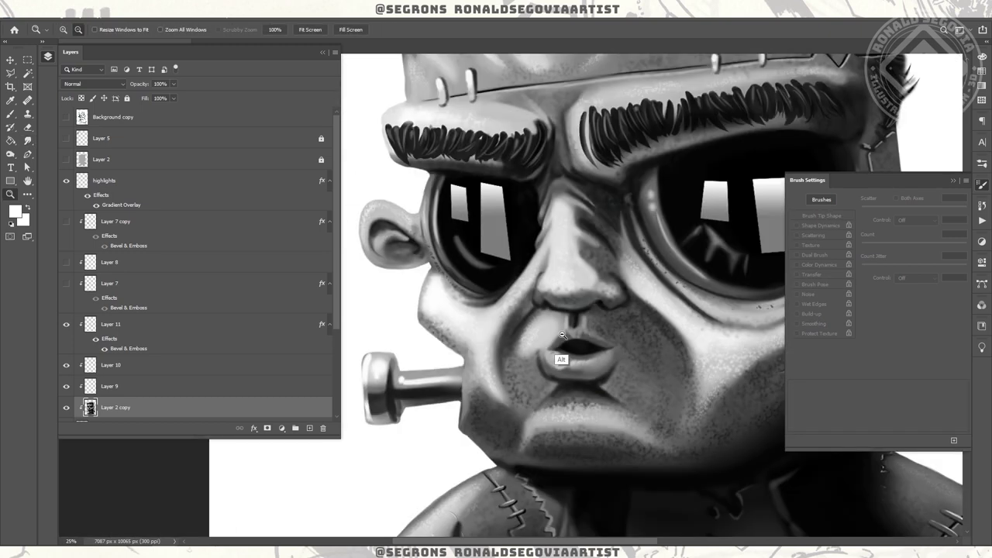
scroll(633, 323, up, 5)
key(ctrl+j)
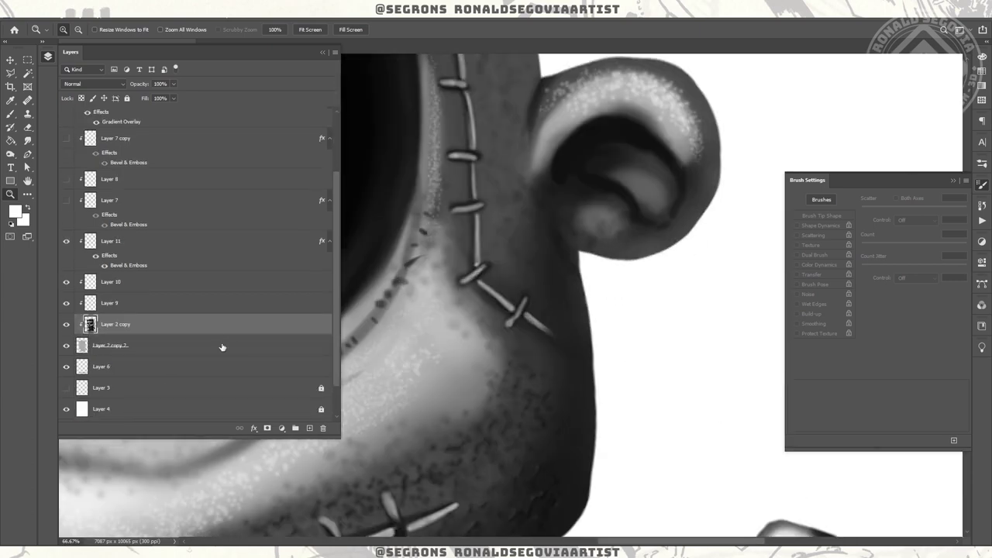
key(r)
key(z)
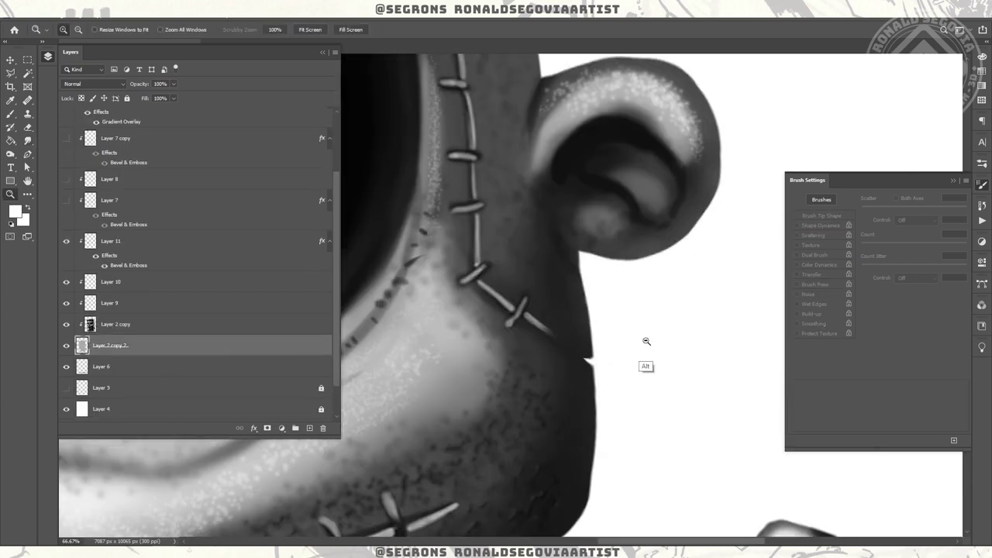
scroll(671, 317, down, 5)
scroll(602, 213, up, 1)
scroll(602, 213, up, 4)
key(r)
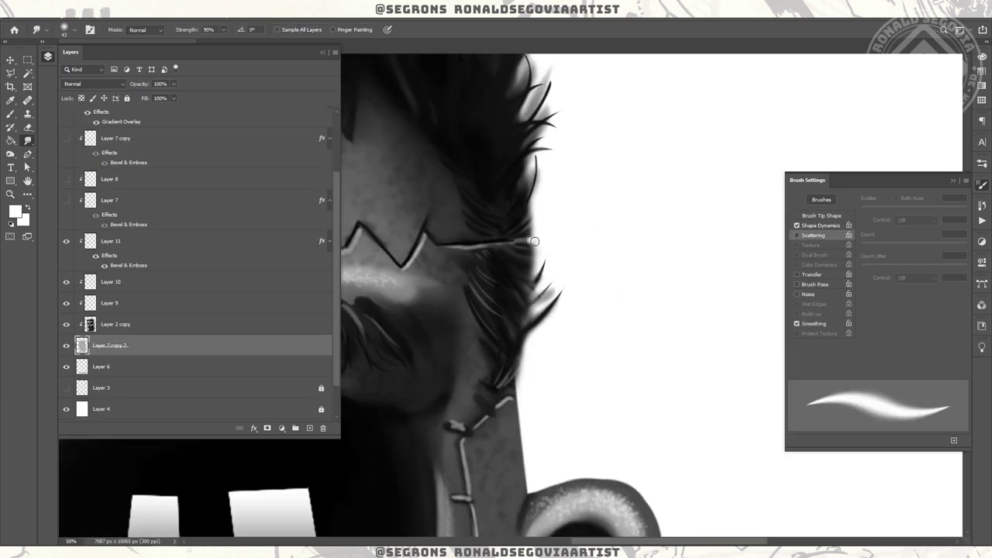
key(z)
scroll(622, 299, down, 5)
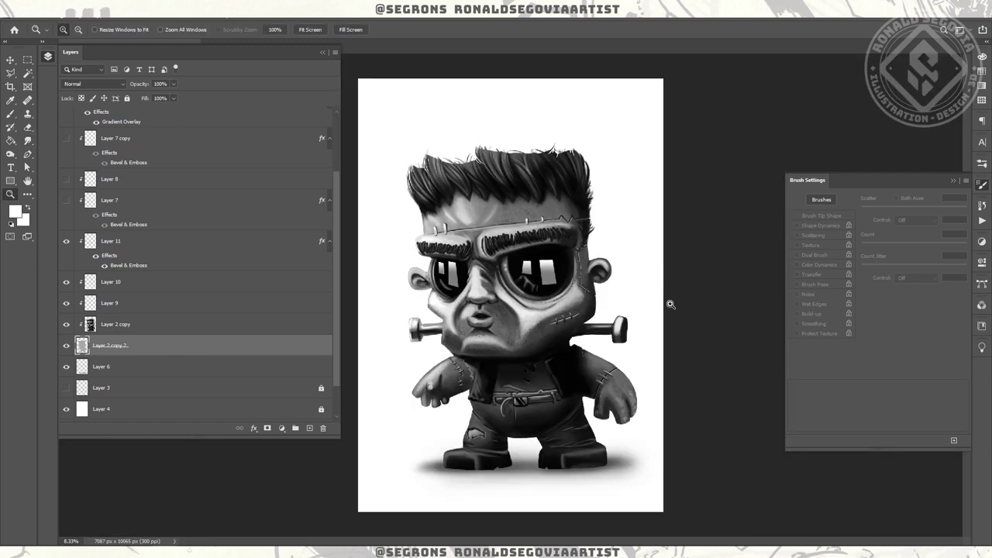
scroll(671, 304, up, 4)
key(b)
ctrl+click(491, 250)
- Redo the light speckles on the right arm on Layer 10 with a slightly smaller brush
key(ctrl+z)
key(bracketleft)
key(bracketleft)
click(537, 277)
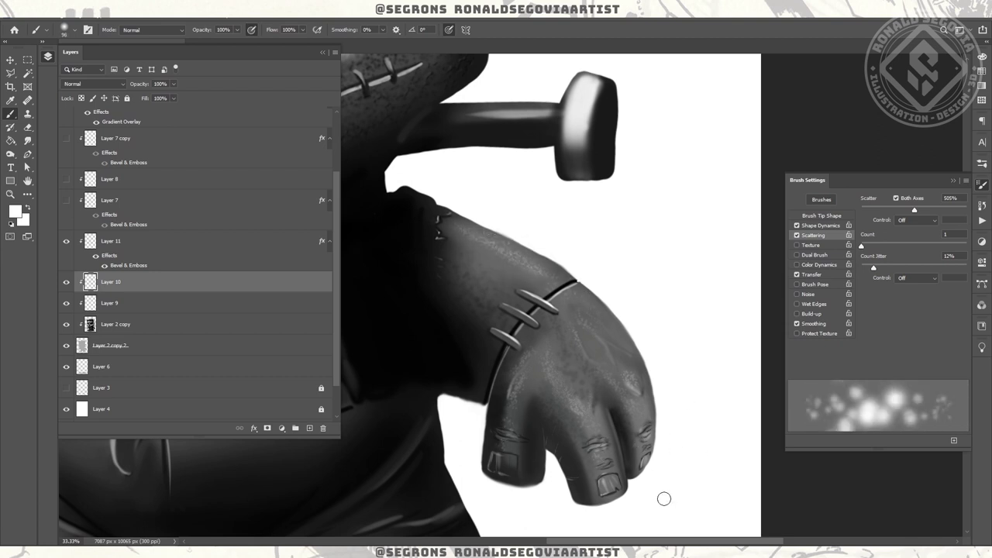
scroll(664, 498, down, 1)
scroll(492, 355, up, 1)
- Select Layer 11 and create a new Layer 12 above it
key(e)
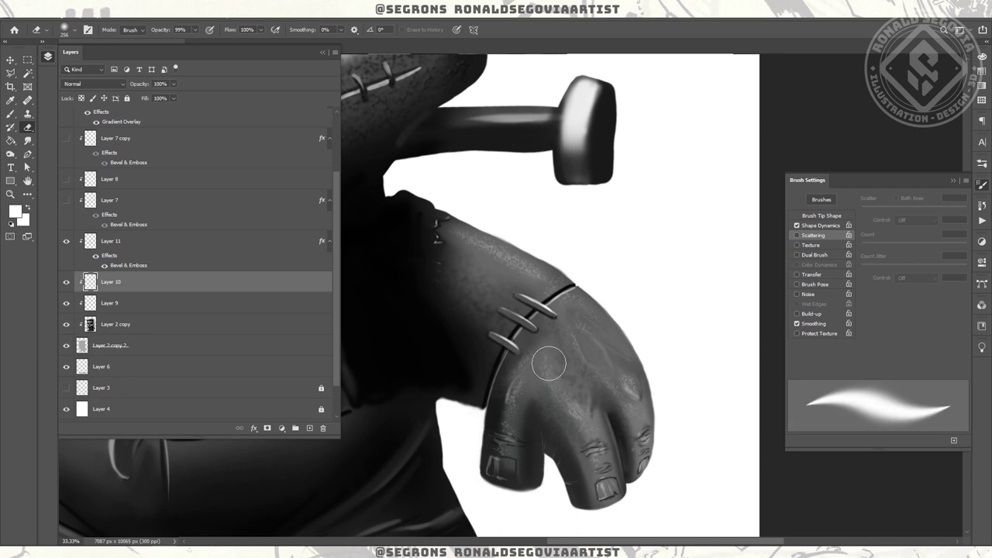
click(109, 304)
key(z)
scroll(698, 338, down, 3)
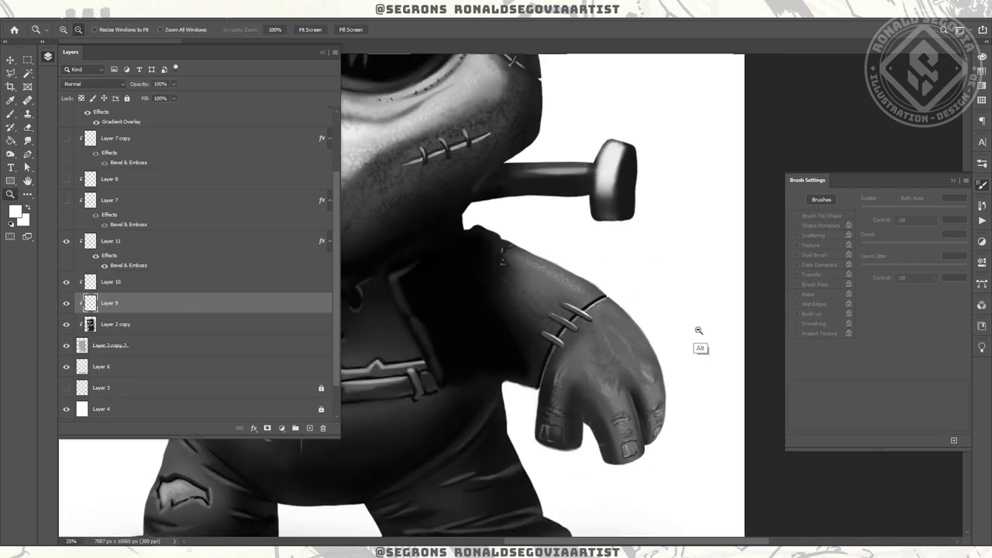
scroll(657, 277, down, 1)
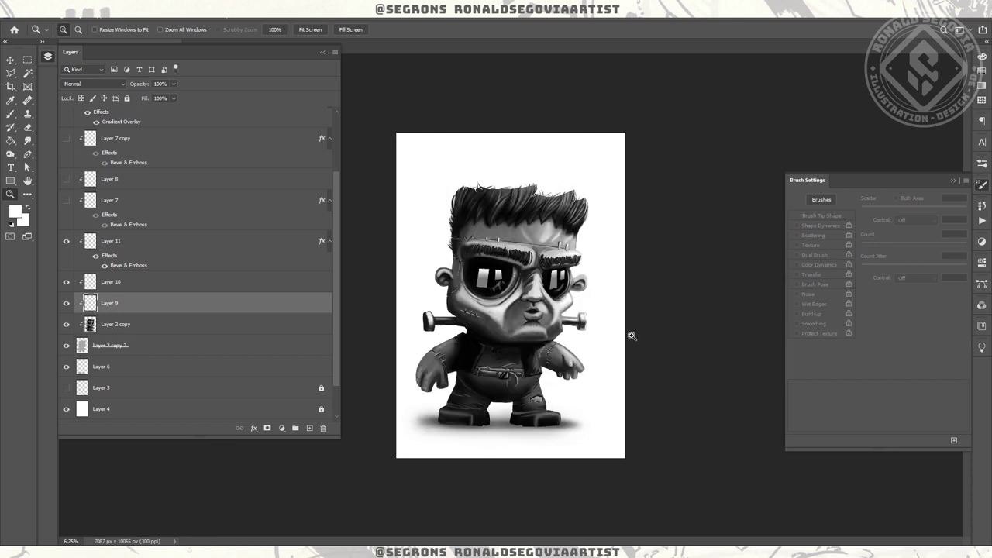
scroll(632, 335, up, 4)
scroll(591, 277, down, 3)
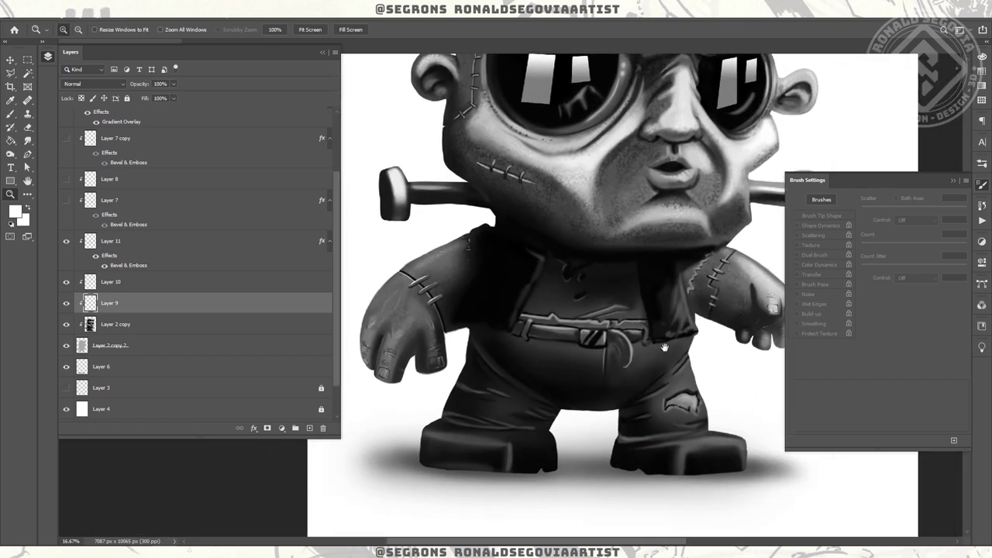
scroll(664, 347, up, 3)
click(233, 241)
click(309, 428)
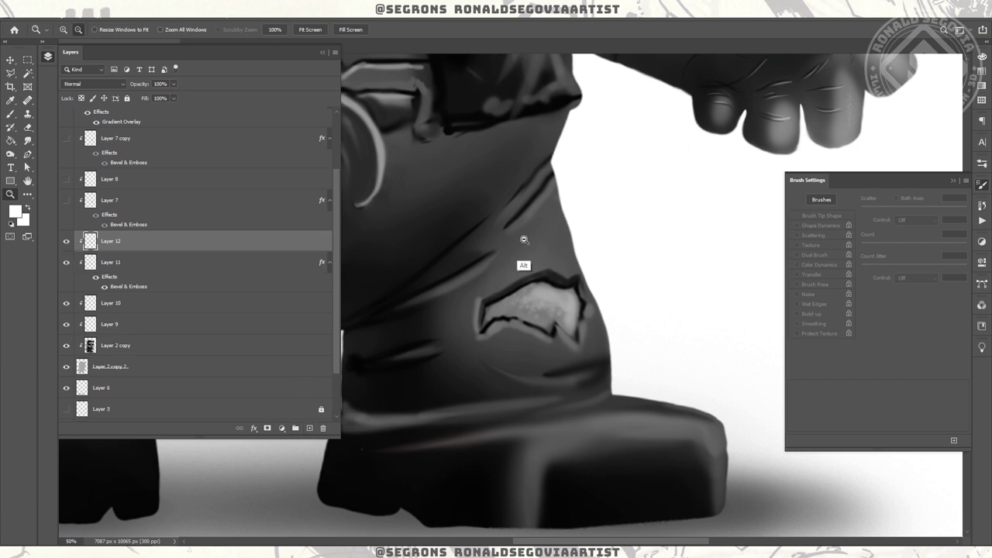
- Try a dark spatter-brush stroke across the trousers, then undo it
scroll(522, 264, down, 2)
key(b)
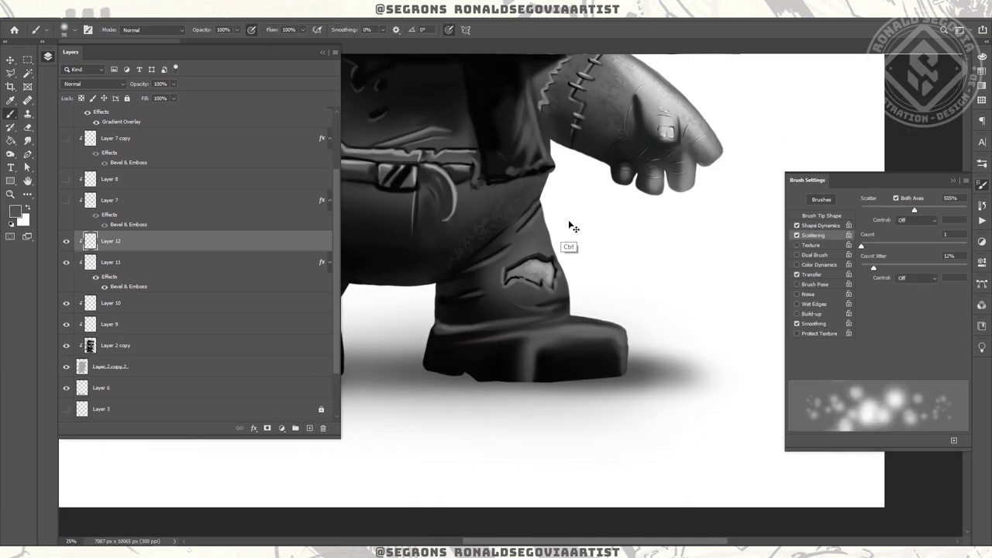
key(e)
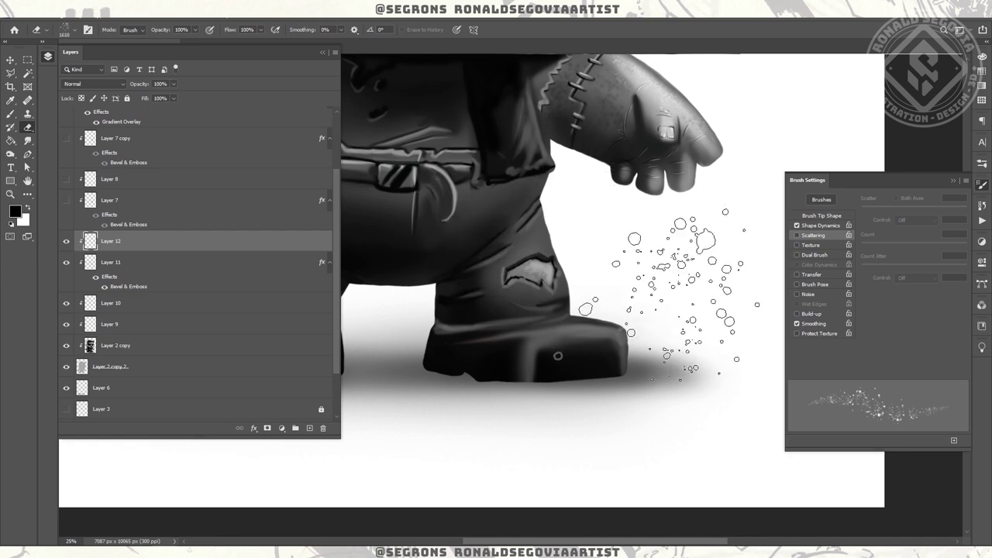
click(66, 29)
drag(182, 246, 187, 302)
click(77, 317)
key(Return)
drag(471, 227, 547, 176)
key(ctrl+space)
click(628, 246)
key(ctrl+z)
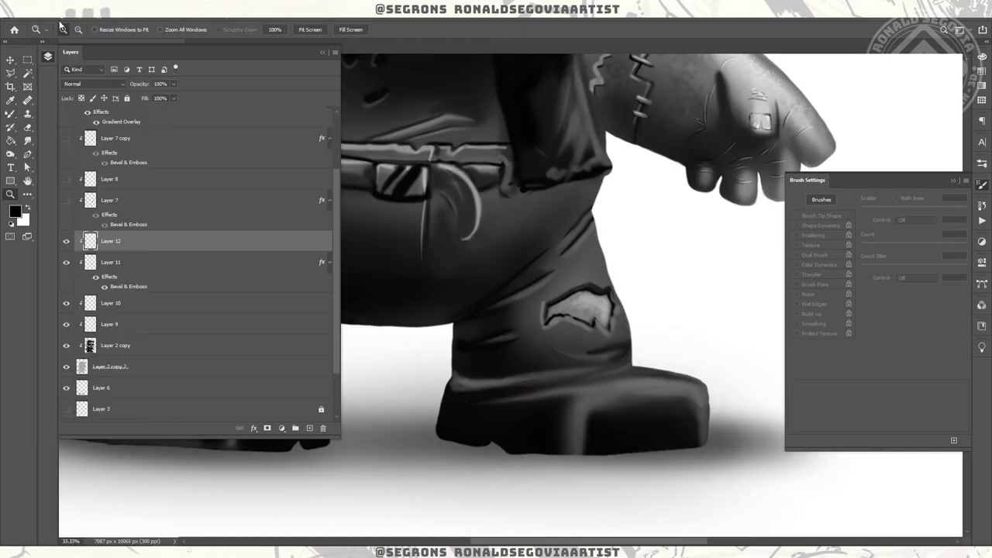
- Choose a different spatter brush preset and shrink it to about 130 px
key(b)
click(68, 30)
drag(181, 232, 188, 287)
double_click(77, 332)
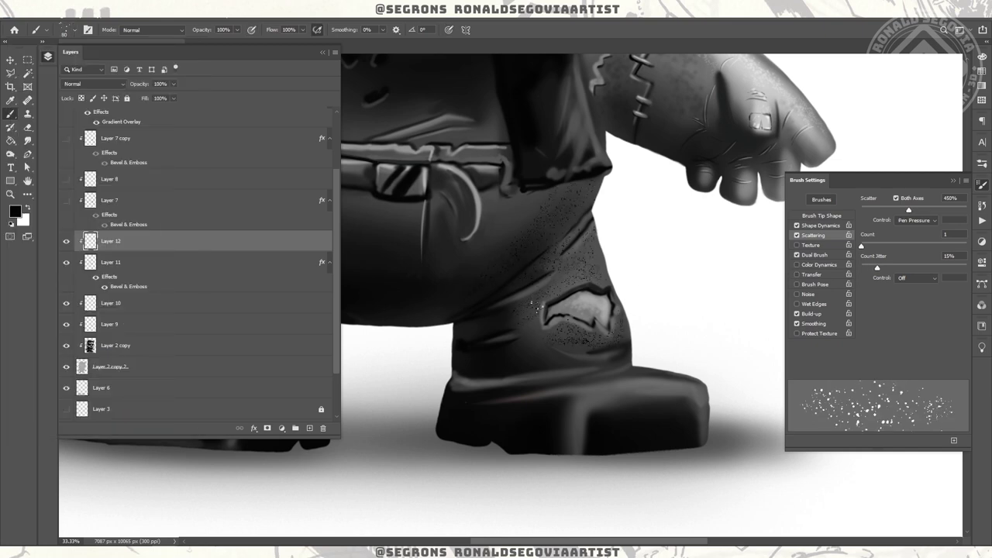
drag(468, 258, 535, 284)
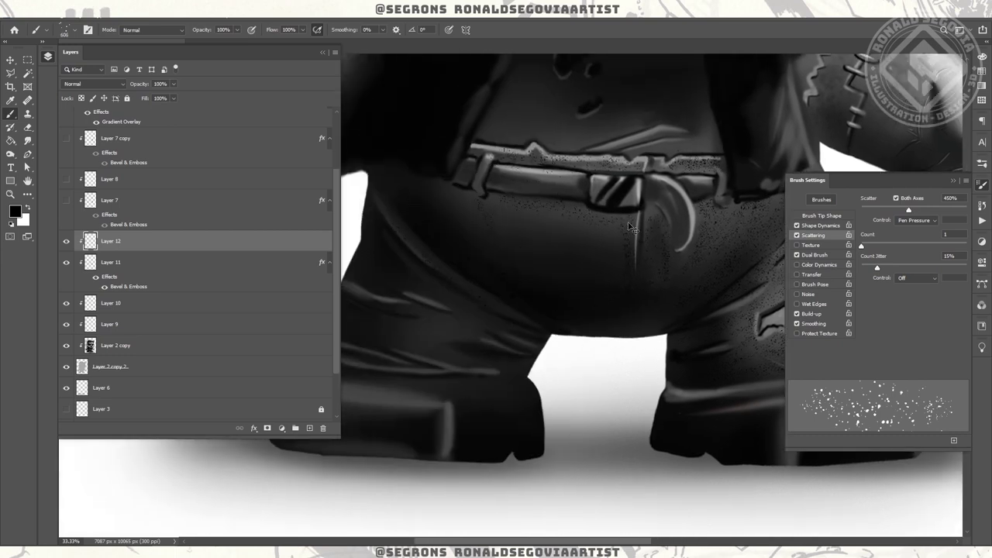
drag(520, 233, 476, 223)
key(z)
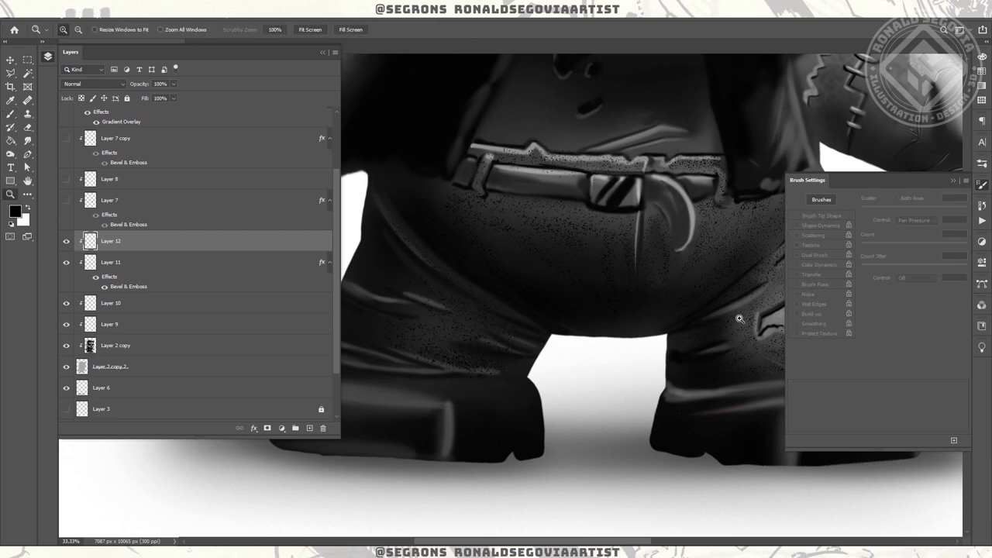
key(ctrl+minus)
- Set the trouser texture layer to Overlay at 35% opacity and view the whole character
click(93, 83)
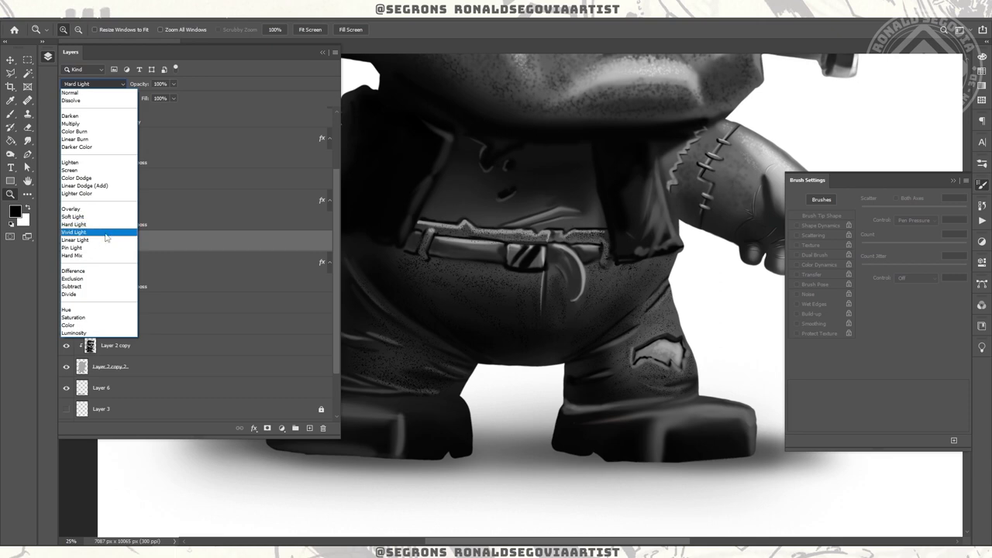
click(71, 208)
drag(173, 84, 151, 113)
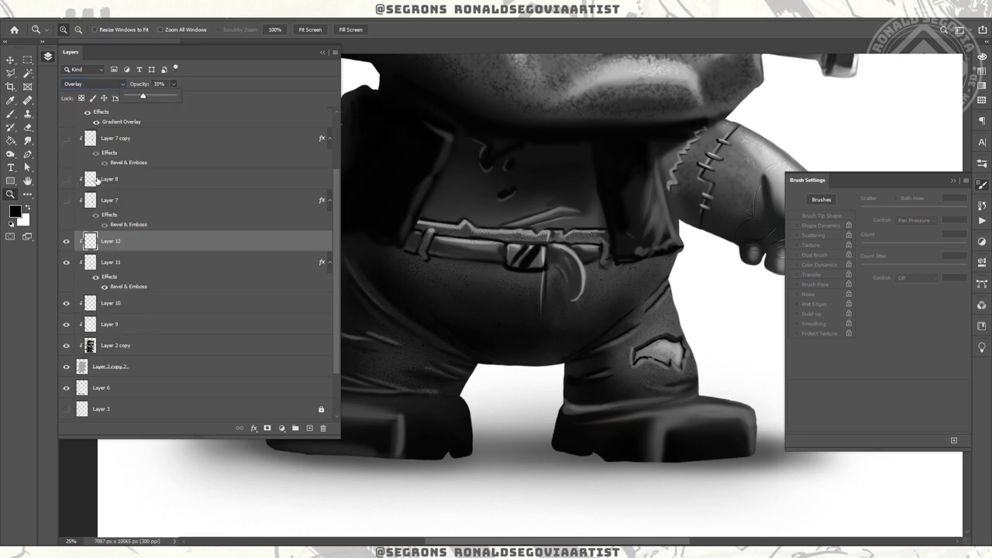
click(685, 308)
alt+click(685, 310)
alt+click(670, 317)
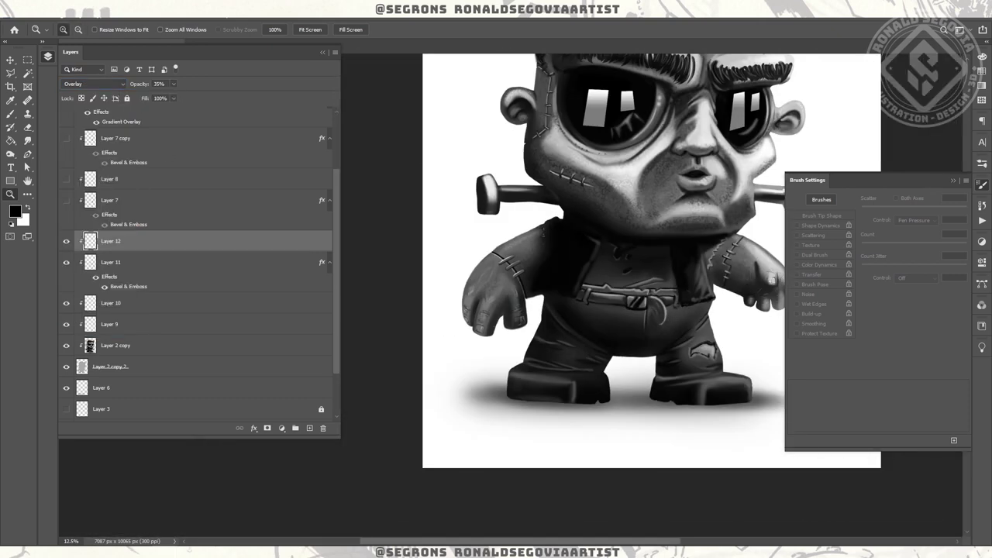
- Zoom to the face and neck bolt, select Layer 2 copy, and pick Soft Round Pressure Size
click(587, 291)
drag(713, 317, 584, 338)
drag(629, 287, 465, 333)
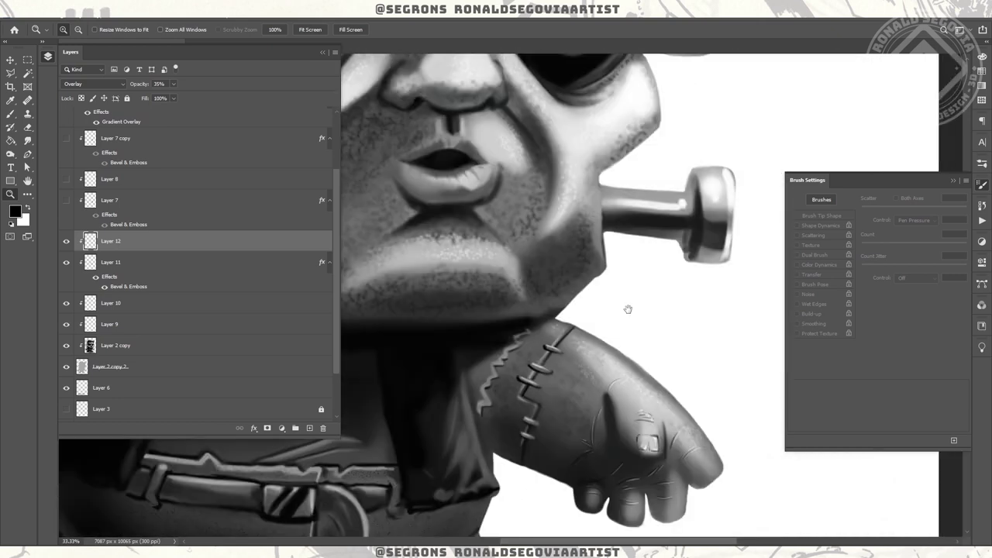
click(122, 346)
key(b)
click(65, 30)
scroll(100, 233, down, 5)
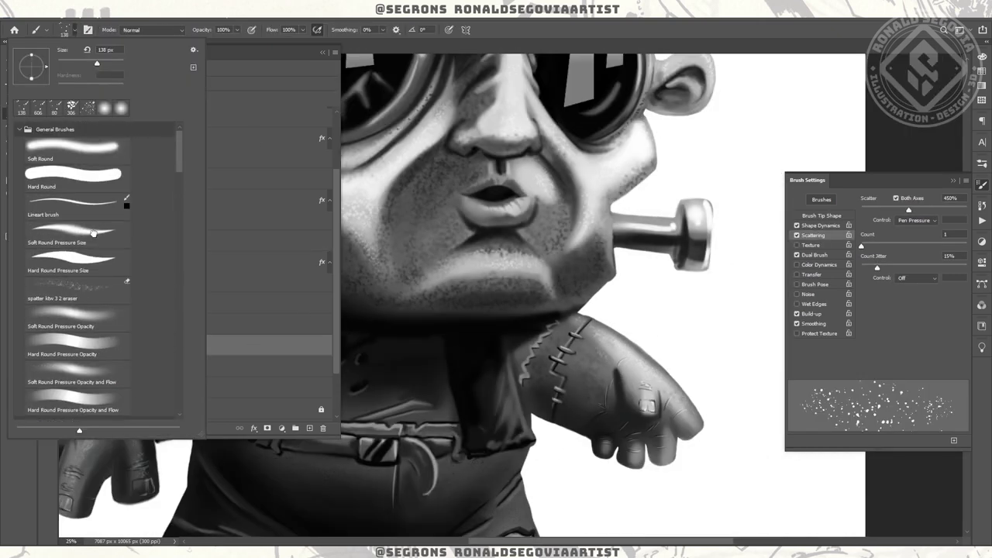
double_click(78, 127)
- Sample the grey skin tone and paint over the dark edge along the bolt
alt+click(609, 250)
drag(607, 206, 611, 243)
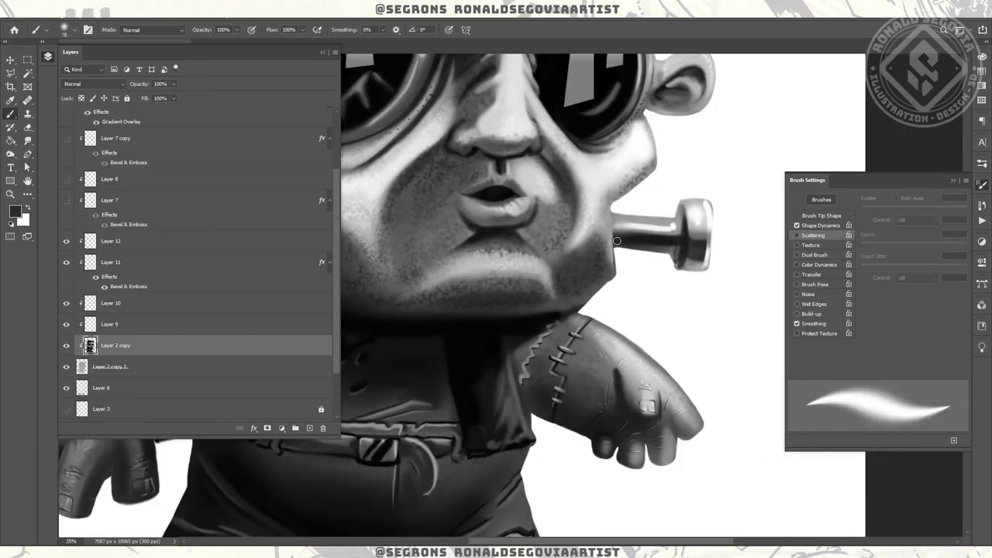
alt+click(614, 224)
scroll(629, 231, up, 2)
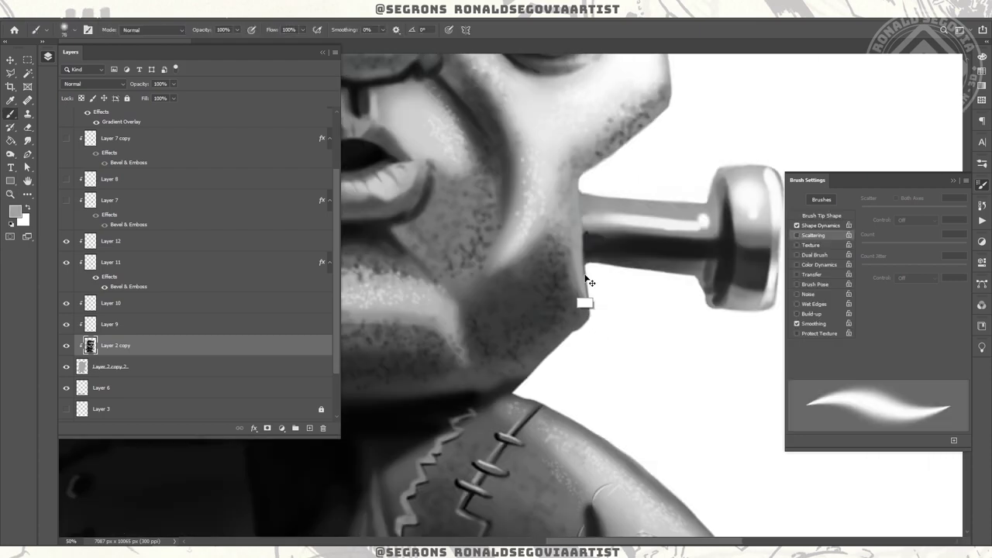
key(bracketright)
key(bracketright)
key(bracketright)
key(z)
key(ctrl+minus)
key(ctrl+minus)
key(ctrl+minus)
key(ctrl+minus)
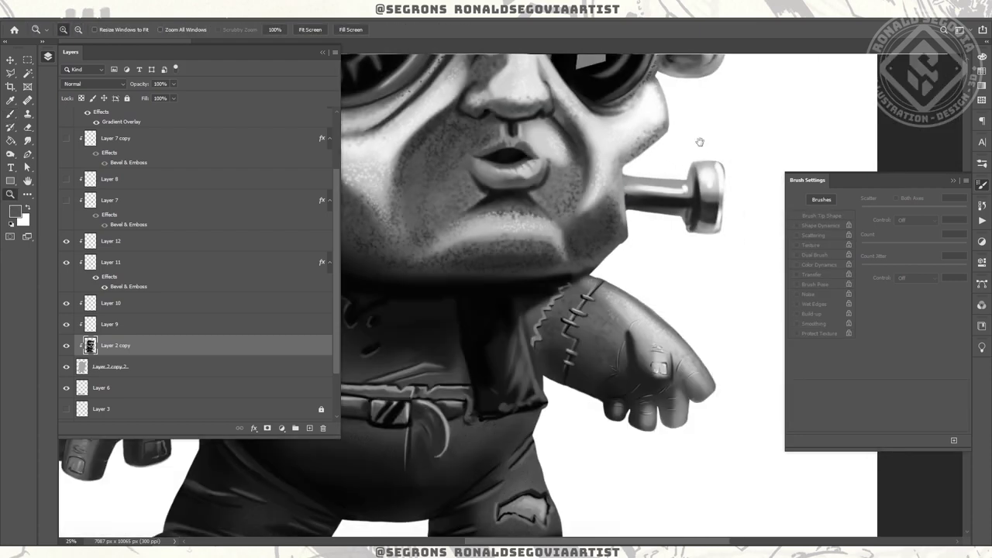
click(322, 52)
key(ctrl+minus)
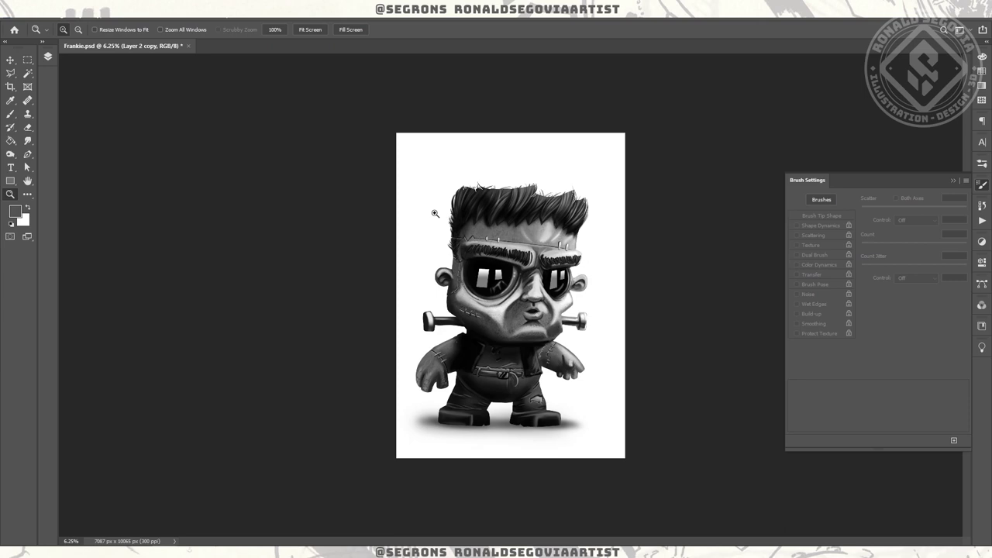
scroll(533, 295, up, 6)
- Smudge the skin around the nose on Layer 2 copy, sampling the dark tone near the bolt
key(r)
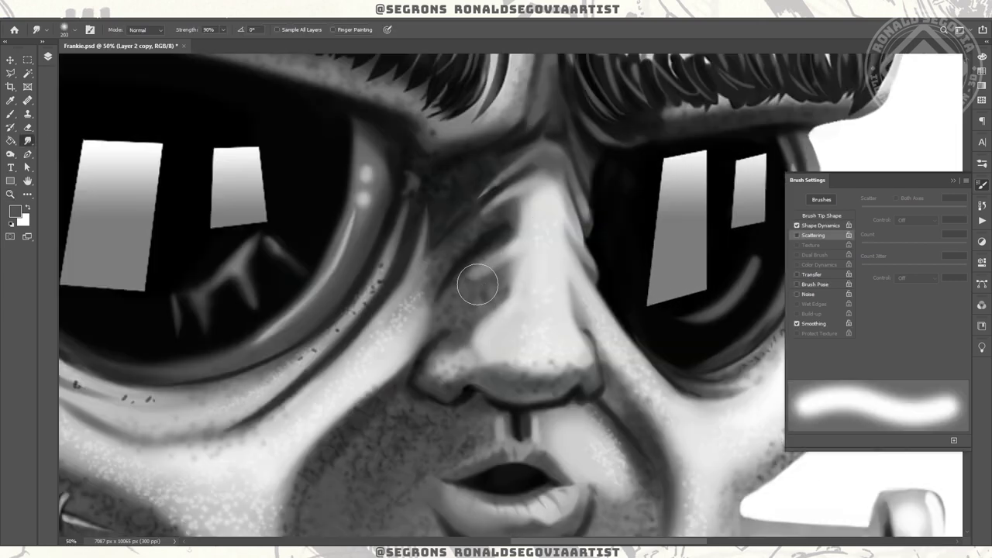
scroll(519, 265, down, 1)
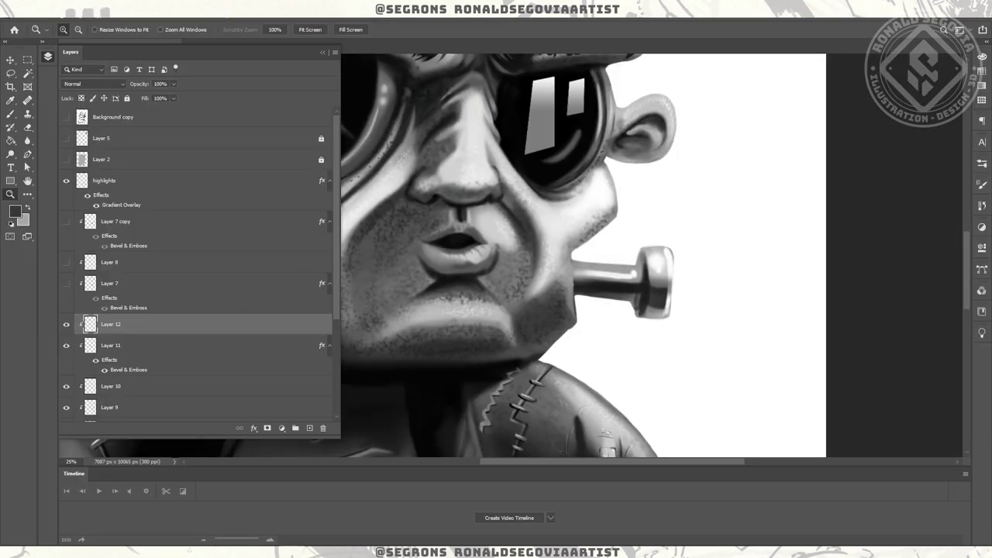
scroll(574, 265, up, 3)
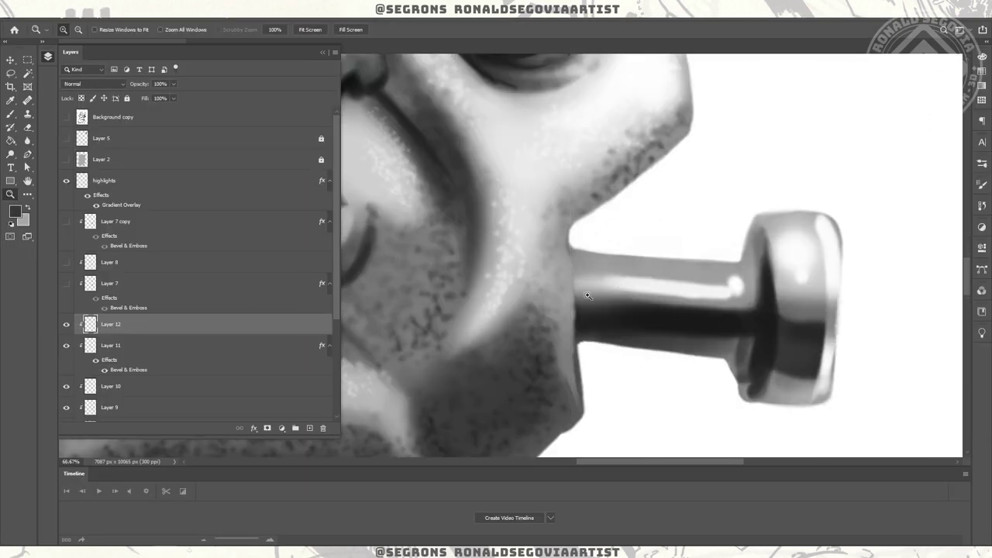
alt+right_click(574, 265)
alt+click(578, 318)
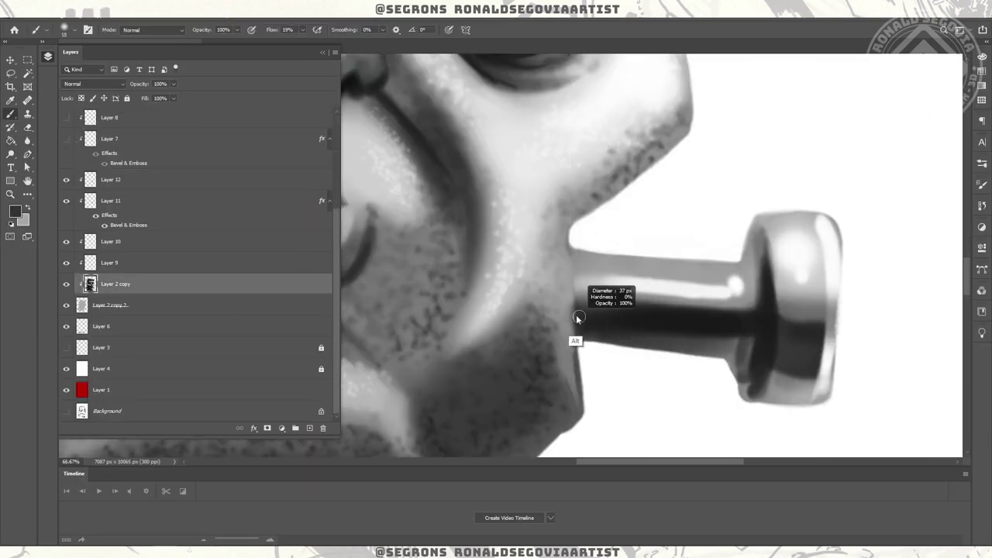
scroll(556, 385, right, 1)
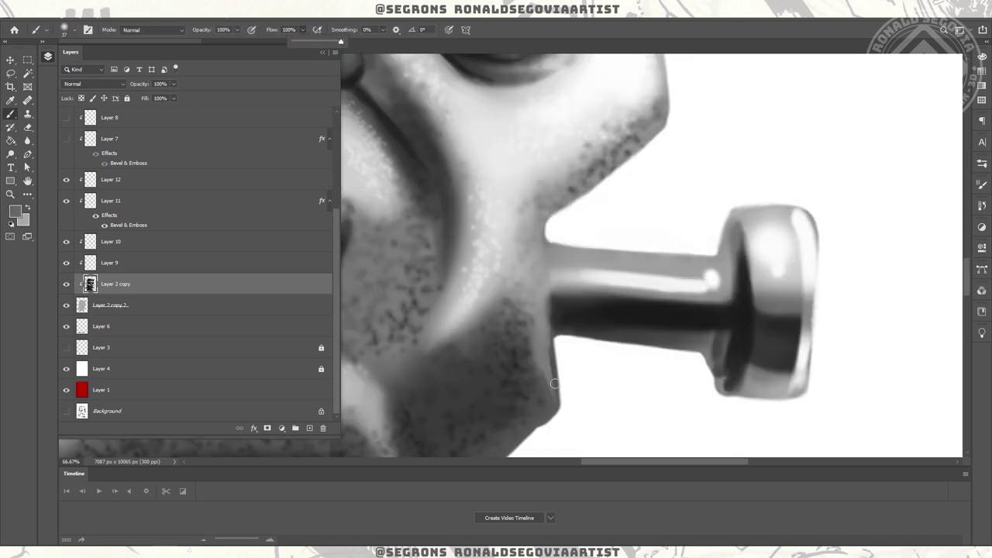
scroll(555, 382, down, 2)
scroll(659, 315, down, 4)
scroll(572, 249, up, 3)
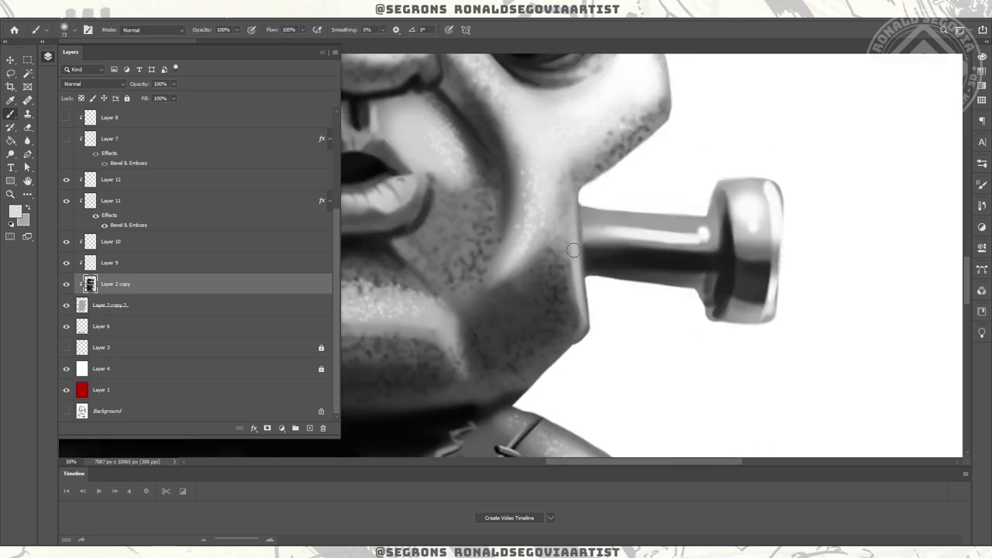
- Turn Layer 12's trouser speckle texture back on and return to the brush
key(z)
scroll(589, 256, down, 3)
scroll(635, 318, down, 3)
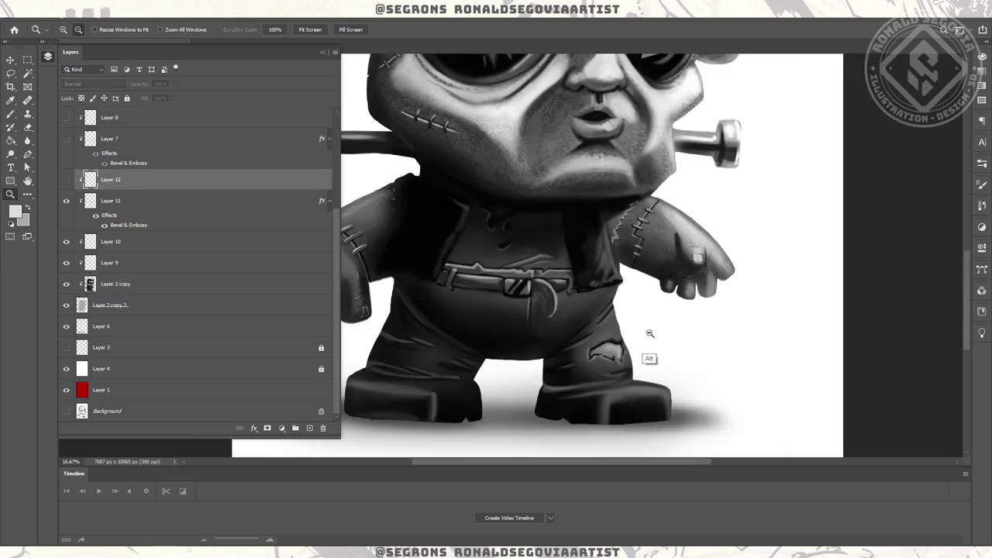
scroll(650, 333, up, 3)
scroll(650, 333, down, 4)
click(66, 179)
key(e)
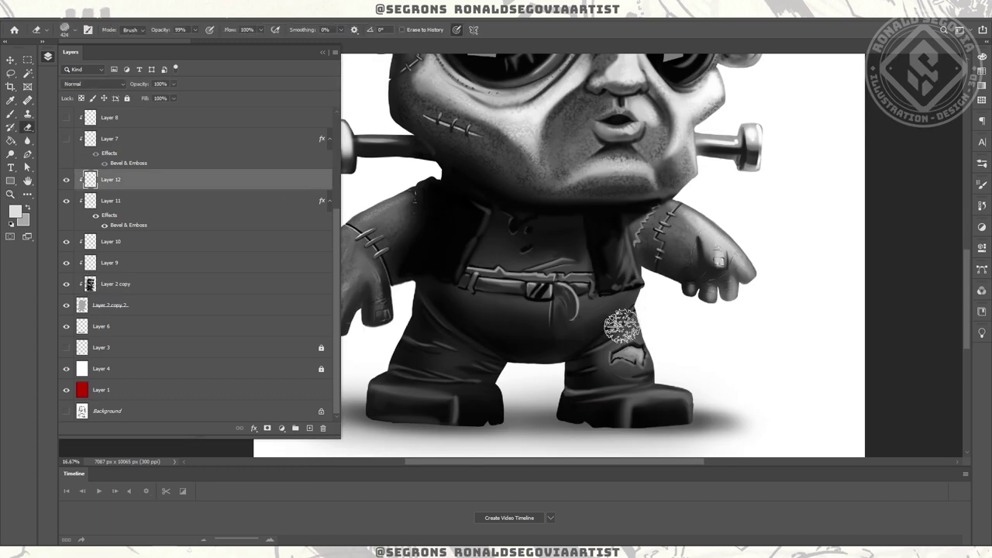
key(b)
- Open the brush settings panel and show its texture options
scroll(635, 345, up, 2)
click(68, 29)
scroll(116, 232, down, 3)
key(Return)
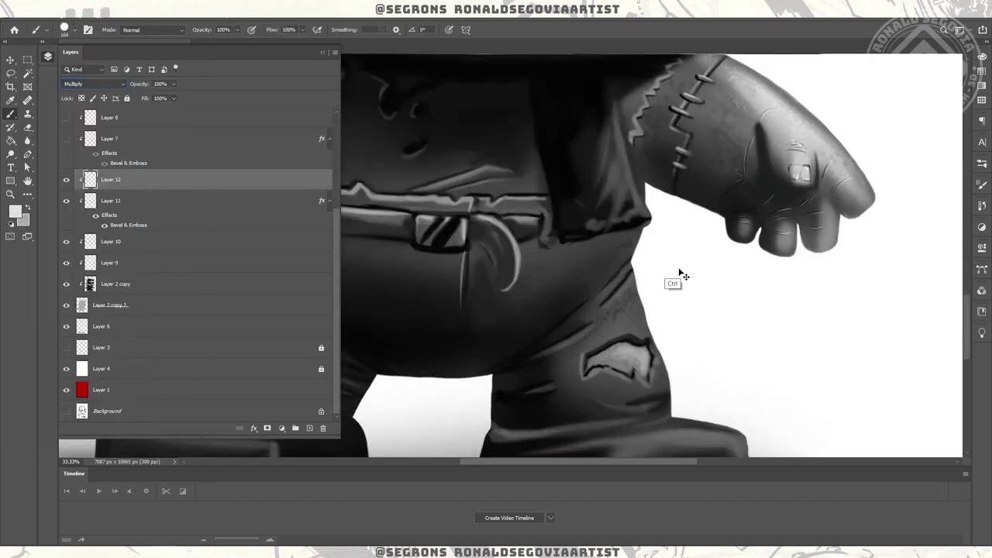
click(88, 30)
click(810, 245)
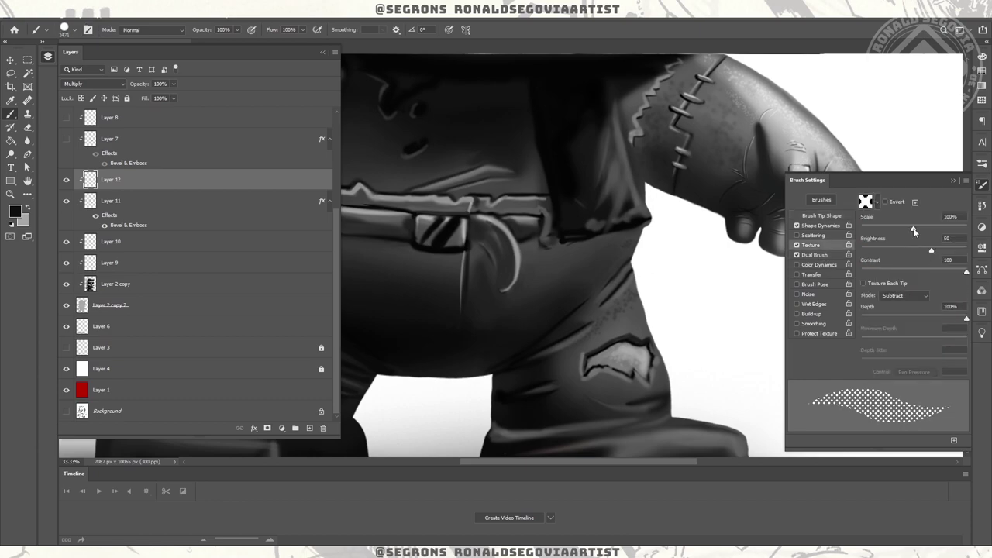
scroll(509, 409, down, 3)
scroll(697, 256, up, 2)
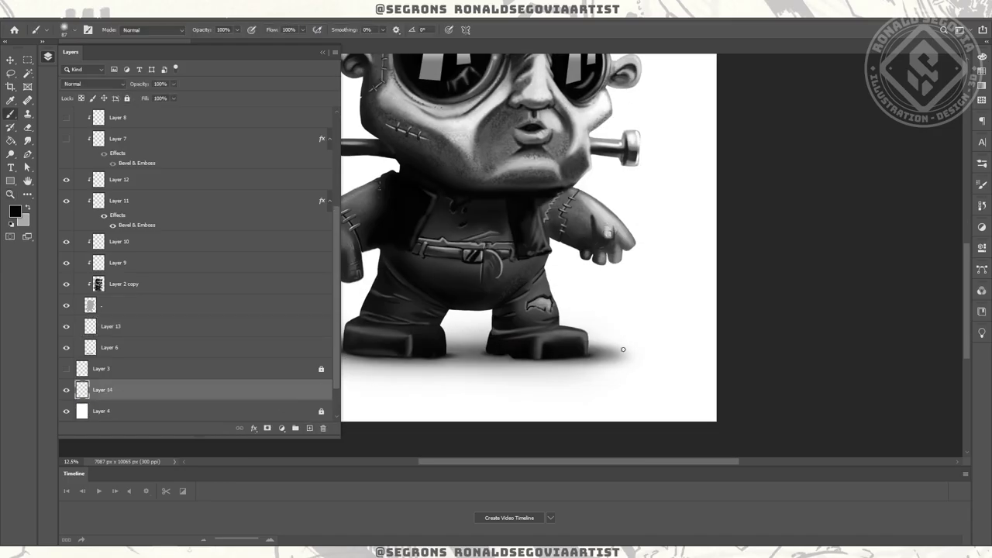
- Add the boxed 'RONS 2023' signature beside the right boot, then fit the canvas on screen
click(64, 30)
scroll(188, 354, down, 5)
key(Escape)
scroll(653, 327, up, 2)
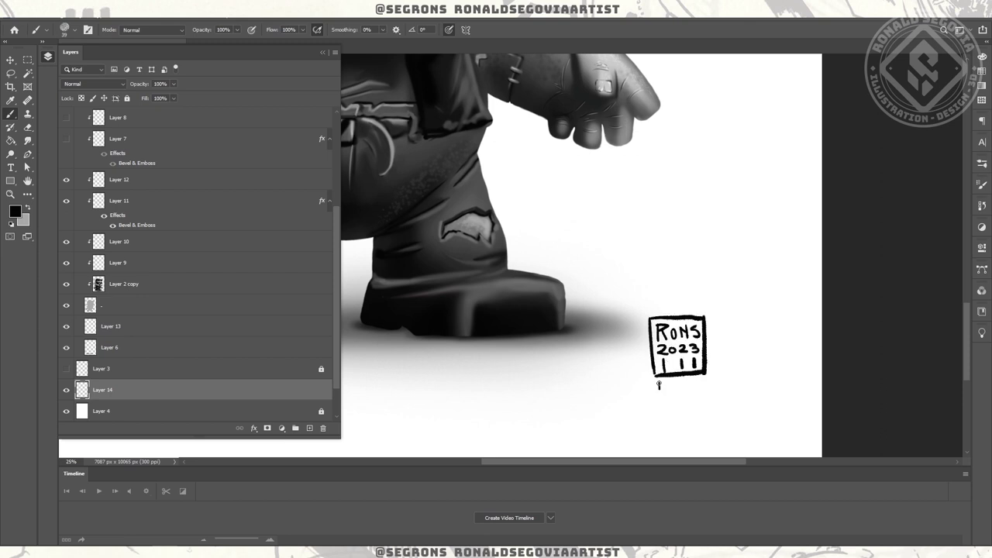
key(ctrl+0)
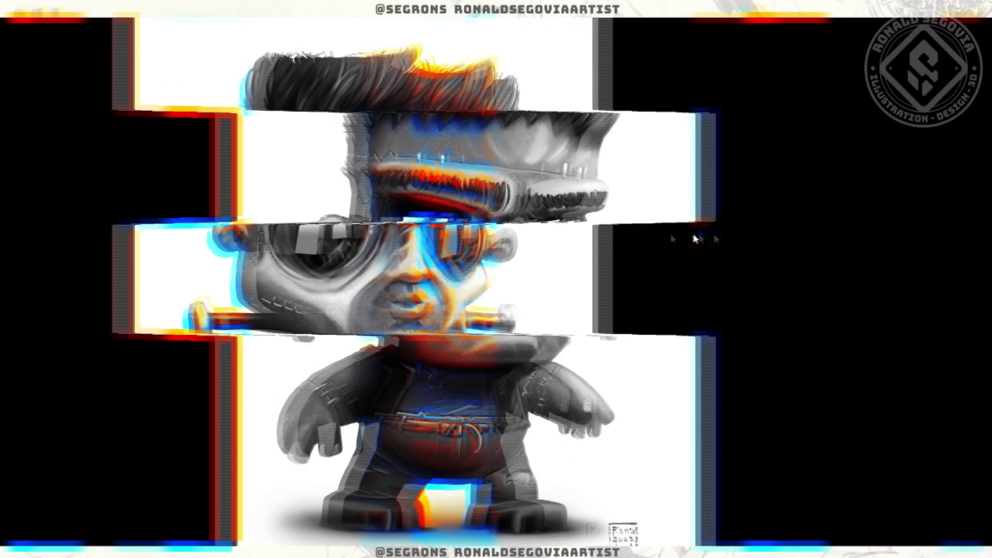